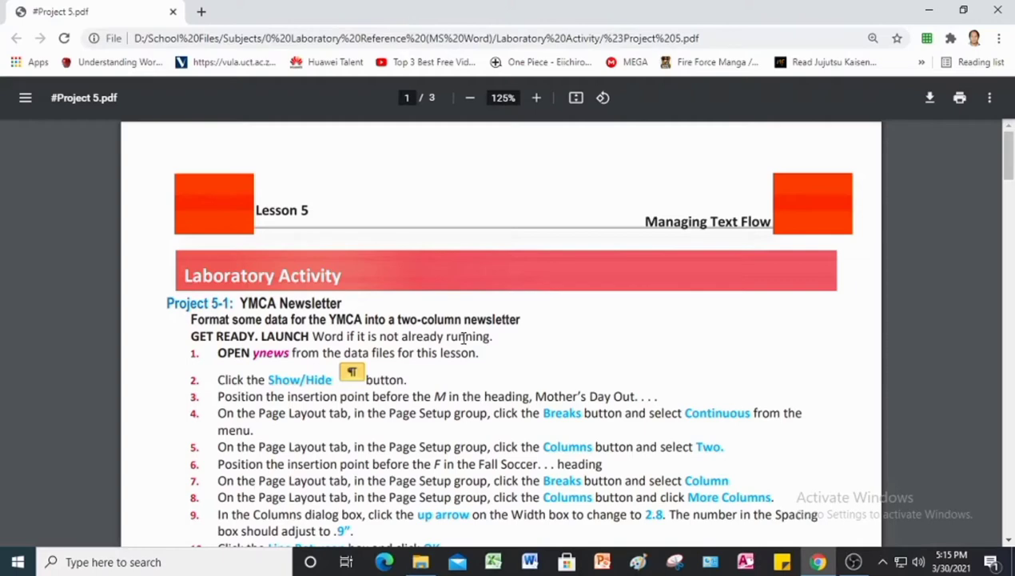
# Read steps 1–12 of the Project 5-1 YMCA Newsletter PDF, then switch to the blank Word document
pyautogui.scroll(-1, 464, 337)
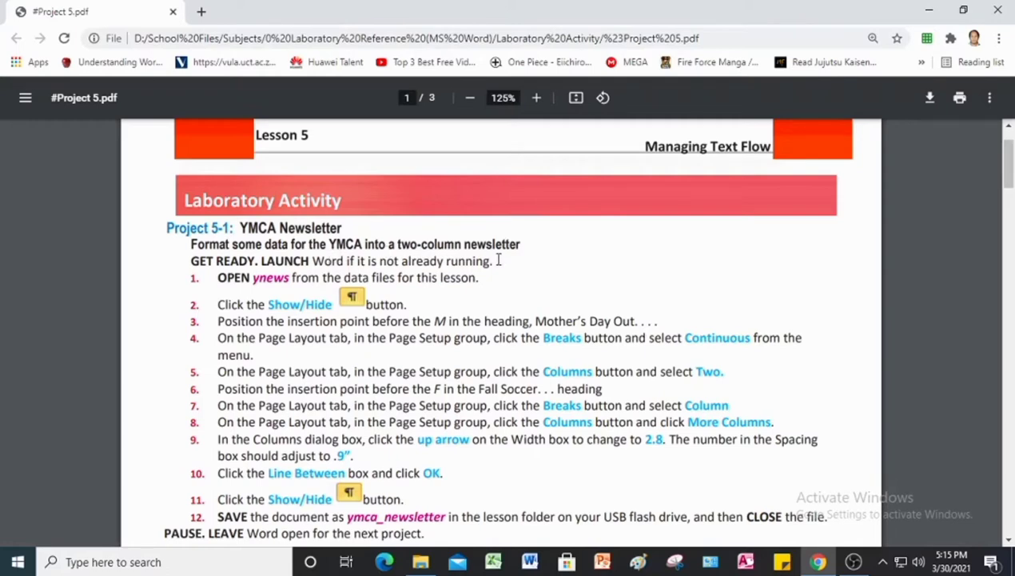
pyautogui.click(531, 563)
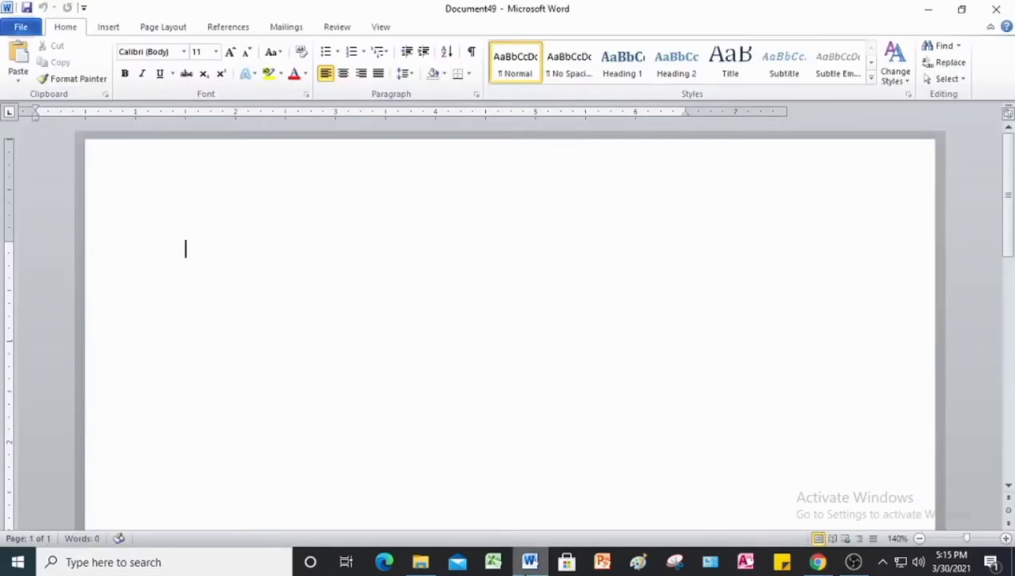
# Open ynews from 0 Laboratory Reference > Lesson 5 Managing Text Flow
pyautogui.click(19, 28)
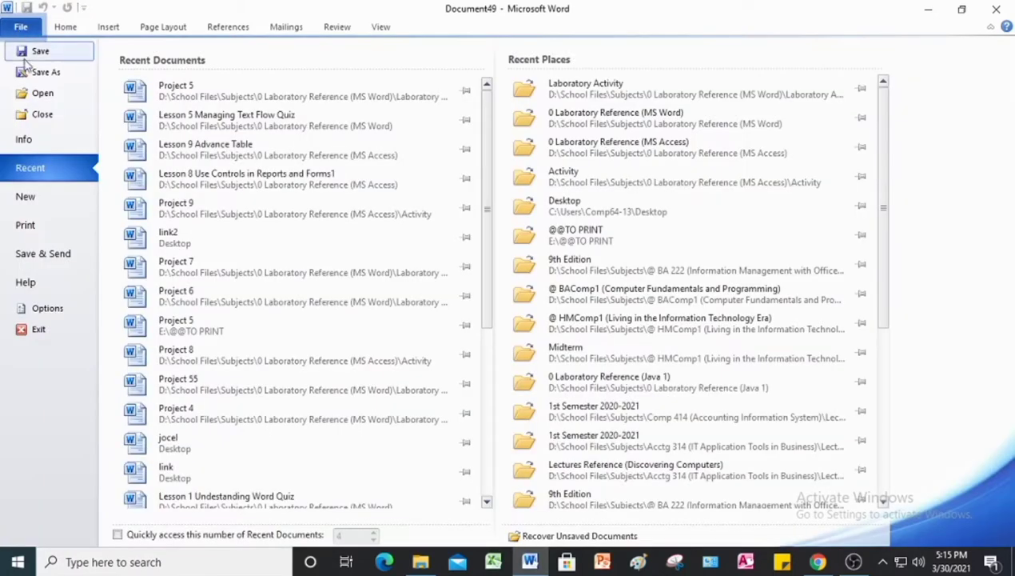
pyautogui.click(37, 99)
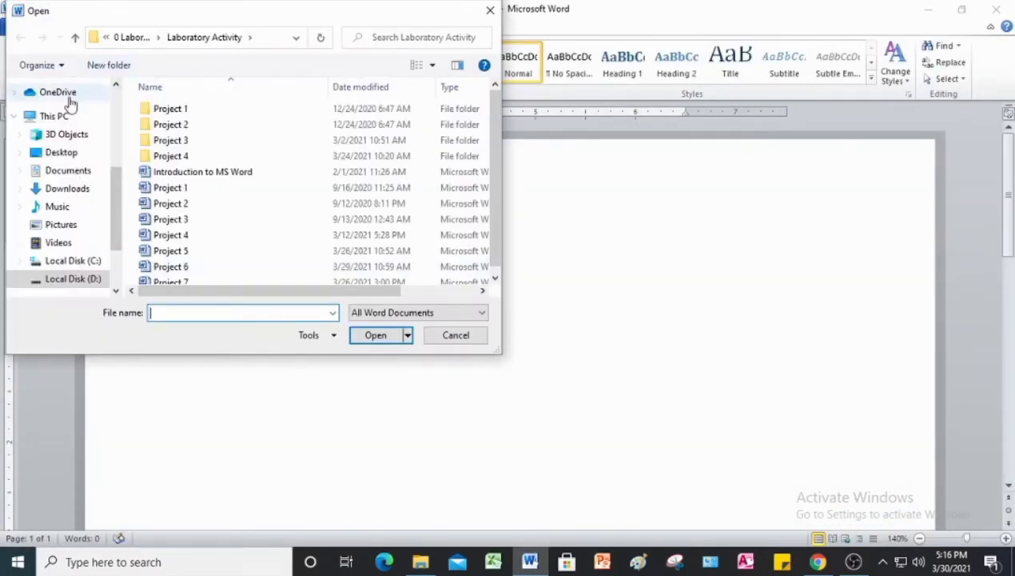
pyautogui.click(76, 38)
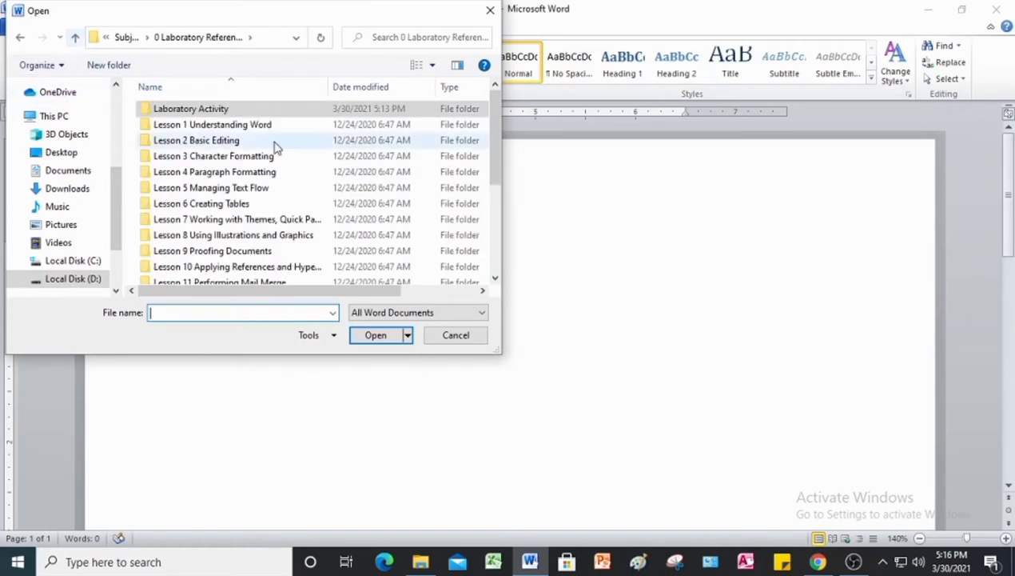
pyautogui.doubleClick(235, 187)
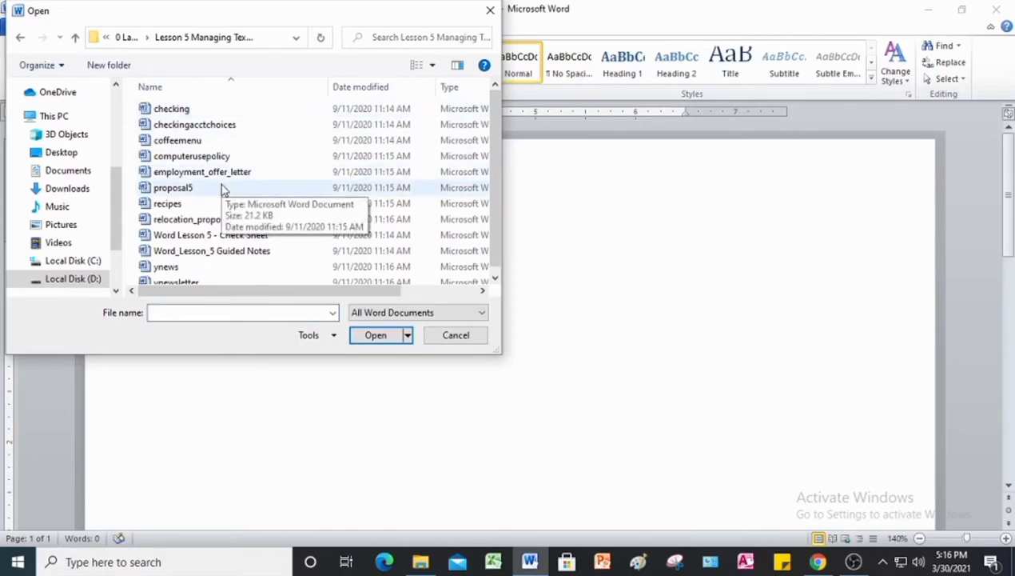
pyautogui.click(179, 267)
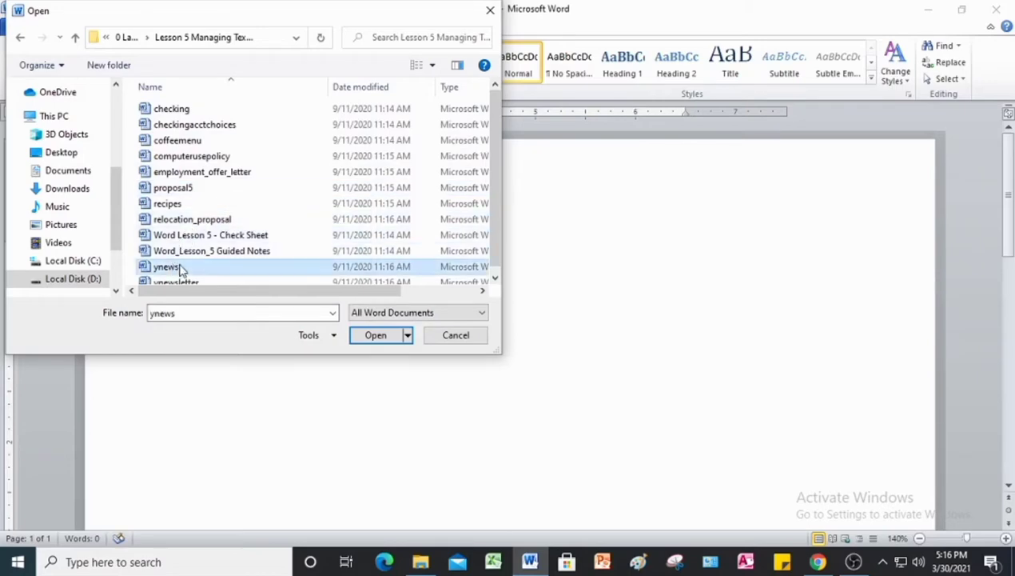
pyautogui.scroll(-1, 228, 218)
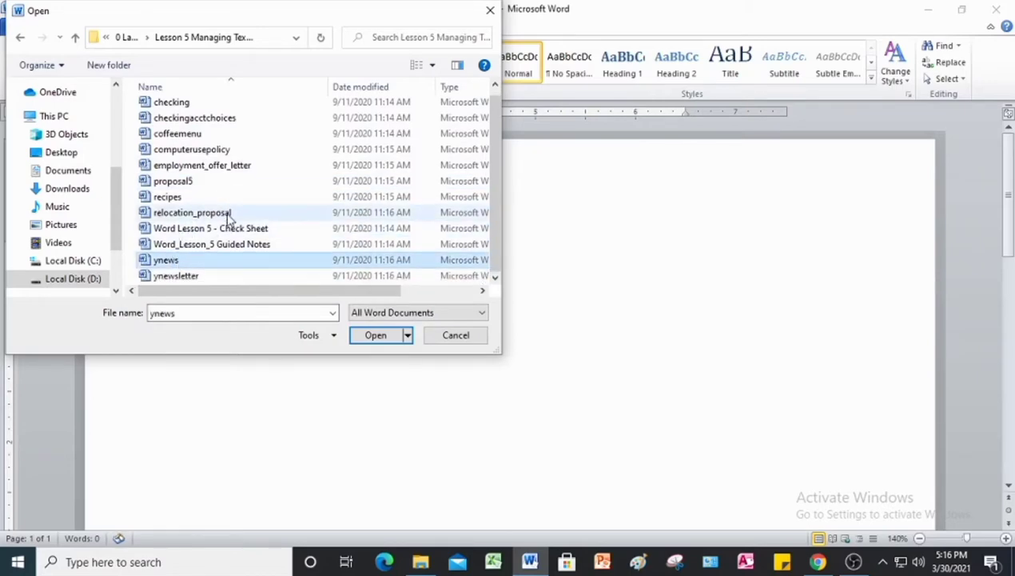
pyautogui.click(378, 337)
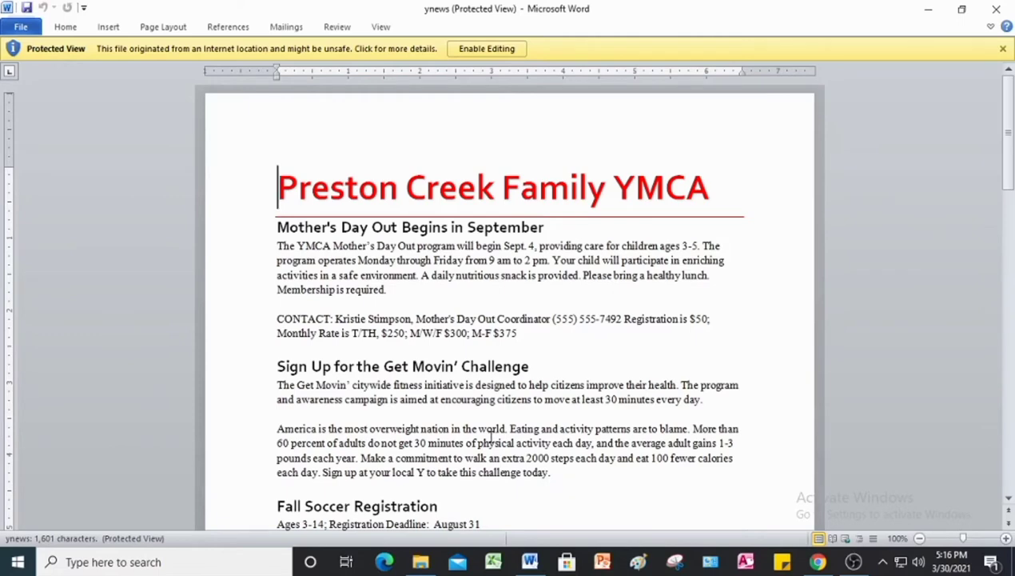
# Enable editing on ynews and turn on Show/Hide ¶ formatting marks
pyautogui.click(493, 51)
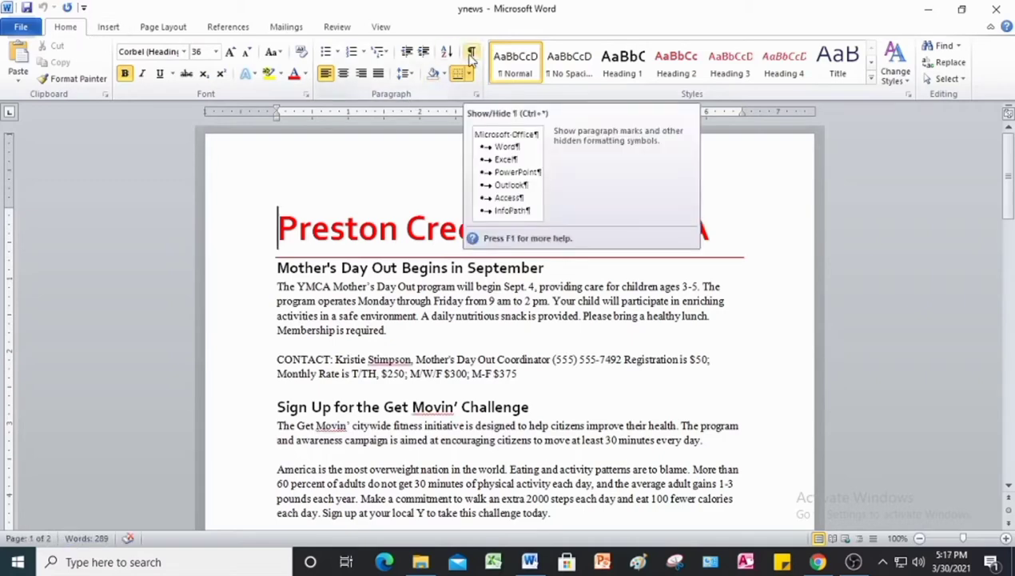
pyautogui.click(472, 53)
pyautogui.scroll(-1, 519, 250)
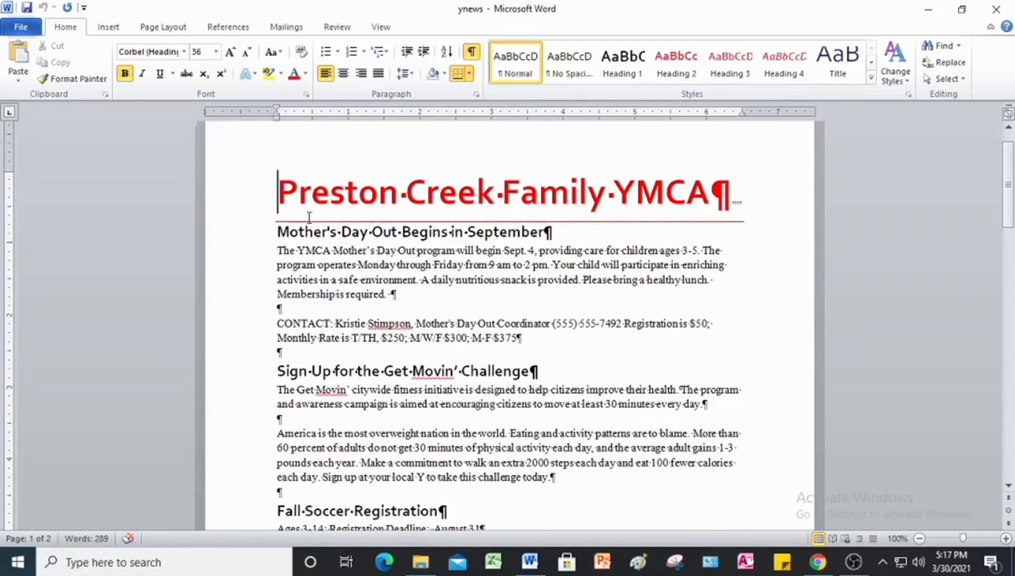
# Insert a continuous section break just before the Mother's Day Out heading
pyautogui.click(275, 234)
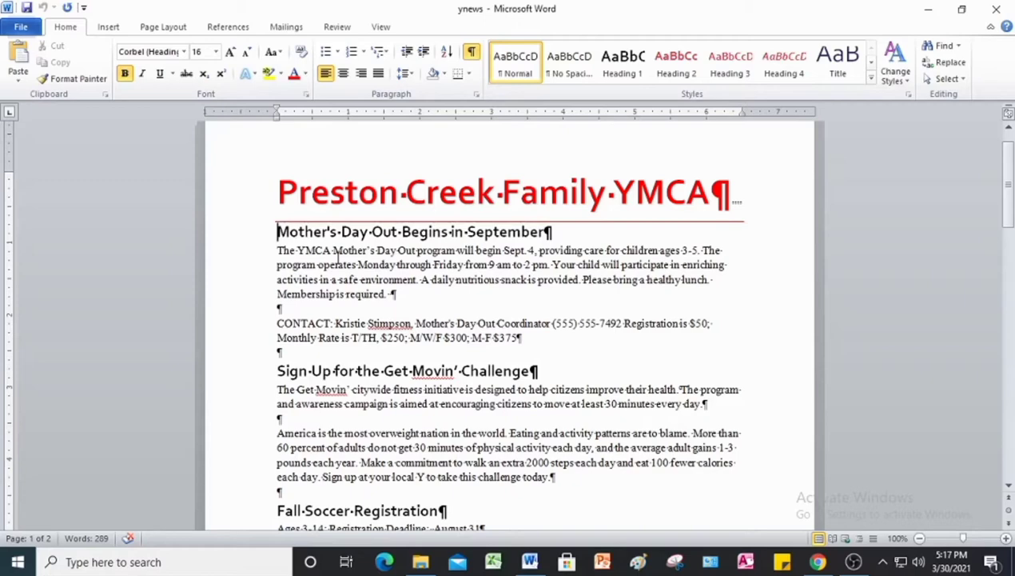
pyautogui.click(152, 29)
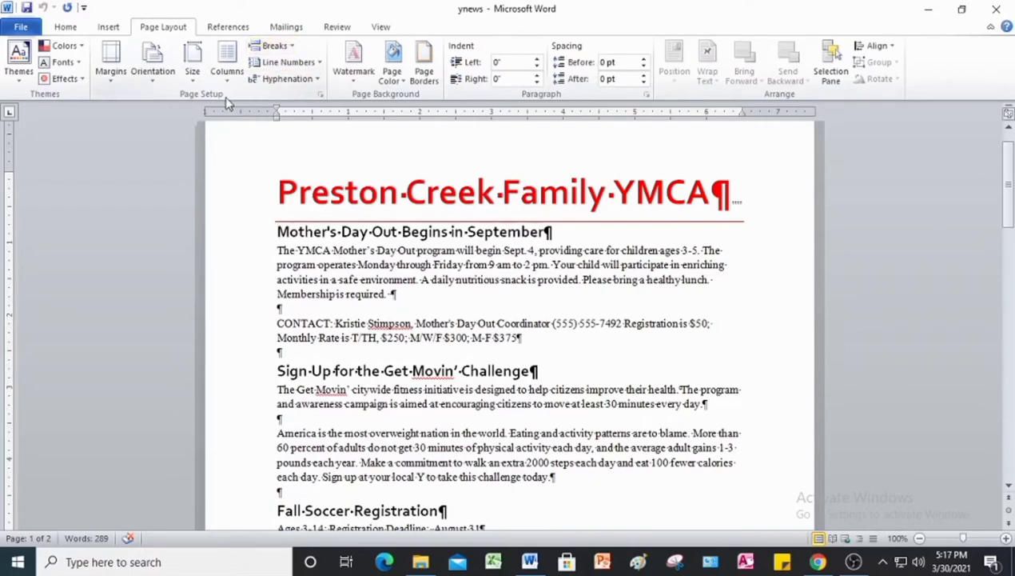
pyautogui.click(295, 48)
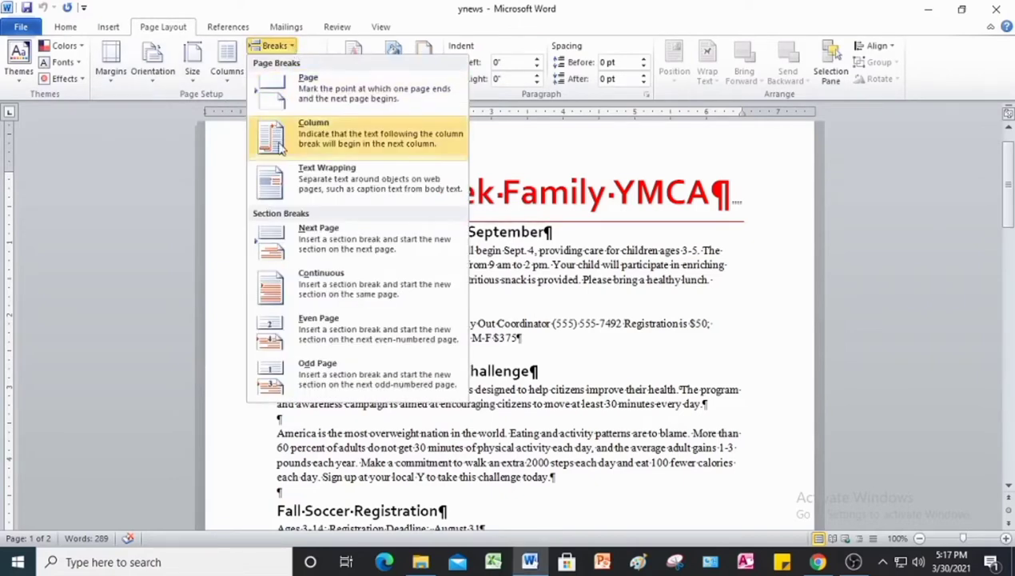
pyautogui.click(281, 299)
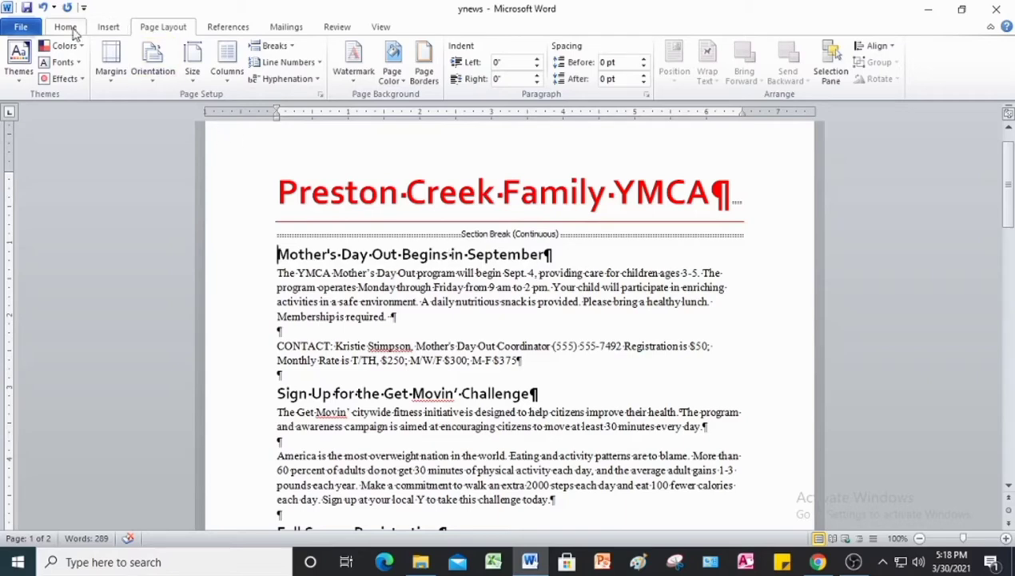
# Set the section below the YMCA title to Two columns and scroll to check the layout
pyautogui.click(227, 62)
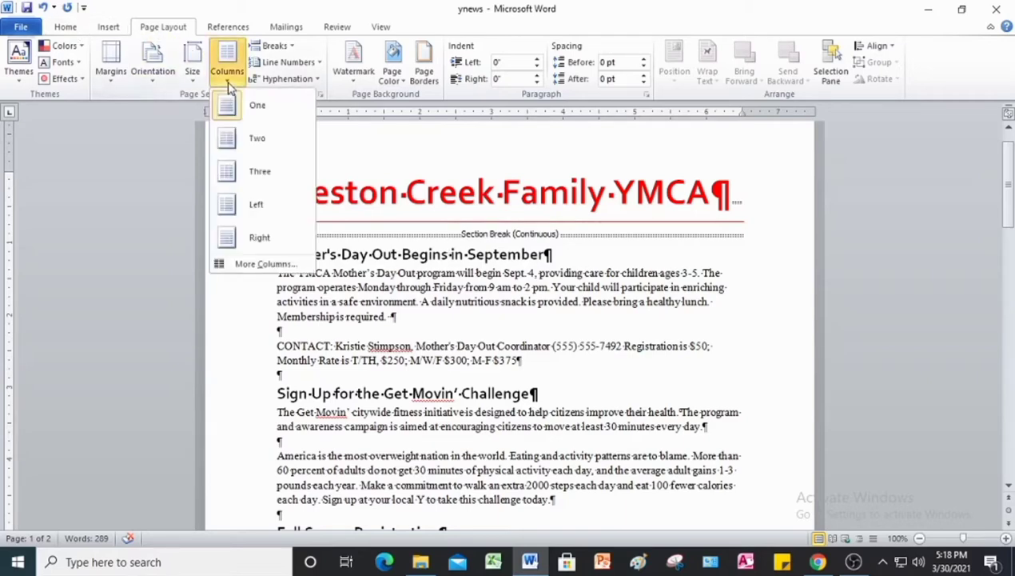
pyautogui.click(246, 142)
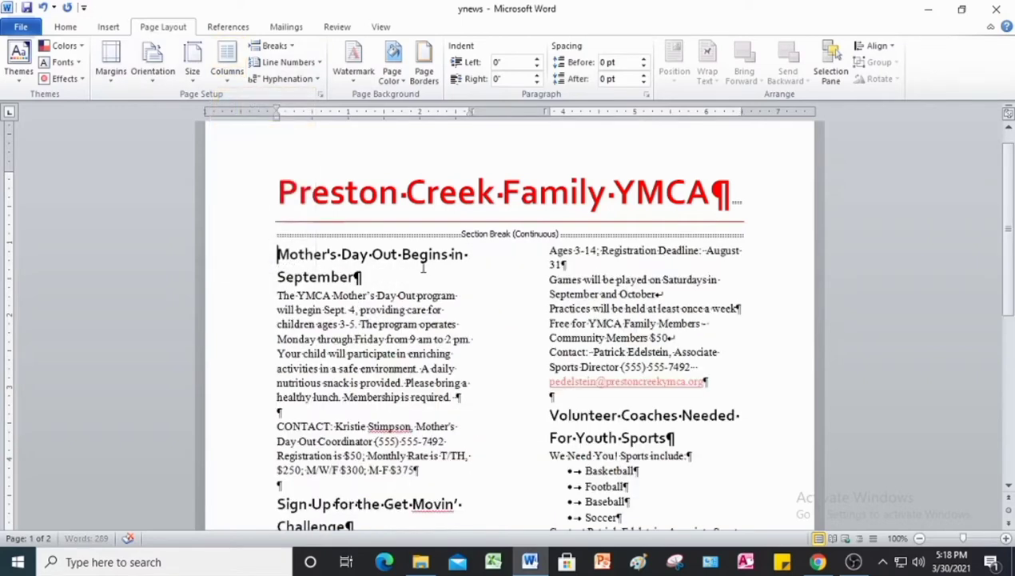
pyautogui.scroll(-2, 433, 270)
pyautogui.scroll(-7, 445, 266)
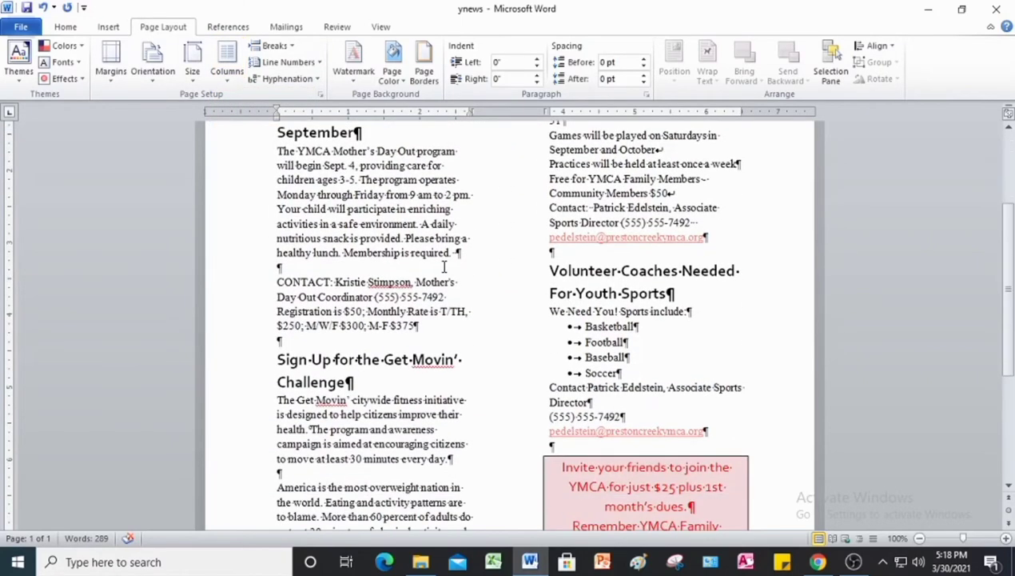
pyautogui.scroll(6, 445, 267)
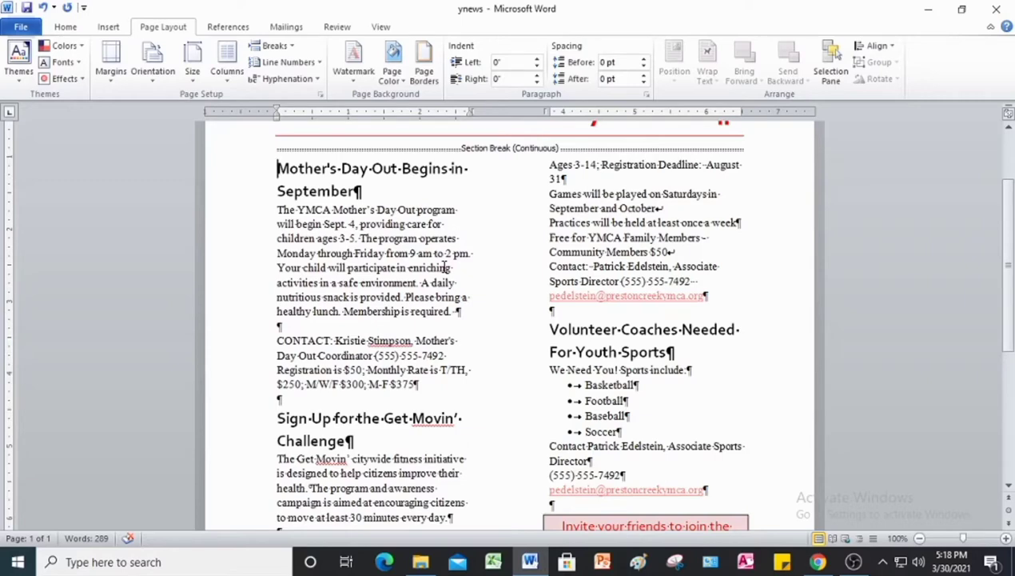
pyautogui.scroll(3, 444, 267)
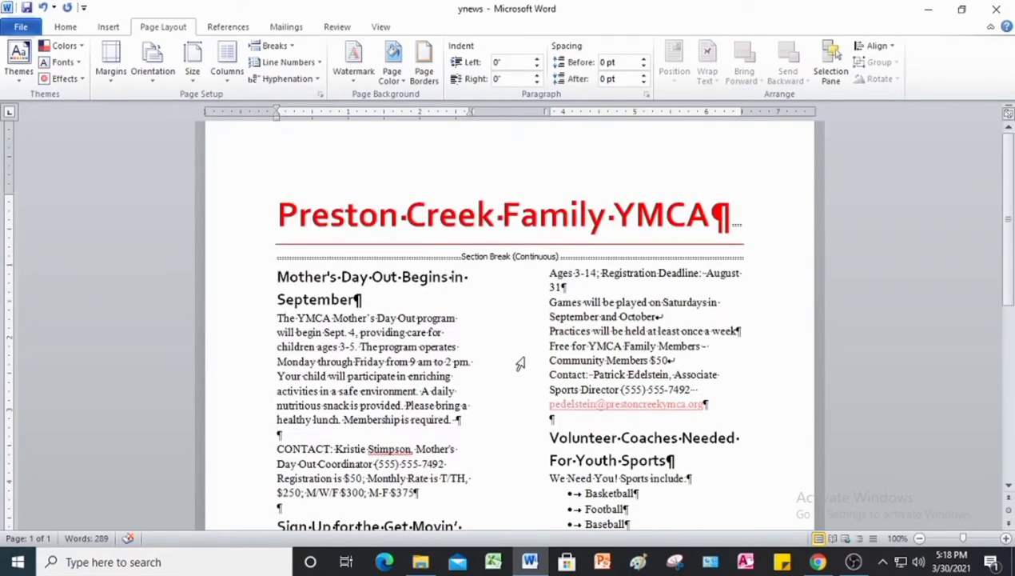
pyautogui.scroll(-2, 518, 360)
pyautogui.scroll(-9, 373, 511)
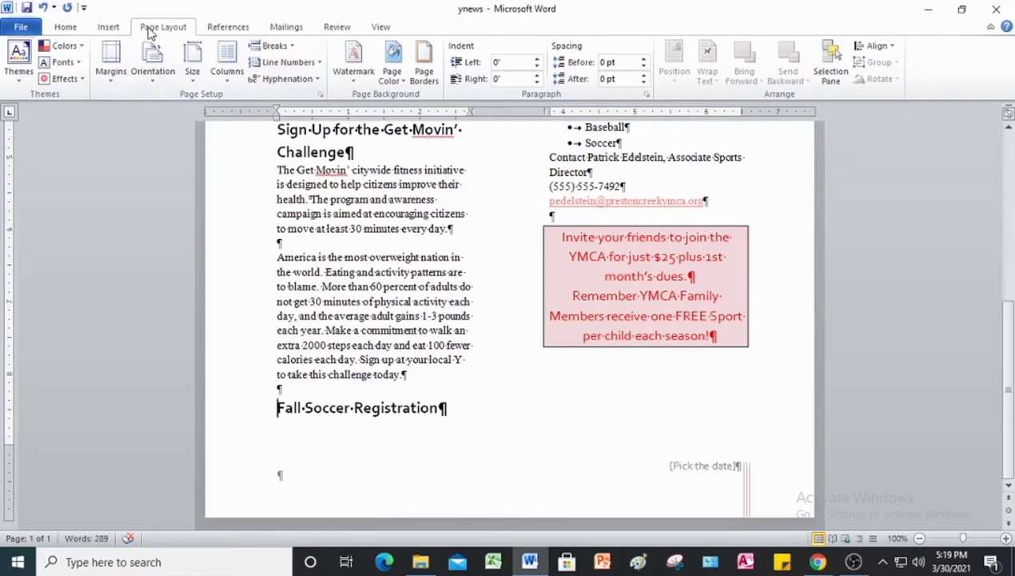
# Insert a column break before Fall Soccer Registration
pyautogui.click(274, 47)
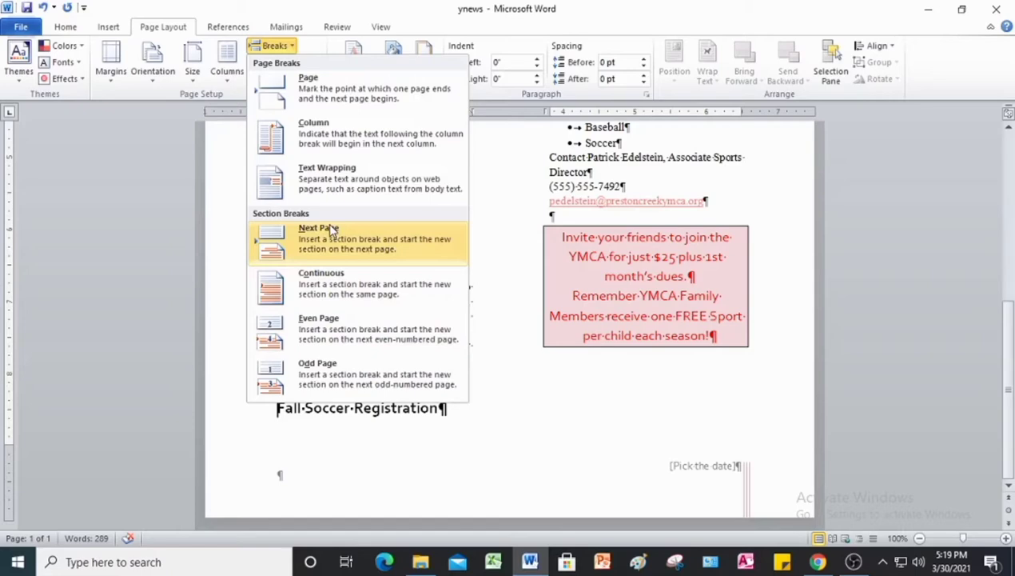
pyautogui.click(340, 134)
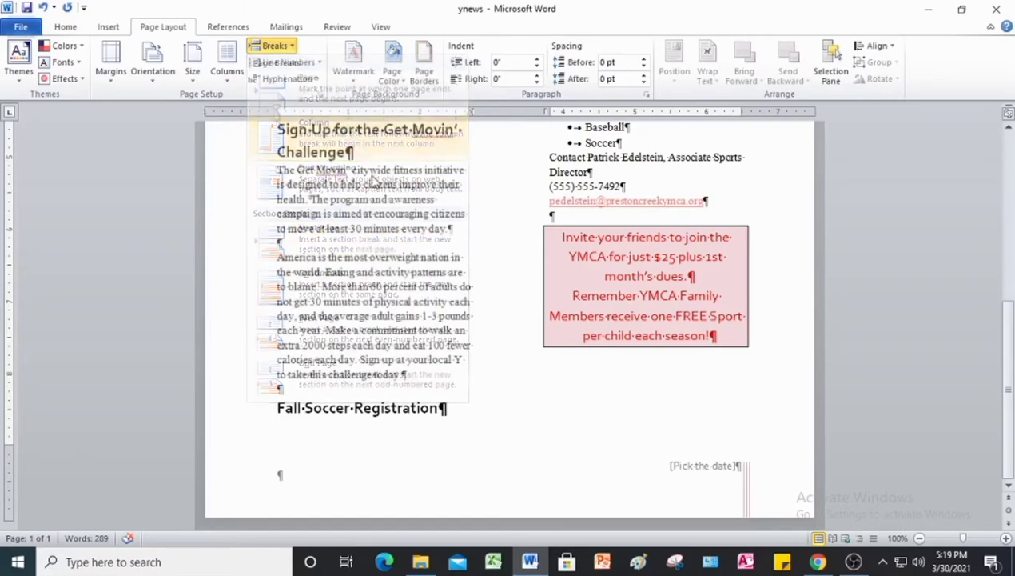
pyautogui.scroll(2, 559, 342)
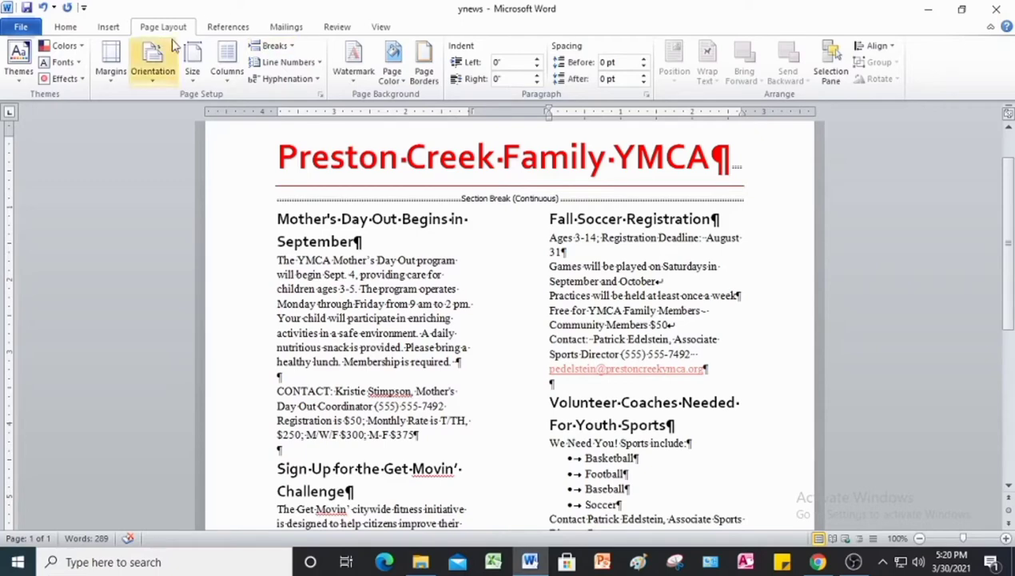
# In More Columns, set width to 2.8" with 0.9" spacing and enable Line between
pyautogui.click(238, 87)
pyautogui.click(242, 263)
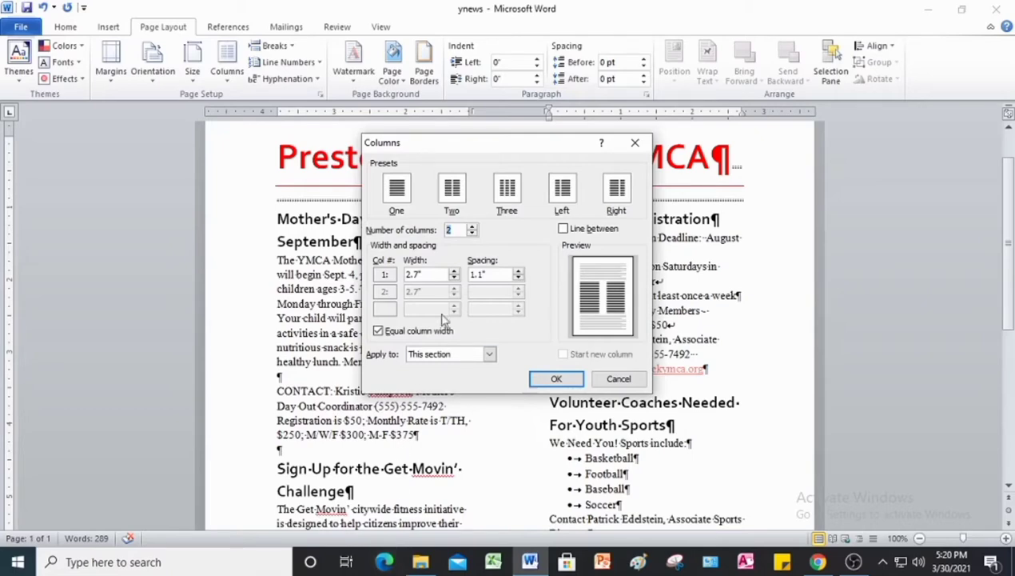
pyautogui.click(454, 273)
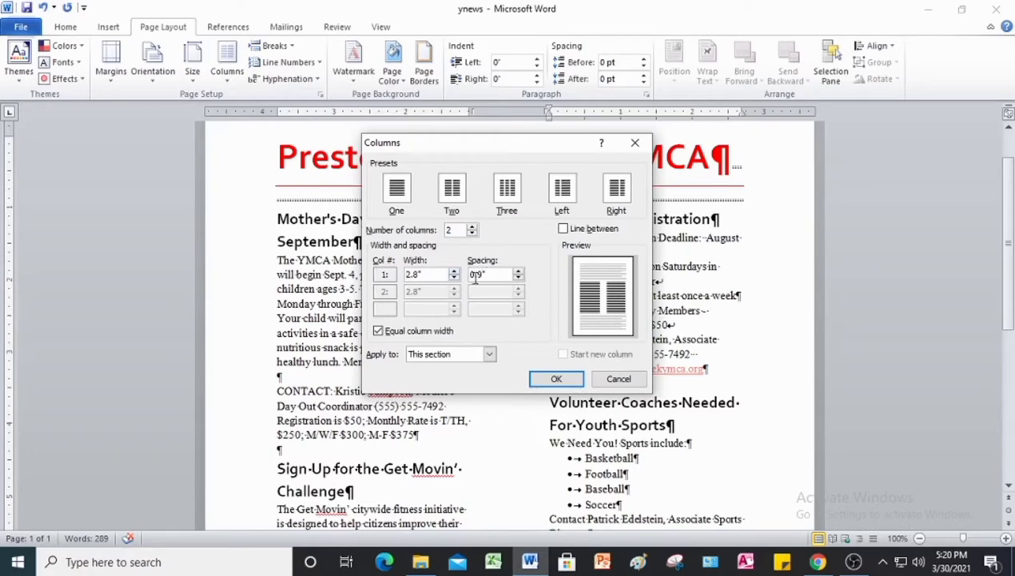
pyautogui.click(478, 275)
pyautogui.click(564, 229)
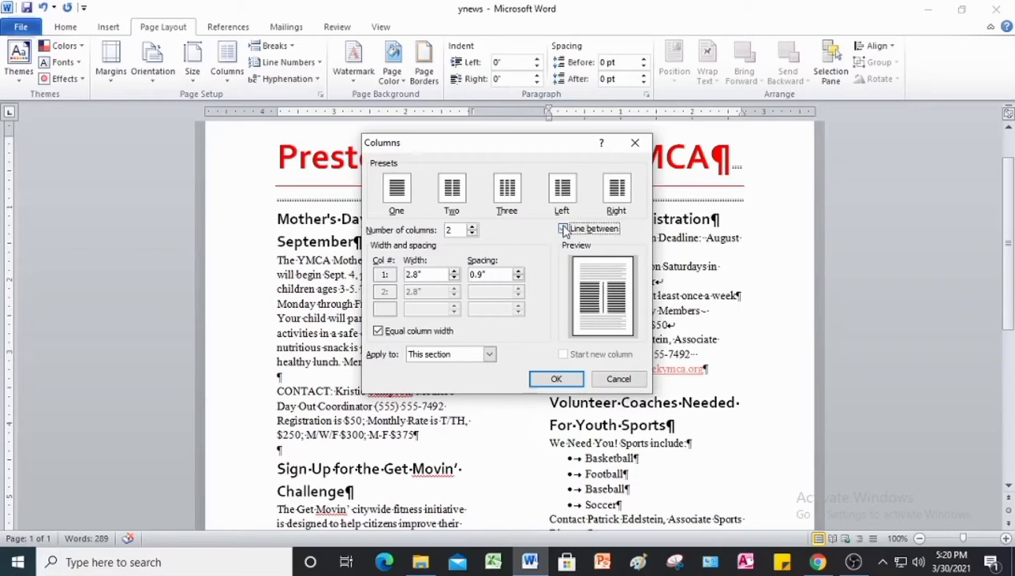
pyautogui.click(554, 379)
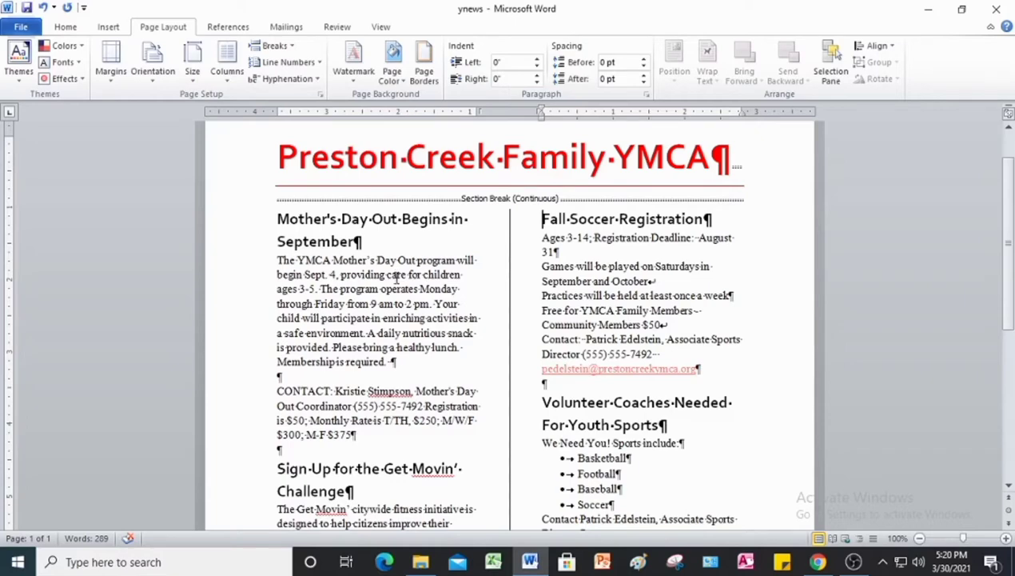
# Turn off Show/Hide ¶ and review the clean two-column newsletter with its dividing line
pyautogui.scroll(-3, 395, 276)
pyautogui.scroll(-3, 395, 277)
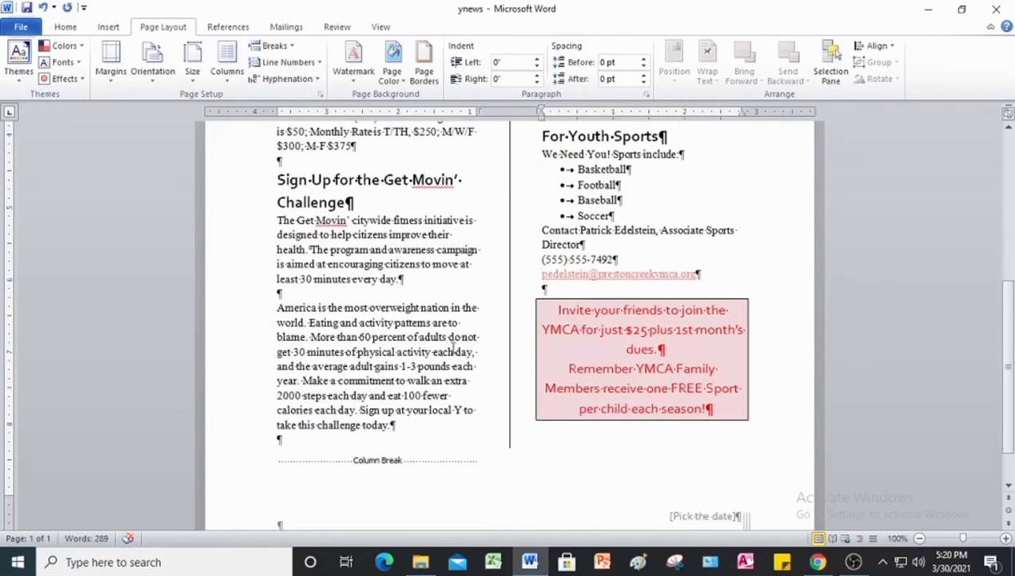
pyautogui.scroll(3, 489, 344)
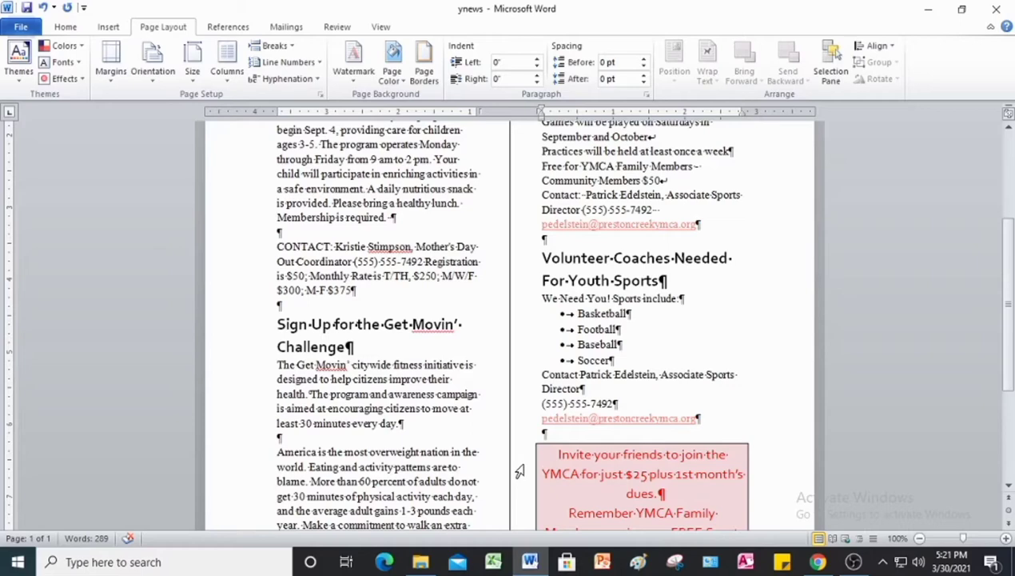
pyautogui.scroll(3, 520, 472)
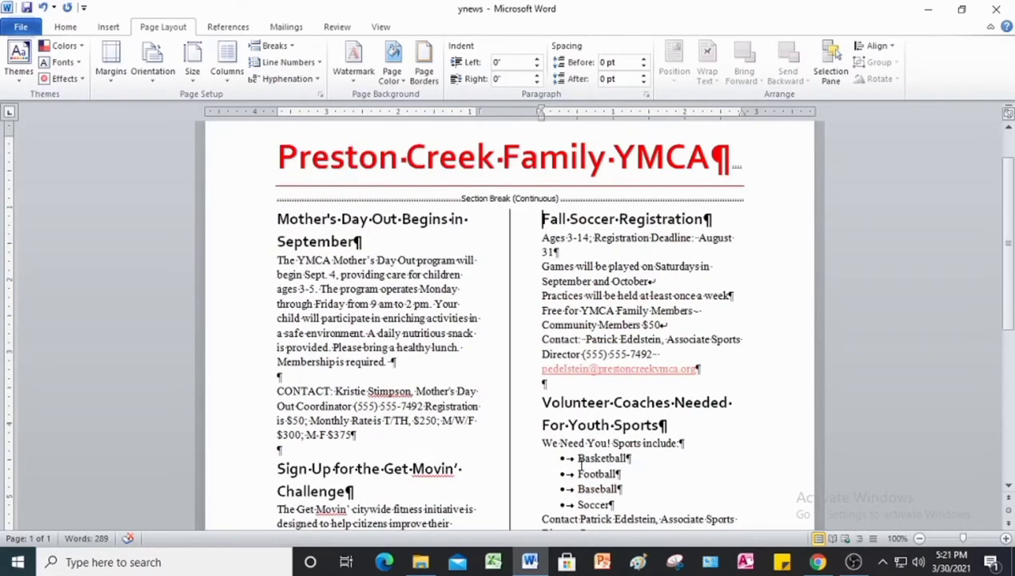
pyautogui.click(72, 29)
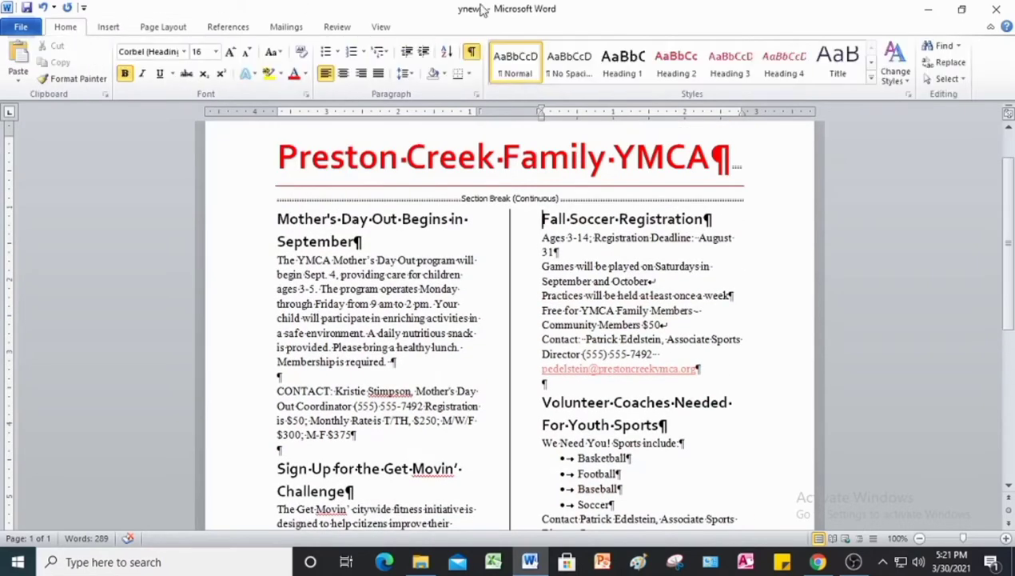
pyautogui.click(472, 54)
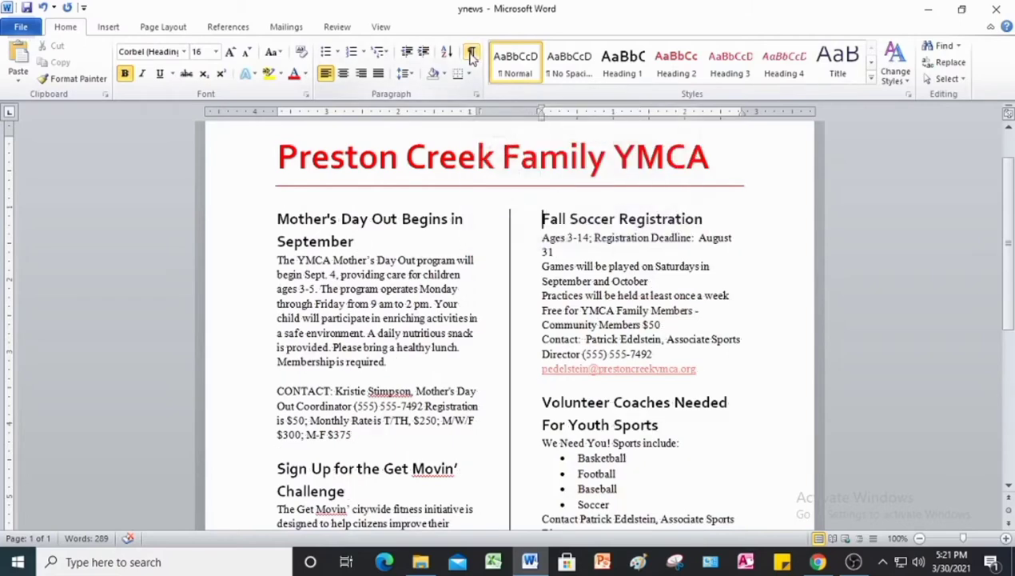
pyautogui.scroll(2, 533, 233)
pyautogui.scroll(-8, 535, 234)
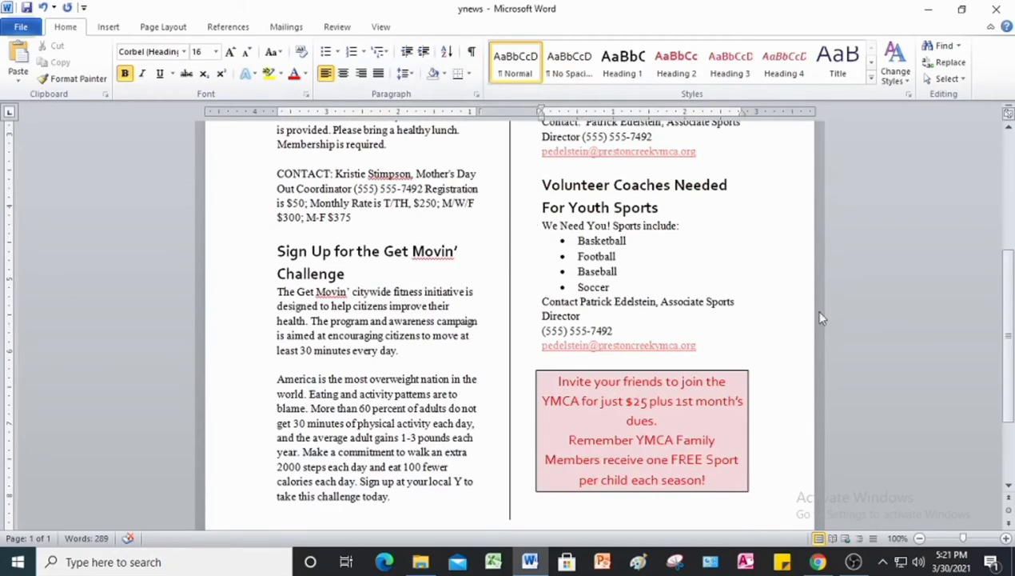
# In Save As, create a new Answer folder in Lesson 5 Managing Text Flow and open it
pyautogui.click(36, 29)
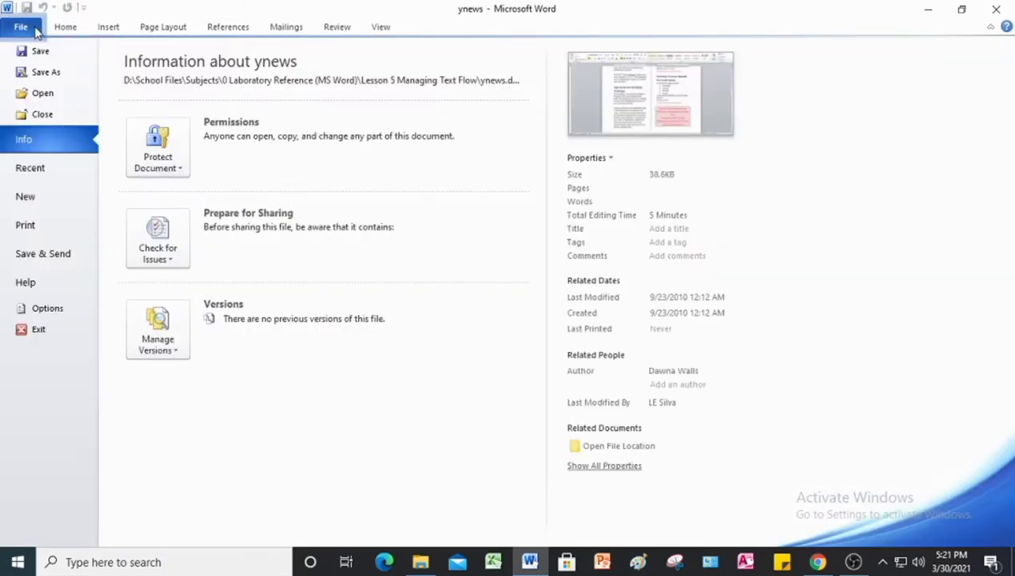
pyautogui.press('Escape')
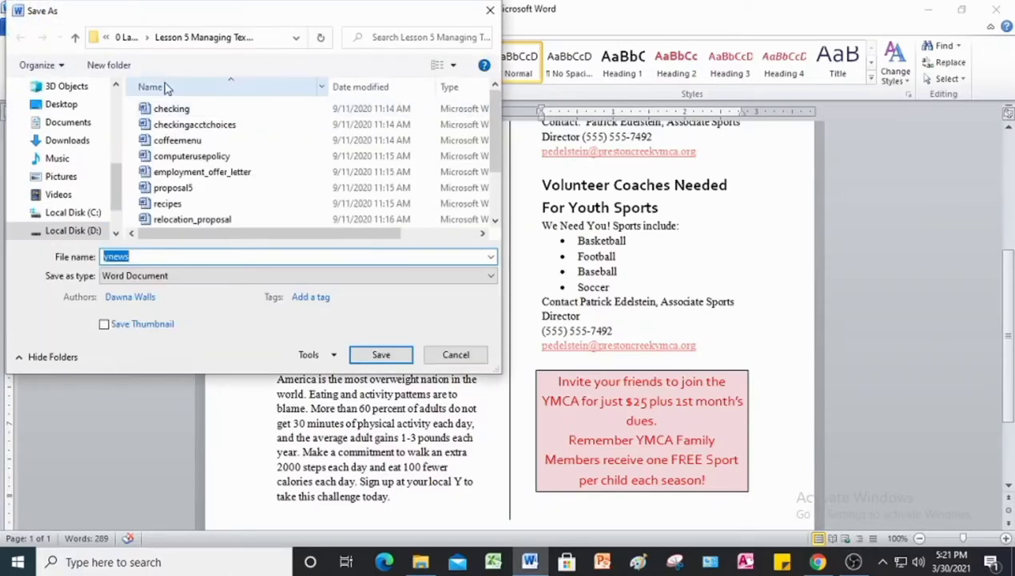
pyautogui.click(108, 65)
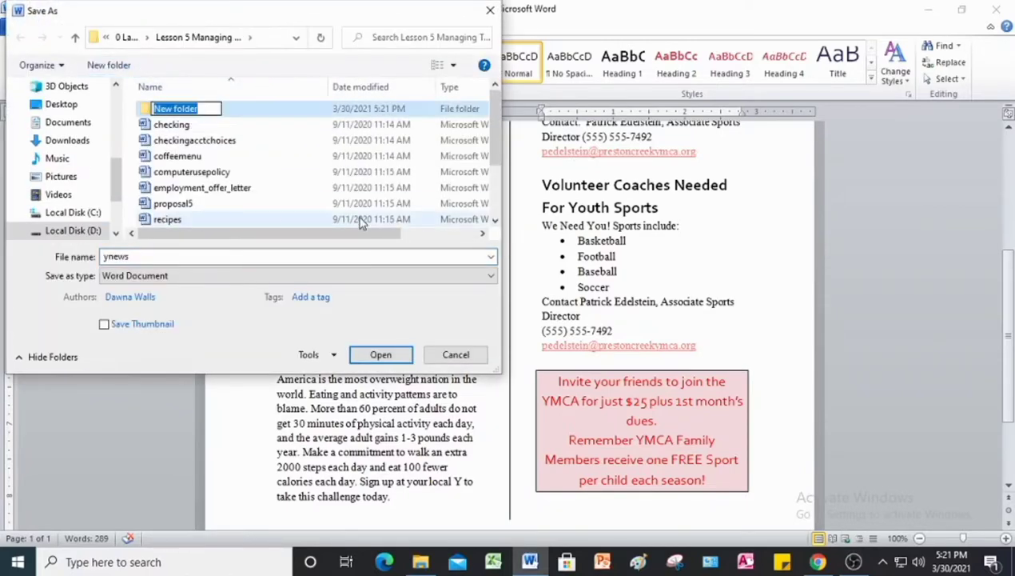
pyautogui.write('Answer')
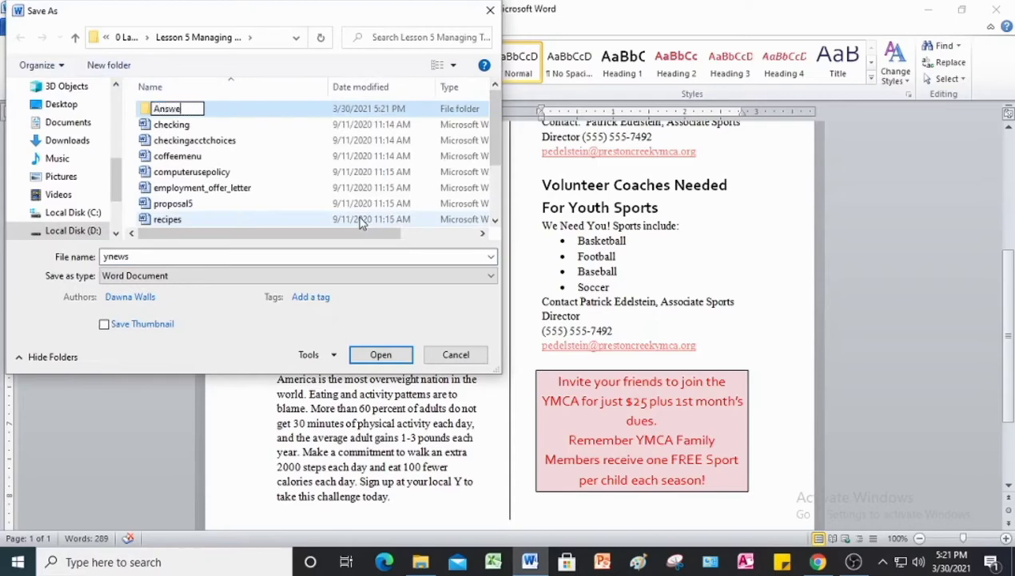
pyautogui.click(264, 115)
pyautogui.doubleClick(264, 112)
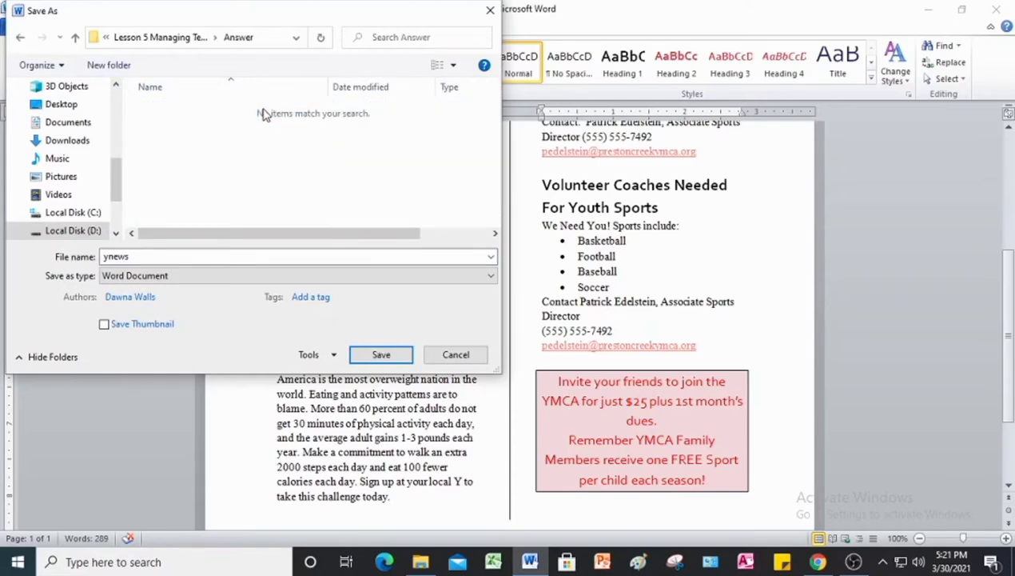
# Save the newsletter in the Answer folder as ymca_newsletter
pyautogui.doubleClick(146, 254)
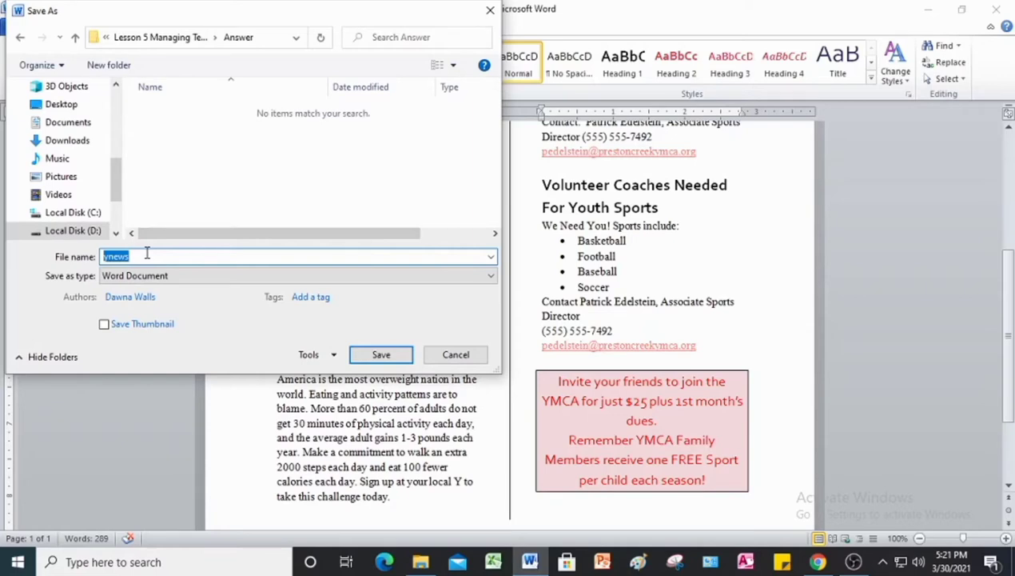
pyautogui.press('BackSpace')
pyautogui.write('ymca_newsletter')
pyautogui.click(381, 355)
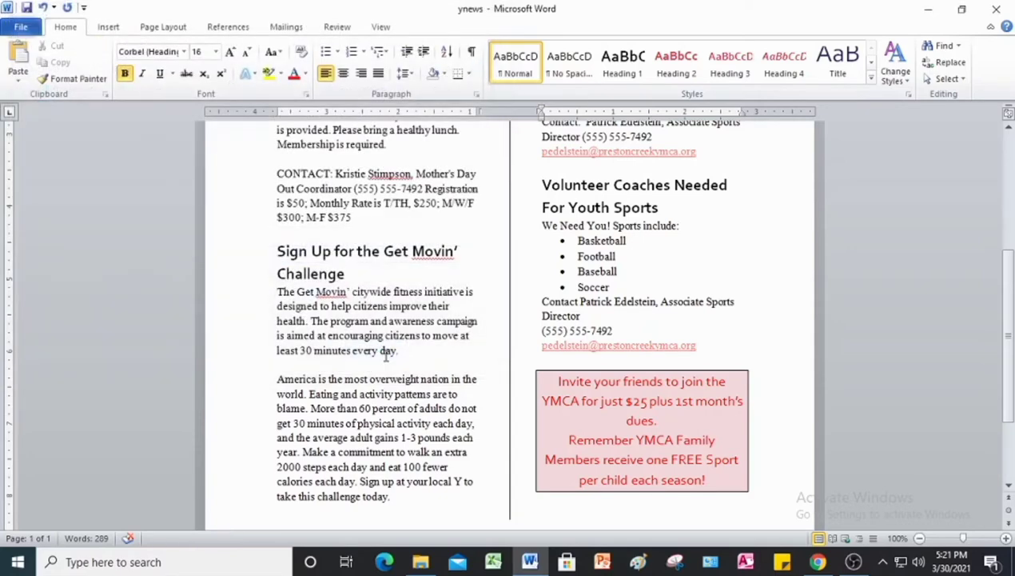
# Close the newsletter and scroll the PDF to the Project 5-2 Computer Use Policy steps
pyautogui.click(997, 9)
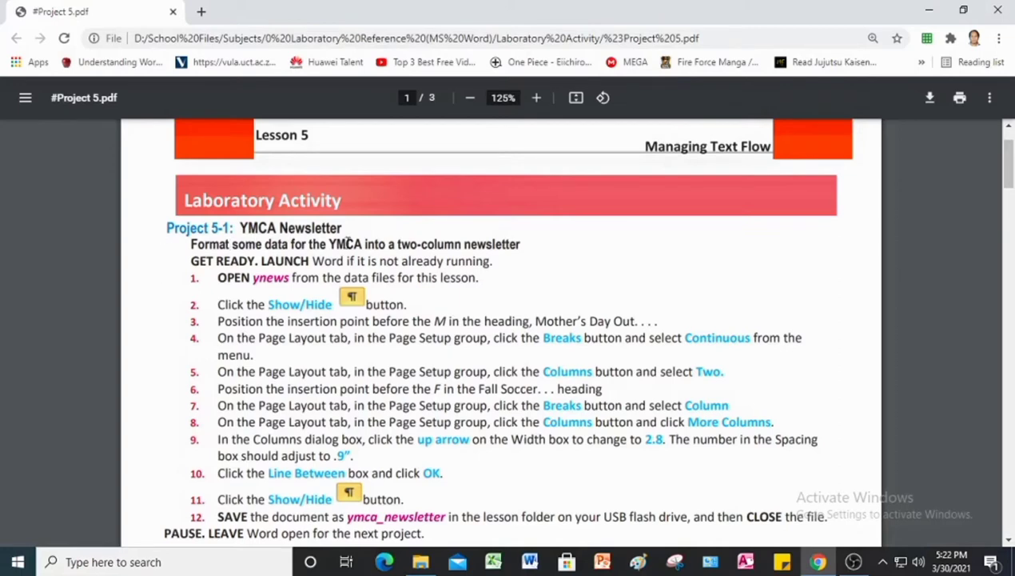
pyautogui.scroll(-6, 347, 244)
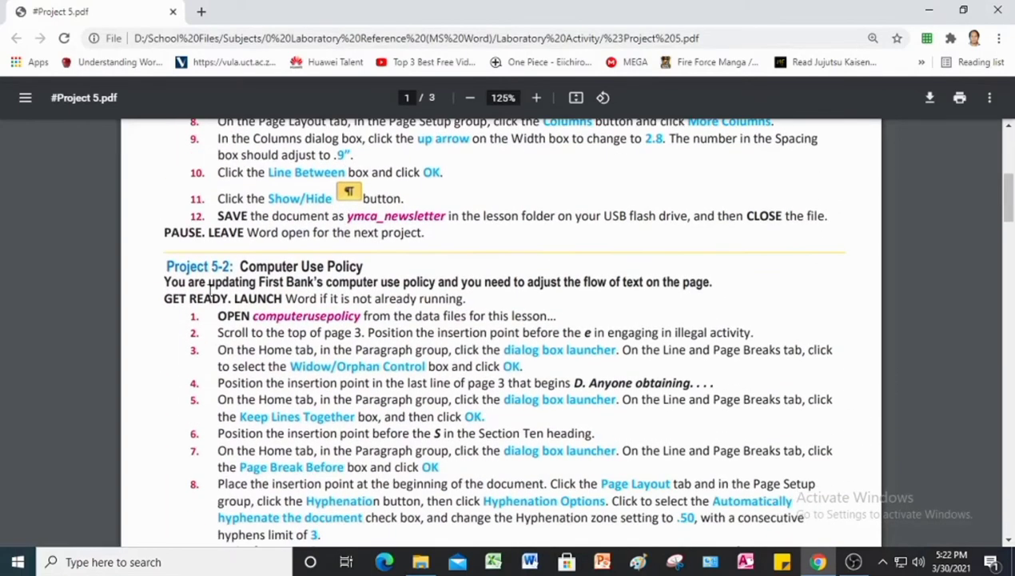
pyautogui.scroll(-2, 254, 272)
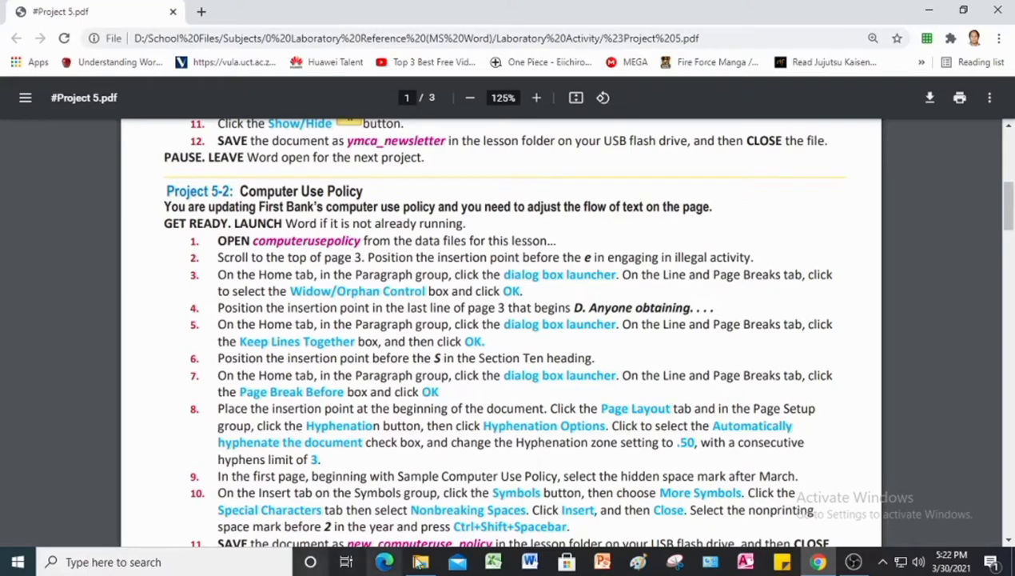
# Return to Word, dismiss the Office activation notice, and go to the blank Document1
pyautogui.click(529, 562)
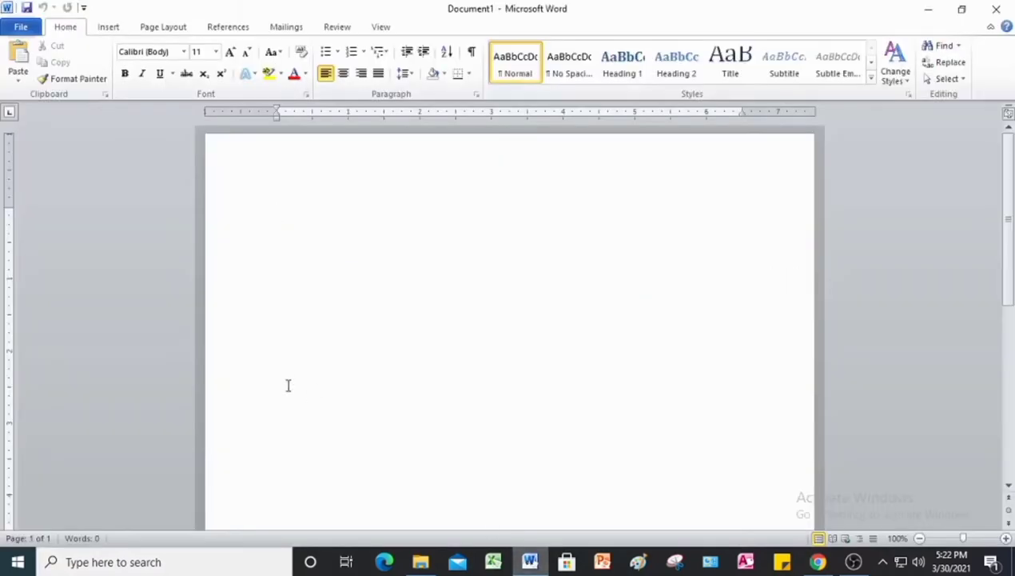
pyautogui.click(19, 30)
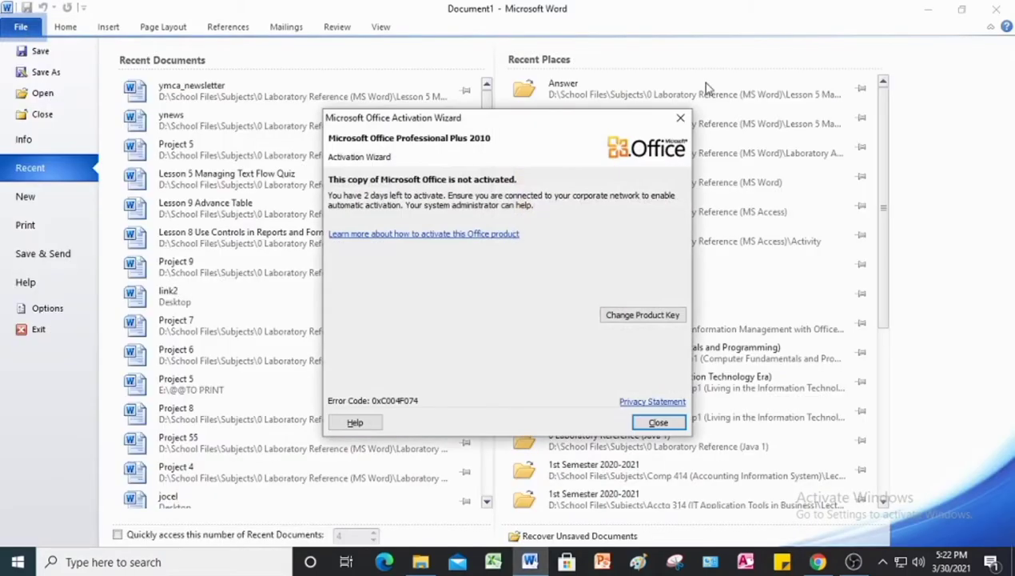
pyautogui.click(680, 117)
pyautogui.press('Escape')
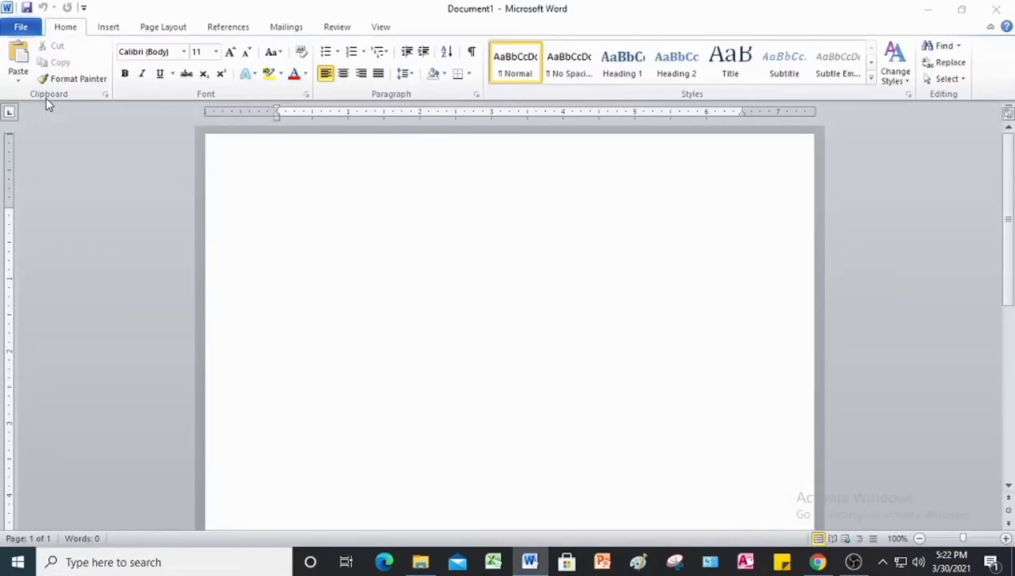
# Open the computerusepolicy document from the Lesson 5 folder using Ctrl+O
pyautogui.hotkey('ctrl', 'o')
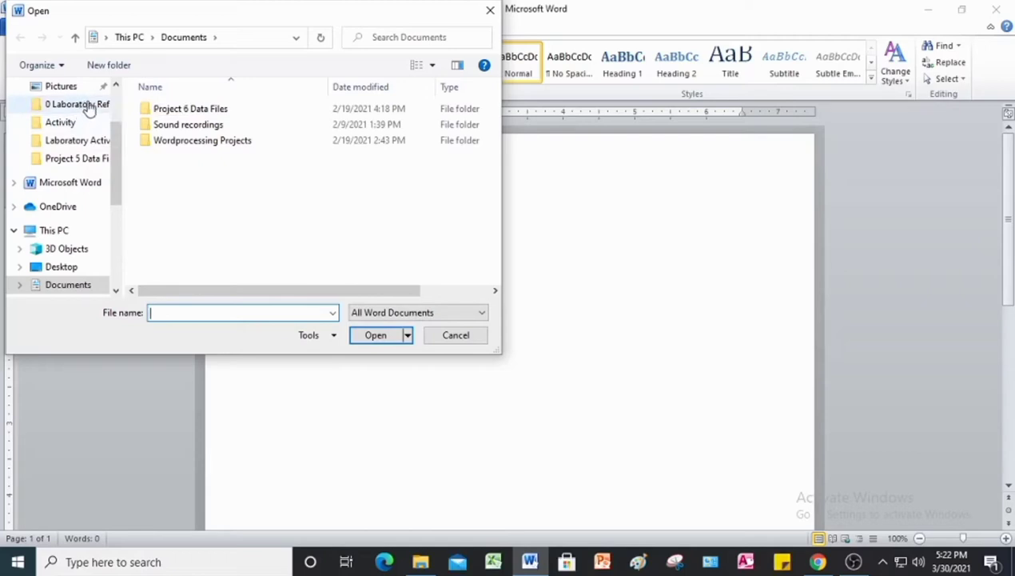
pyautogui.scroll(-1, 58, 175)
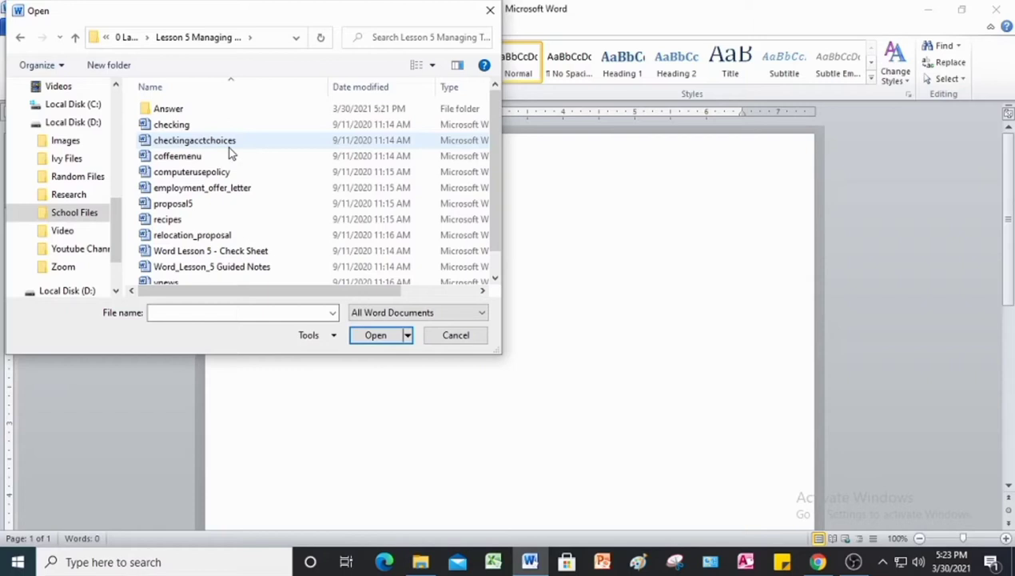
pyautogui.click(212, 173)
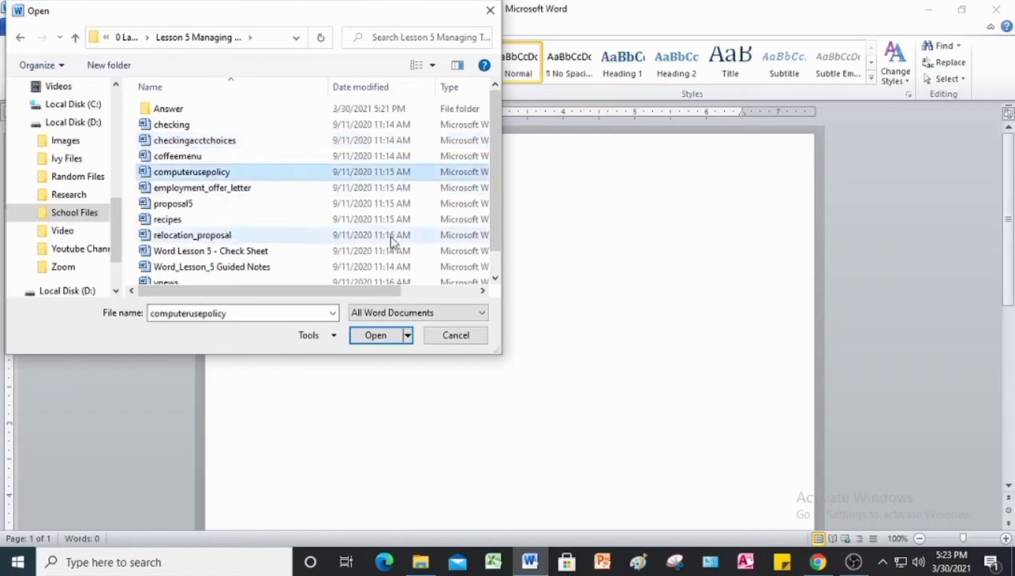
pyautogui.click(388, 336)
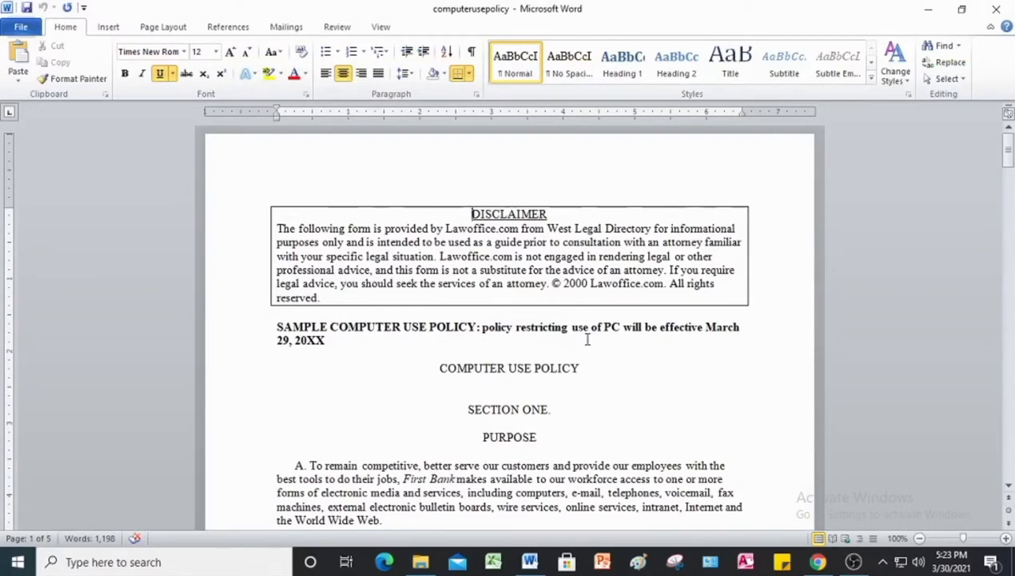
# Put the insertion point just before 'engaging in illegal activity.' at the top of page 3
pyautogui.scroll(-3, 587, 339)
pyautogui.scroll(-12, 587, 340)
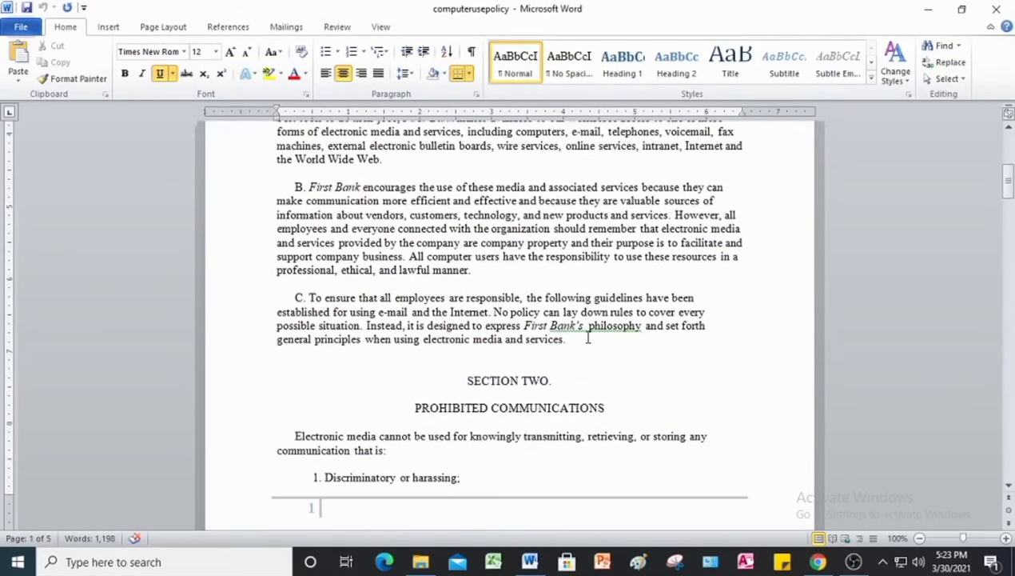
pyautogui.scroll(-2, 587, 340)
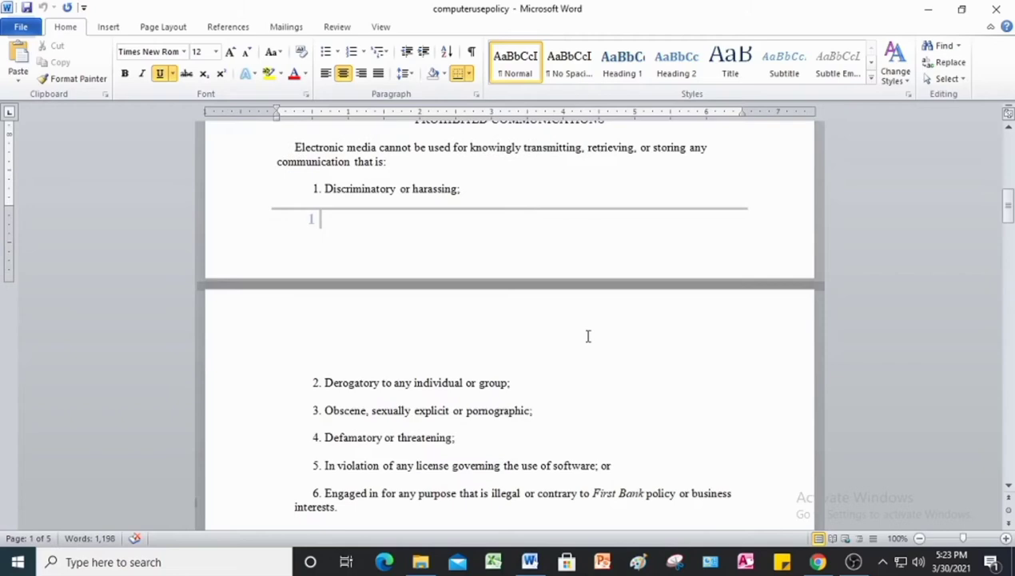
pyautogui.click(520, 344)
pyautogui.scroll(-16, 520, 344)
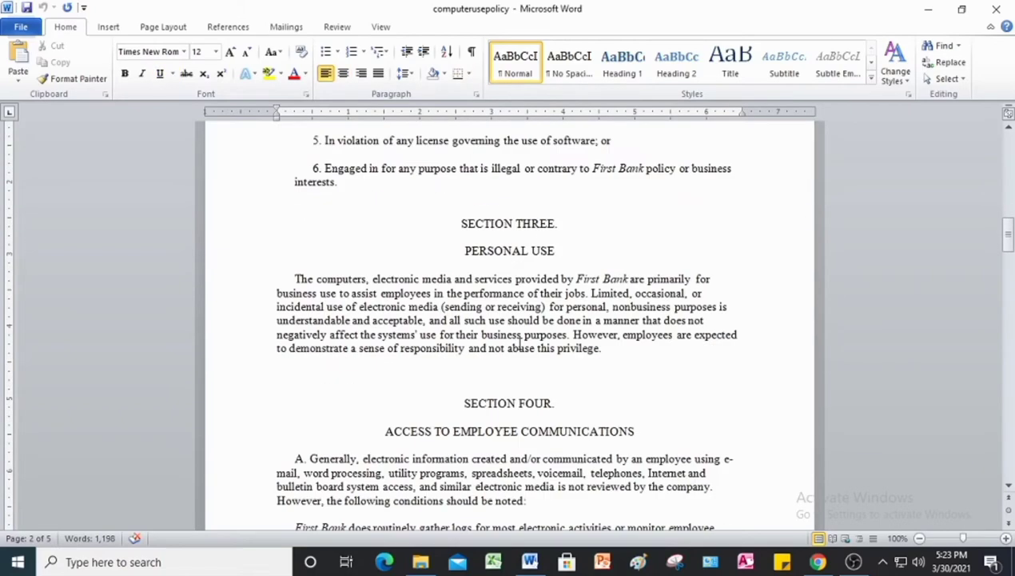
pyautogui.scroll(-2, 520, 344)
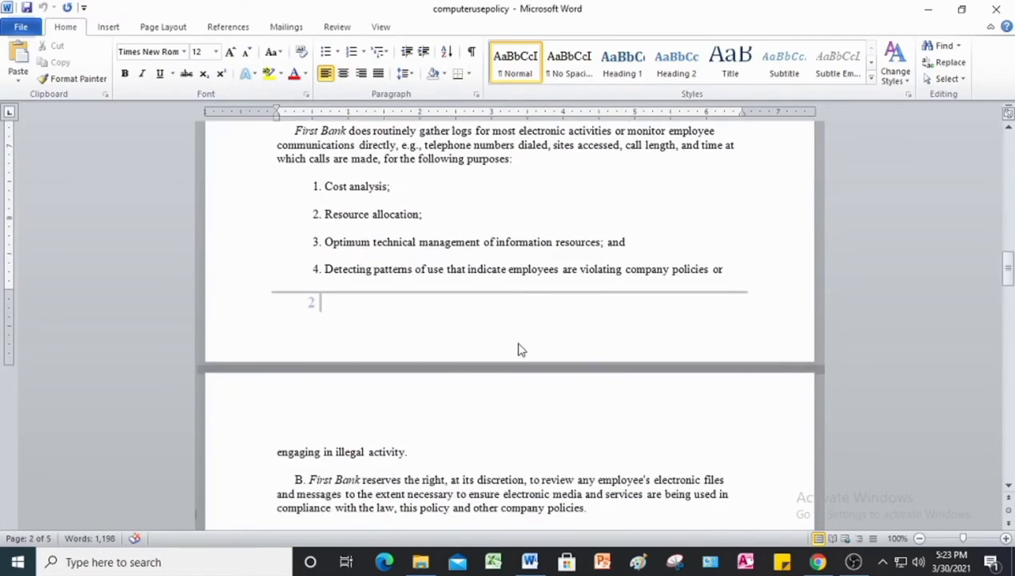
pyautogui.click(460, 422)
pyautogui.click(274, 450)
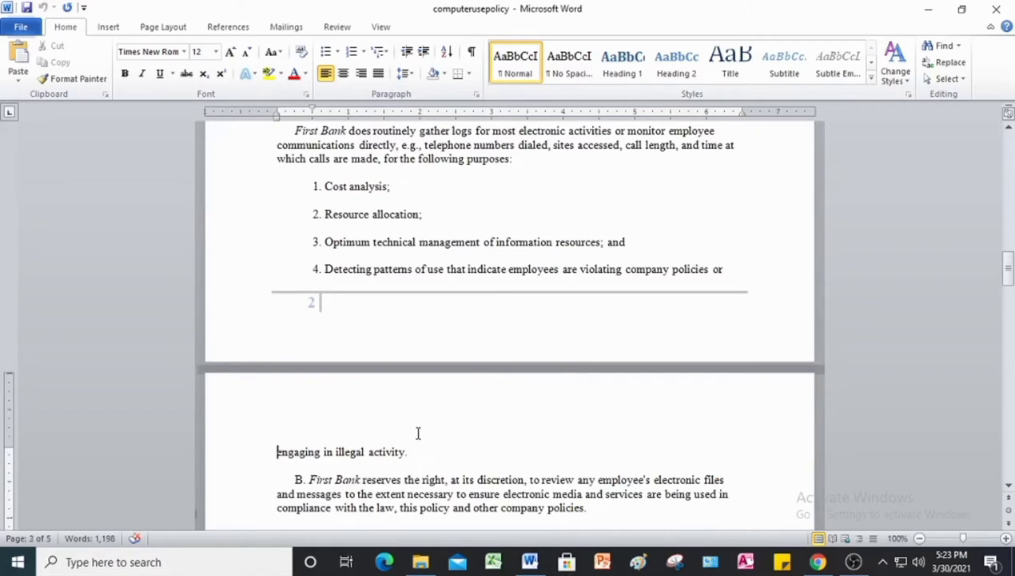
pyautogui.scroll(-2, 432, 425)
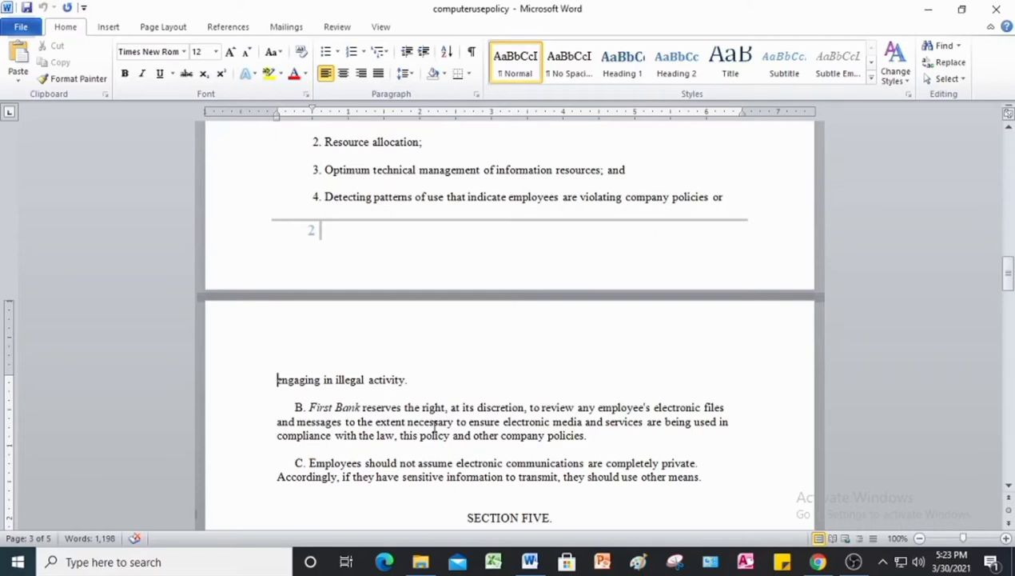
# Turn on Widow/Orphan control under Line and Page Breaks for list item 4
pyautogui.click(477, 95)
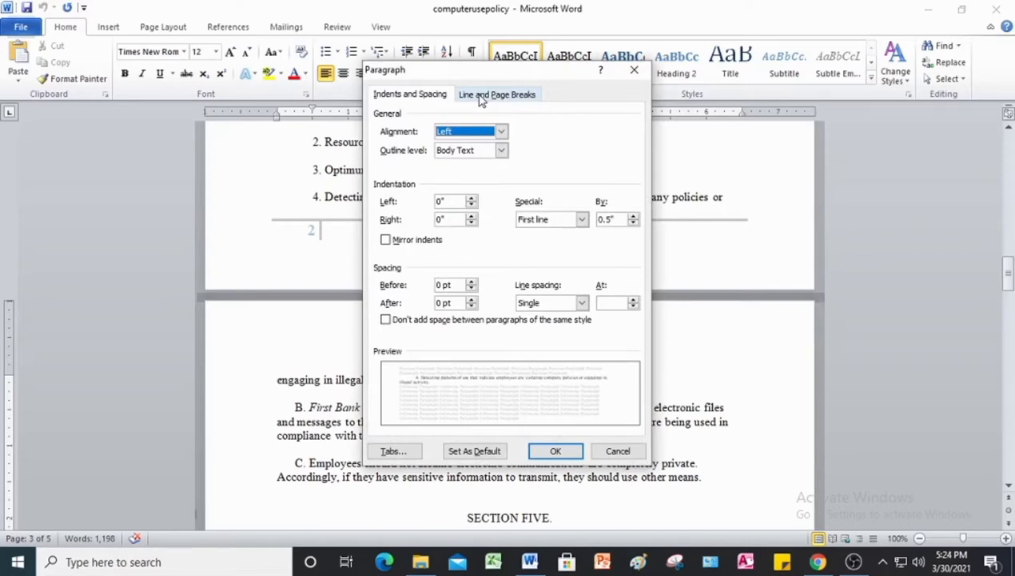
pyautogui.click(483, 96)
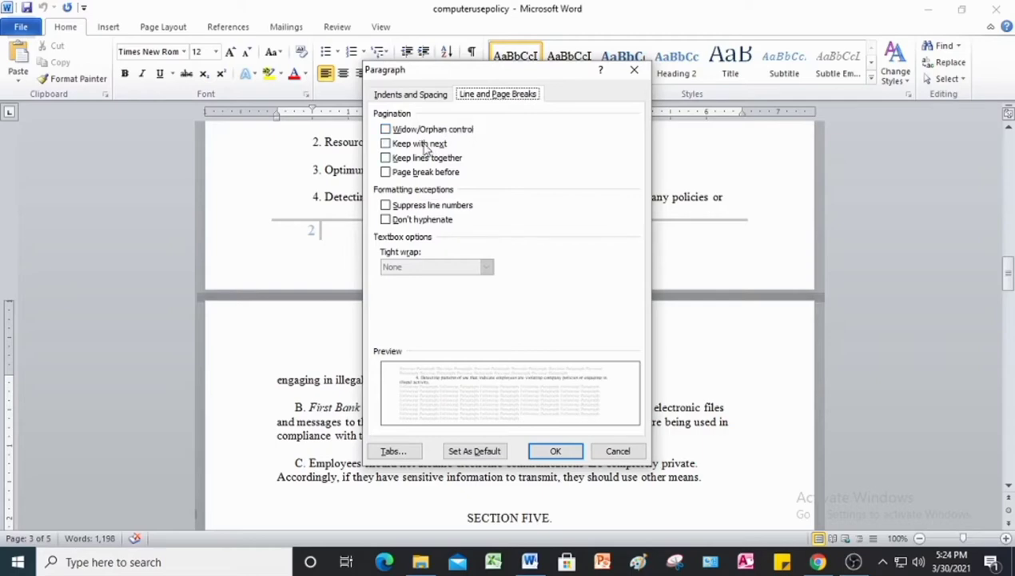
pyautogui.click(387, 130)
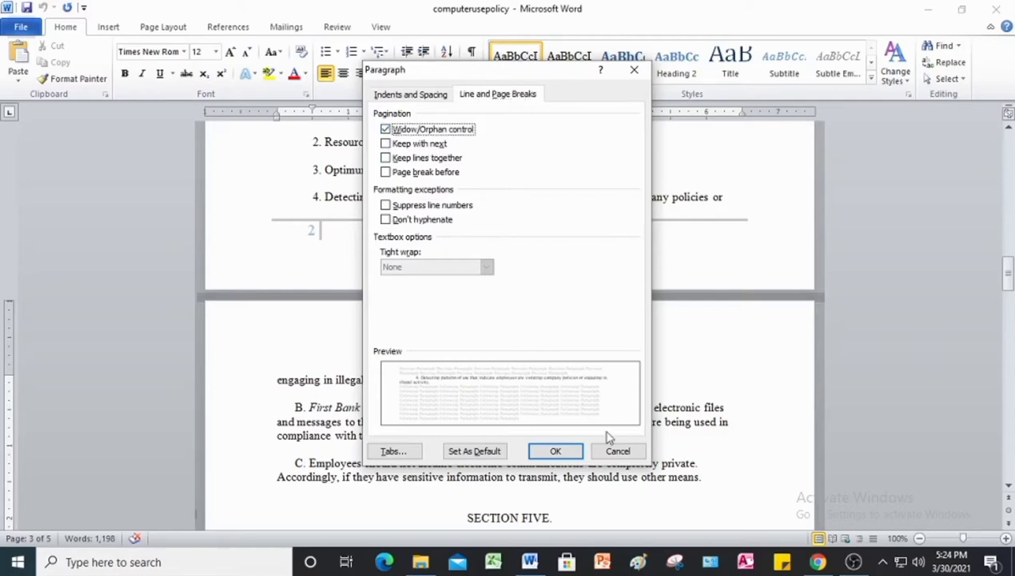
pyautogui.click(562, 450)
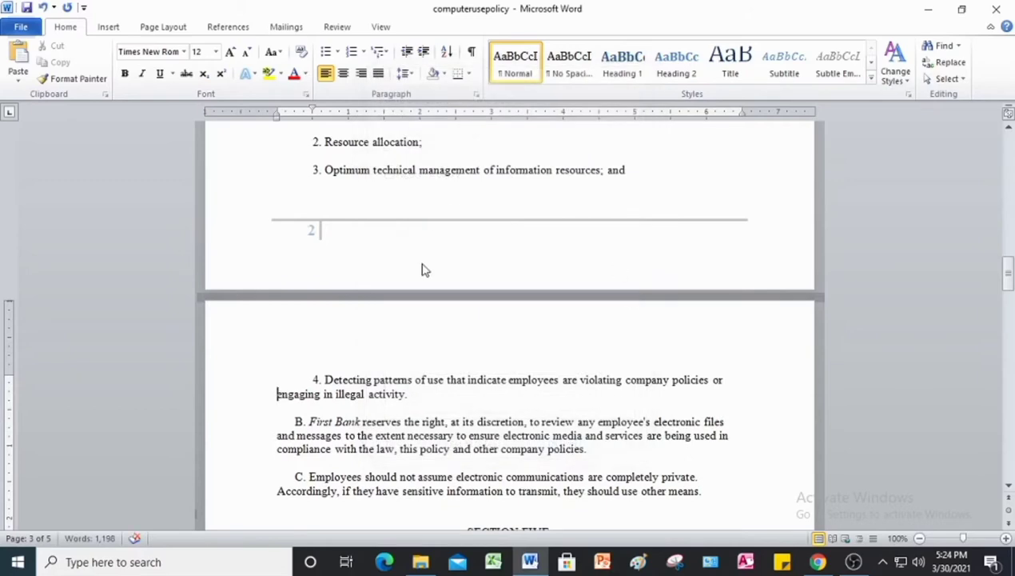
pyautogui.scroll(2, 421, 268)
# Scroll down to show Section Six and paragraph D at the bottom of page 3
pyautogui.scroll(-1, 421, 263)
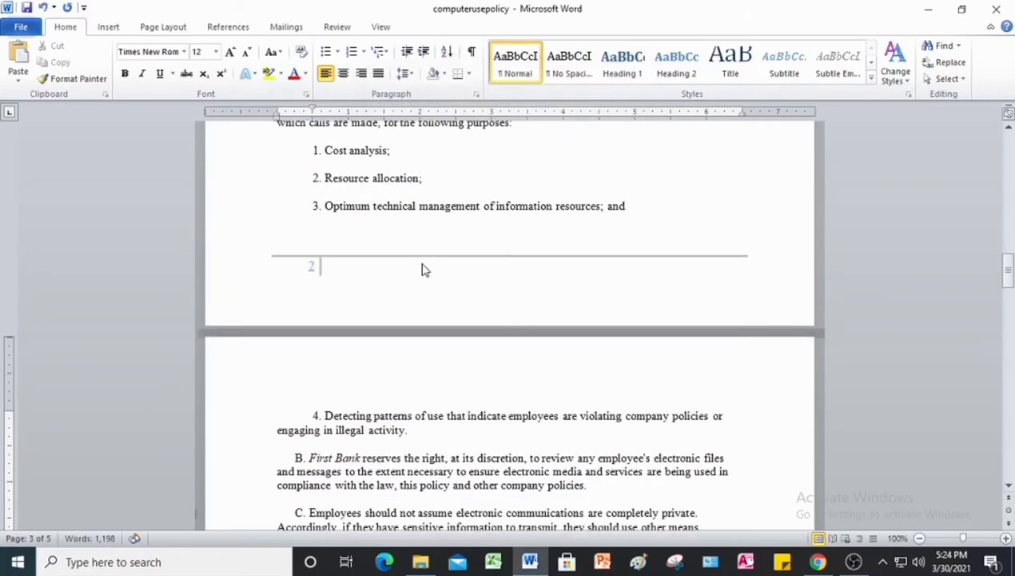
pyautogui.scroll(-1, 478, 436)
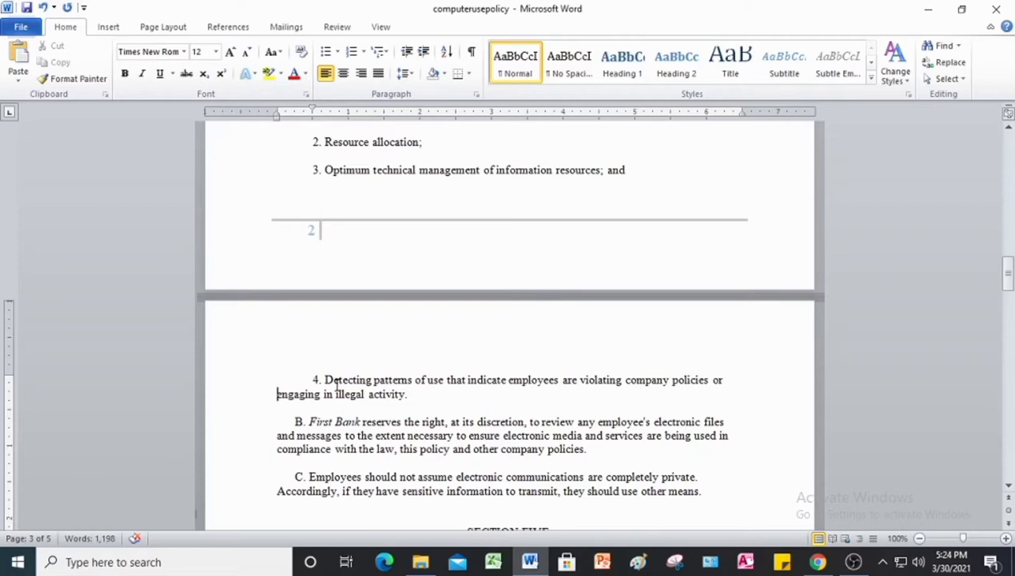
pyautogui.scroll(-10, 374, 385)
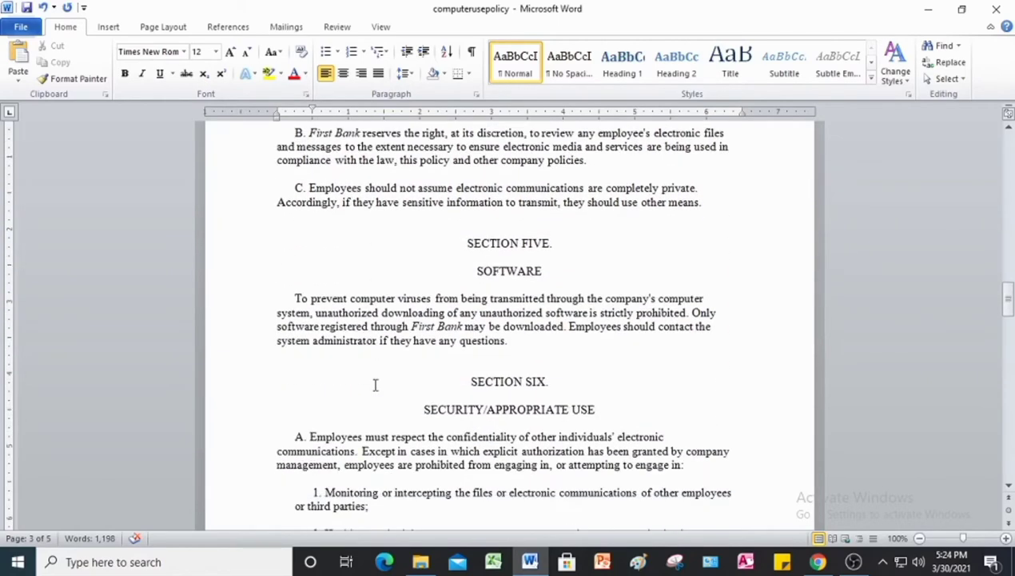
pyautogui.scroll(-3, 374, 386)
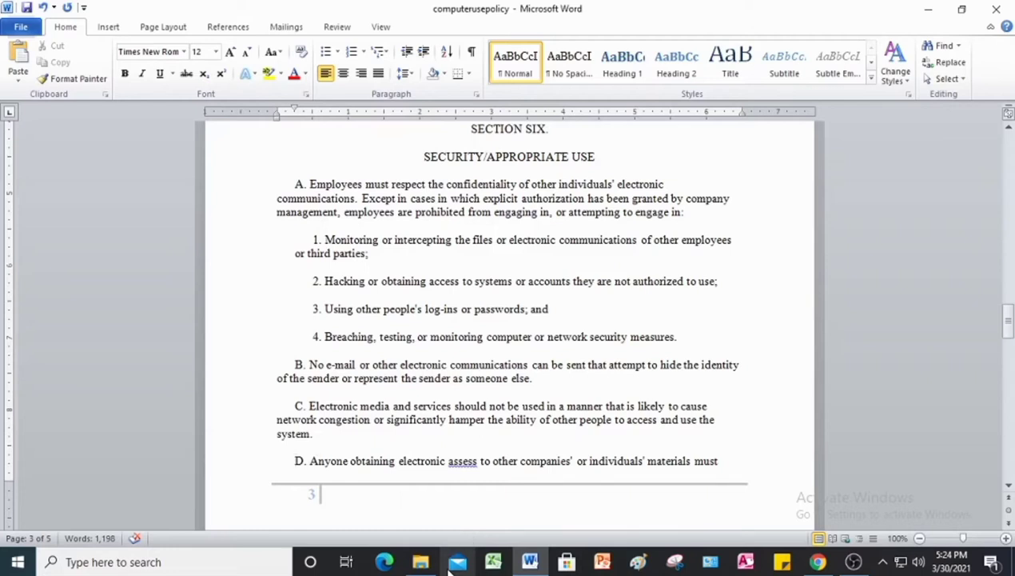
# Apply Keep lines together to paragraph D so it moves whole onto page 4
pyautogui.click(477, 96)
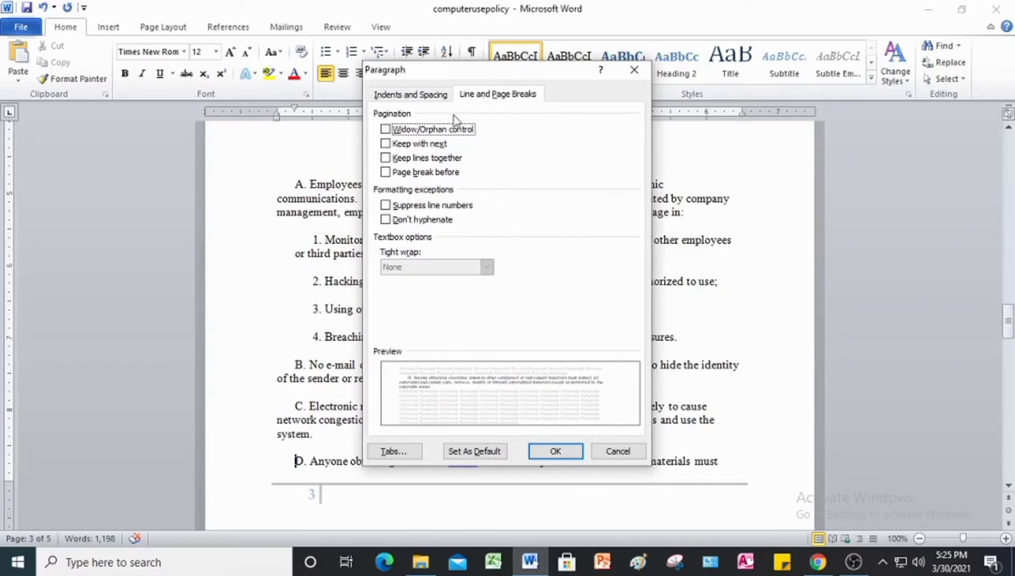
pyautogui.click(387, 159)
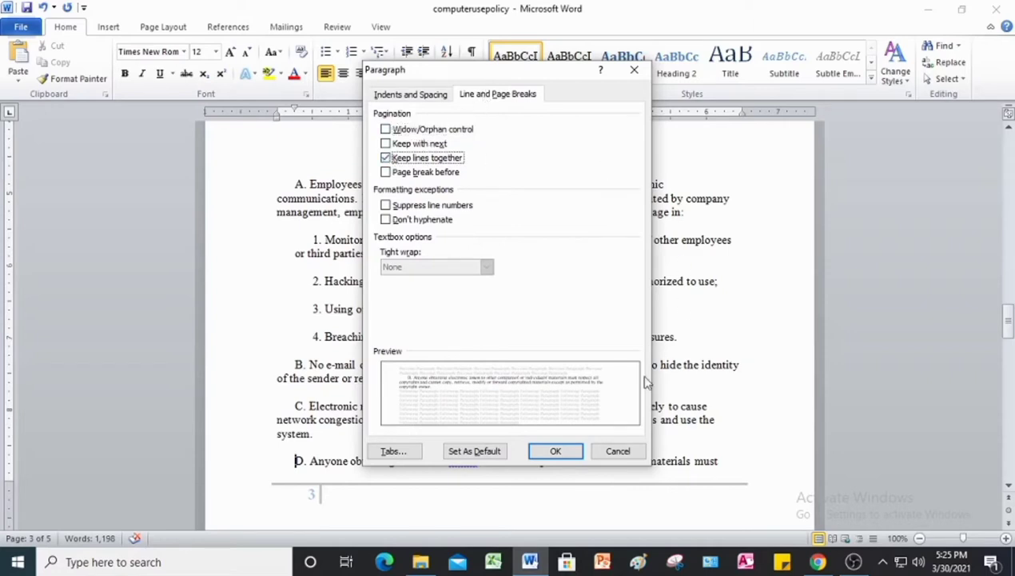
pyautogui.click(549, 453)
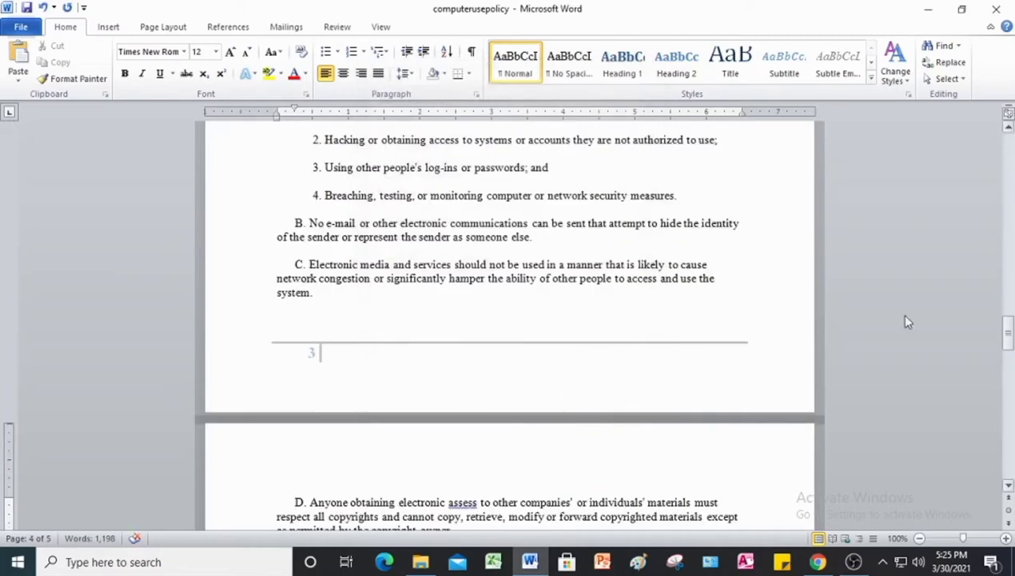
pyautogui.scroll(-4, 590, 374)
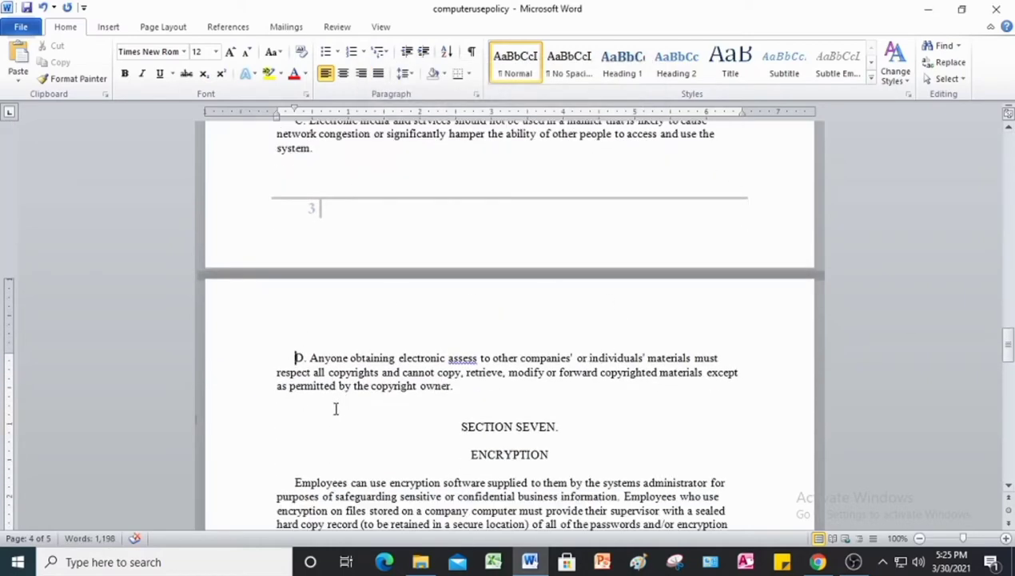
# View the spelling suggestions for 'assess' and dismiss them without changes
pyautogui.press('Right')
pyautogui.press('Right')
pyautogui.press('Home')
pyautogui.rightClick(468, 359)
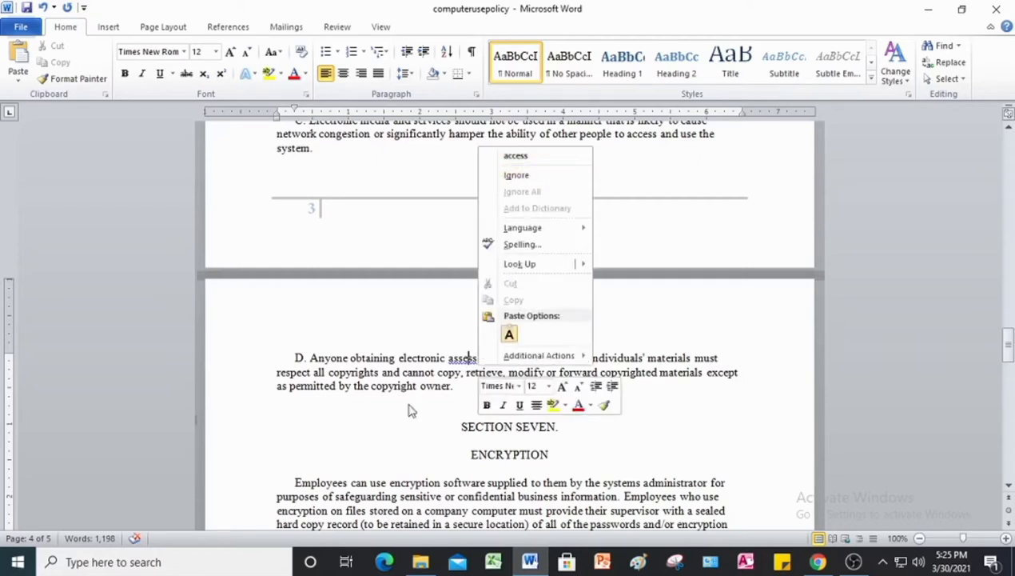
pyautogui.click(452, 385)
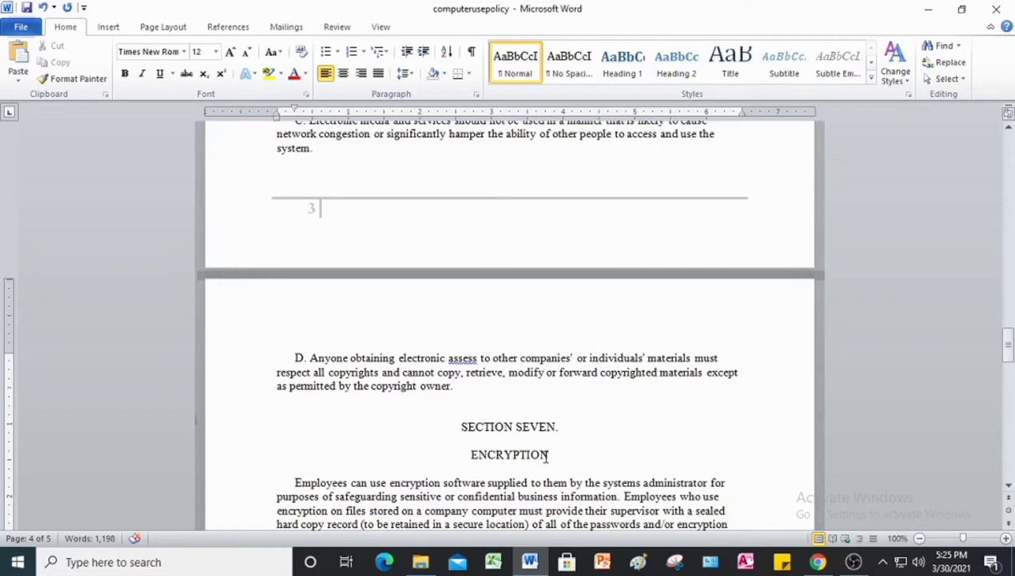
# Scroll to the SECTION TEN heading near the bottom of page 4 and select it
pyautogui.scroll(-7, 560, 445)
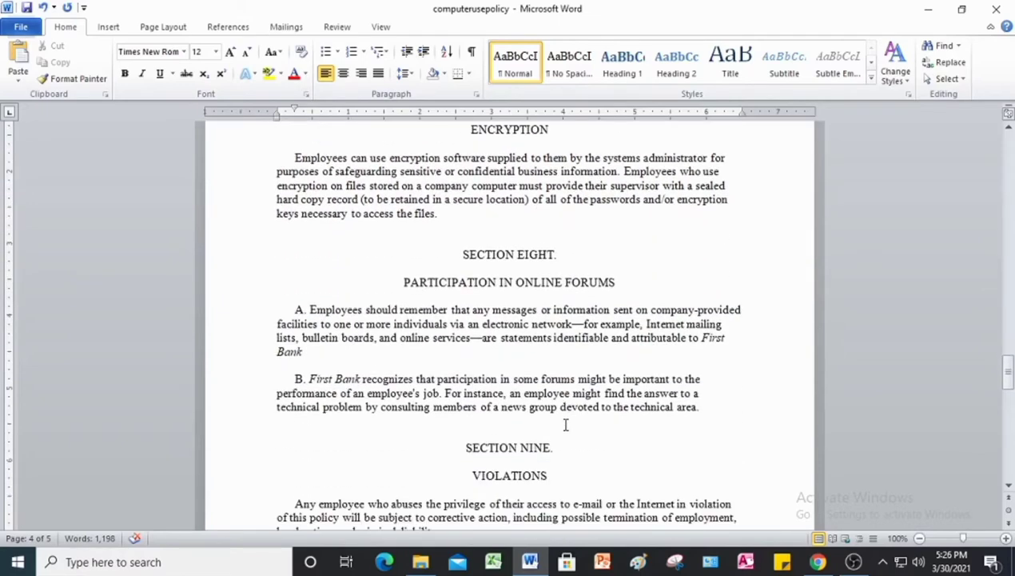
pyautogui.scroll(-5, 565, 414)
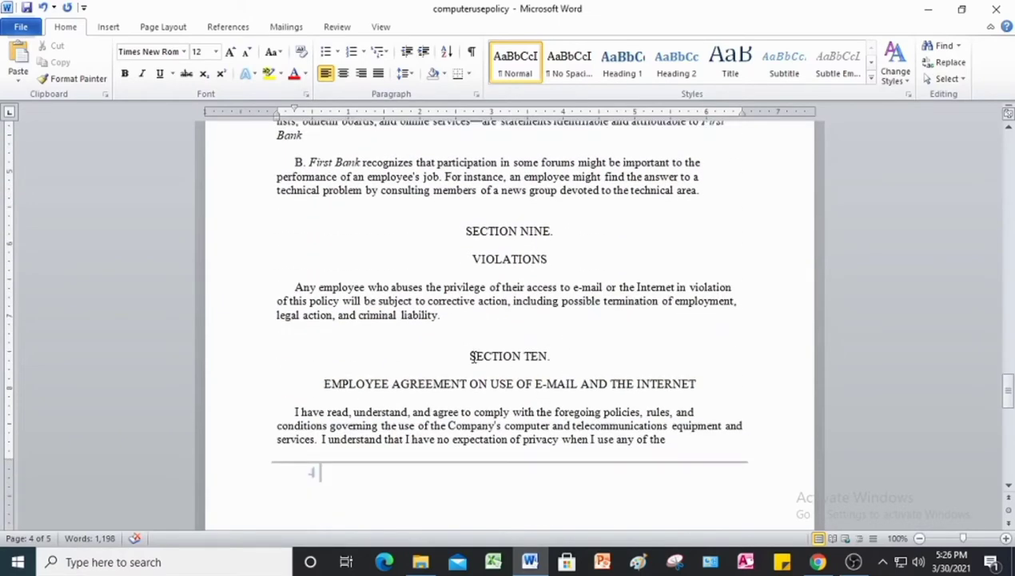
pyautogui.click(465, 355)
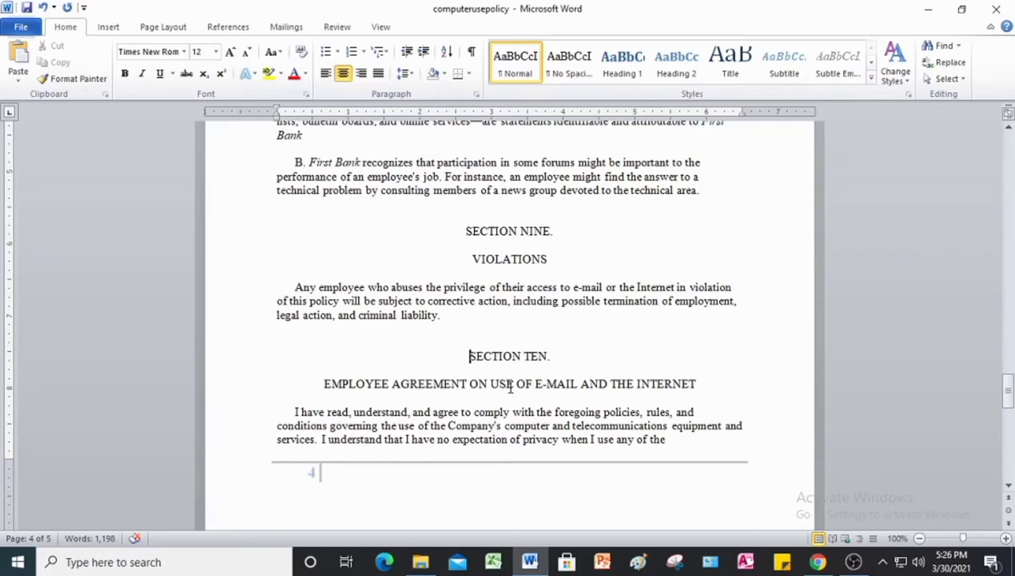
# Apply Page break before to the SECTION TEN heading so it starts page 5
pyautogui.click(477, 95)
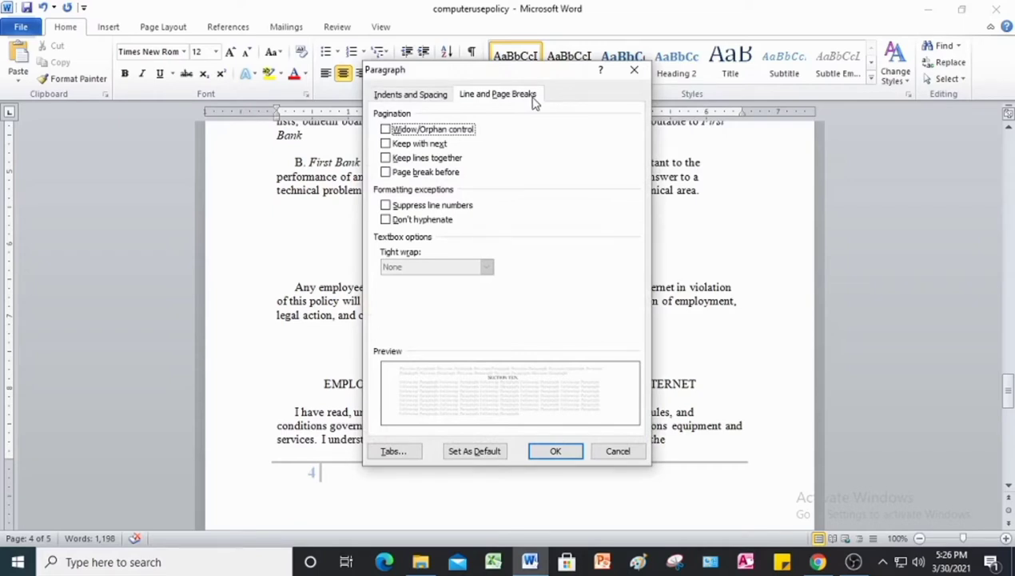
pyautogui.click(387, 174)
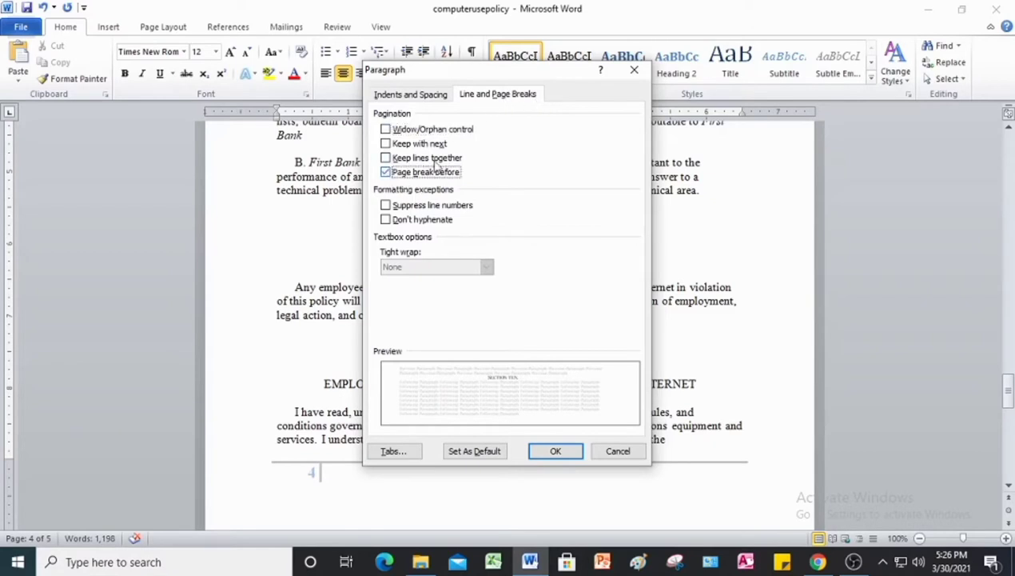
pyautogui.click(552, 451)
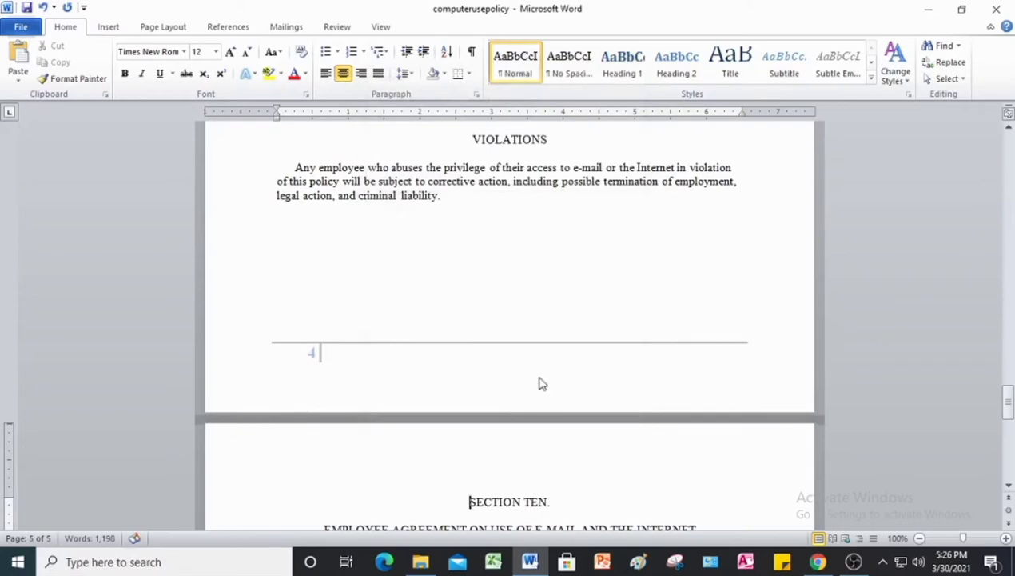
pyautogui.scroll(-3, 524, 340)
pyautogui.scroll(-2, 522, 339)
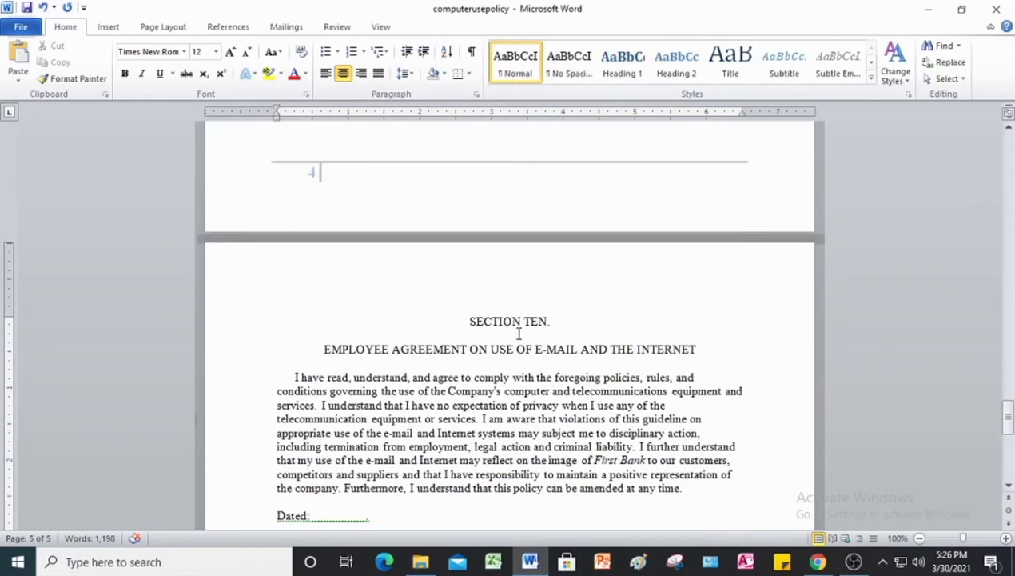
# Jump from Section Ten back to the DISCLAIMER at the top of page 1
pyautogui.click(493, 376)
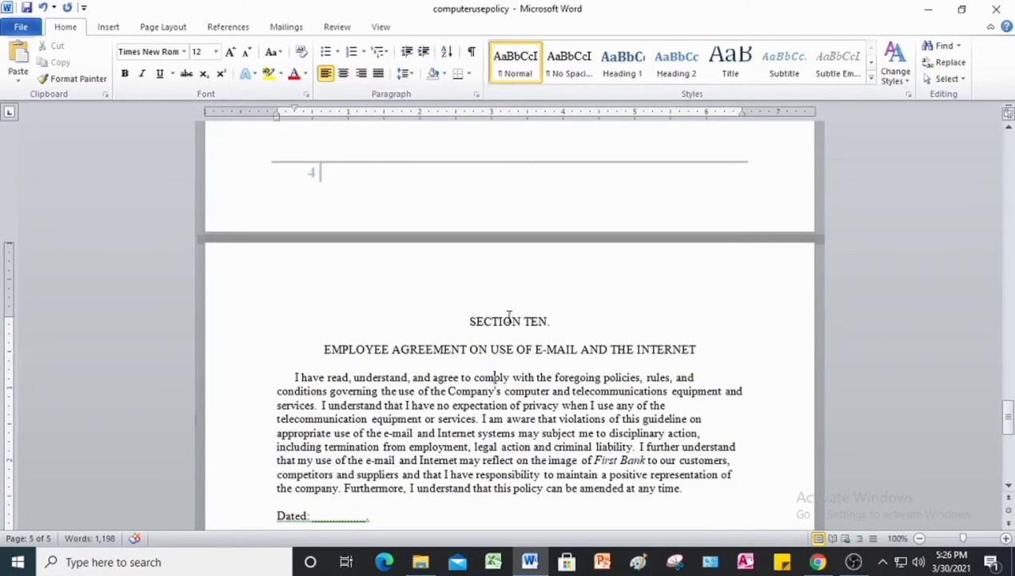
pyautogui.click(468, 324)
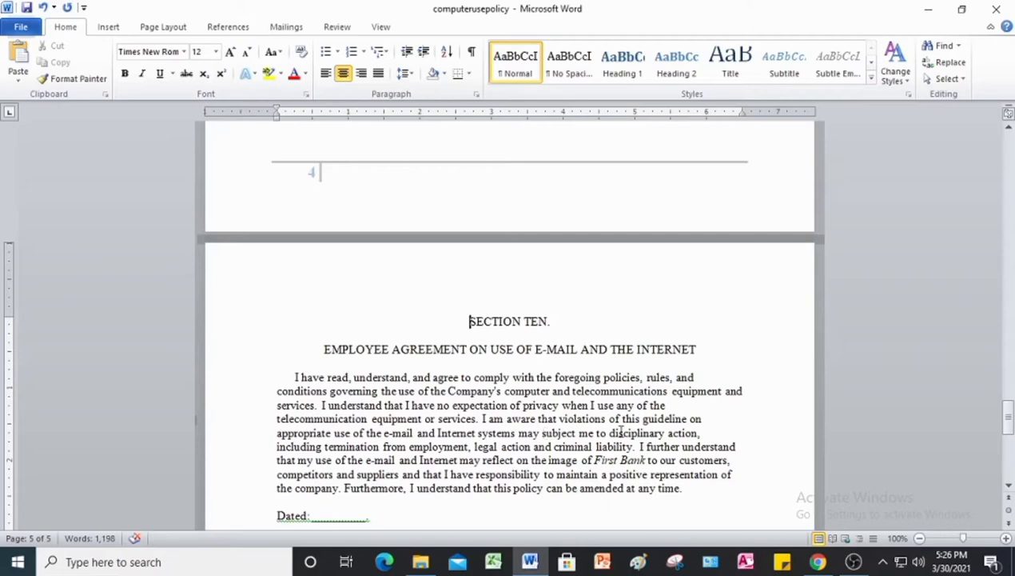
pyautogui.scroll(20, 537, 414)
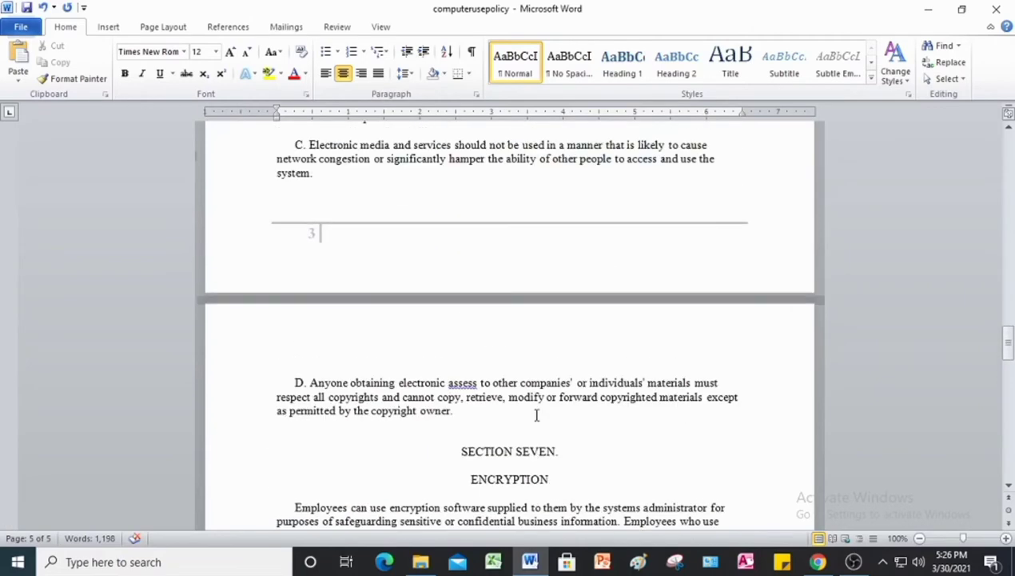
pyautogui.scroll(3, 538, 414)
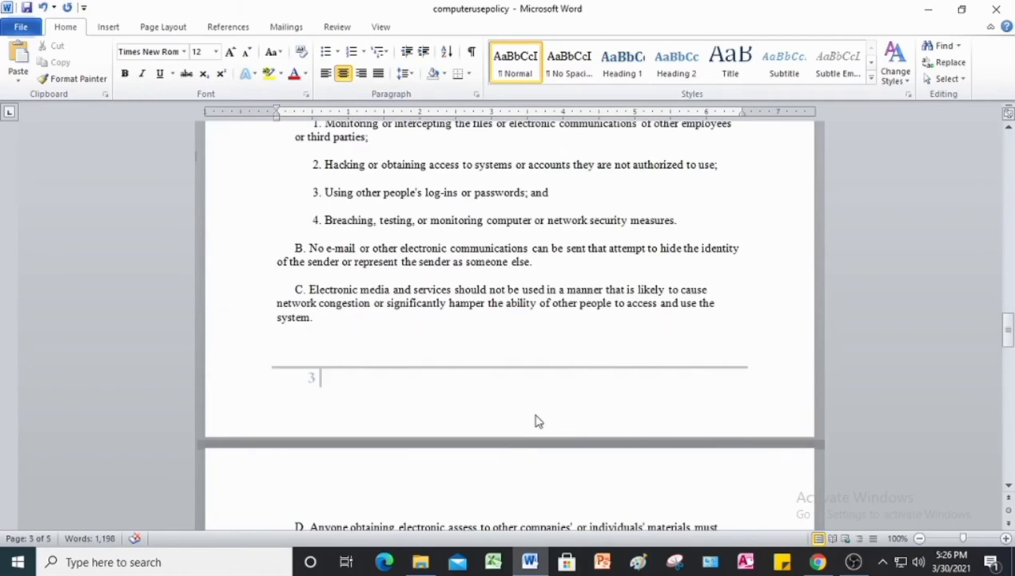
pyautogui.hotkey('ctrl', 'Home')
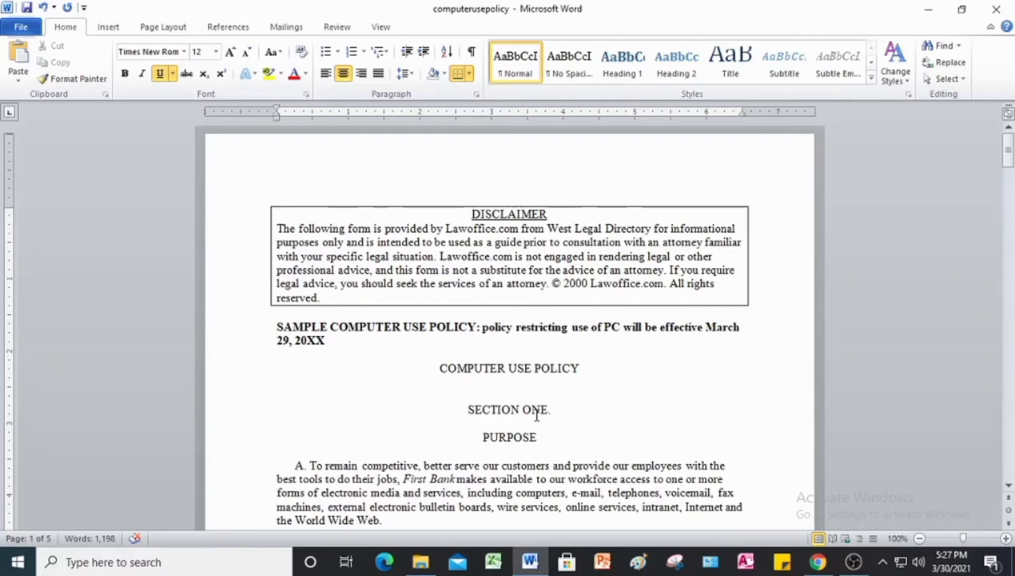
# Set Hyphenation to Automatic from the Page Layout tab
pyautogui.click(171, 32)
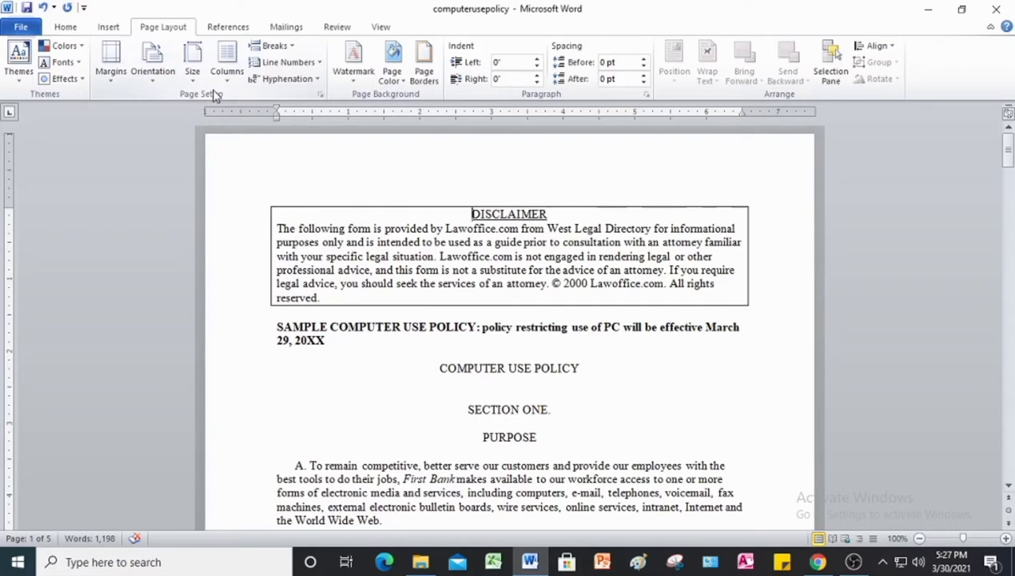
pyautogui.click(288, 79)
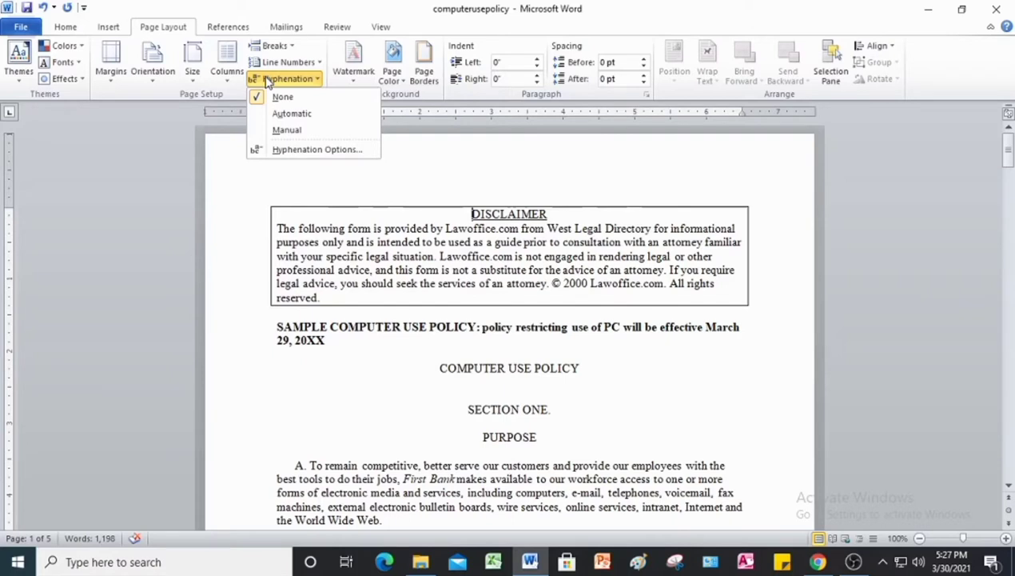
pyautogui.click(292, 114)
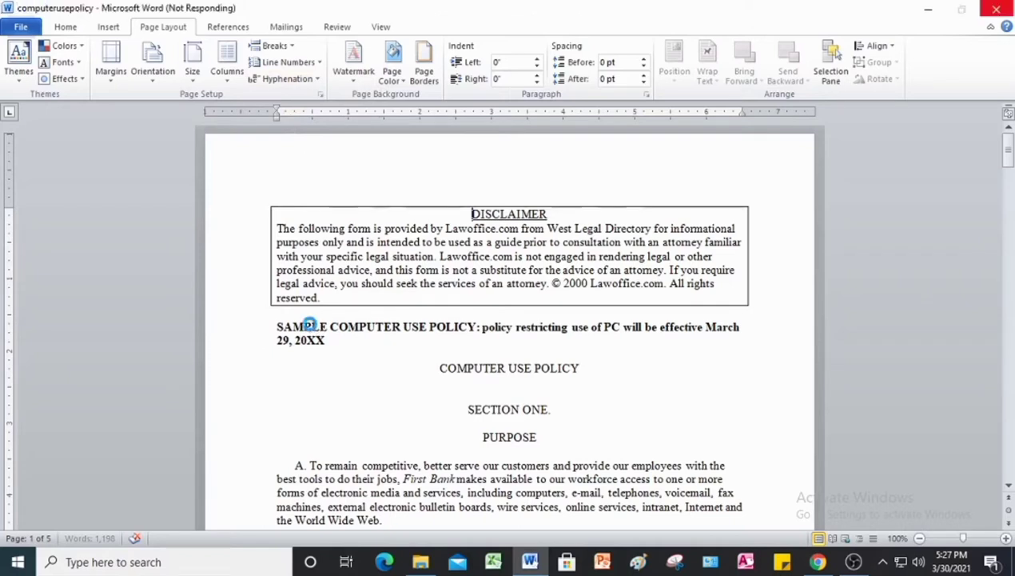
pyautogui.click(285, 78)
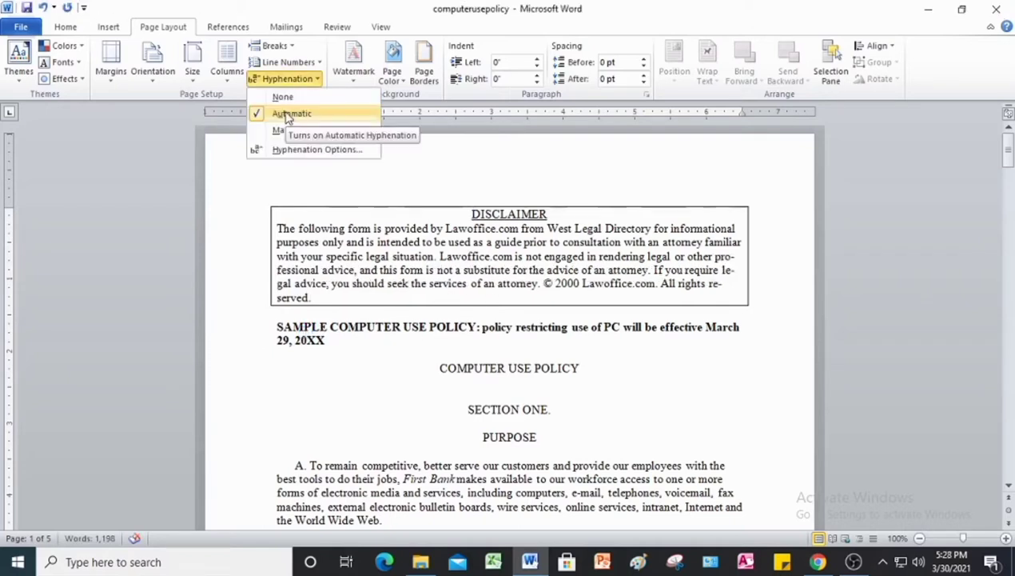
# Set the hyphenation zone to 0.5" and limit consecutive hyphens to 3
pyautogui.click(312, 150)
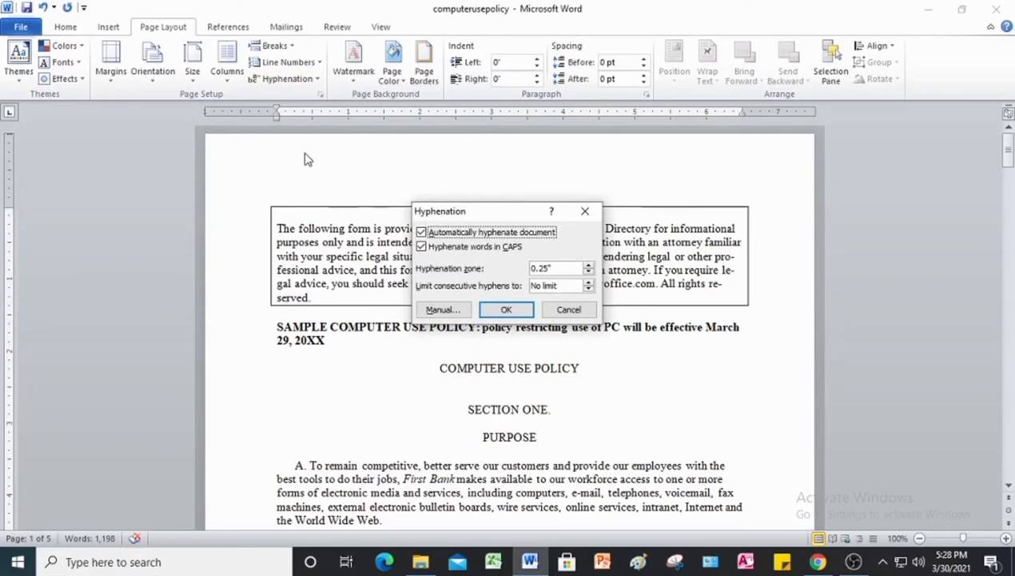
pyautogui.click(544, 268)
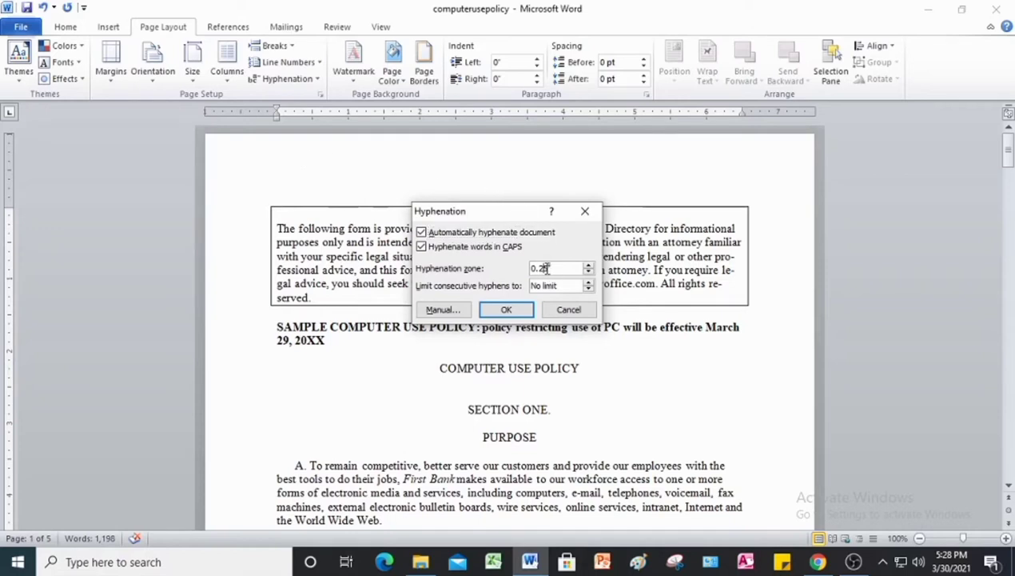
pyautogui.press('BackSpace')
pyautogui.click(590, 282)
# Apply the hyphenation settings, then select the first line of the SAMPLE COMPUTER USE POLICY heading
pyautogui.click(517, 312)
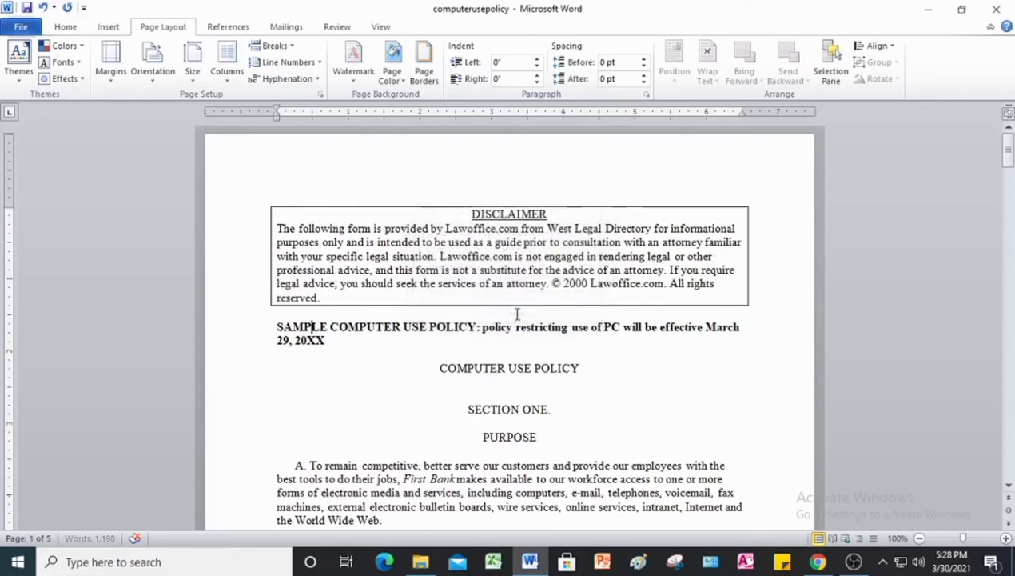
pyautogui.click(530, 399)
pyautogui.scroll(-1, 546, 353)
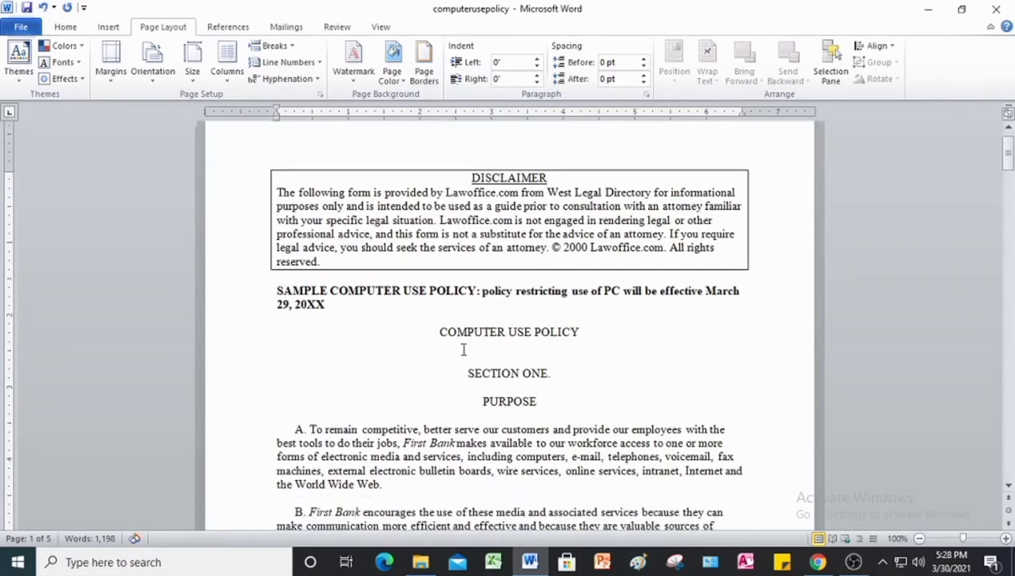
pyautogui.click(275, 291)
pyautogui.click(250, 300)
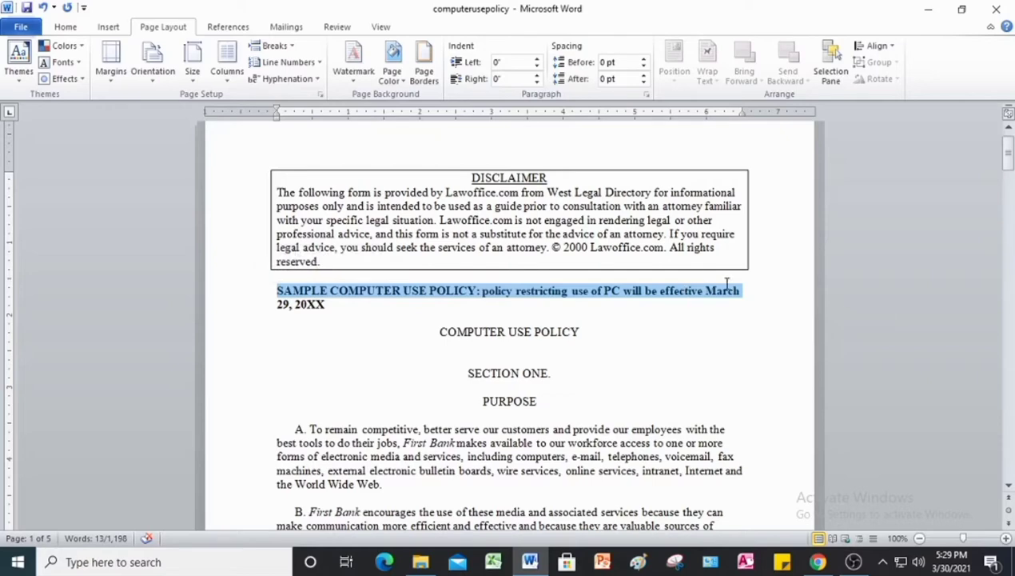
# Turn on Show/Hide ¶ formatting marks and select the space after 'March' in the heading
pyautogui.click(67, 29)
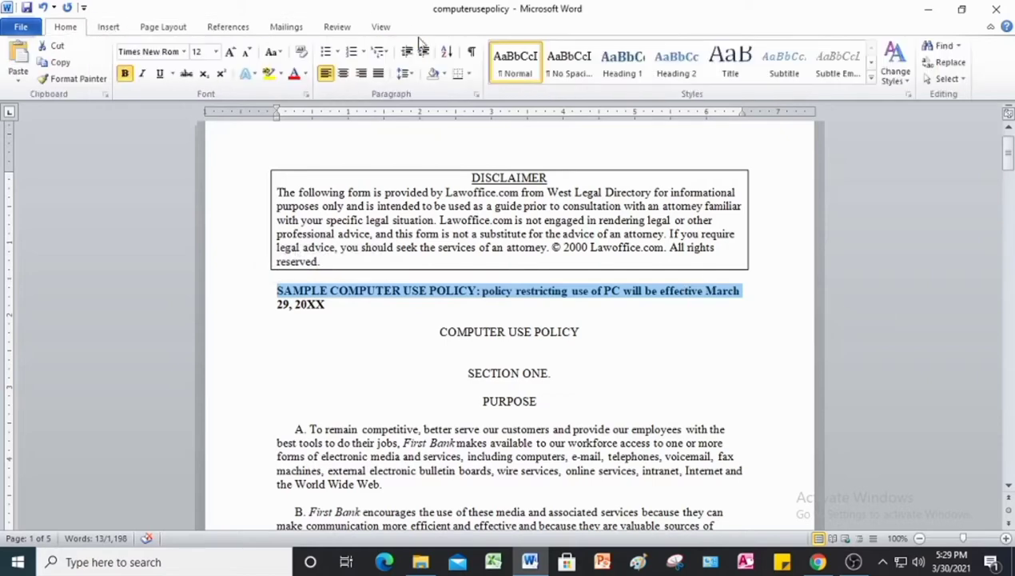
pyautogui.click(471, 51)
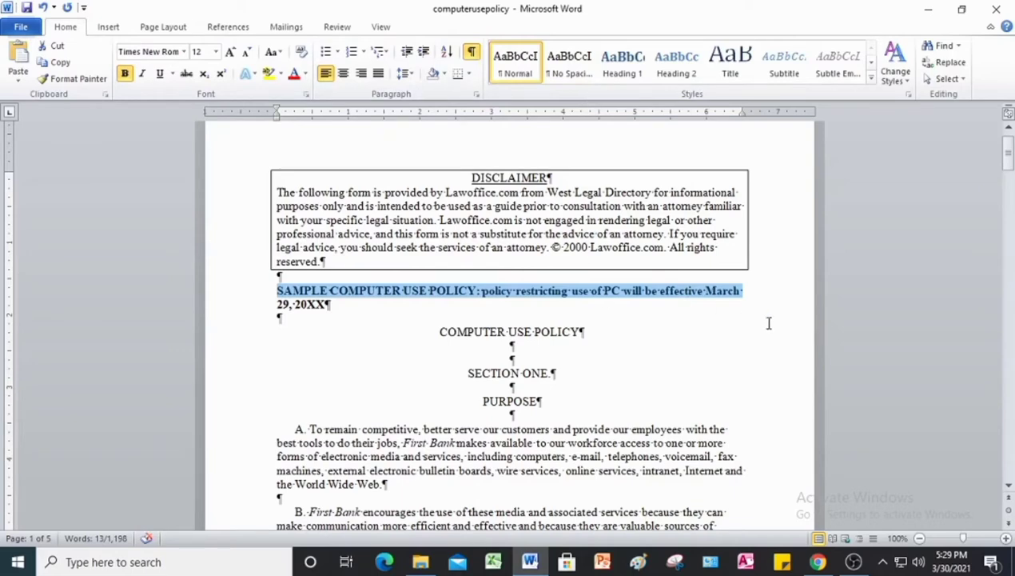
pyautogui.click(749, 292)
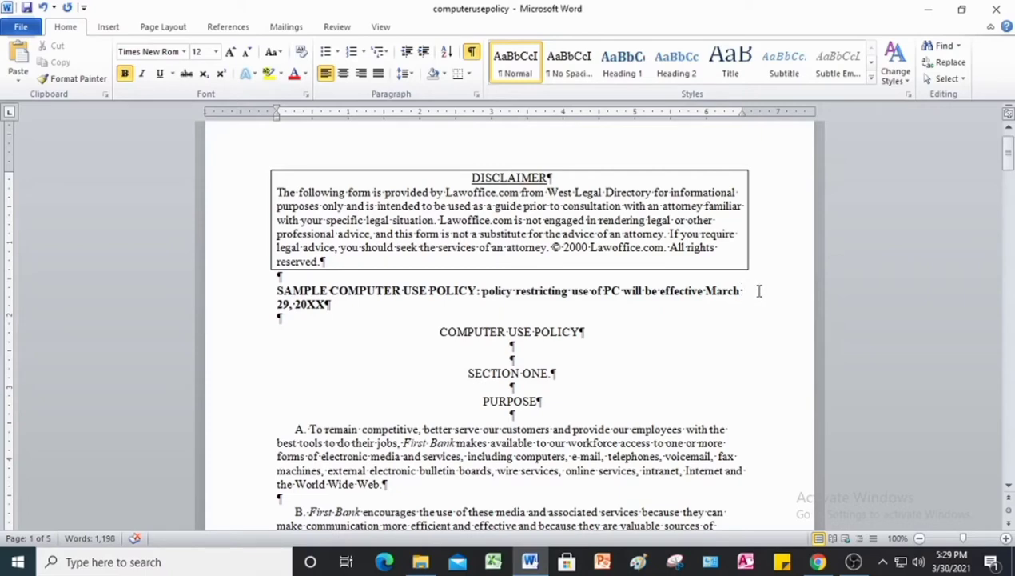
pyautogui.hotkey('shift', 'Left')
# Replace the space after March with a Nonbreaking Space from the Special Characters list
pyautogui.click(108, 27)
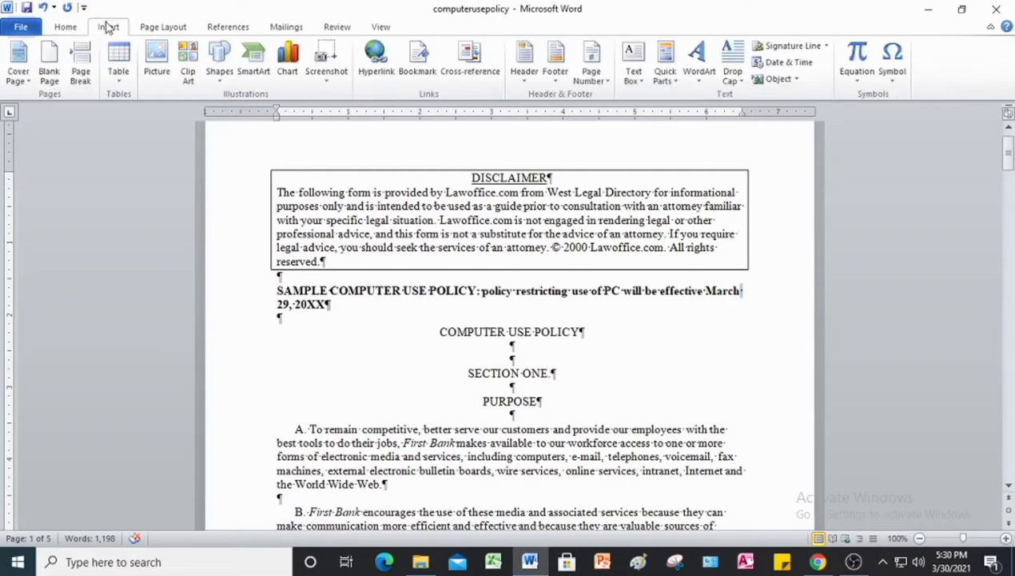
pyautogui.click(895, 85)
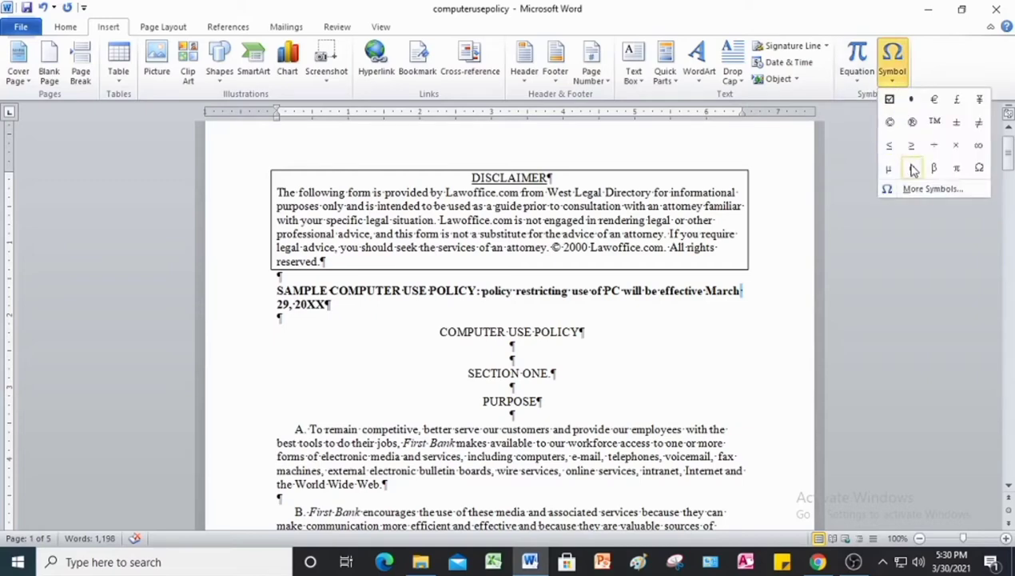
pyautogui.click(918, 190)
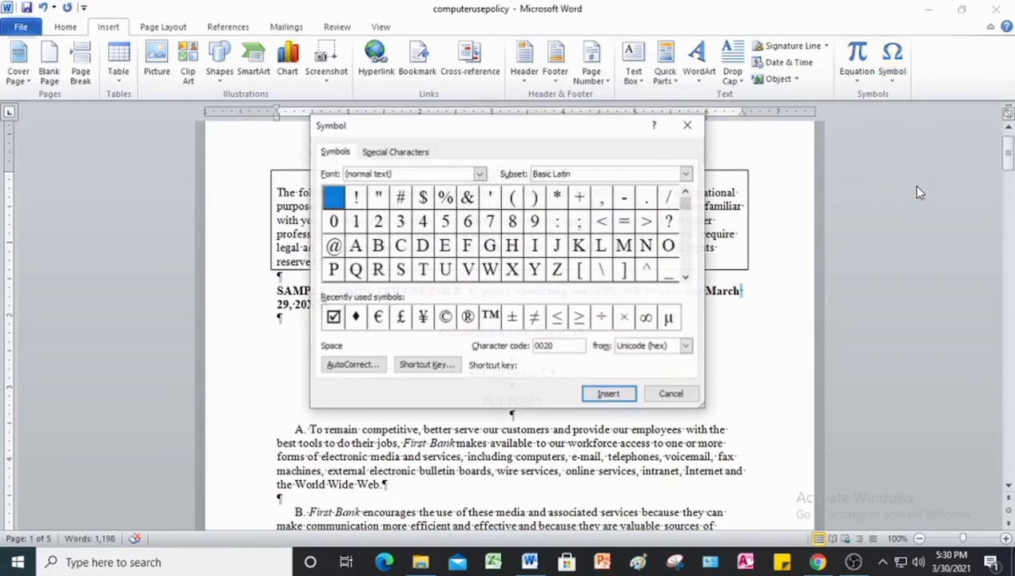
pyautogui.click(401, 154)
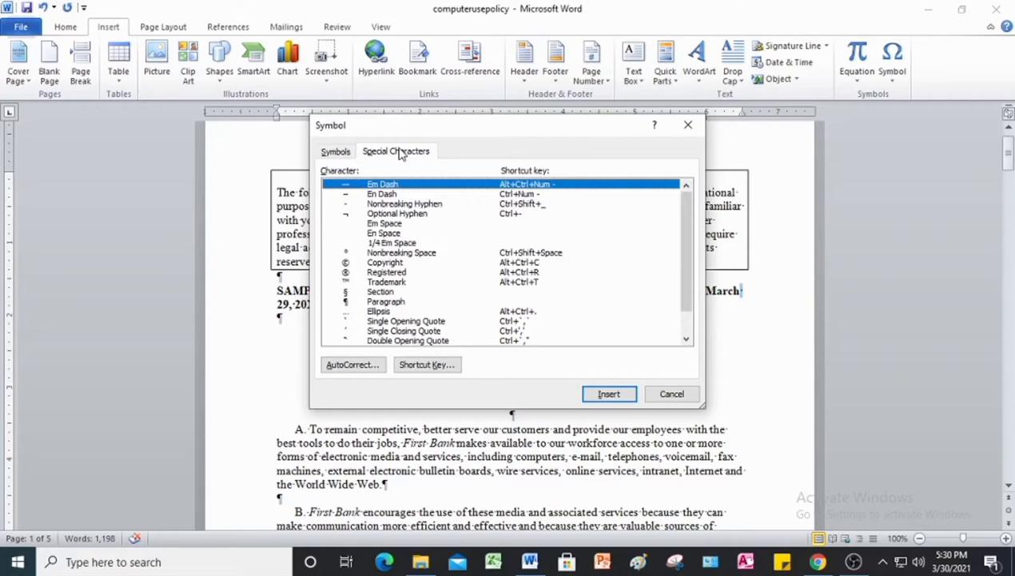
pyautogui.click(394, 254)
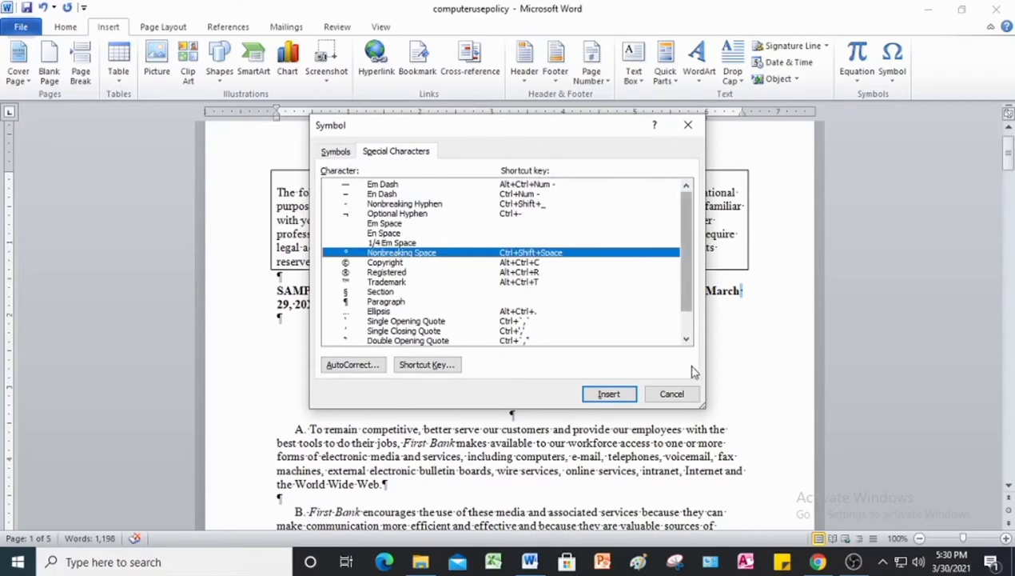
pyautogui.click(617, 397)
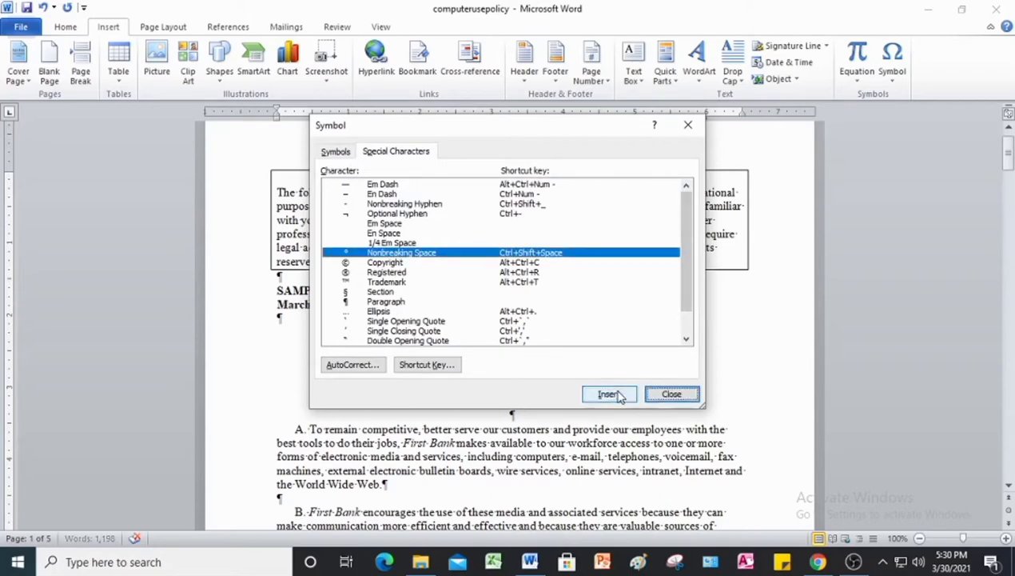
pyautogui.click(673, 395)
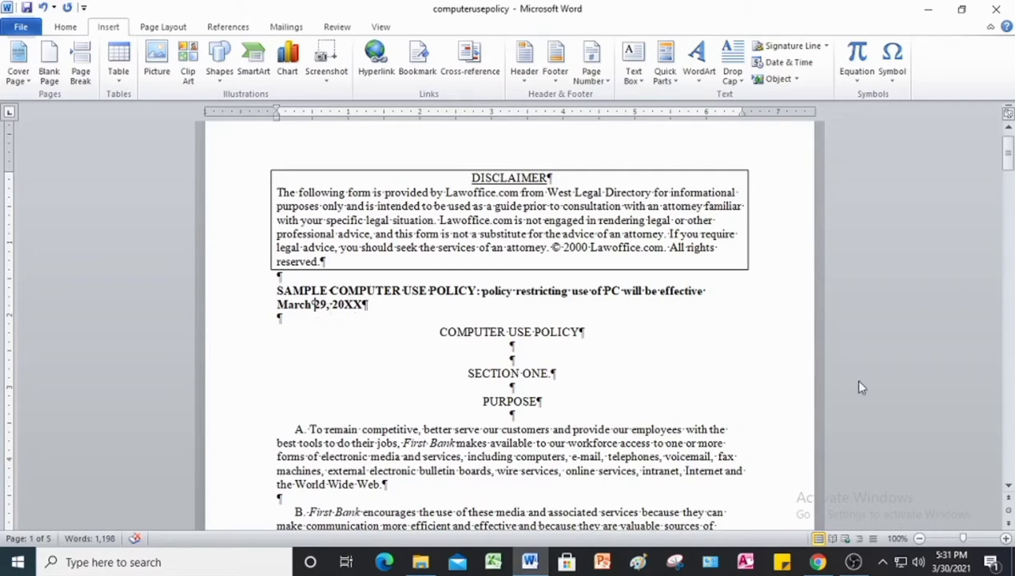
# Zoom in and turn the space before 20XX into a nonbreaking space with Ctrl+Shift+Space
pyautogui.click(1006, 538)
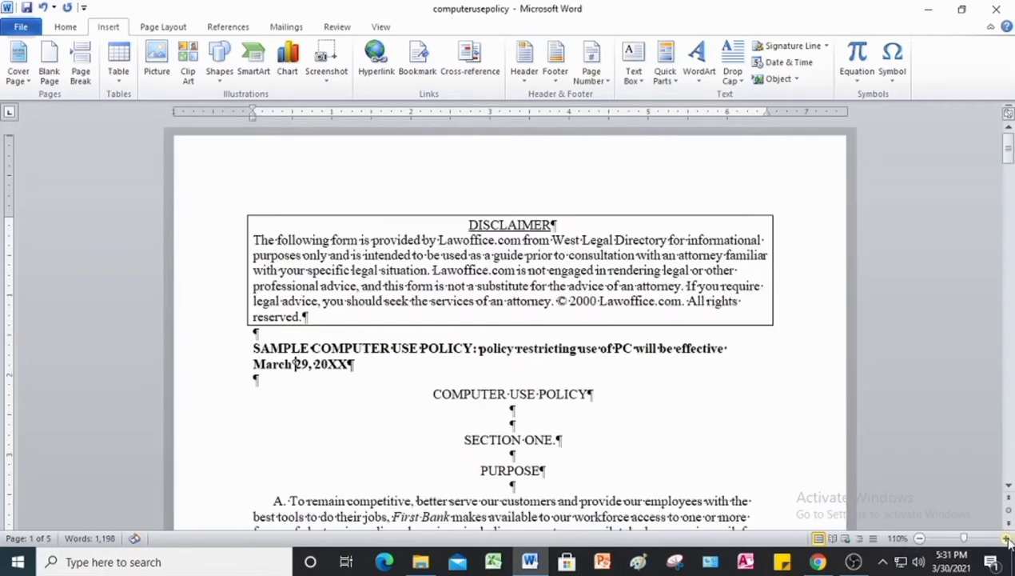
pyautogui.click(1006, 538)
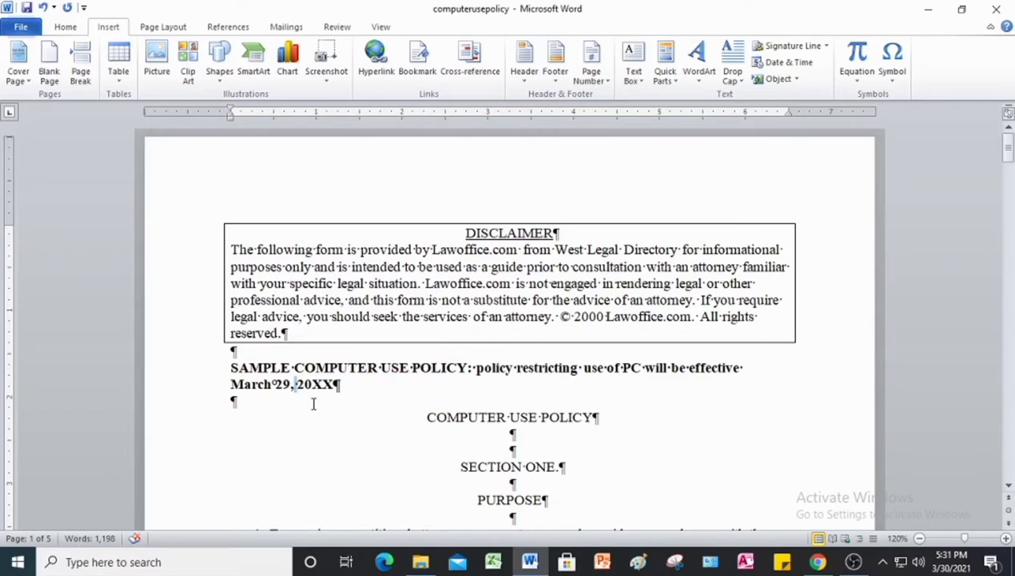
pyautogui.press('BackSpace')
pyautogui.hotkey('ctrl', 'shift', 'space')
# Start Save As and open the Answer folder as the save location
pyautogui.click(22, 28)
pyautogui.click(41, 72)
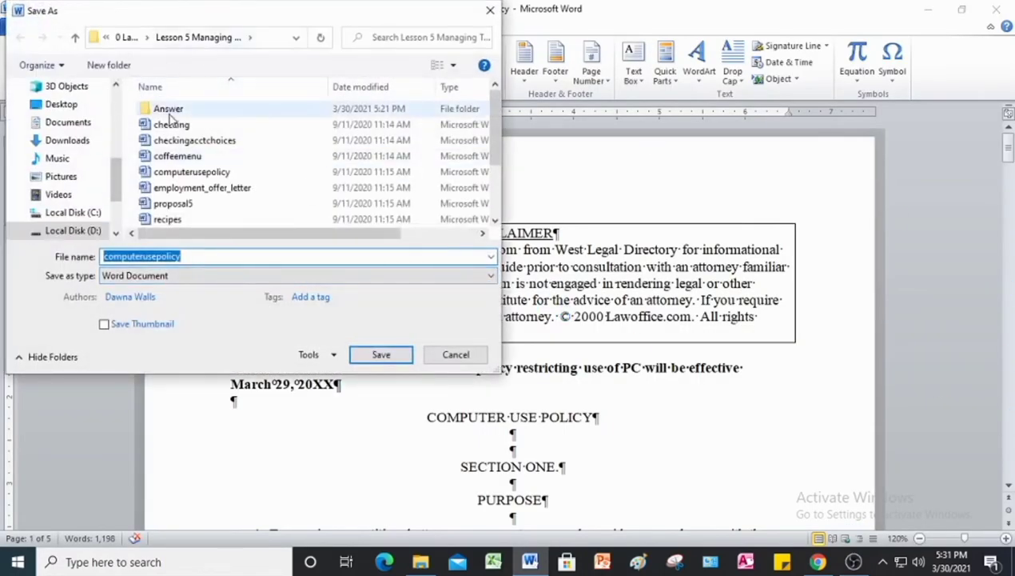
pyautogui.doubleClick(168, 109)
# Rename the file new_computeruse_policy, save it, and close the document
pyautogui.click(134, 256)
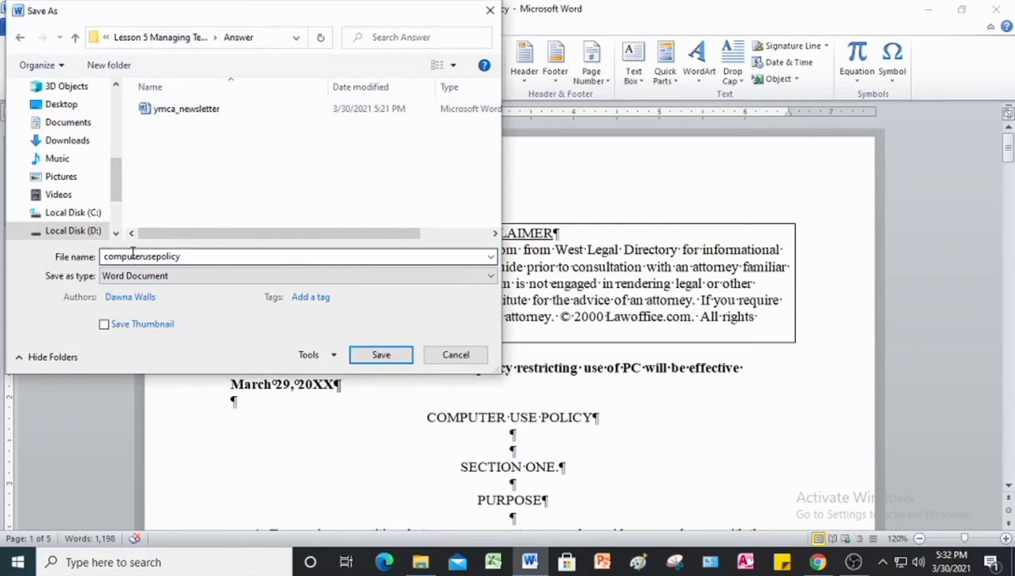
pyautogui.doubleClick(104, 257)
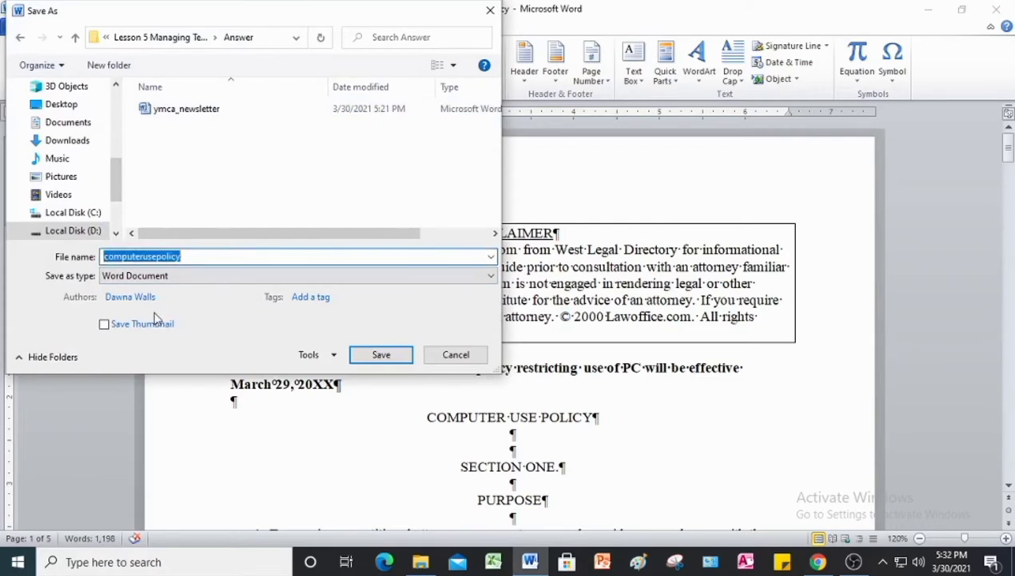
pyautogui.click(104, 257)
pyautogui.write('n')
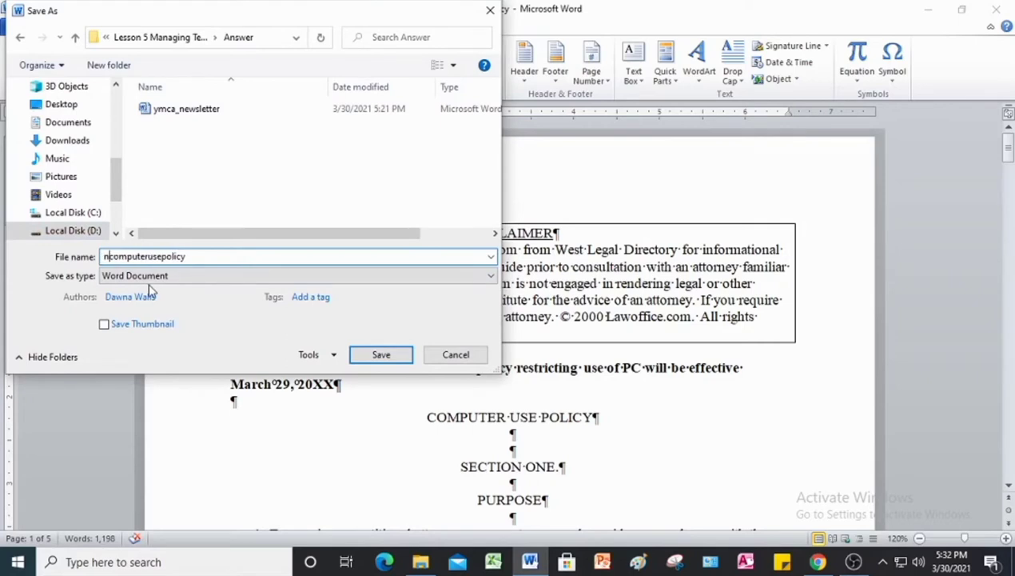
pyautogui.write('ew')
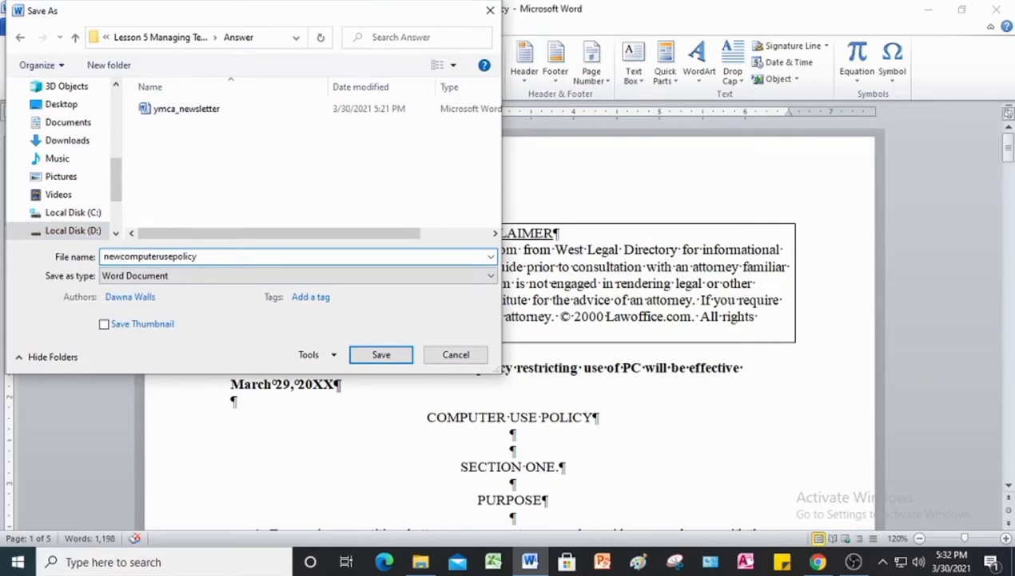
pyautogui.write('_')
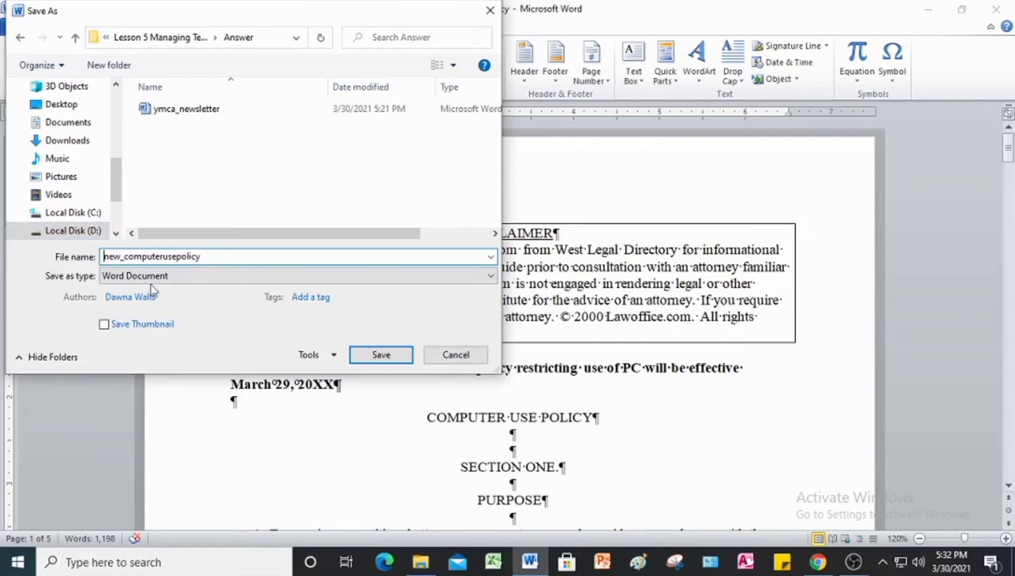
pyautogui.click(176, 259)
pyautogui.write('_')
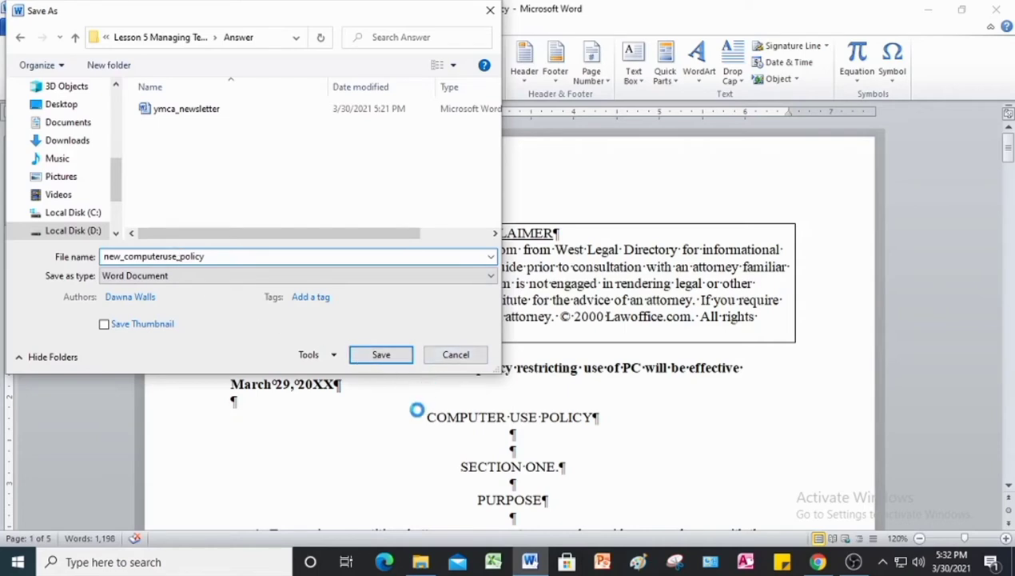
pyautogui.click(381, 356)
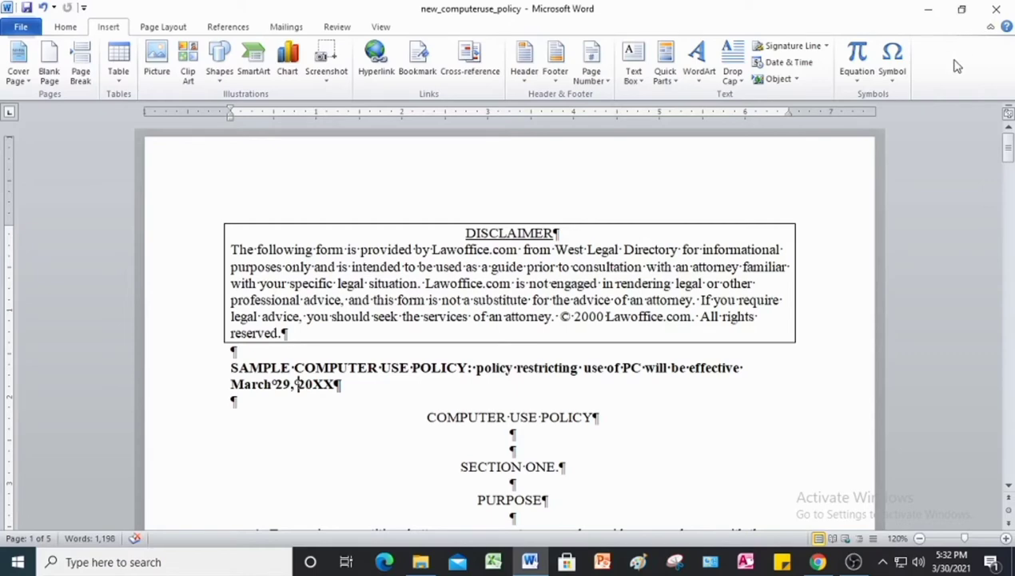
pyautogui.hotkey('ctrl', 'w')
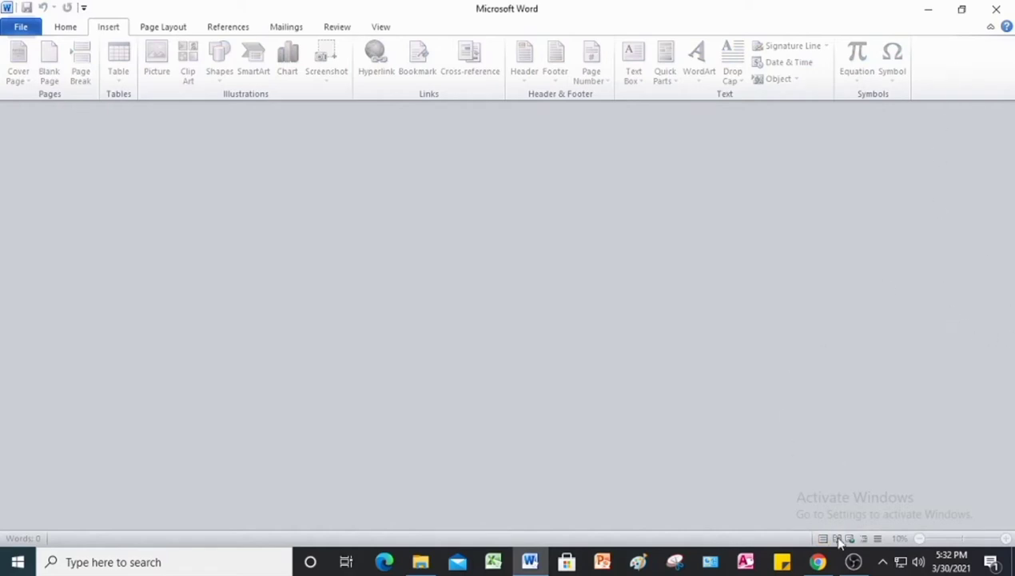
# Switch to the Project 5 PDF, then bring the Chapter1 Word document forward and close it
pyautogui.click(817, 562)
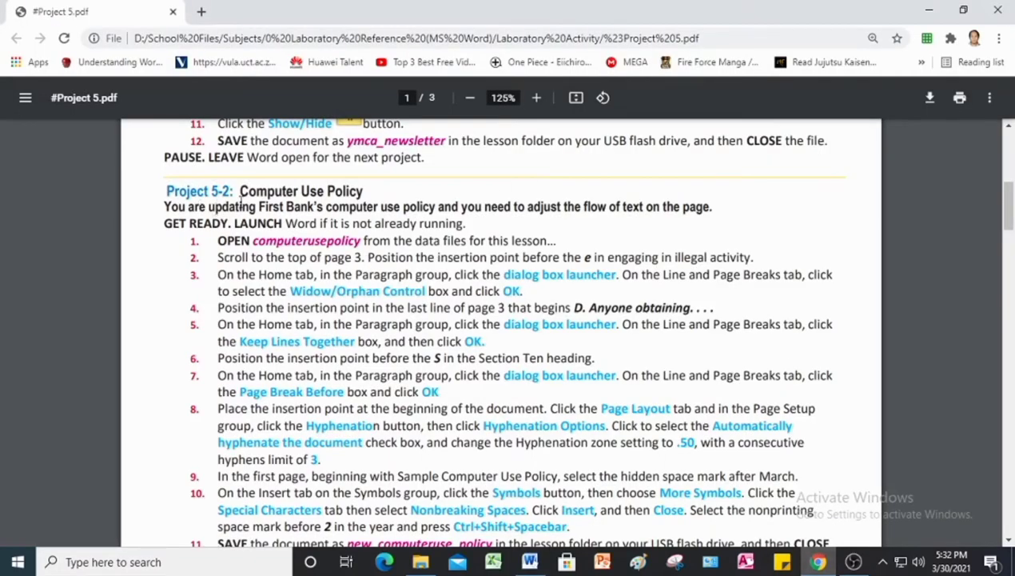
pyautogui.scroll(-4, 260, 201)
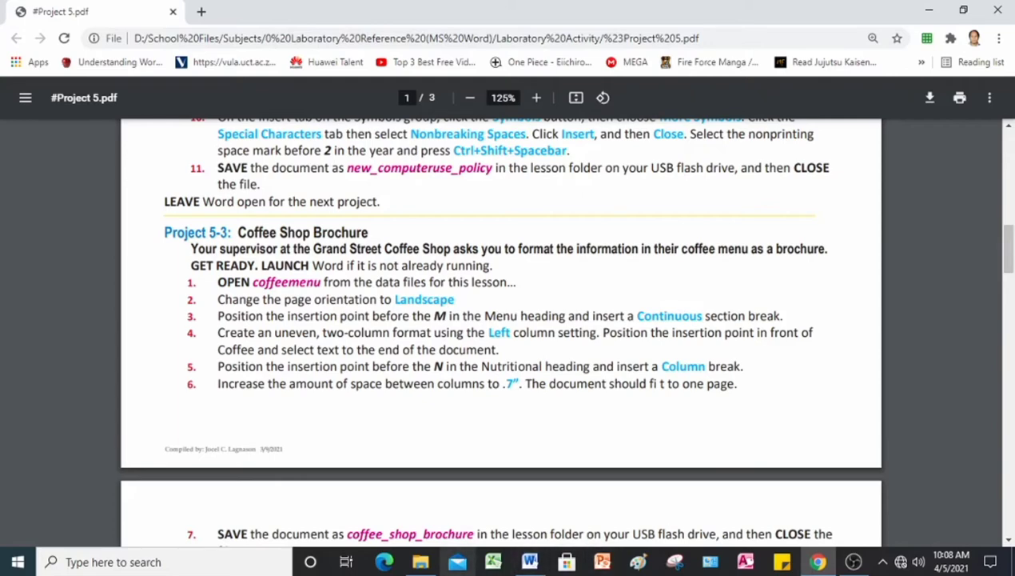
pyautogui.moveTo(420, 562)
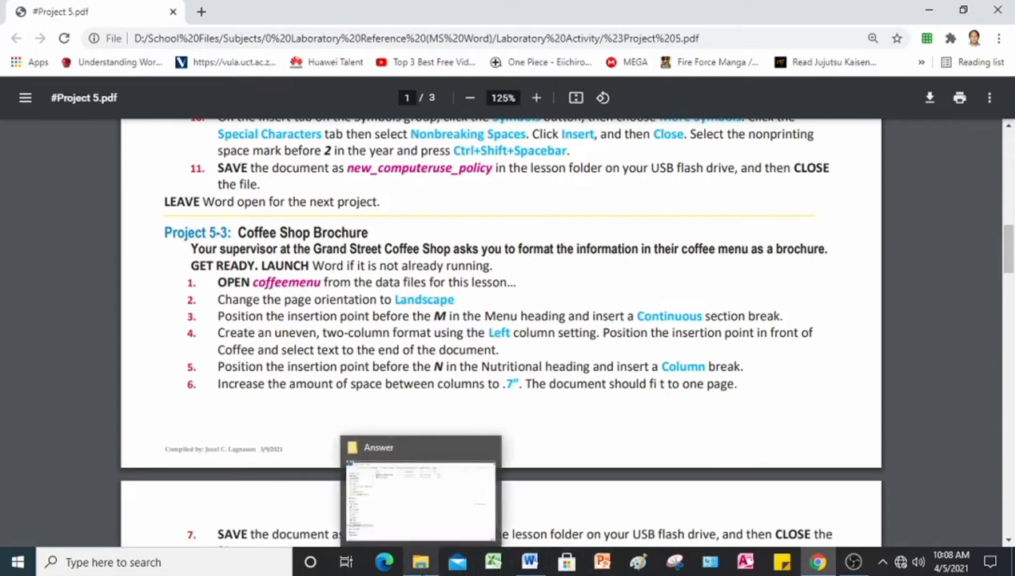
pyautogui.moveTo(530, 561)
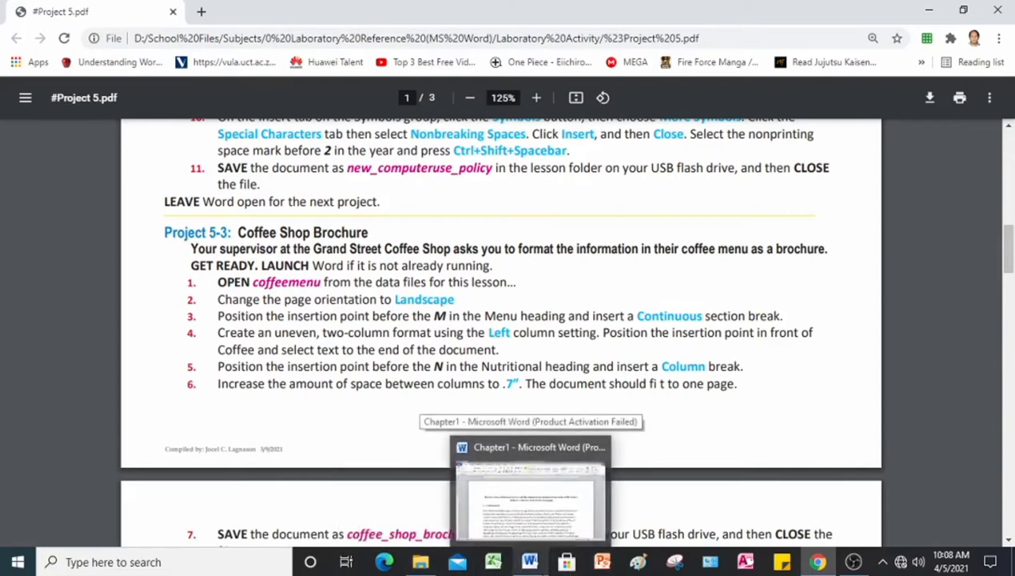
pyautogui.click(530, 488)
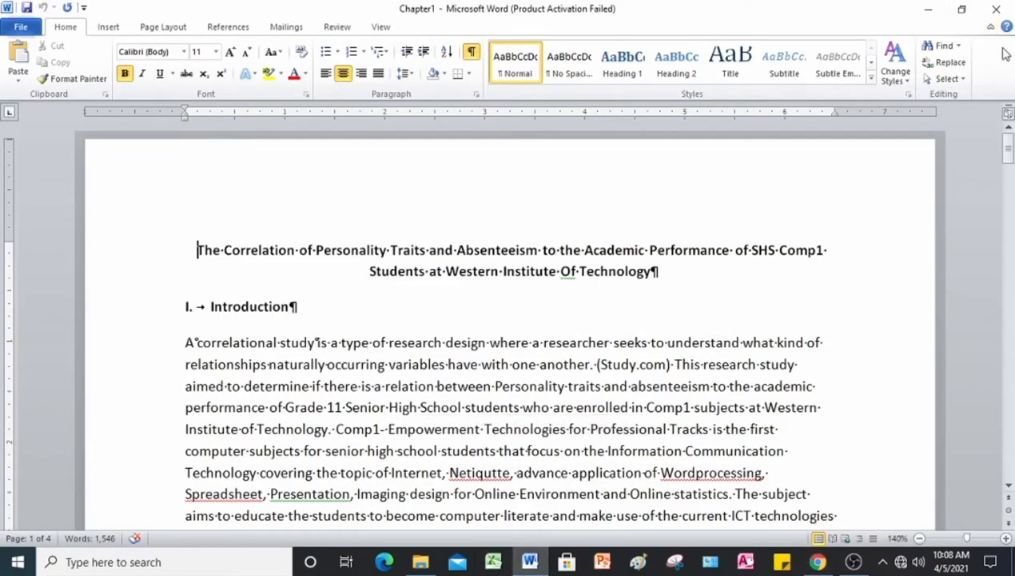
pyautogui.click(999, 10)
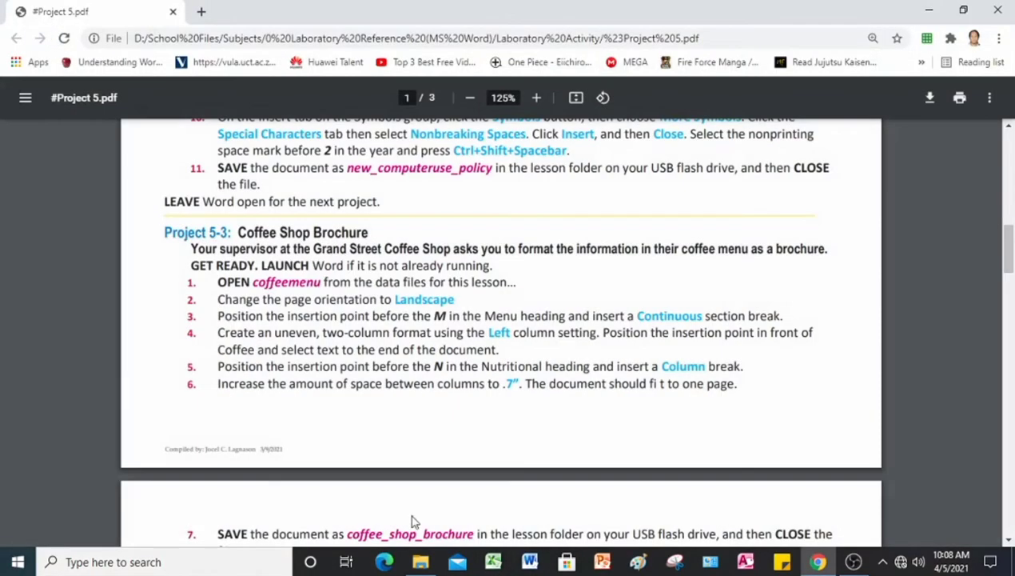
# Launch Word and open the coffeemenu file from the Lesson 5 folder
pyautogui.click(534, 563)
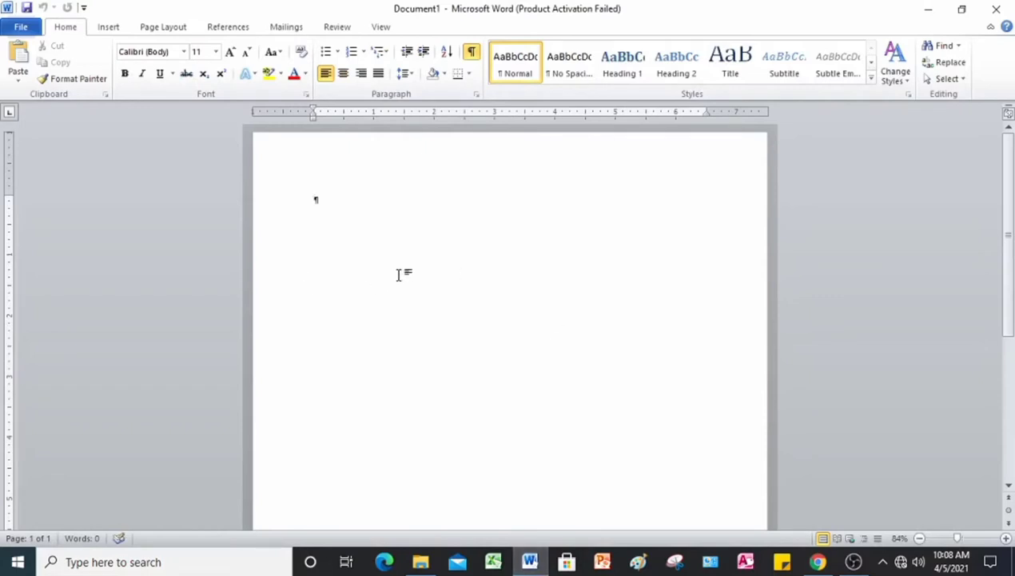
pyautogui.click(32, 28)
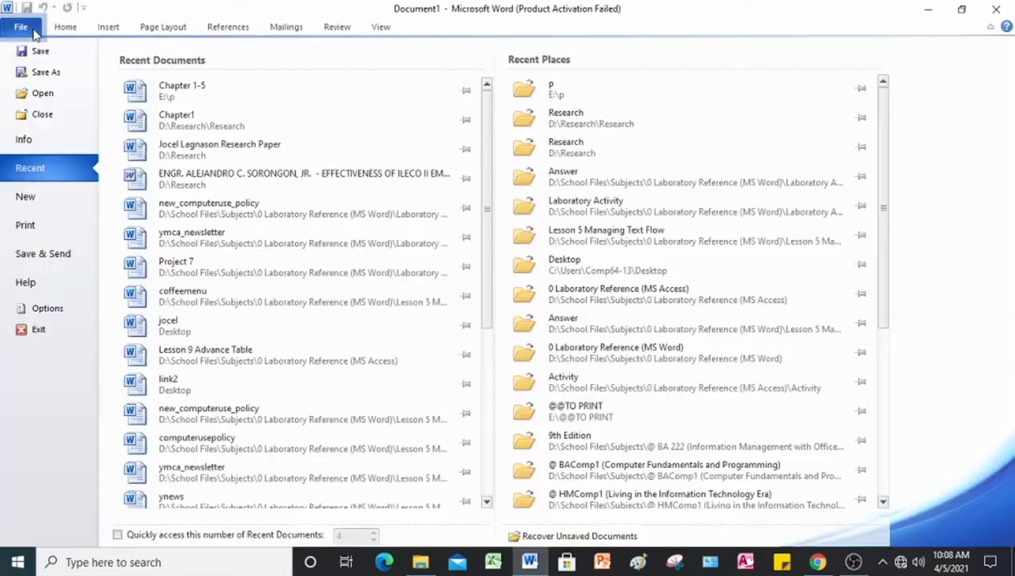
pyautogui.click(42, 94)
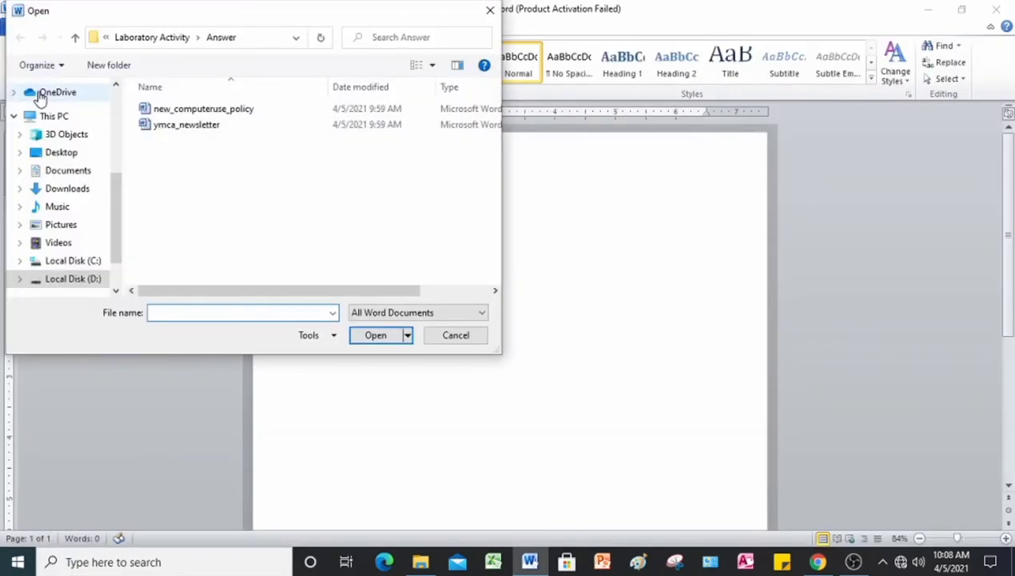
pyautogui.click(75, 37)
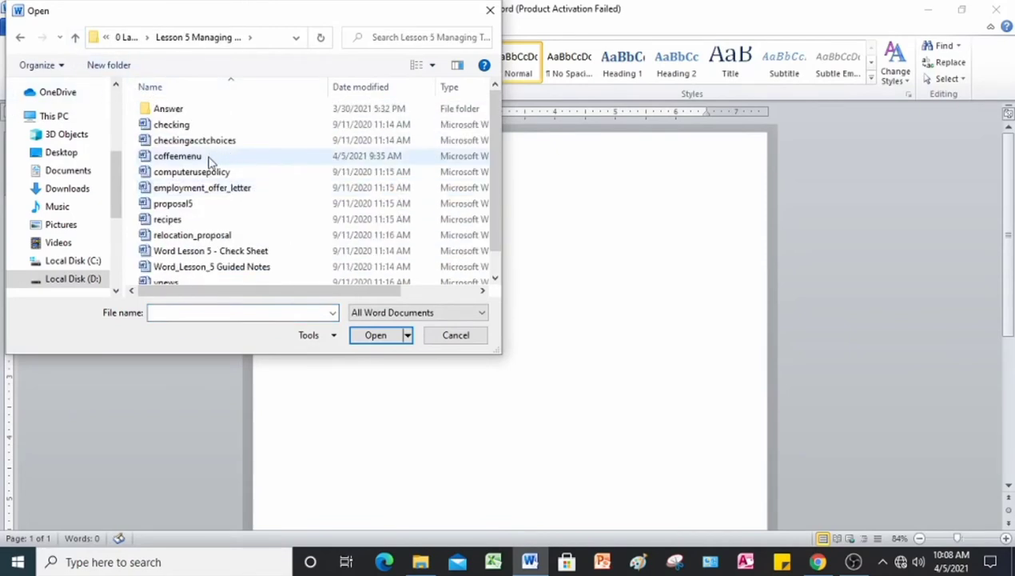
pyautogui.click(210, 156)
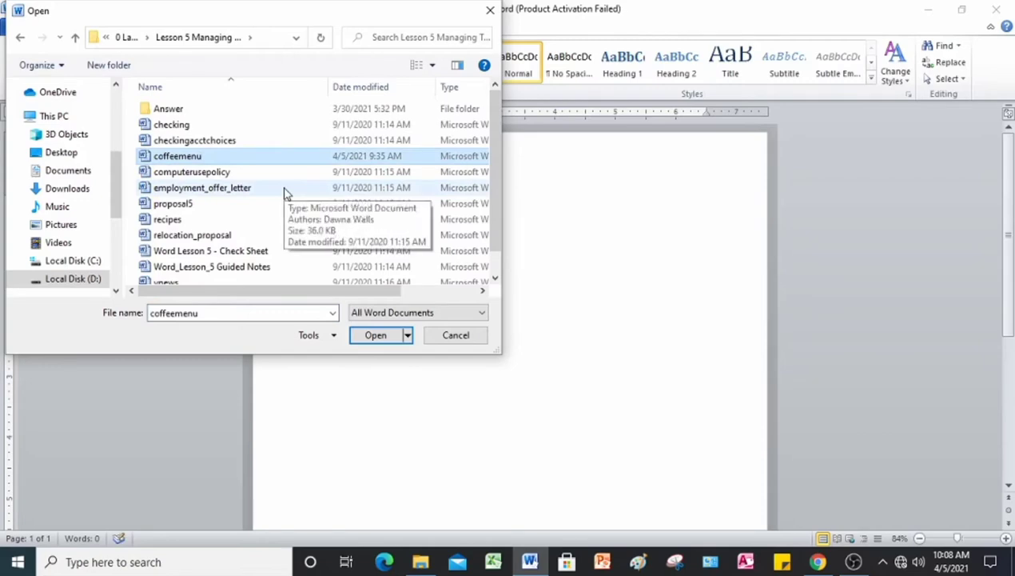
pyautogui.click(379, 336)
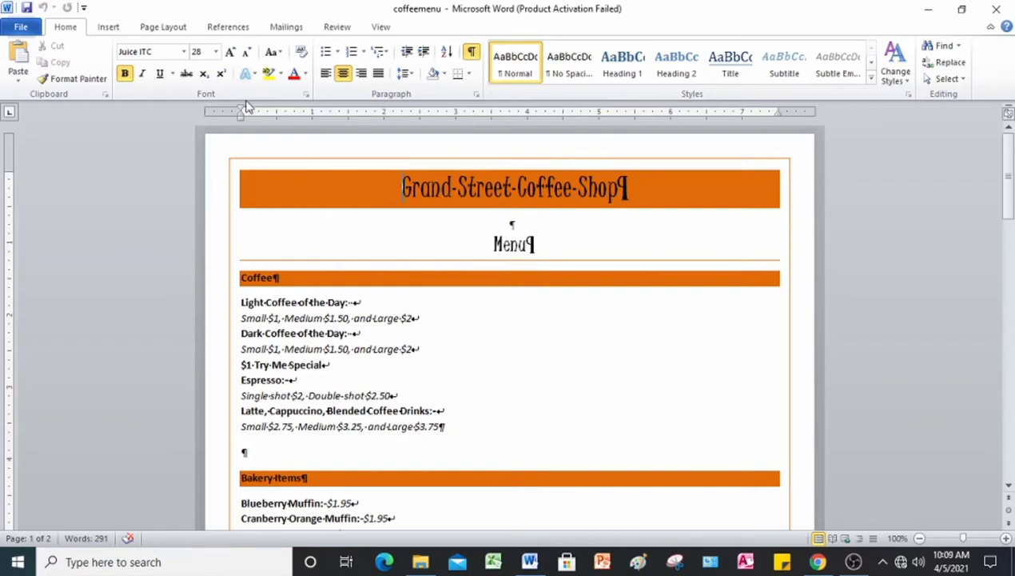
# Set the coffeemenu page orientation to Landscape
pyautogui.click(165, 28)
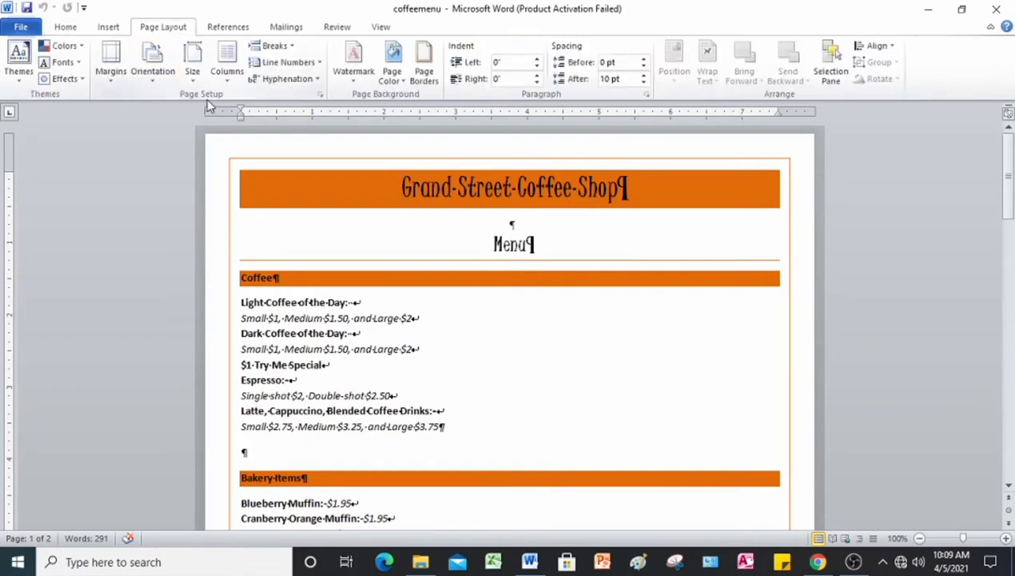
pyautogui.click(152, 71)
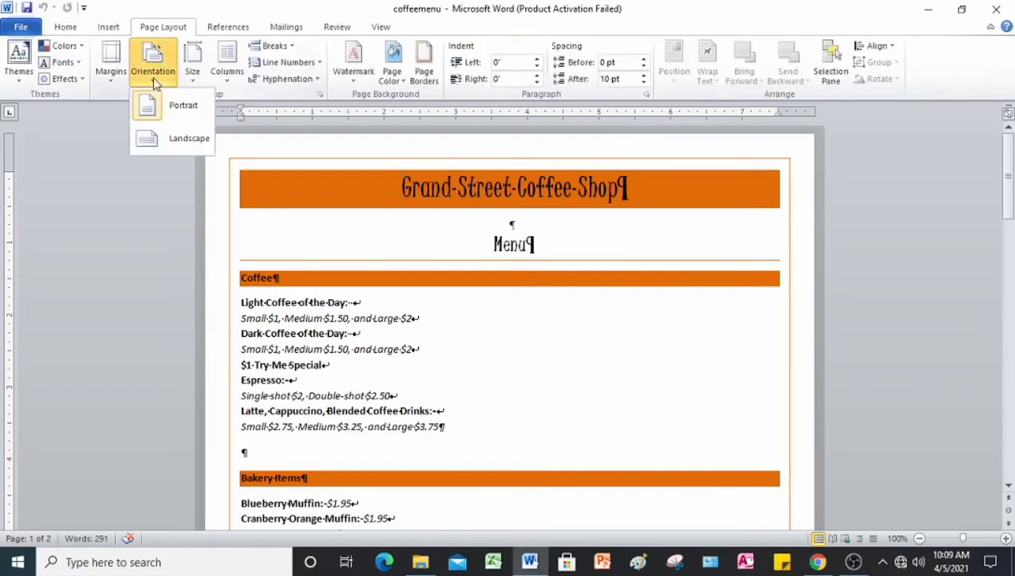
pyautogui.click(148, 142)
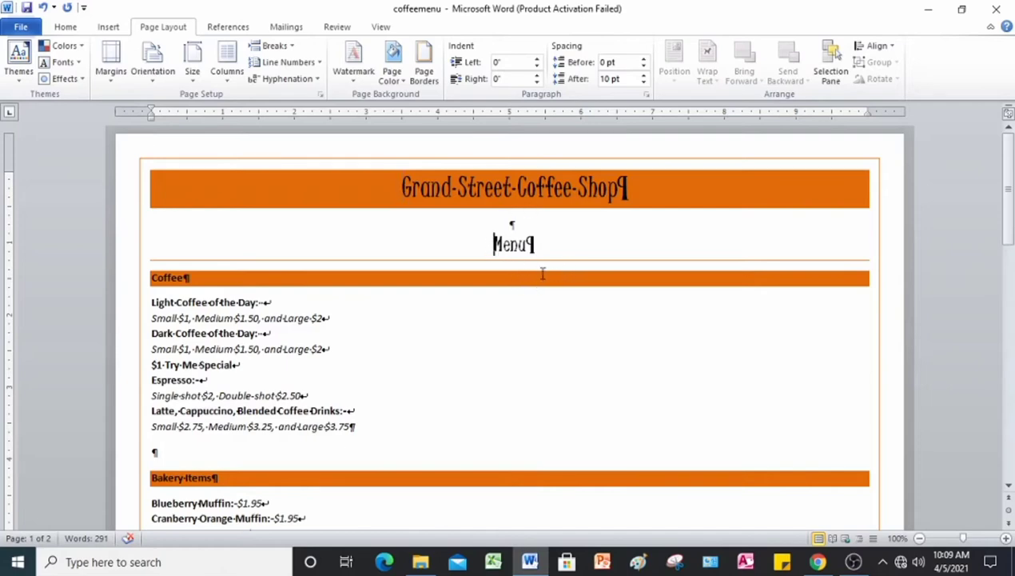
# Insert a Continuous section break before Menu, then place the insertion point before Coffee
pyautogui.click(282, 47)
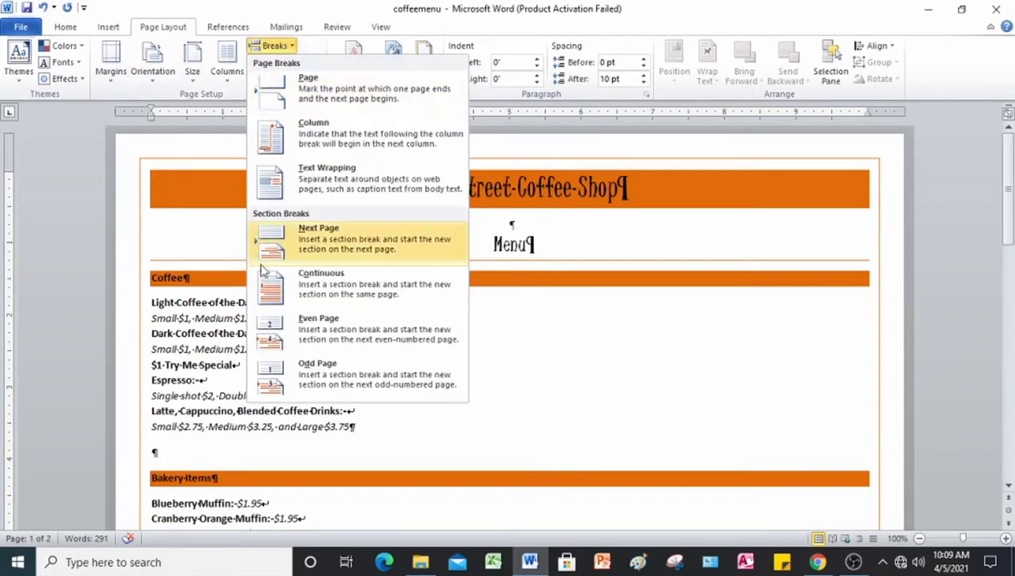
pyautogui.click(336, 291)
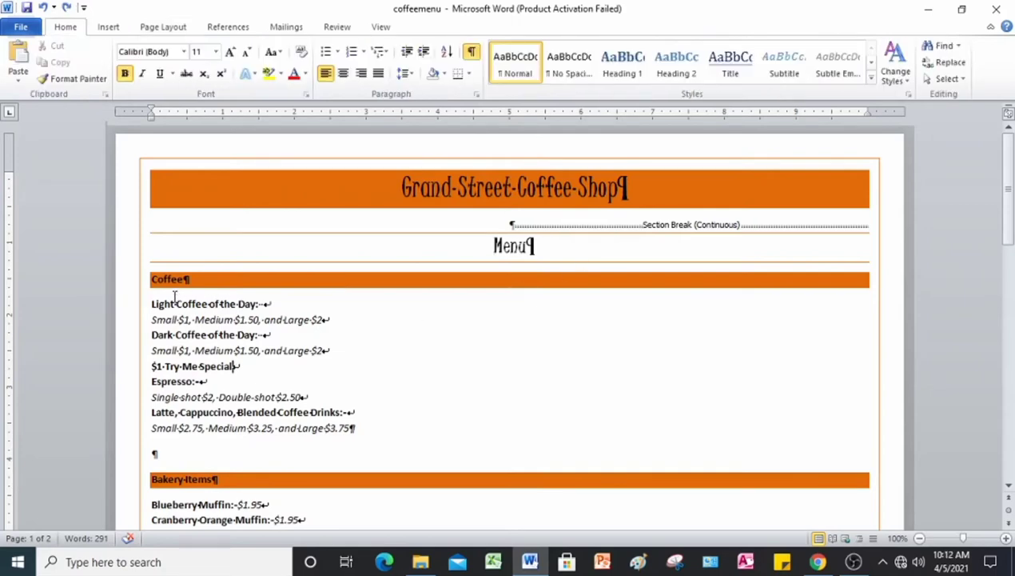
pyautogui.click(152, 279)
# Select from Coffee to the document's end and apply the Left two-column layout
pyautogui.moveTo(152, 279); pyautogui.dragTo(556, 354)
pyautogui.scroll(5, 416, 314)
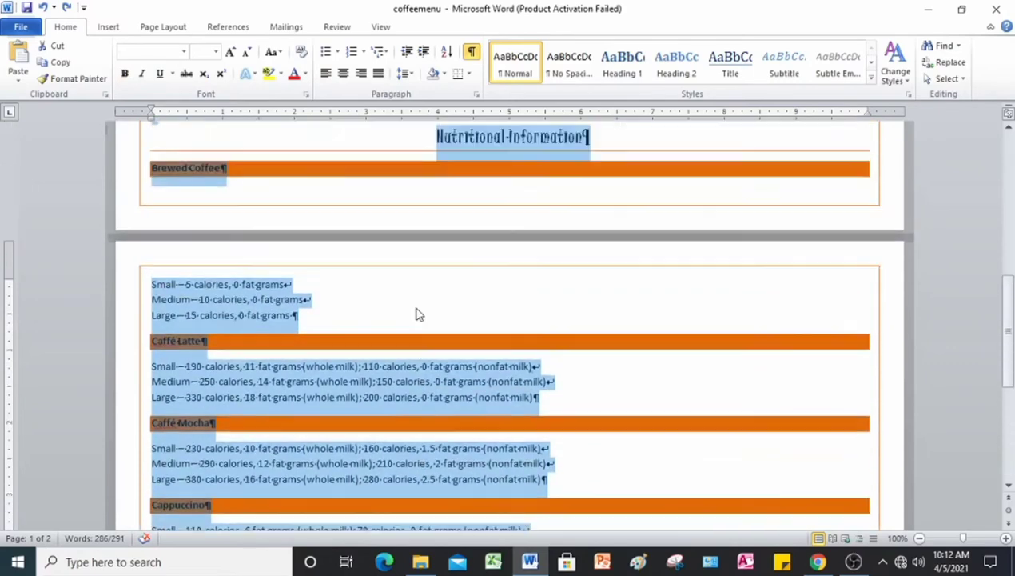
pyautogui.scroll(10, 416, 313)
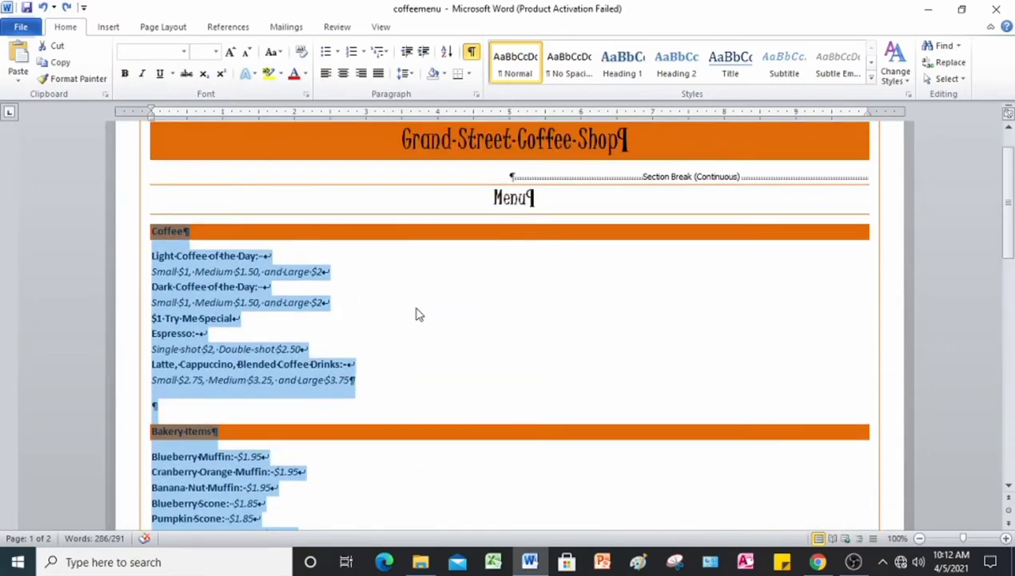
pyautogui.scroll(1, 416, 313)
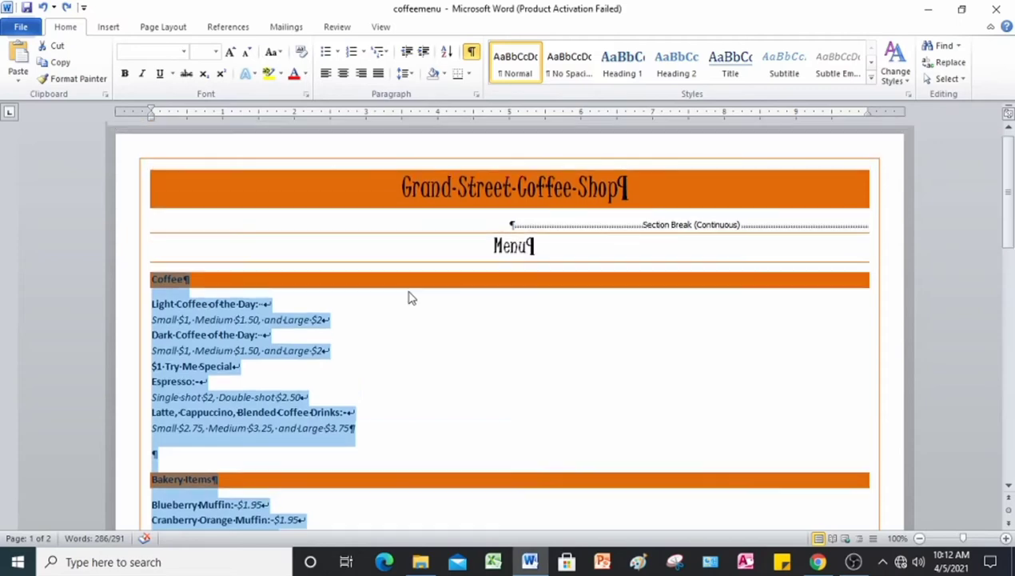
pyautogui.click(166, 32)
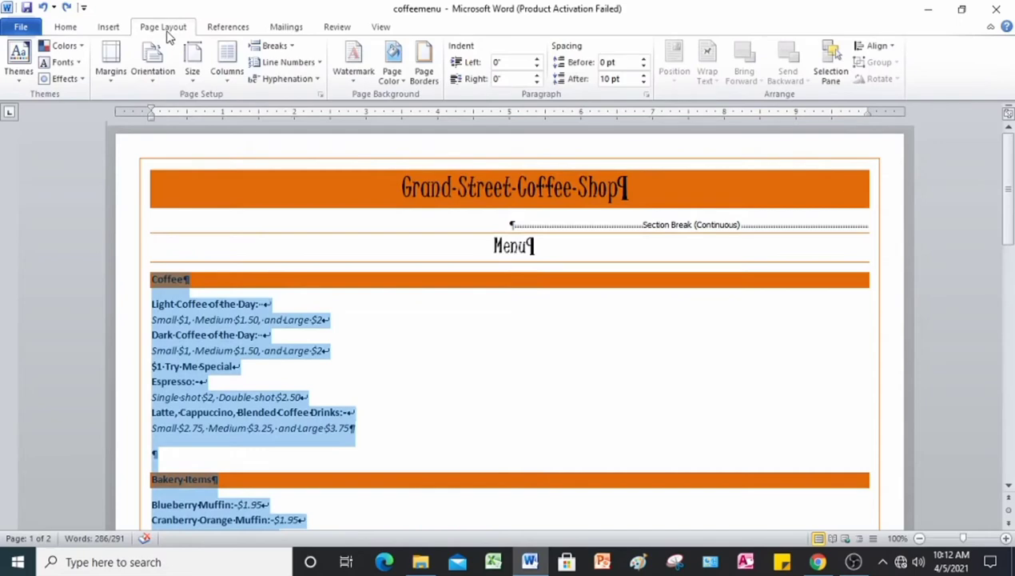
pyautogui.click(235, 80)
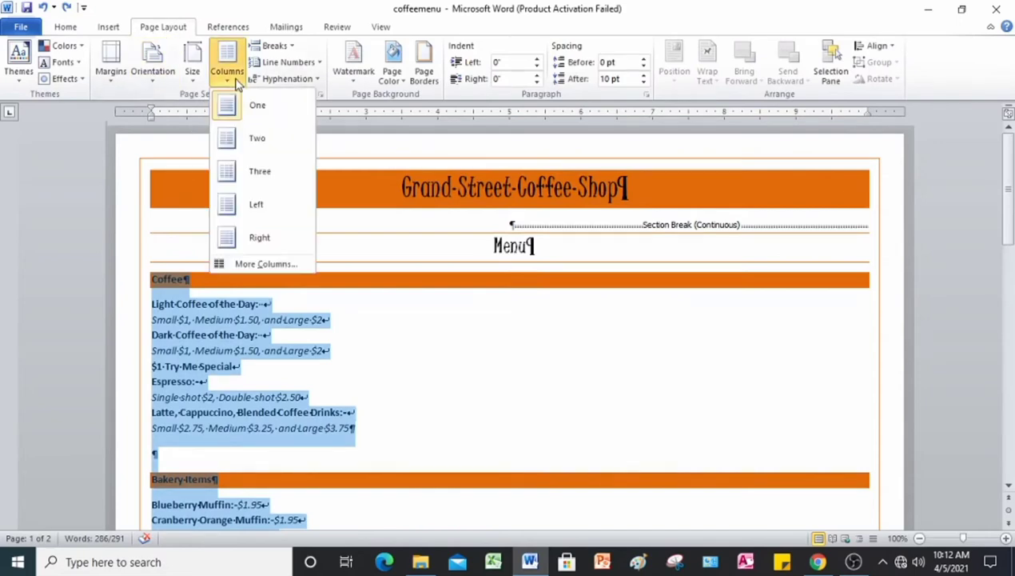
pyautogui.click(251, 207)
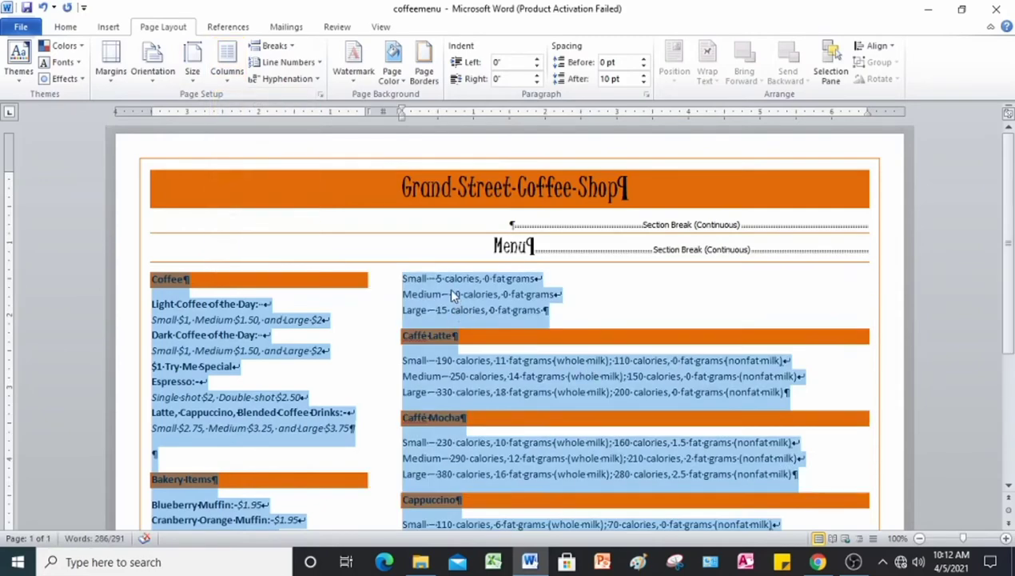
# Review the new columns and place the insertion point at the Nutritional Information heading
pyautogui.scroll(-3, 448, 287)
pyautogui.scroll(3, 446, 285)
pyautogui.scroll(-3, 451, 292)
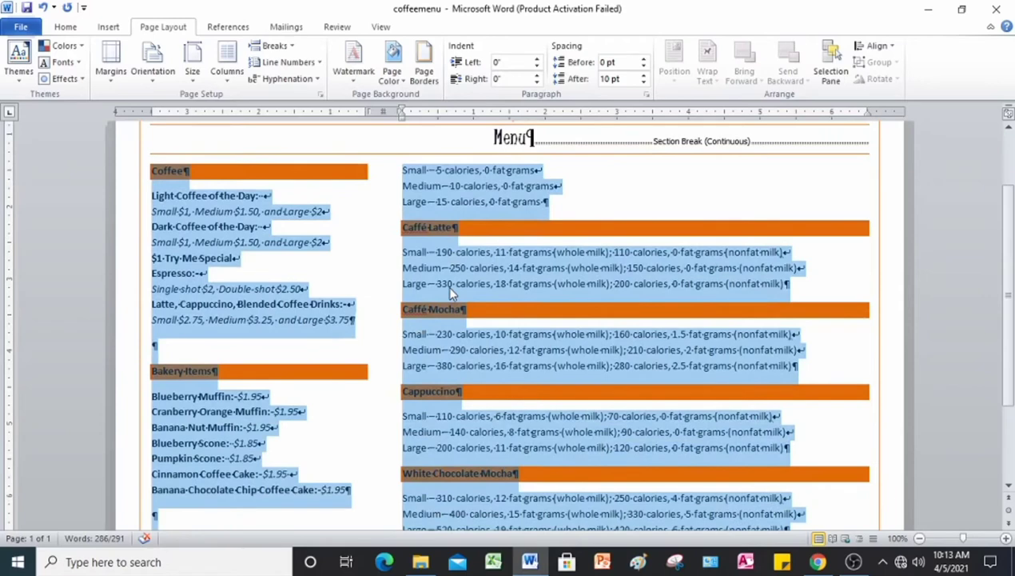
pyautogui.scroll(-3, 448, 292)
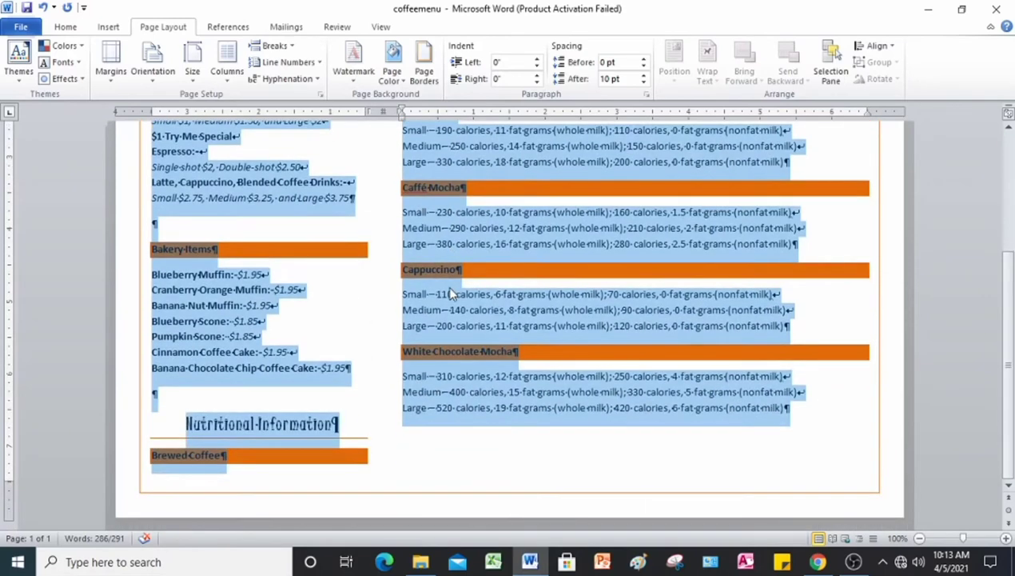
pyautogui.click(381, 430)
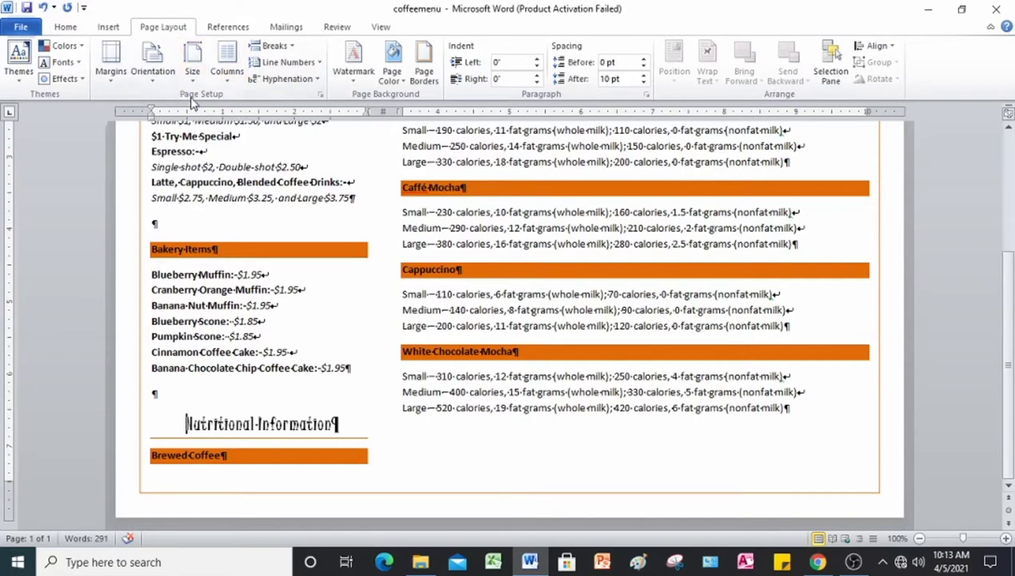
# Insert a column break so Nutritional Information moves to the top of the right column
pyautogui.click(289, 48)
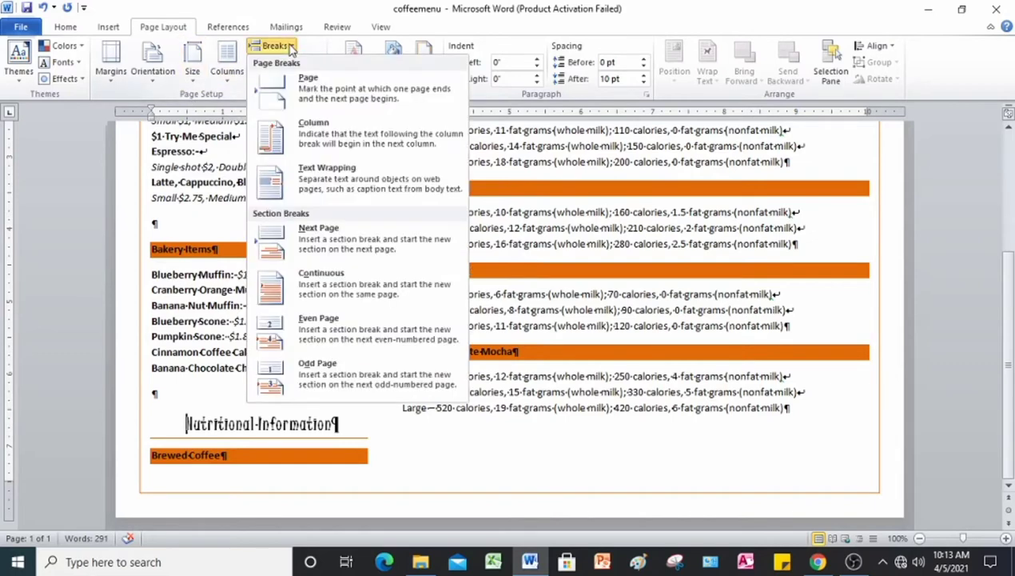
pyautogui.click(320, 138)
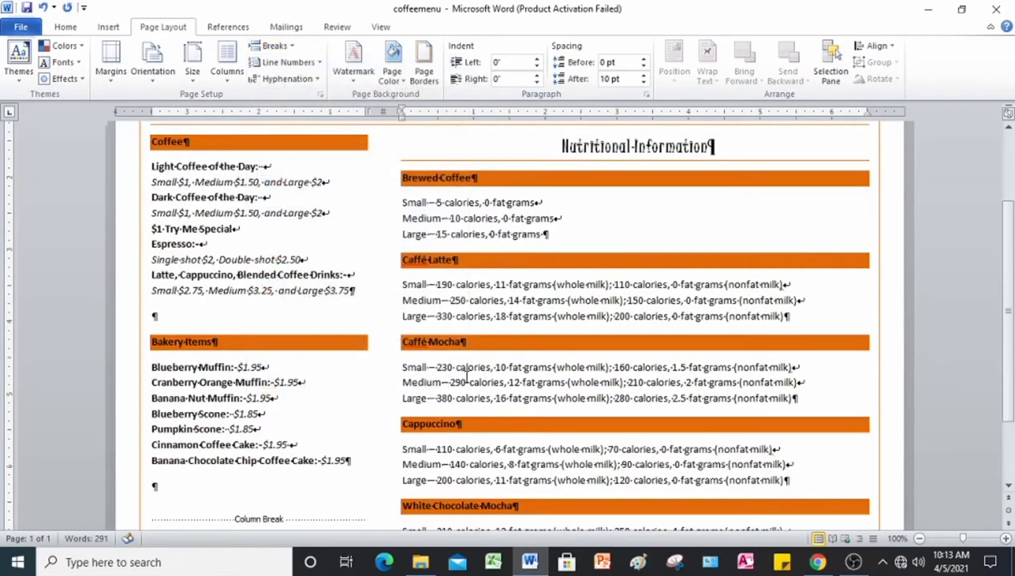
pyautogui.scroll(3, 464, 382)
pyautogui.scroll(-1, 465, 382)
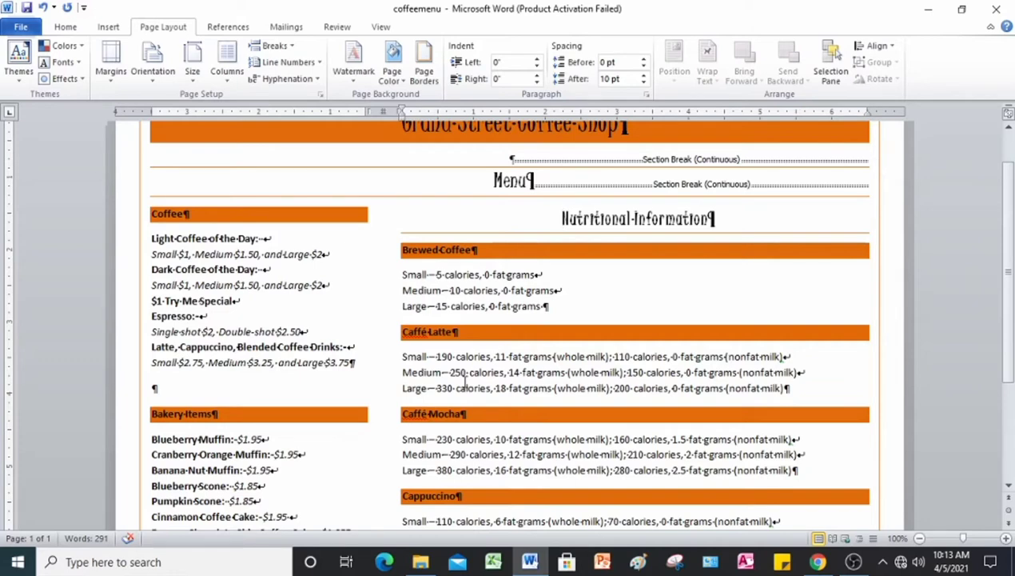
# In the Columns dialog, raise the column spacing from 0.5 to 0.7 inch
pyautogui.click(228, 76)
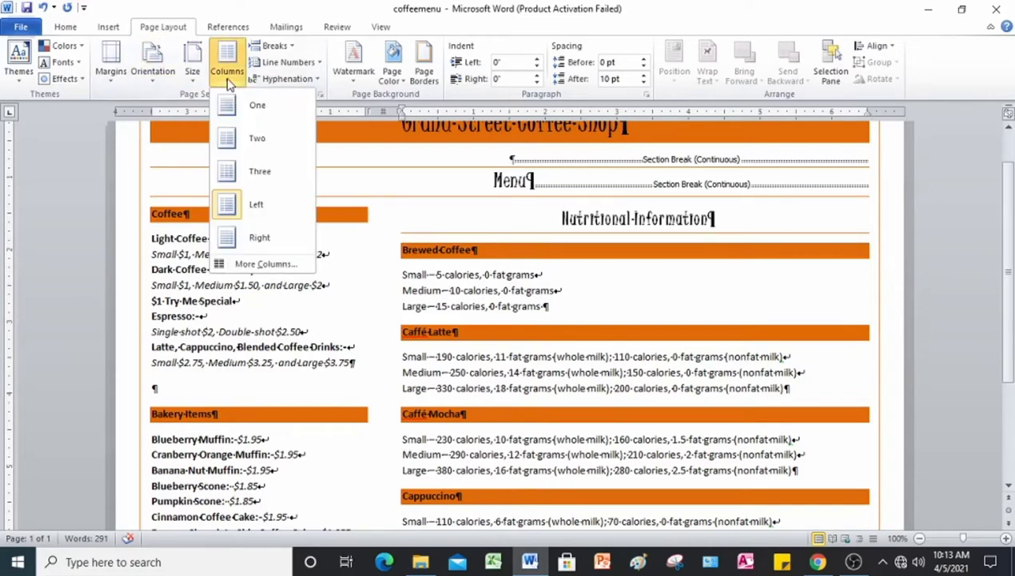
pyautogui.click(254, 265)
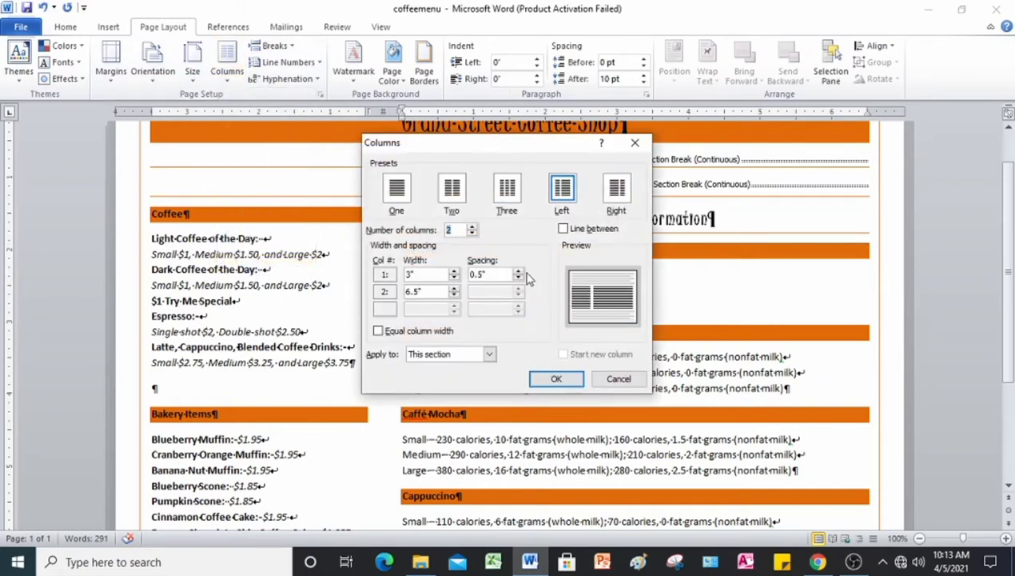
pyautogui.click(519, 272)
pyautogui.click(519, 272)
pyautogui.click(555, 378)
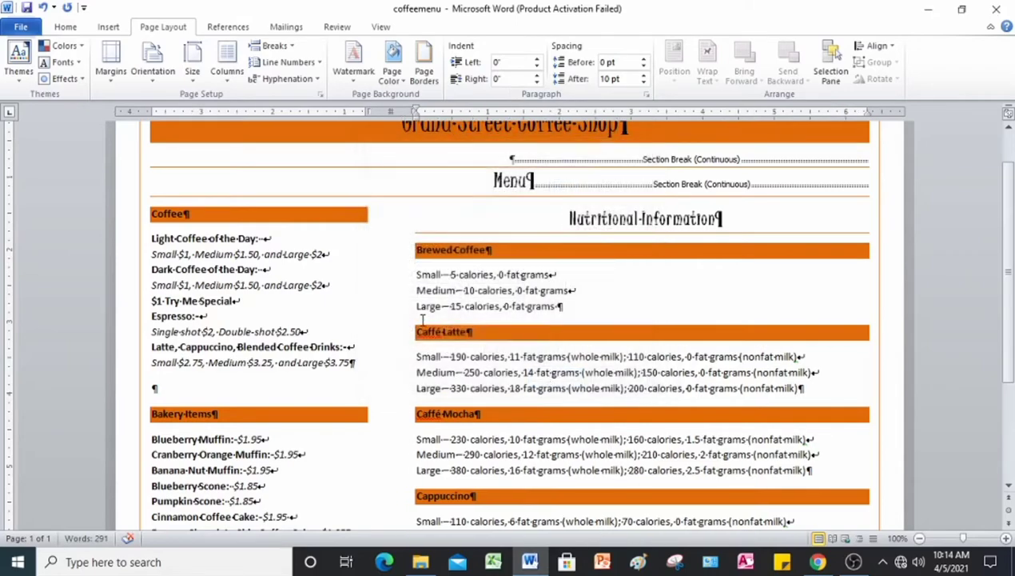
pyautogui.scroll(-5, 422, 320)
pyautogui.scroll(5, 422, 320)
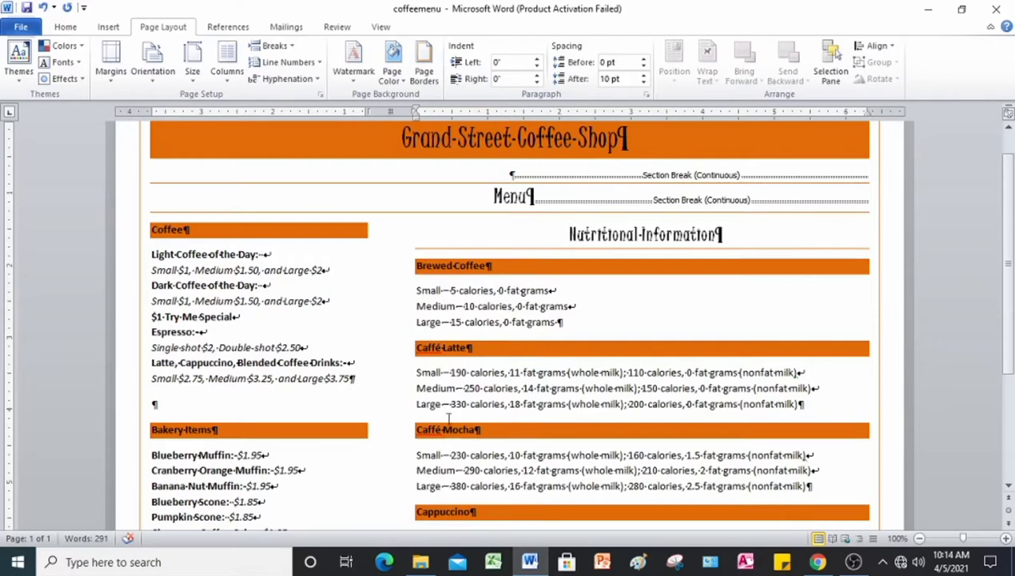
pyautogui.scroll(-4, 449, 450)
pyautogui.scroll(5, 453, 387)
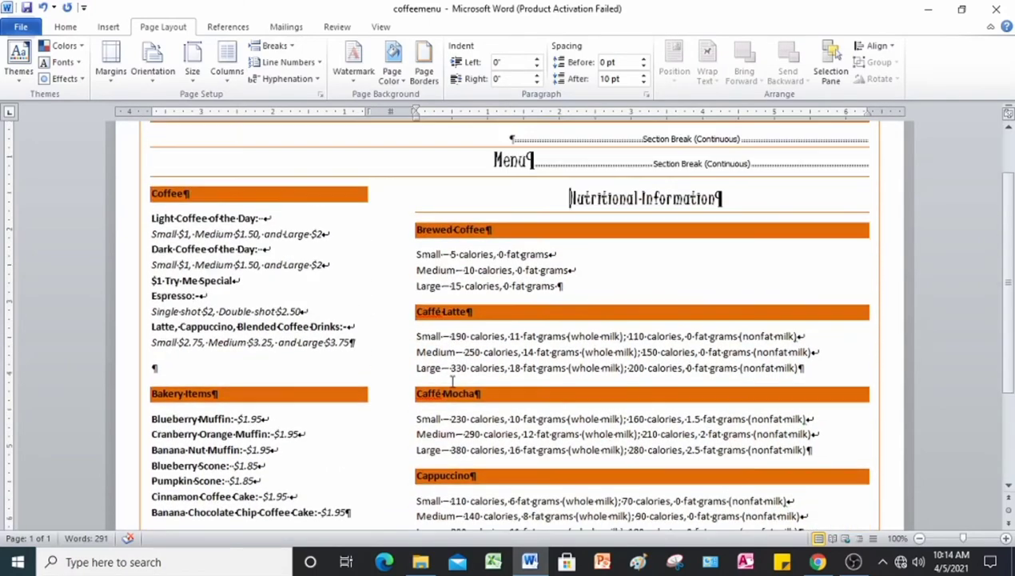
pyautogui.click(382, 28)
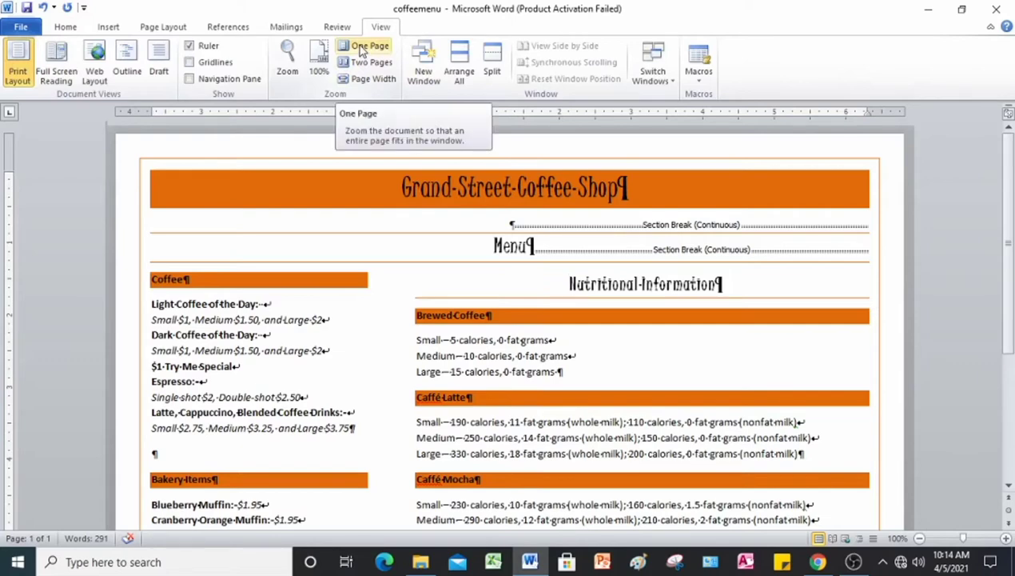
pyautogui.click(361, 48)
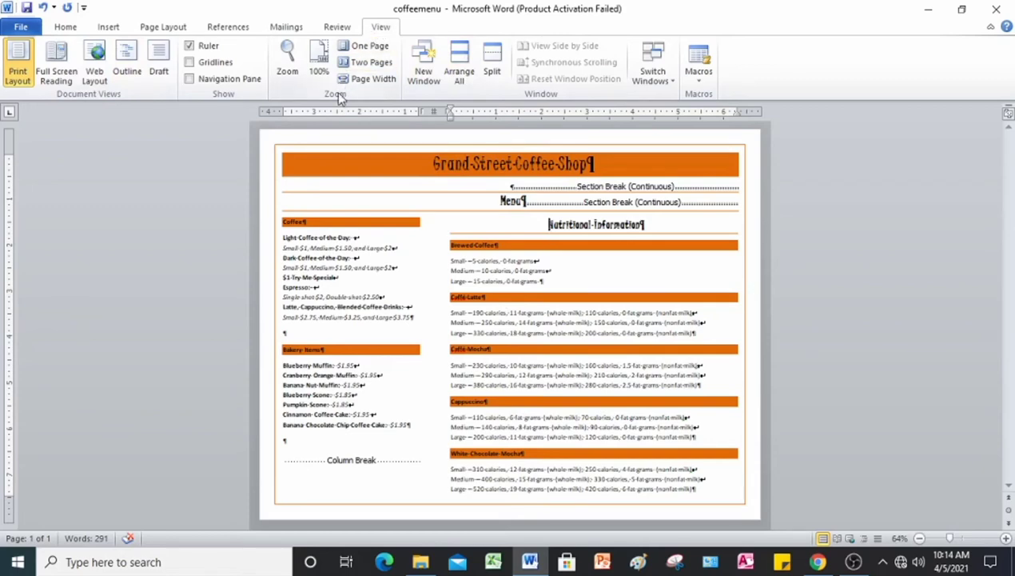
pyautogui.click(318, 58)
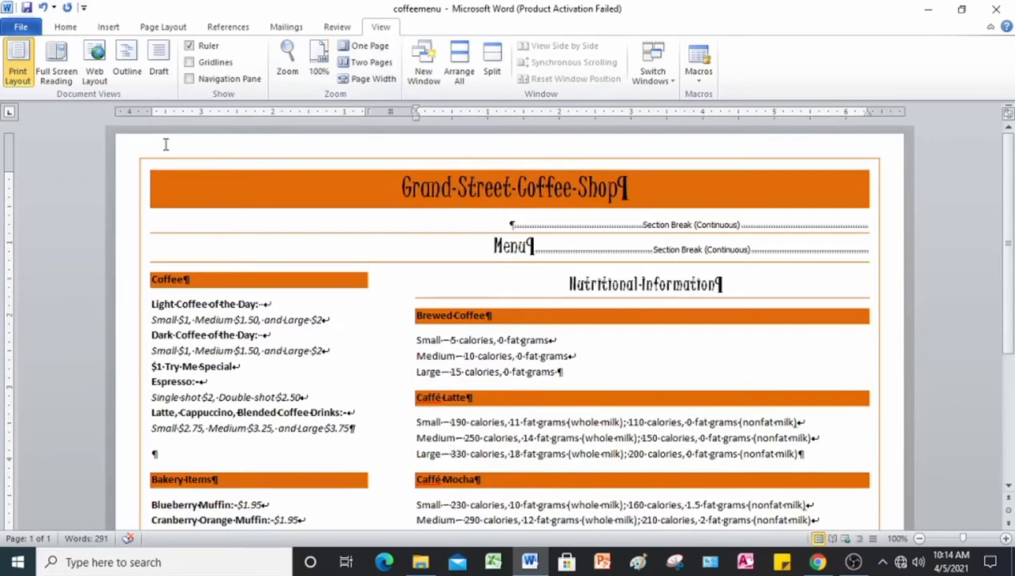
# Turn off Show/Hide ¶ on the Home tab and review the clean two-column layout
pyautogui.click(65, 27)
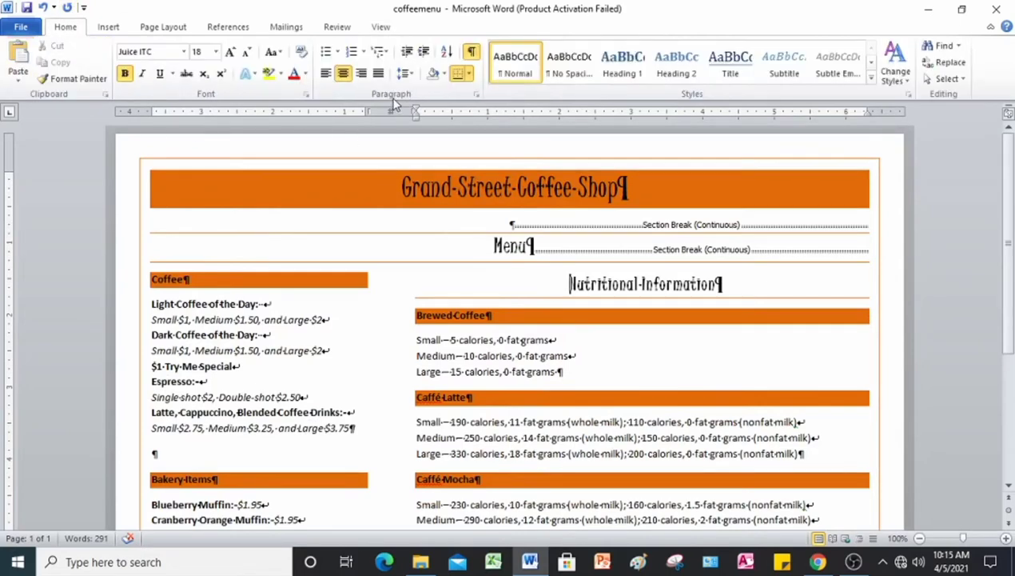
pyautogui.click(473, 52)
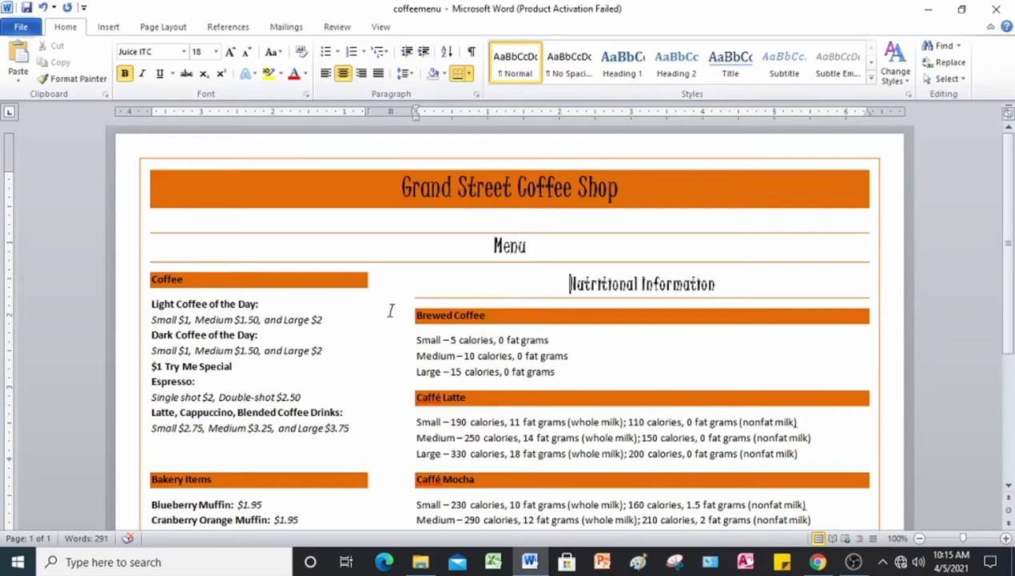
pyautogui.scroll(-5, 391, 310)
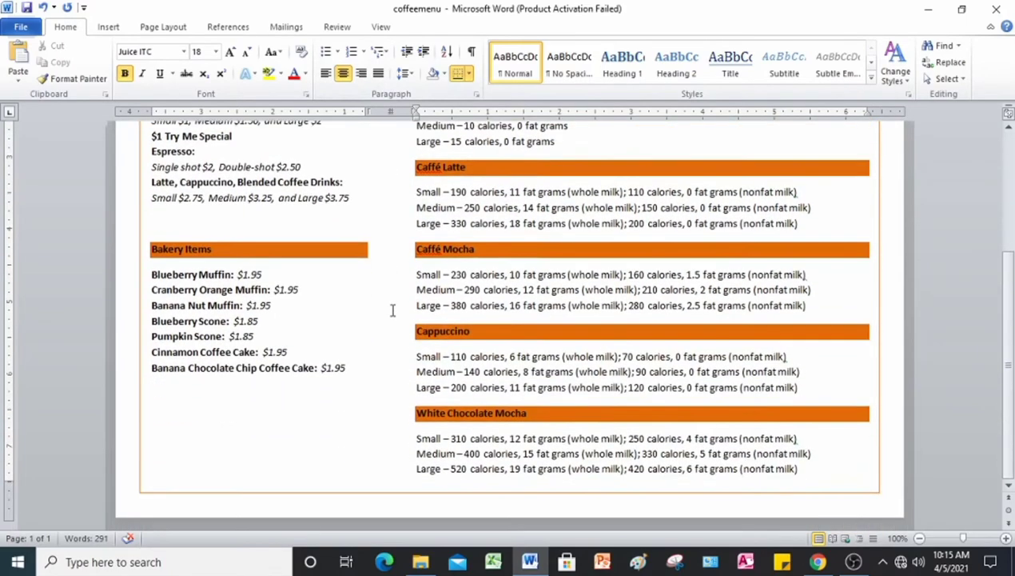
pyautogui.scroll(2, 393, 310)
pyautogui.scroll(2, 393, 310)
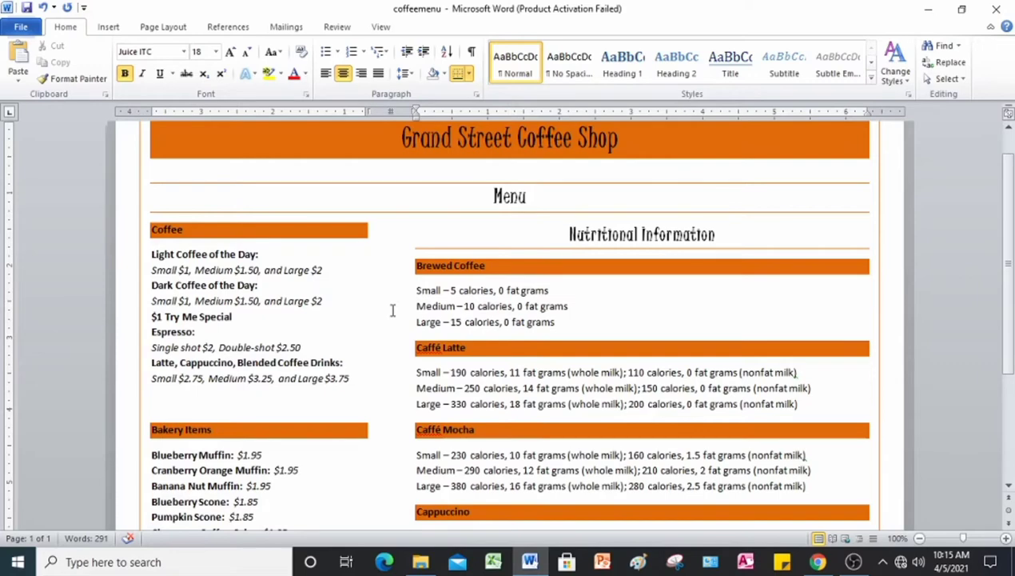
# Use Save As to store the file as coffee_shop_brochure in the Answer folder
pyautogui.click(20, 26)
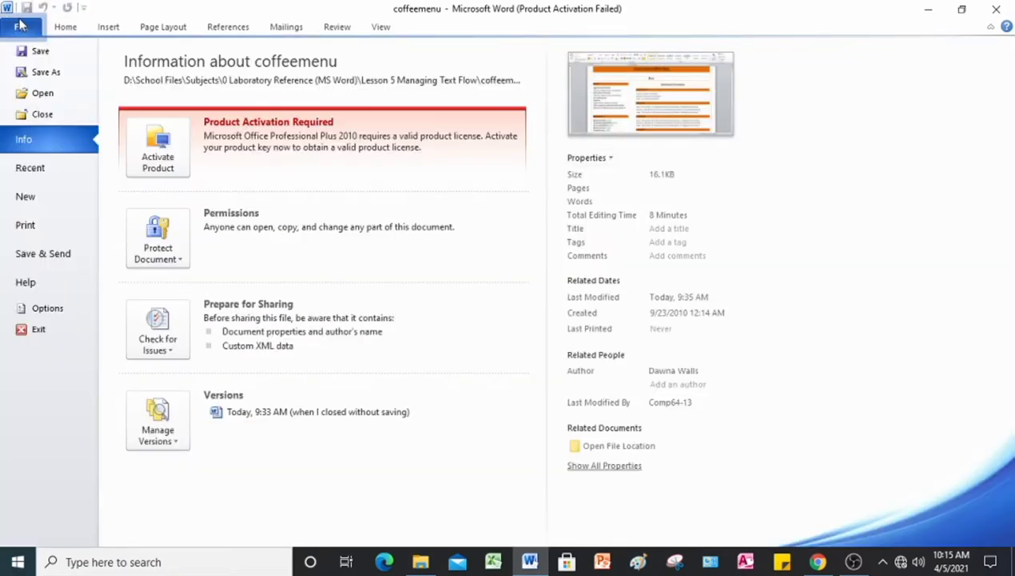
pyautogui.click(22, 78)
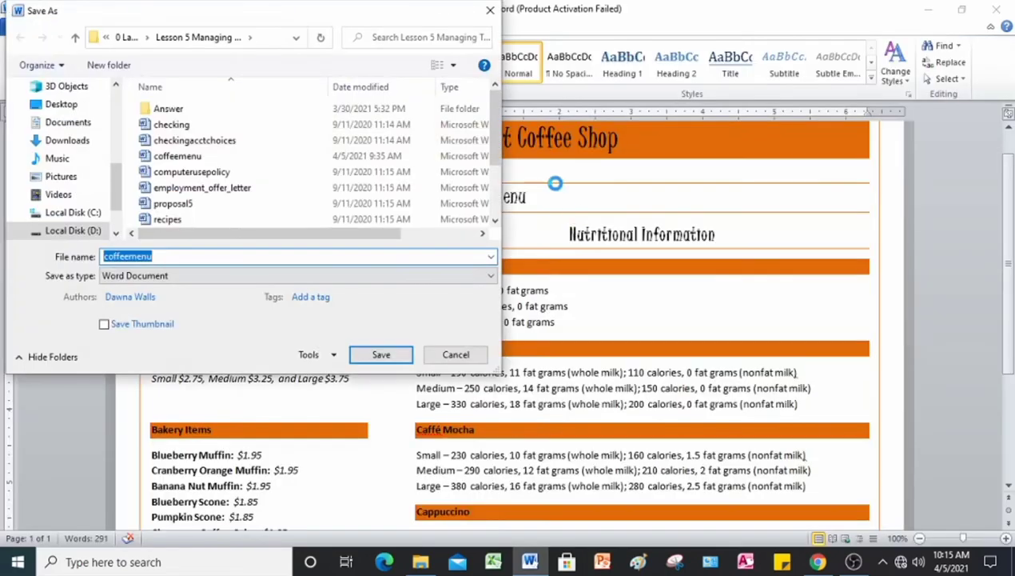
pyautogui.click(176, 259)
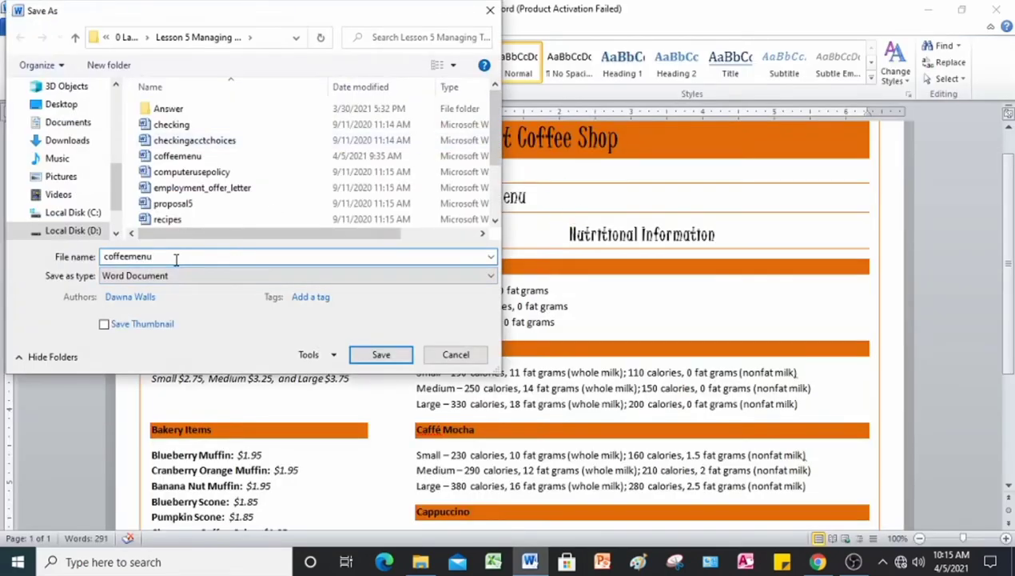
pyautogui.press('BackSpace')
pyautogui.press('BackSpace')
pyautogui.press('BackSpace')
pyautogui.press('BackSpace')
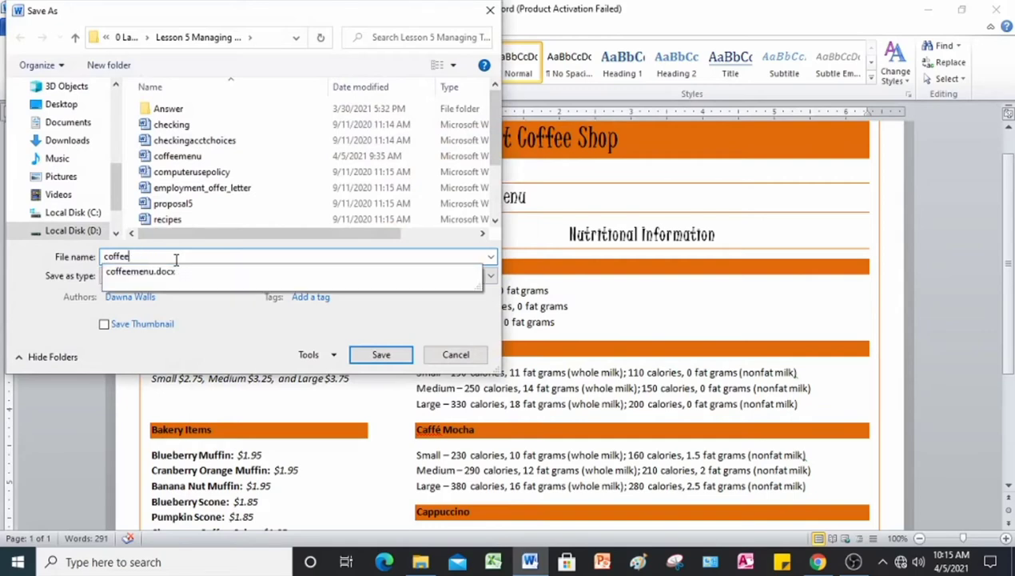
pyautogui.write('_')
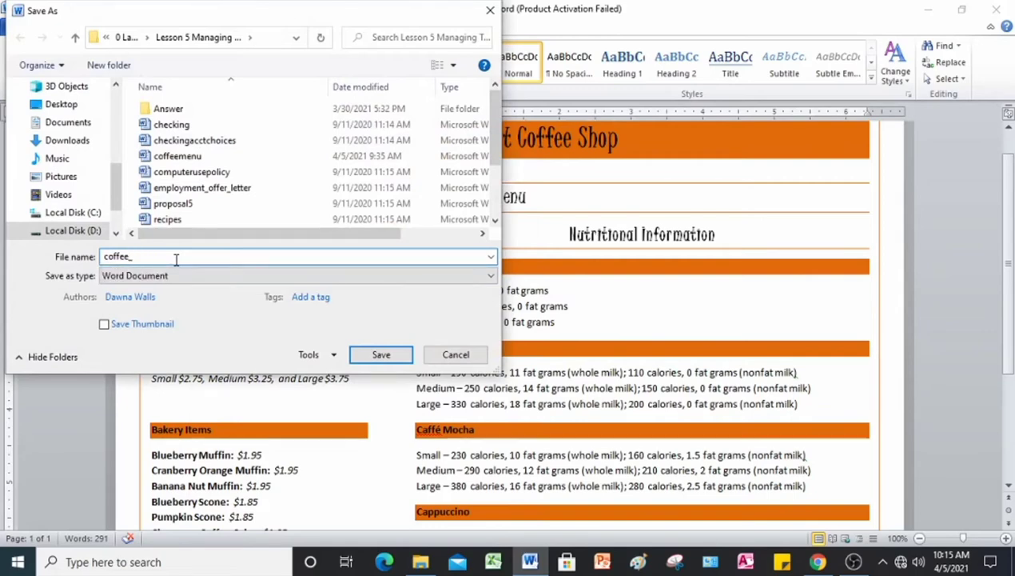
pyautogui.write('sho')
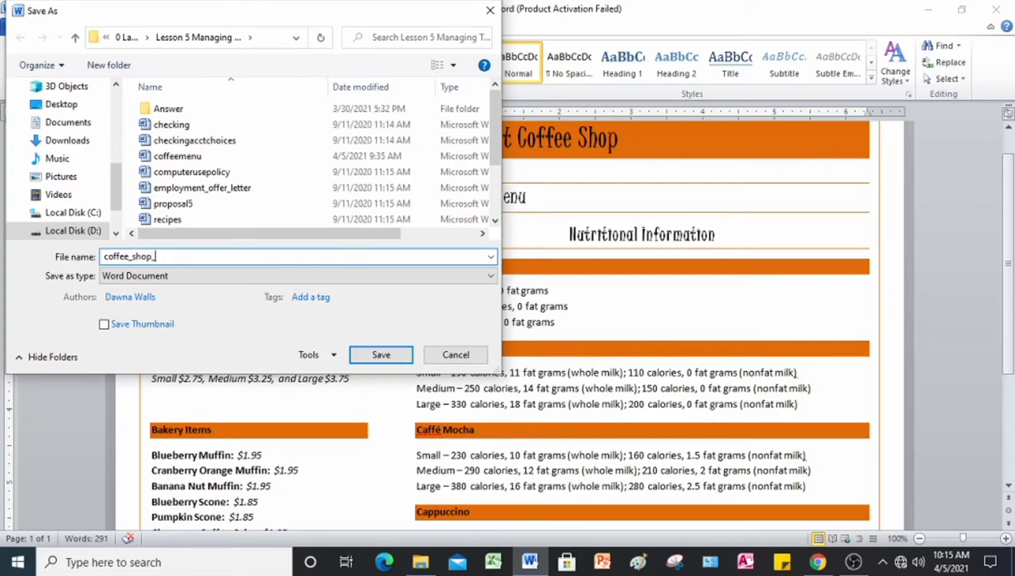
pyautogui.write('p_')
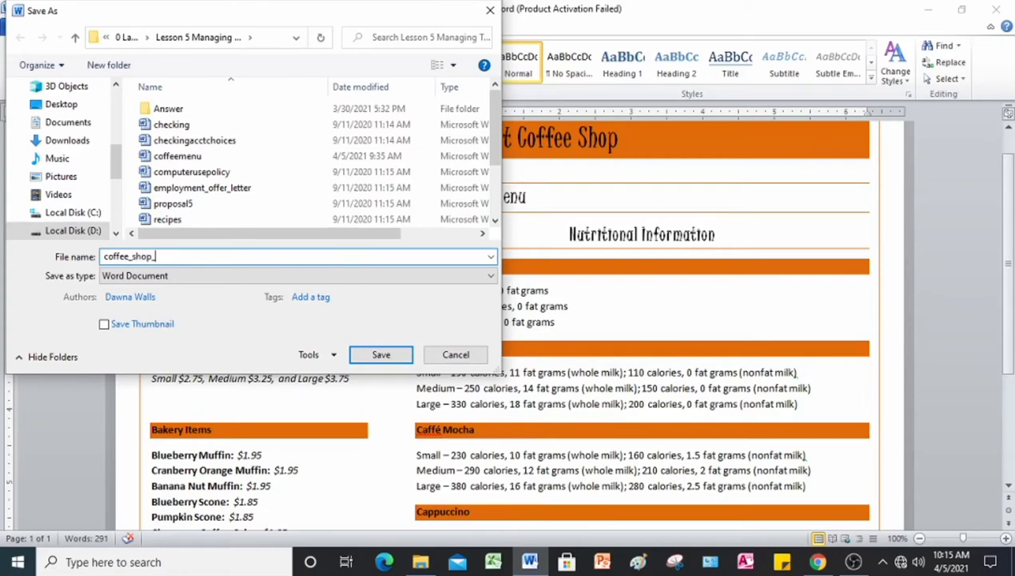
pyautogui.write('brochure')
pyautogui.doubleClick(168, 108)
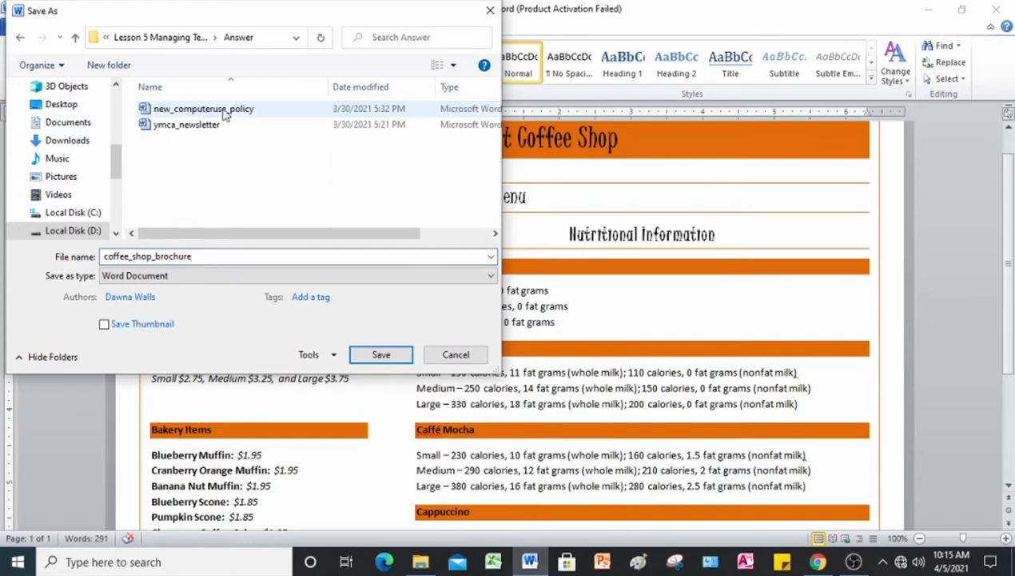
pyautogui.click(386, 360)
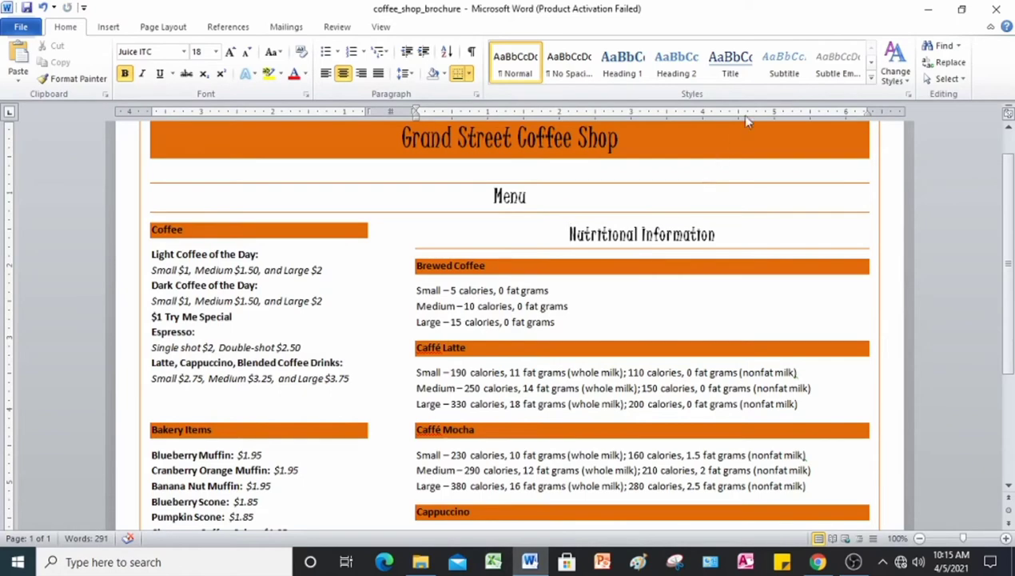
# Close the brochure, read the Project 5-4 instructions in the PDF, and relaunch Word
pyautogui.click(998, 11)
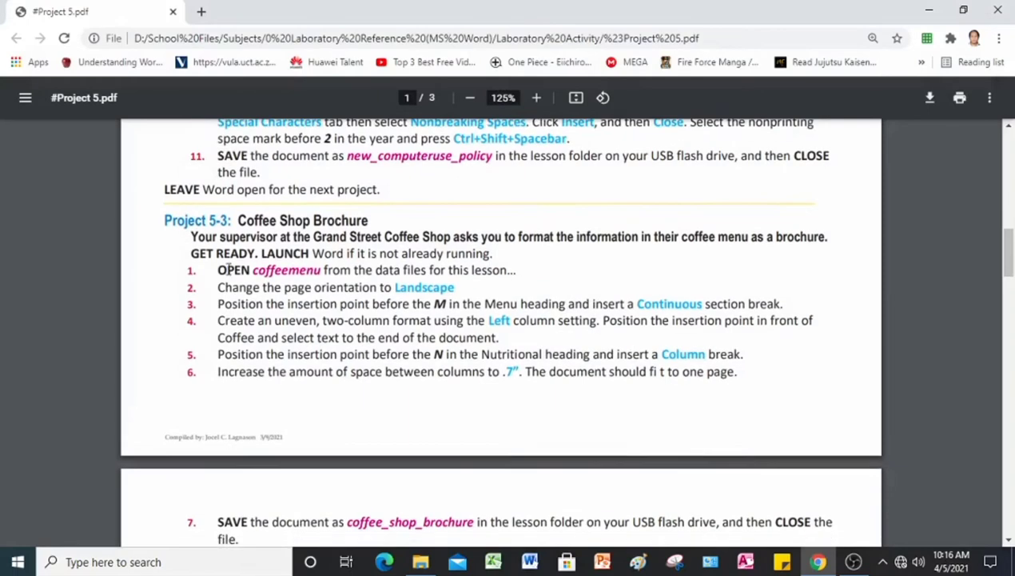
pyautogui.scroll(-1, 227, 268)
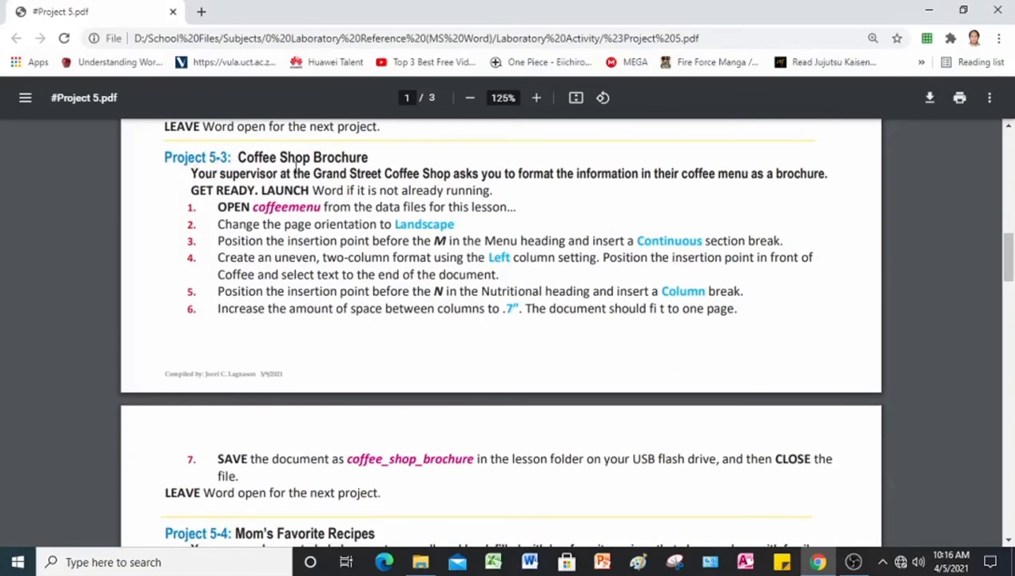
pyautogui.scroll(-5, 372, 374)
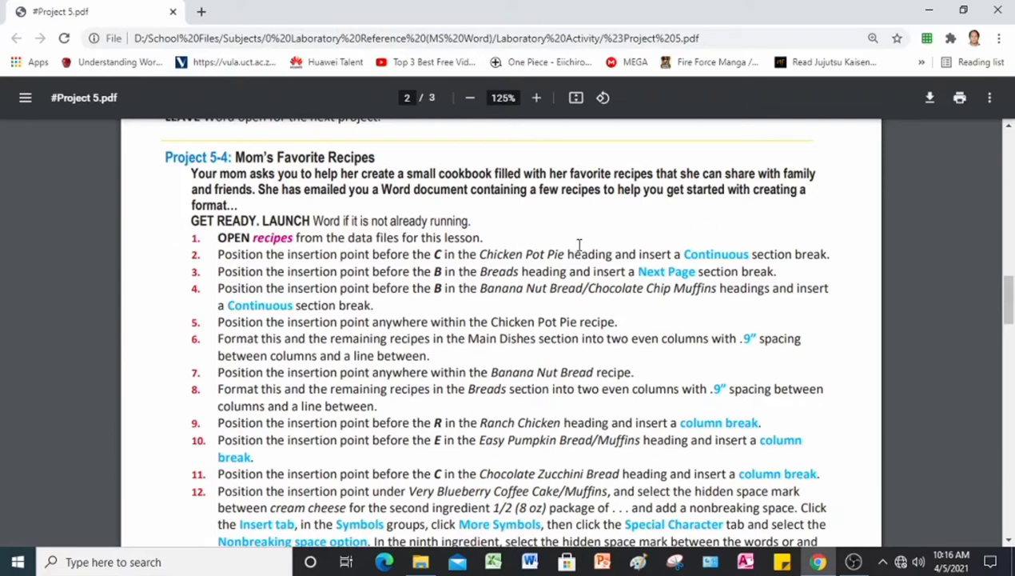
pyautogui.click(530, 562)
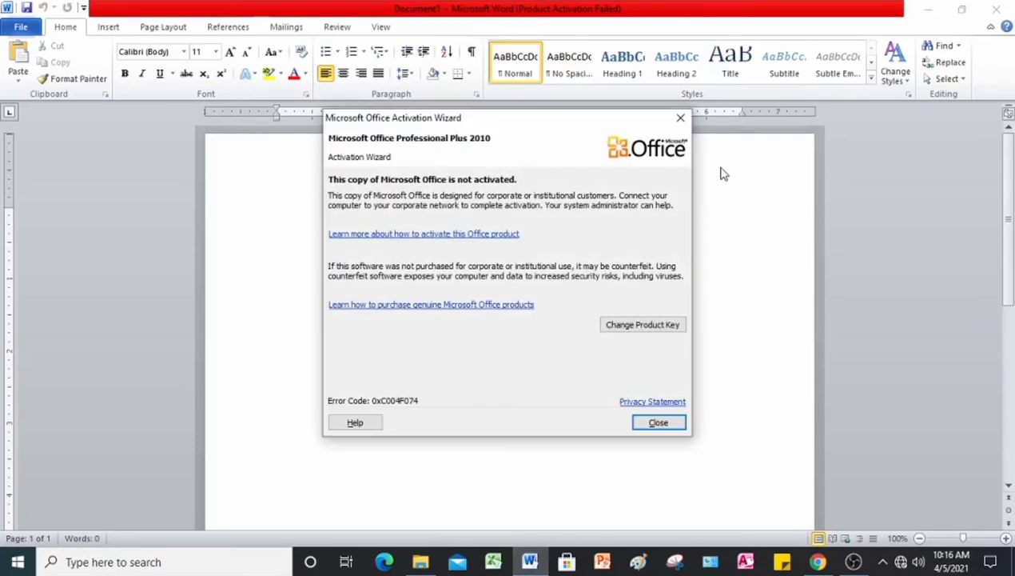
# Dismiss the activation notice and open recipes from the Lesson 5 Managing Text Flow folder
pyautogui.click(678, 120)
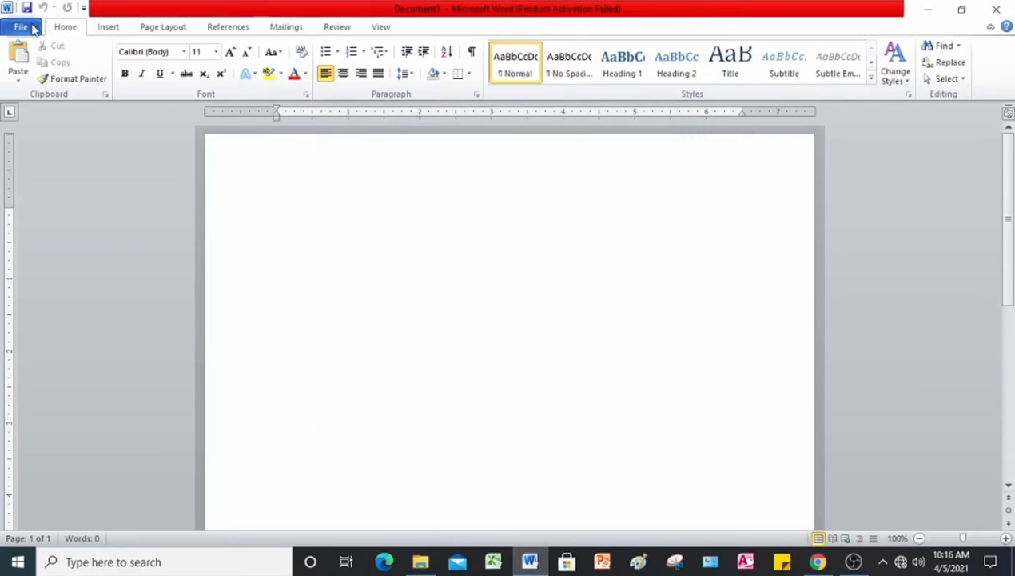
pyautogui.click(32, 28)
pyautogui.click(53, 94)
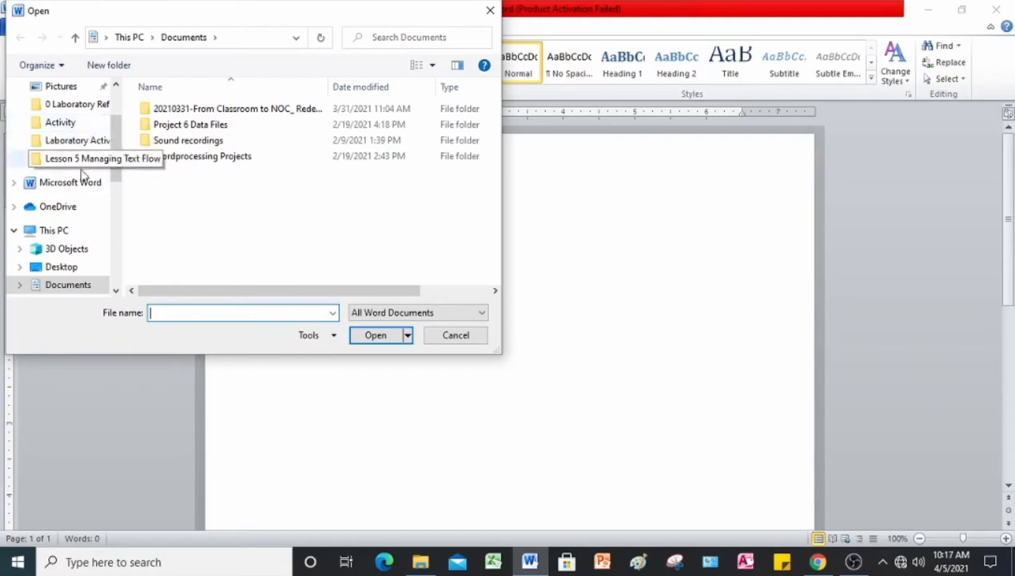
pyautogui.click(77, 158)
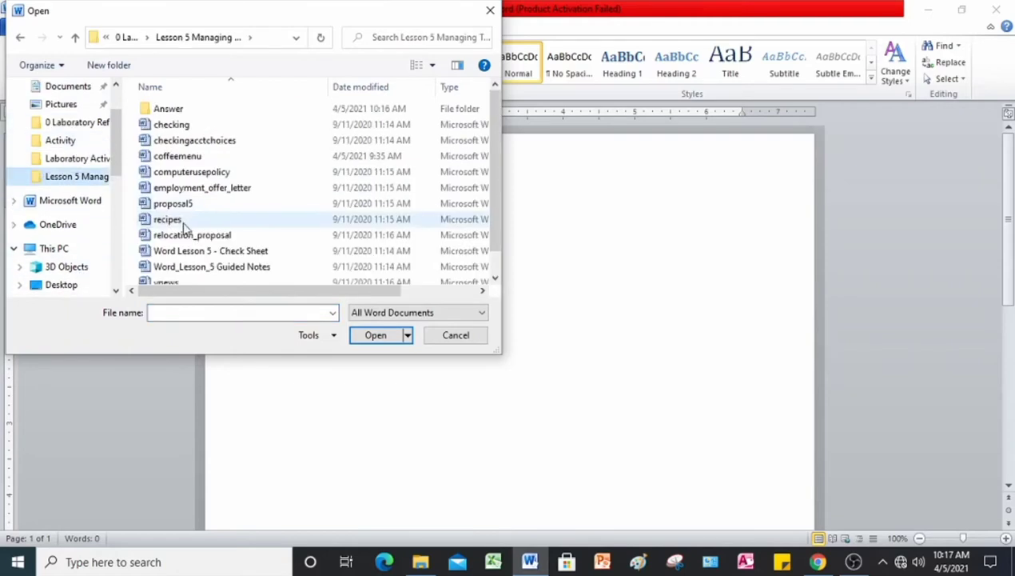
pyautogui.click(181, 220)
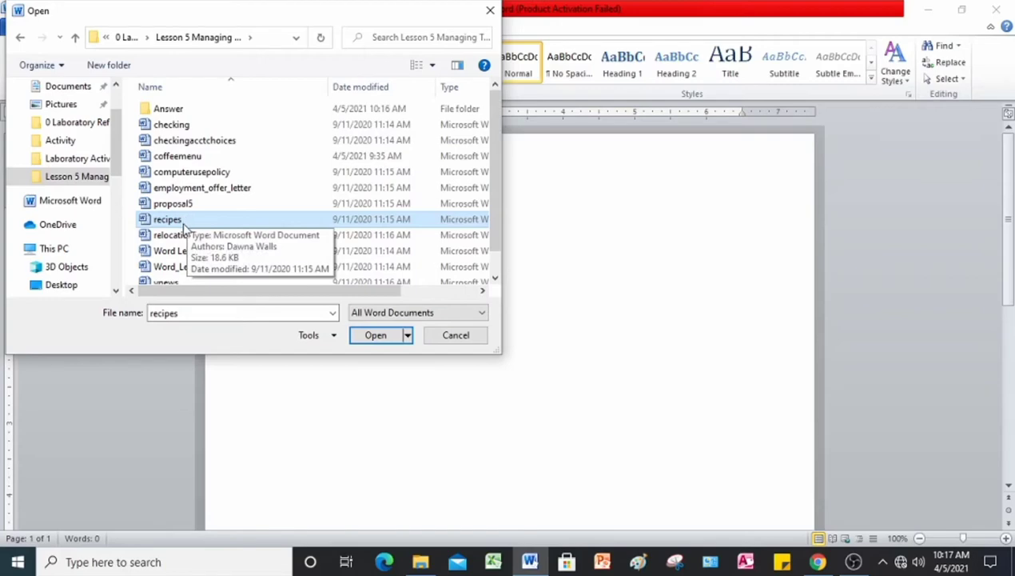
pyautogui.click(381, 335)
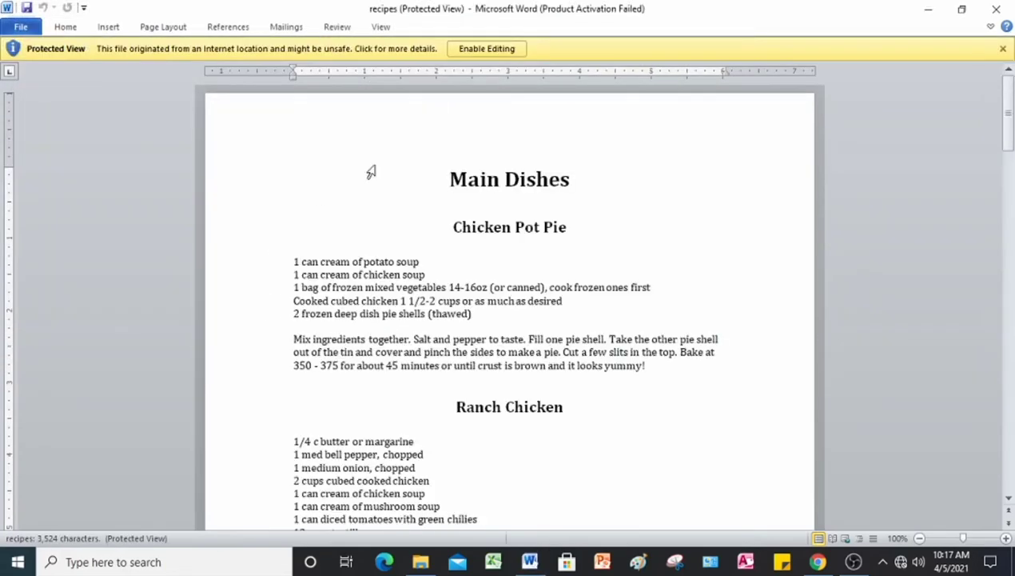
# Enable editing, turn on Show/Hide ¶, and place the cursor before Chicken Pot Pie
pyautogui.click(482, 50)
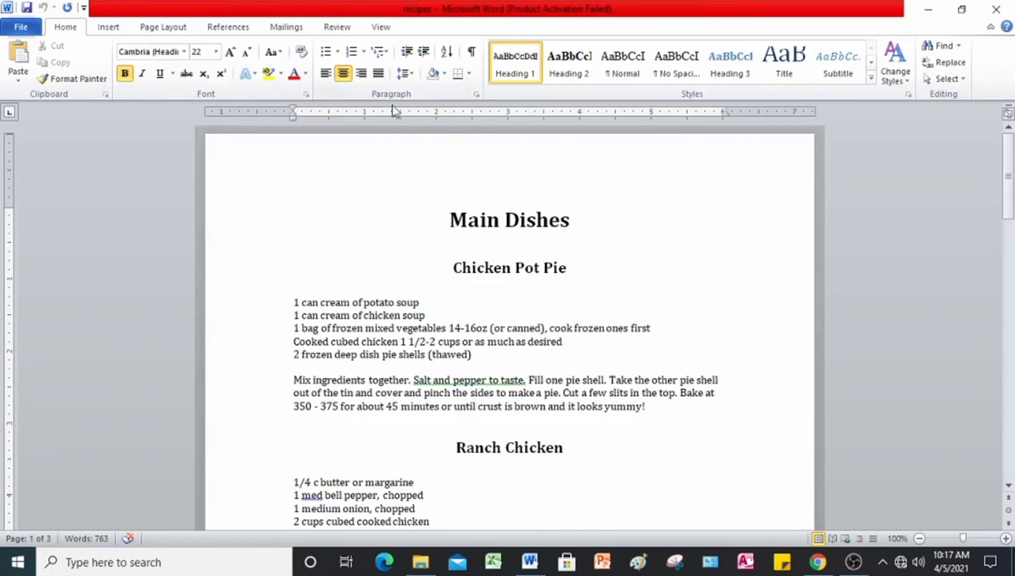
pyautogui.click(471, 51)
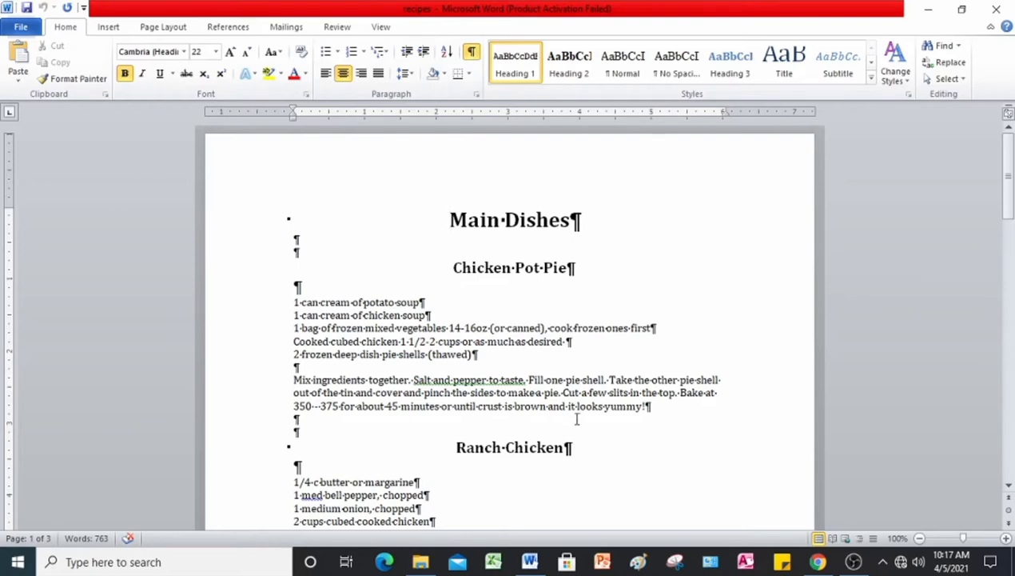
pyautogui.click(454, 268)
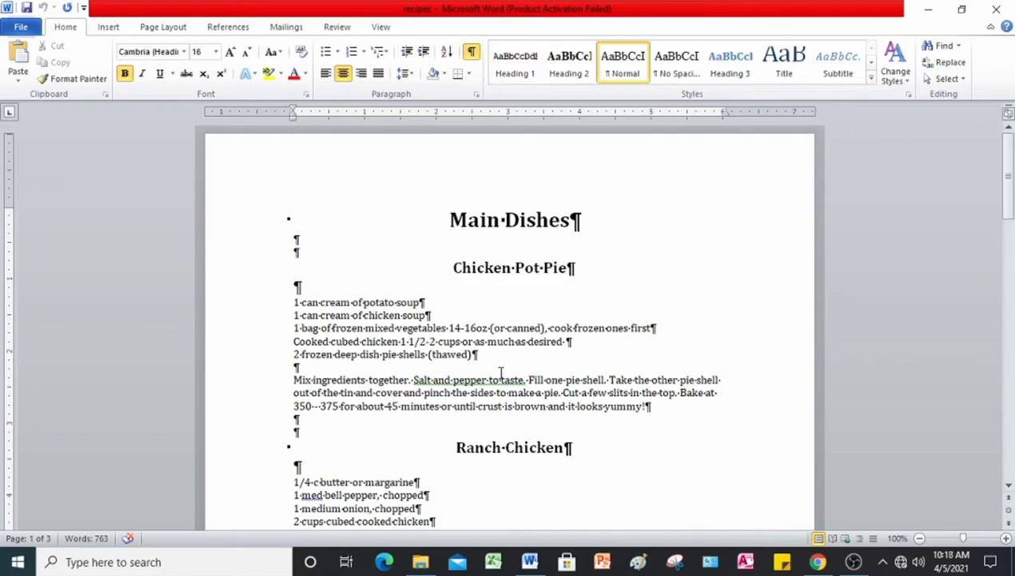
# Insert a Continuous section break just before the Chicken Pot Pie heading
pyautogui.click(164, 27)
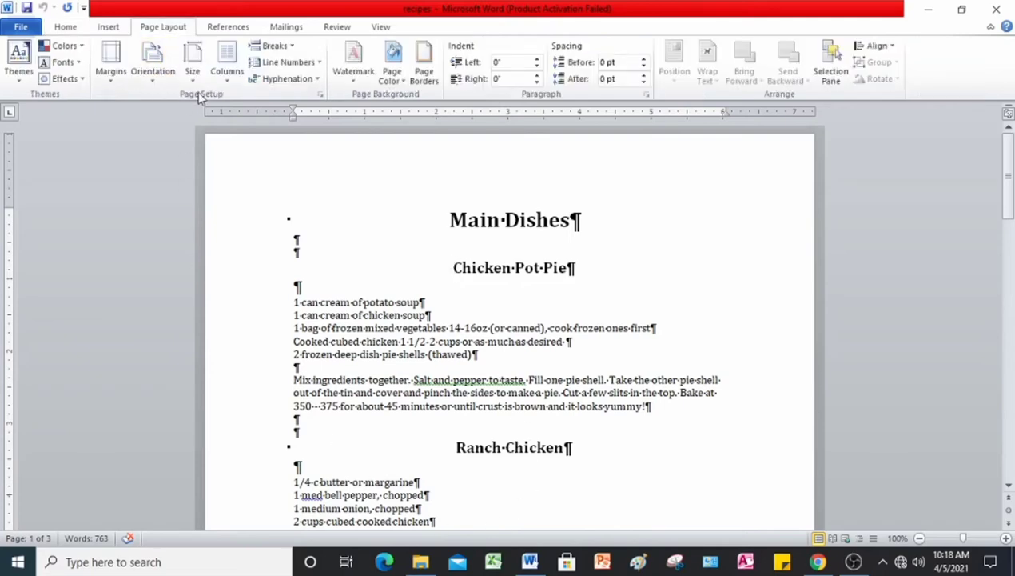
pyautogui.click(288, 47)
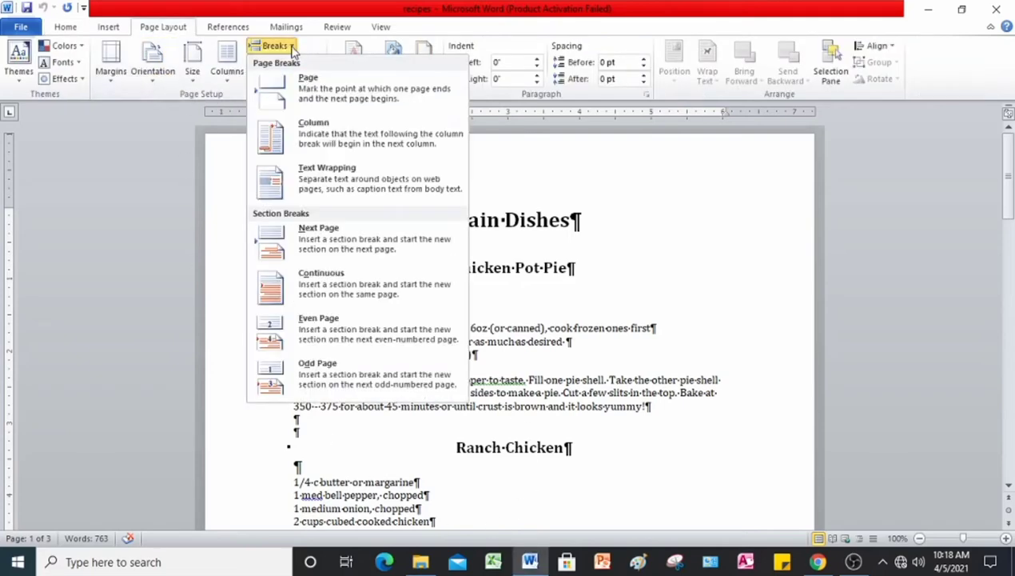
pyautogui.click(292, 285)
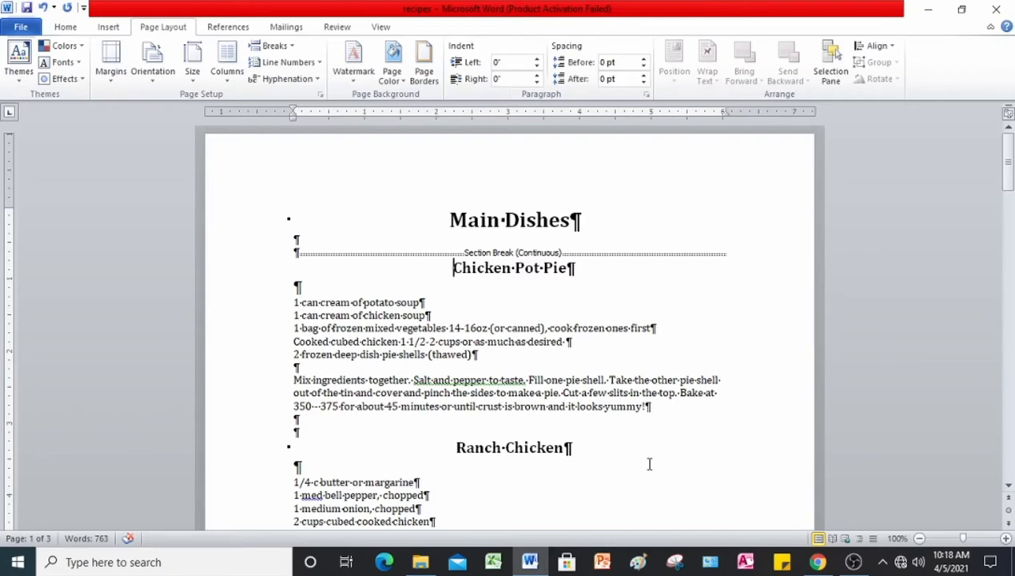
pyautogui.scroll(-7, 649, 463)
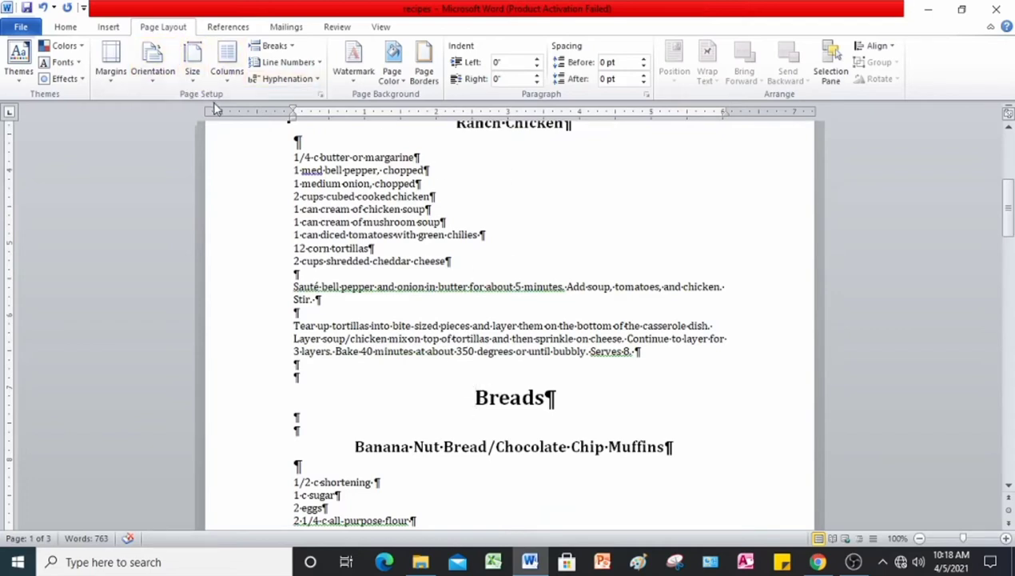
# Insert a Next Page section break before the Breads heading
pyautogui.click(274, 46)
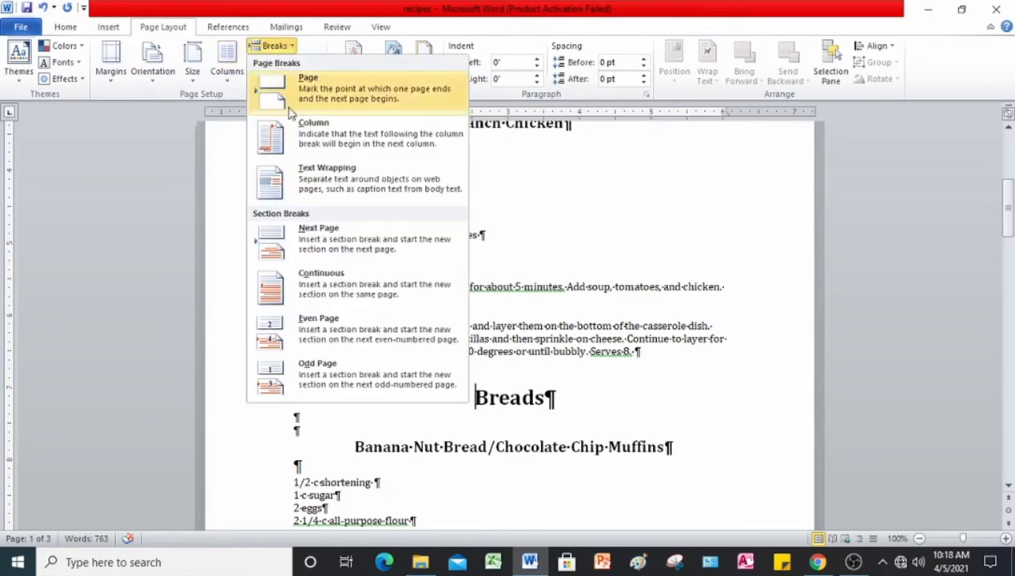
pyautogui.click(307, 240)
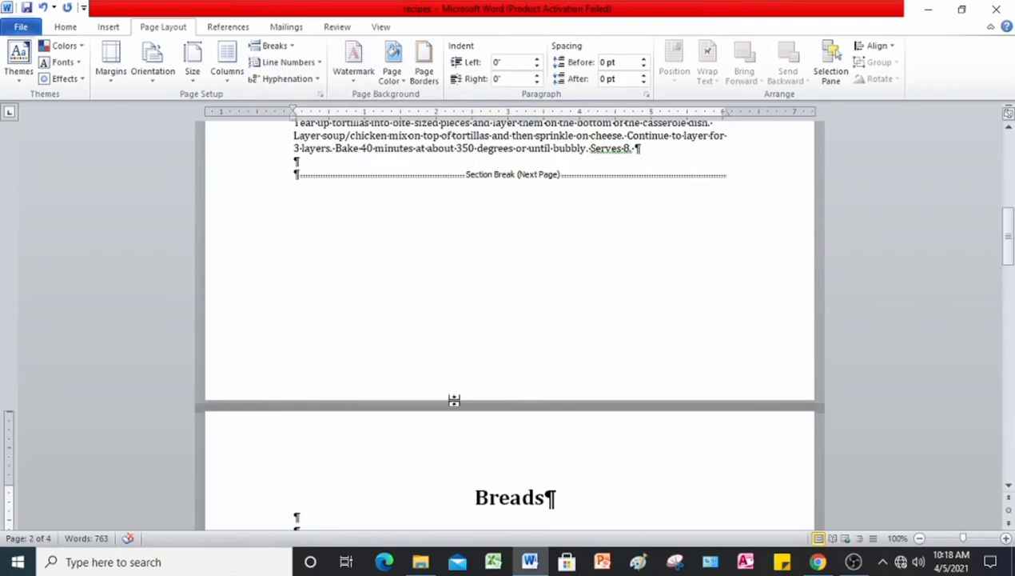
pyautogui.scroll(-5, 453, 402)
pyautogui.scroll(-1, 454, 402)
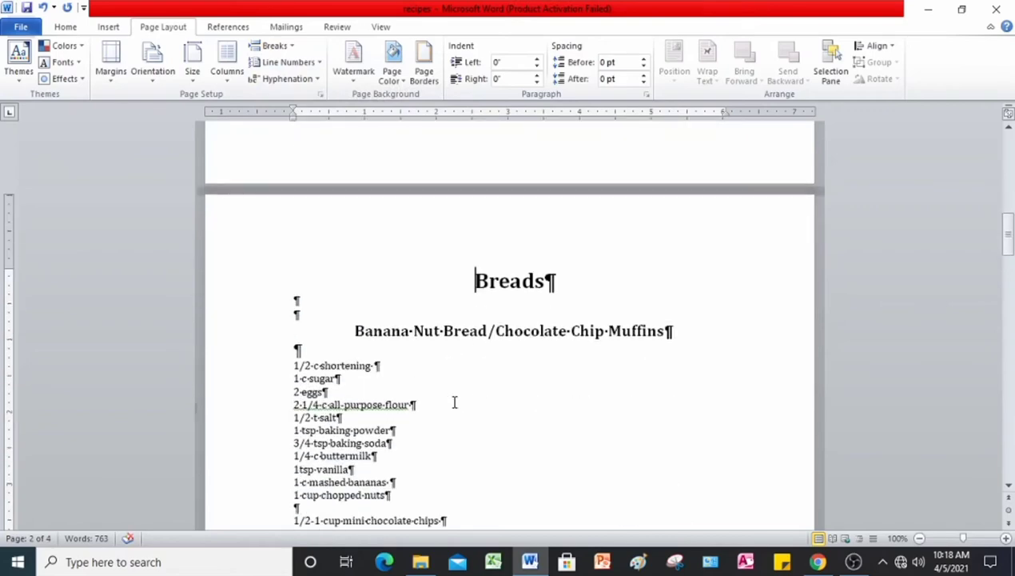
pyautogui.scroll(8, 454, 402)
pyautogui.scroll(11, 455, 402)
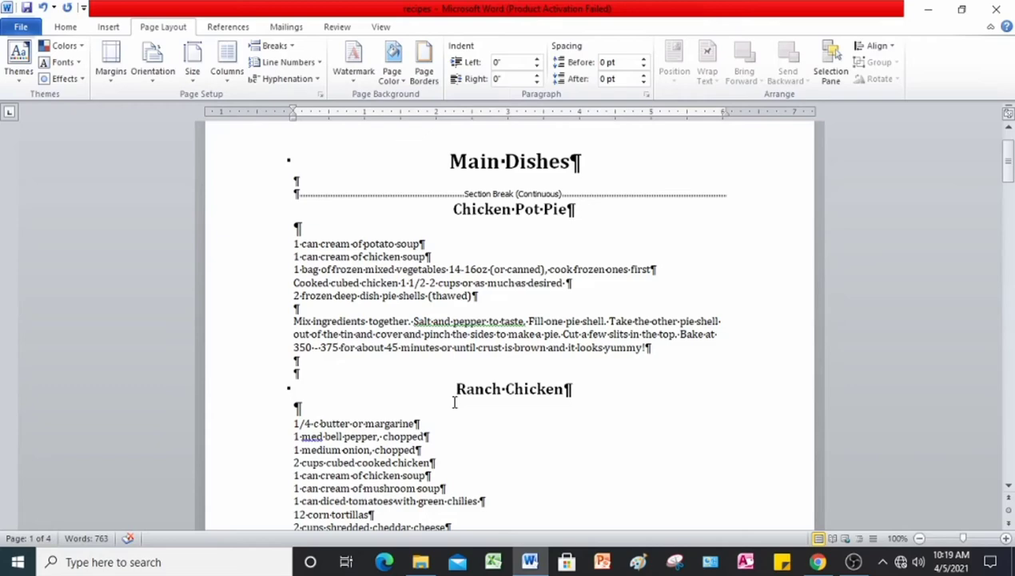
# Insert a Continuous section break just before the Banana Nut Bread heading
pyautogui.scroll(-15, 454, 402)
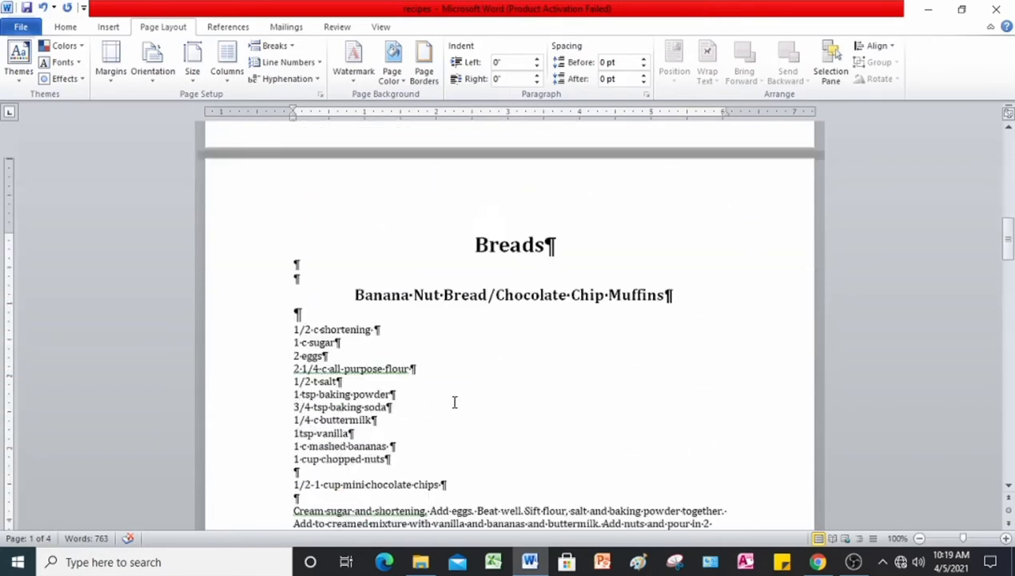
pyautogui.scroll(-1, 454, 402)
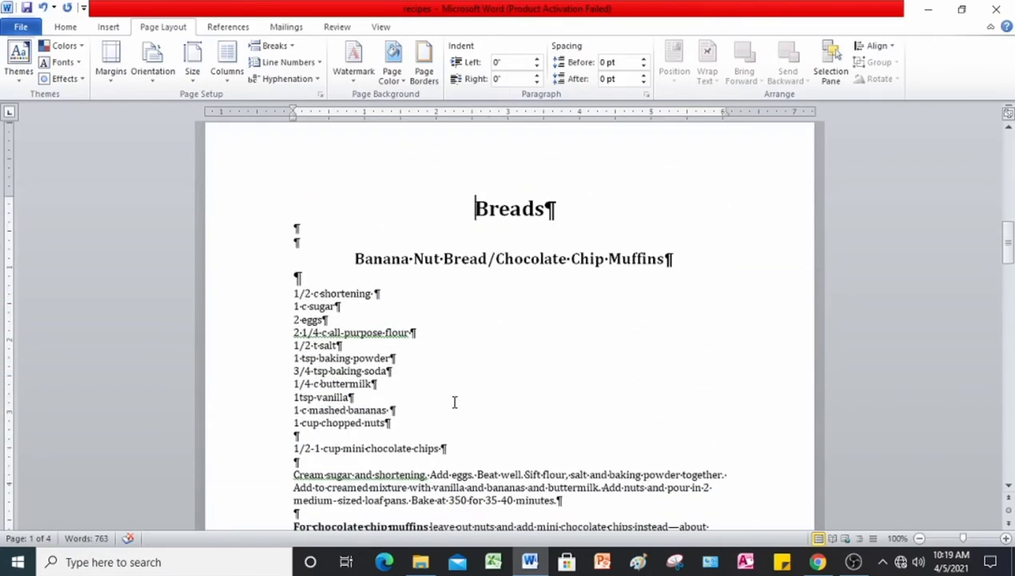
pyautogui.click(353, 258)
pyautogui.click(296, 48)
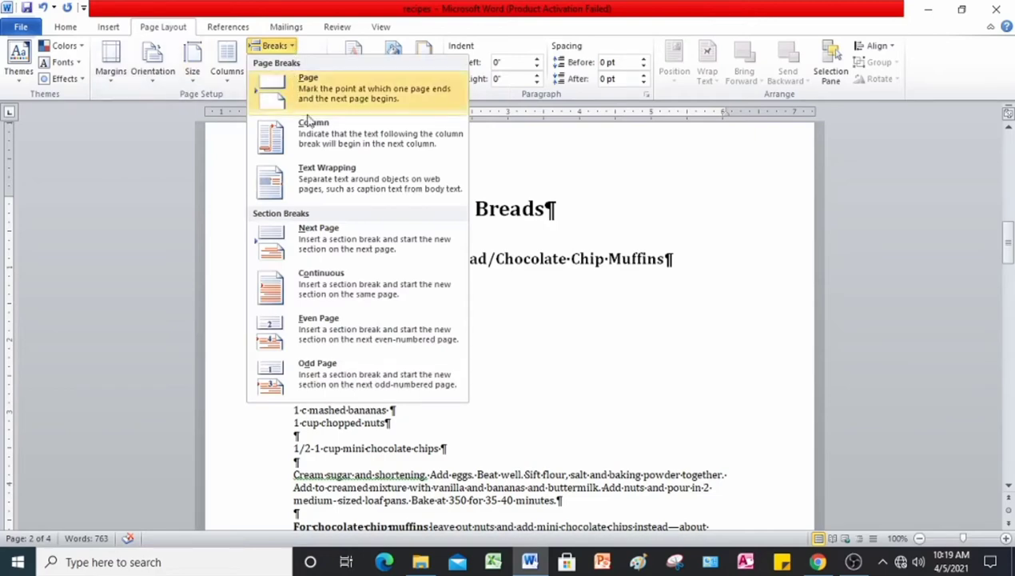
pyautogui.click(341, 292)
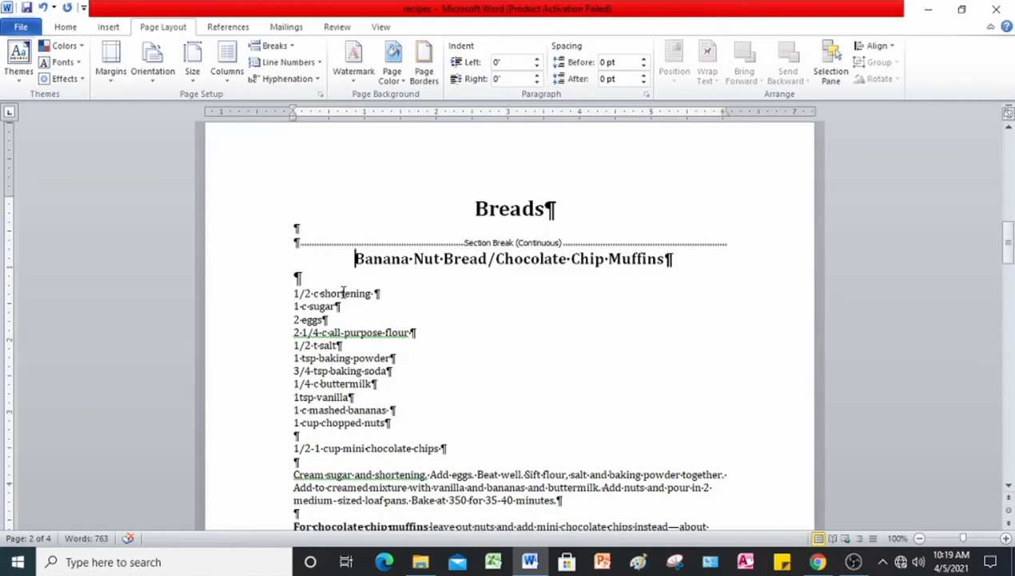
# Place the insertion point on the empty line below the Chicken Pot Pie heading
pyautogui.scroll(20, 343, 293)
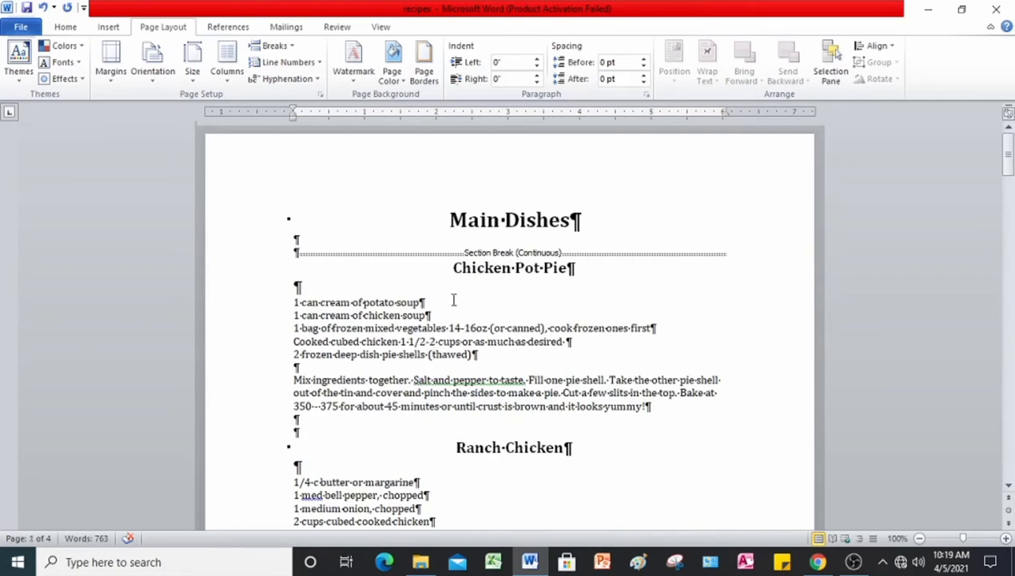
pyautogui.click(314, 288)
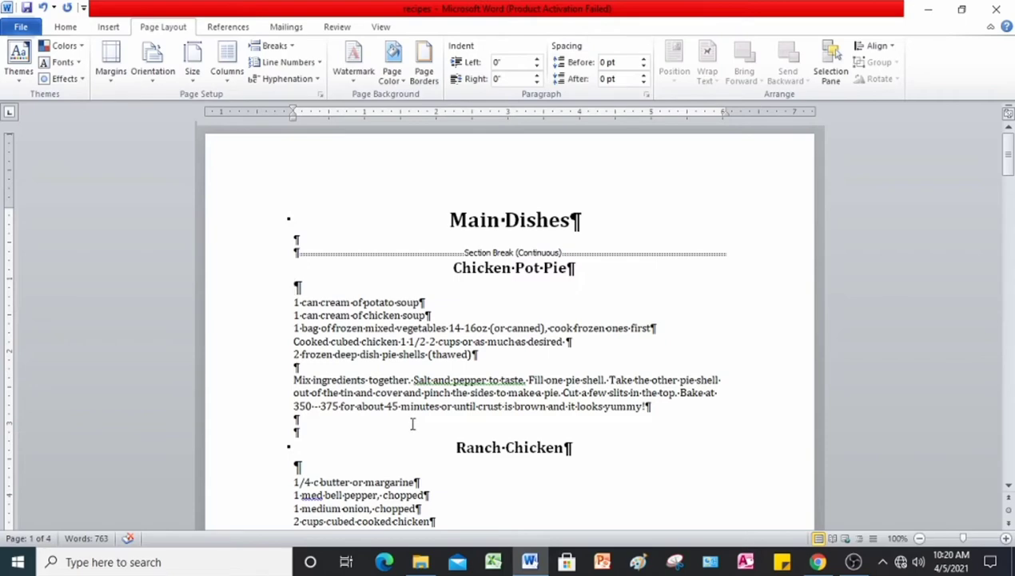
pyautogui.scroll(-1, 359, 322)
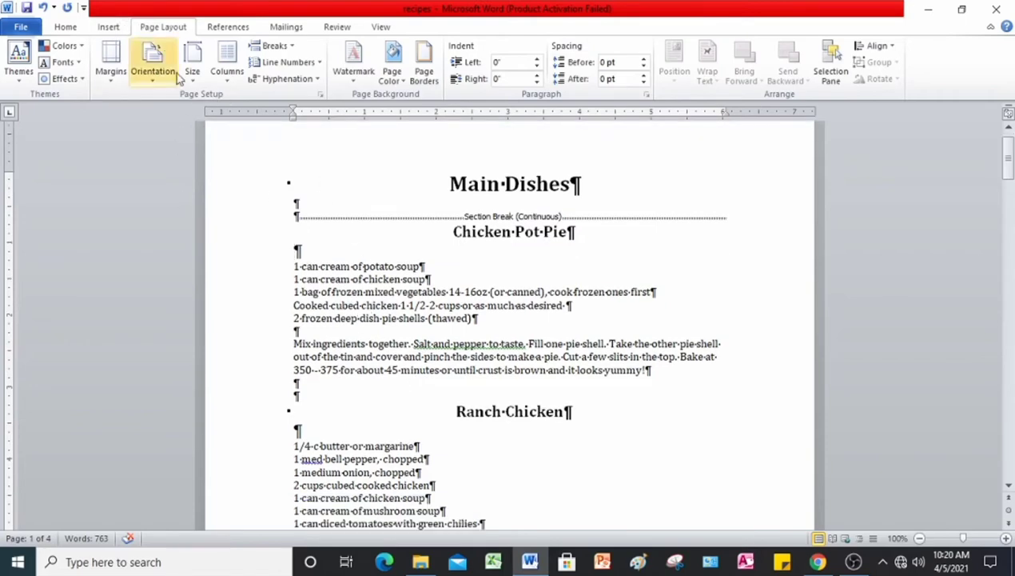
# Format the Chicken Pot Pie and Ranch Chicken section as two columns, 0.9" apart, with a line between
pyautogui.click(229, 83)
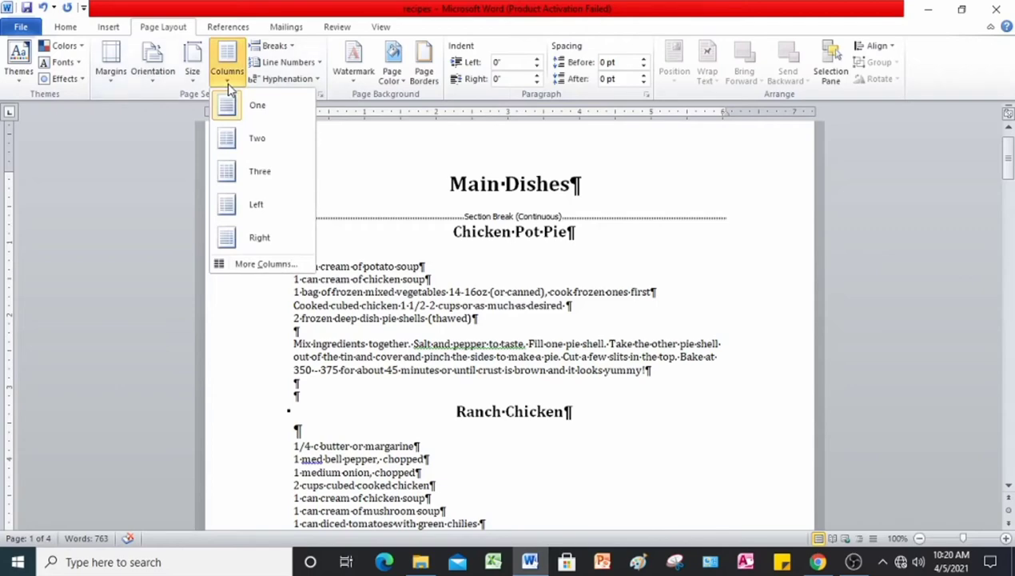
pyautogui.click(254, 264)
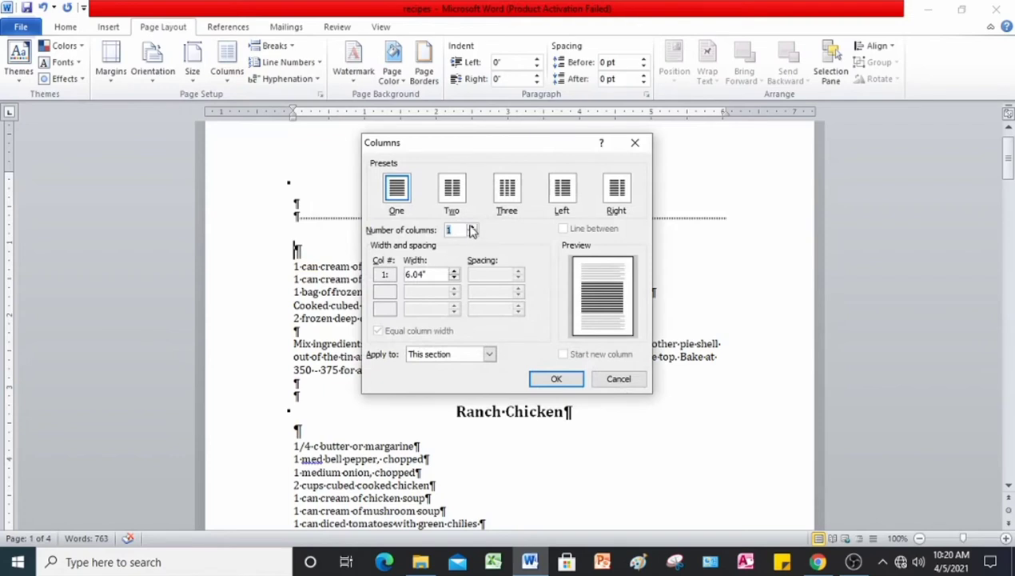
pyautogui.click(451, 197)
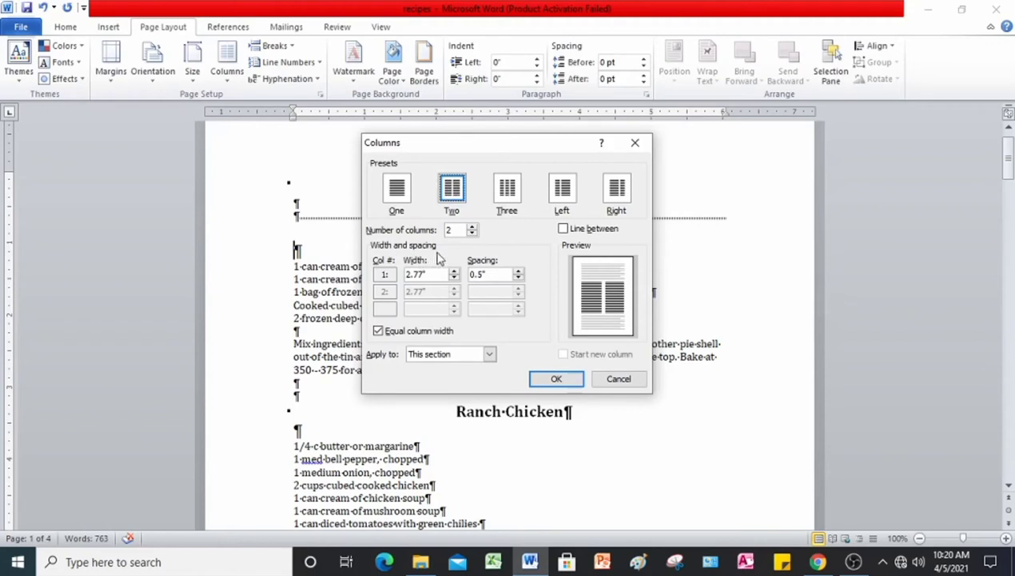
pyautogui.click(517, 273)
pyautogui.click(517, 272)
pyautogui.click(517, 273)
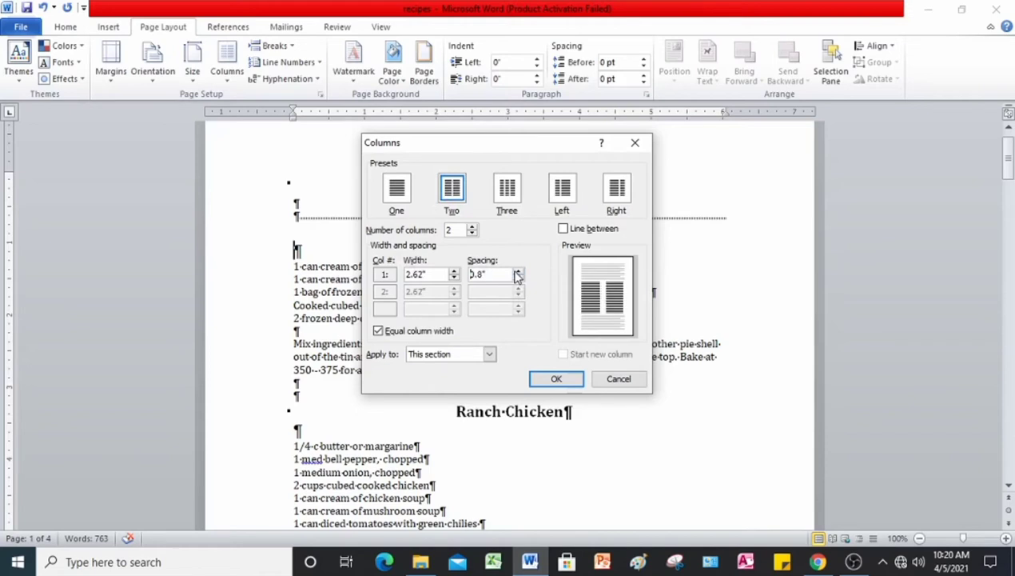
pyautogui.click(517, 273)
pyautogui.click(563, 230)
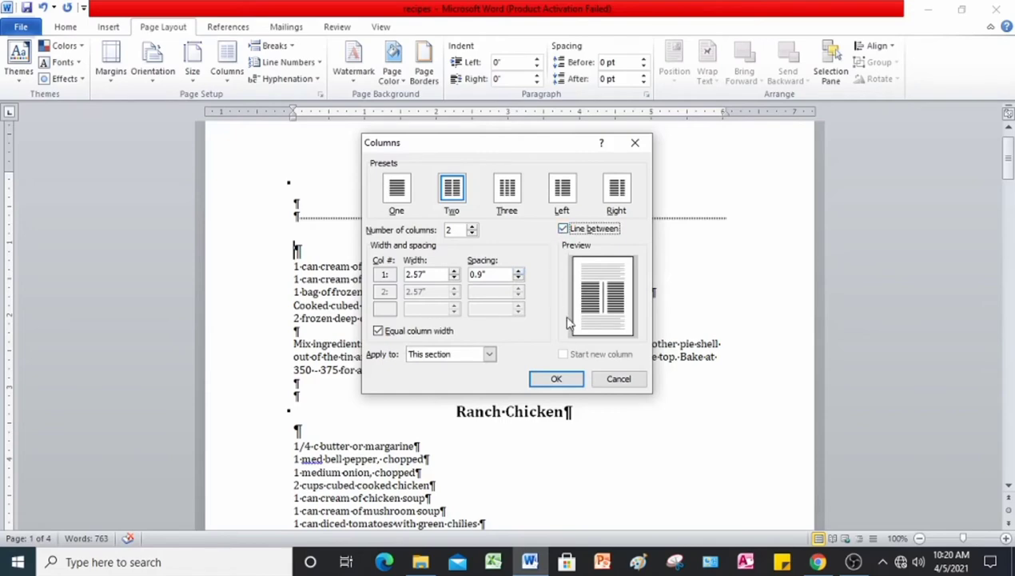
pyautogui.click(555, 379)
pyautogui.scroll(-8, 565, 370)
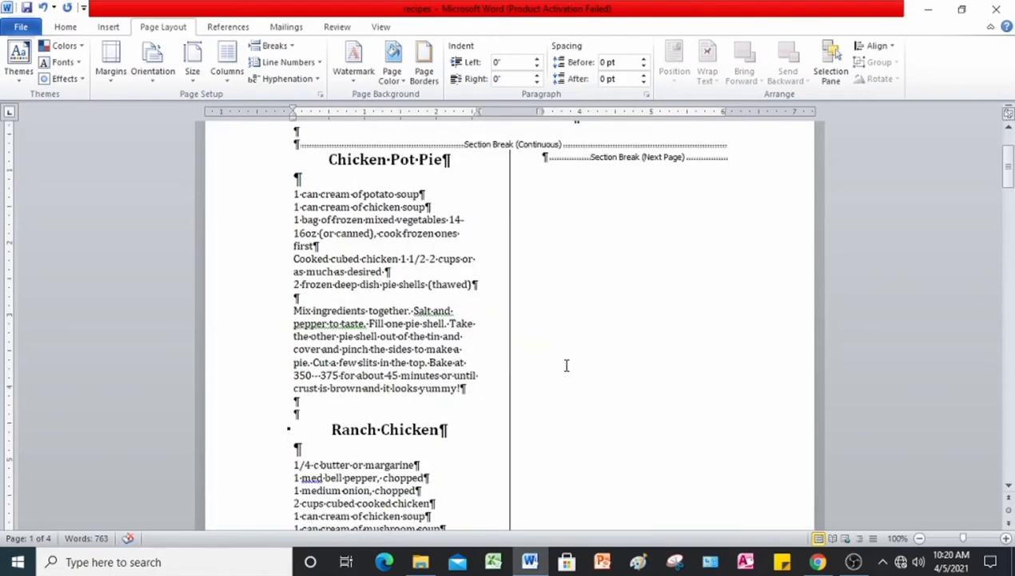
pyautogui.scroll(5, 518, 369)
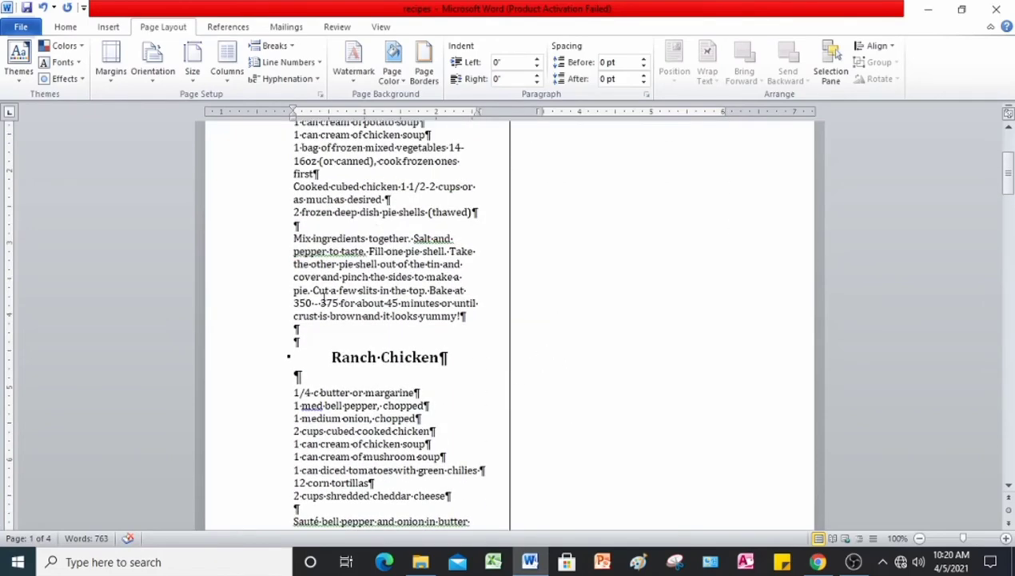
pyautogui.scroll(4, 516, 372)
pyautogui.scroll(-3, 475, 265)
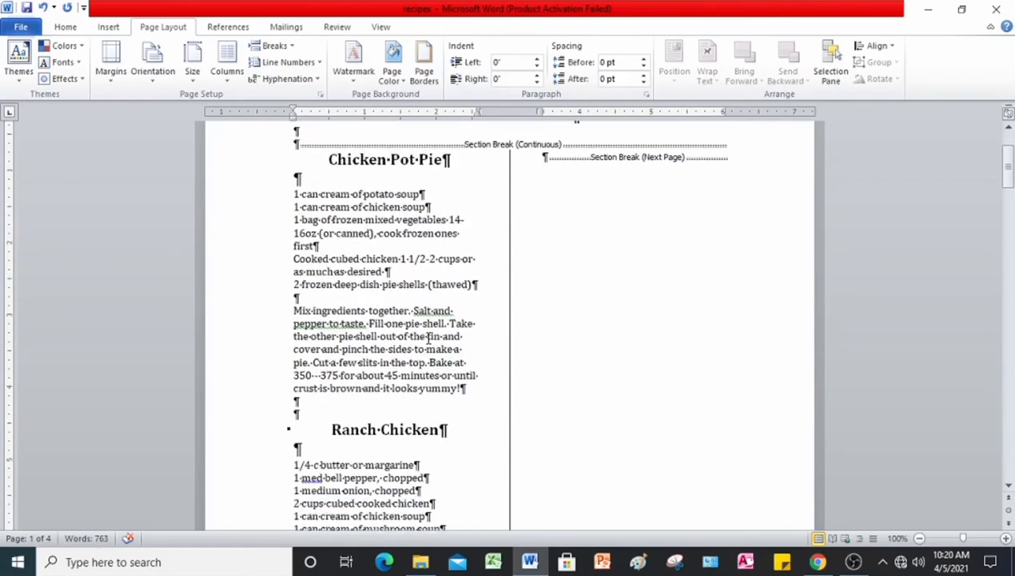
pyautogui.scroll(-3, 510, 340)
pyautogui.scroll(-4, 558, 372)
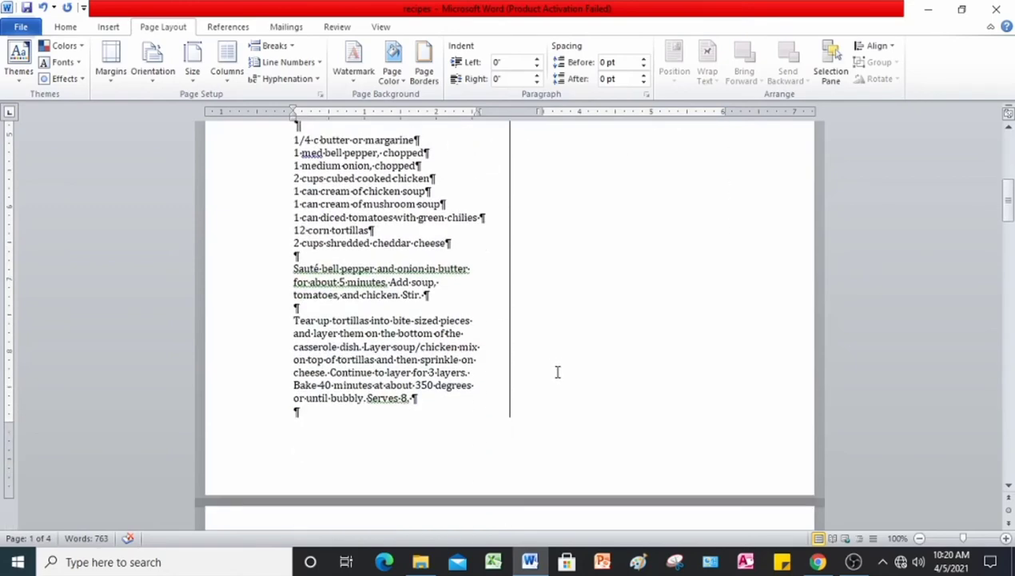
pyautogui.scroll(6, 556, 371)
pyautogui.scroll(1, 557, 370)
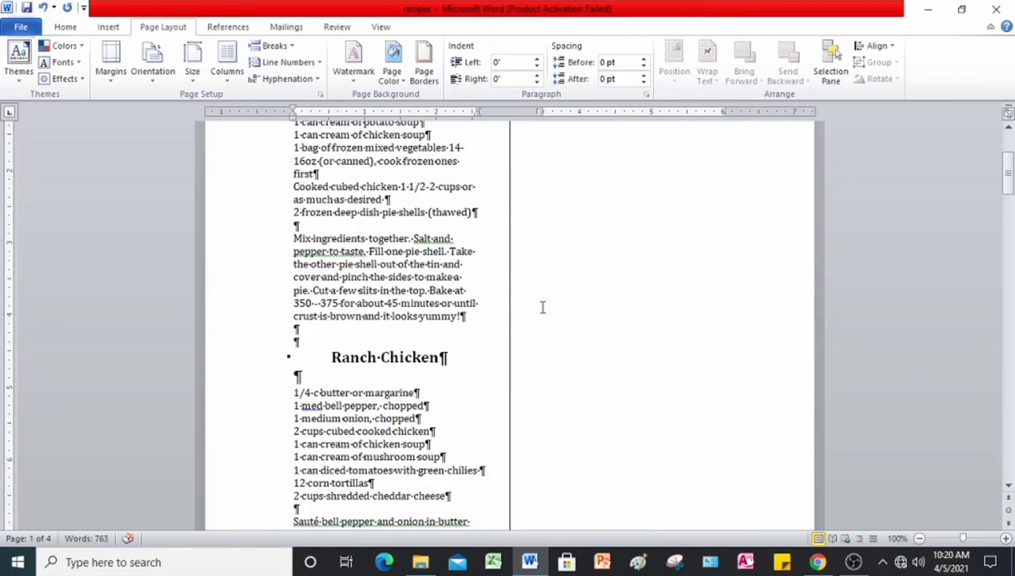
pyautogui.scroll(1, 502, 321)
pyautogui.scroll(3, 507, 248)
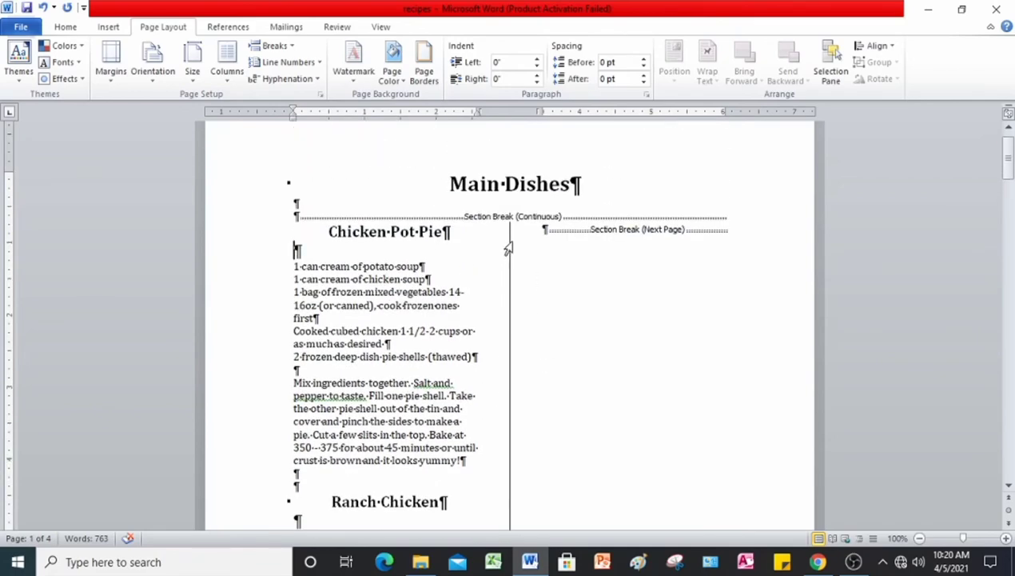
pyautogui.scroll(-10, 508, 248)
pyautogui.scroll(-7, 508, 260)
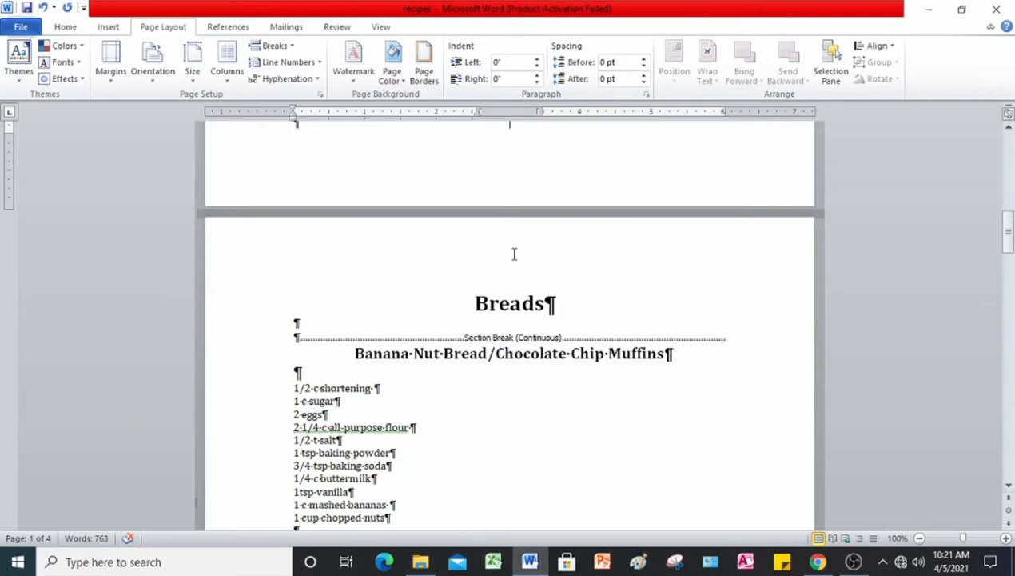
pyautogui.scroll(4, 511, 256)
pyautogui.scroll(-7, 509, 259)
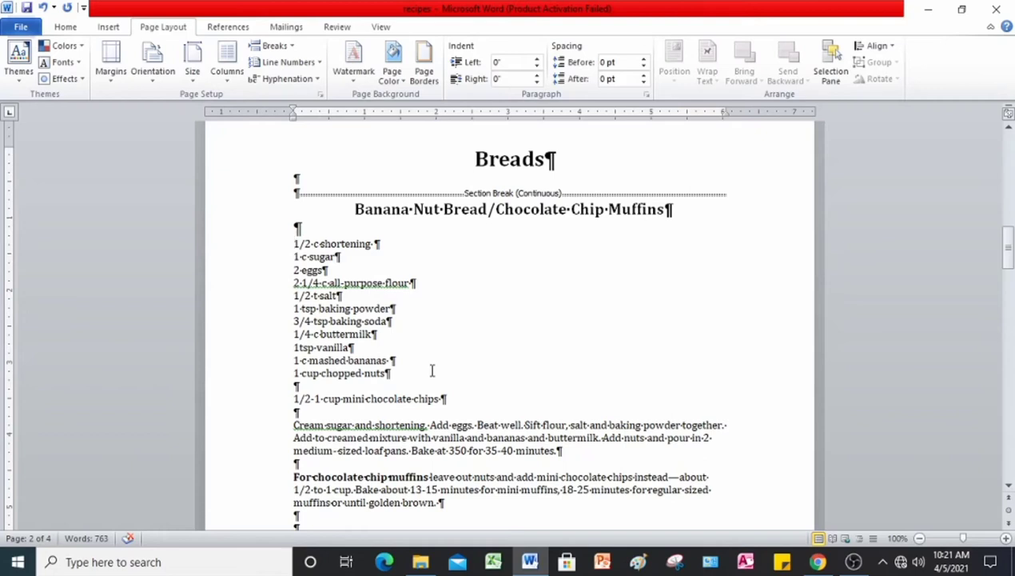
# Format the Breads section as two columns with 0.9" spacing and a dividing line between
pyautogui.click(228, 80)
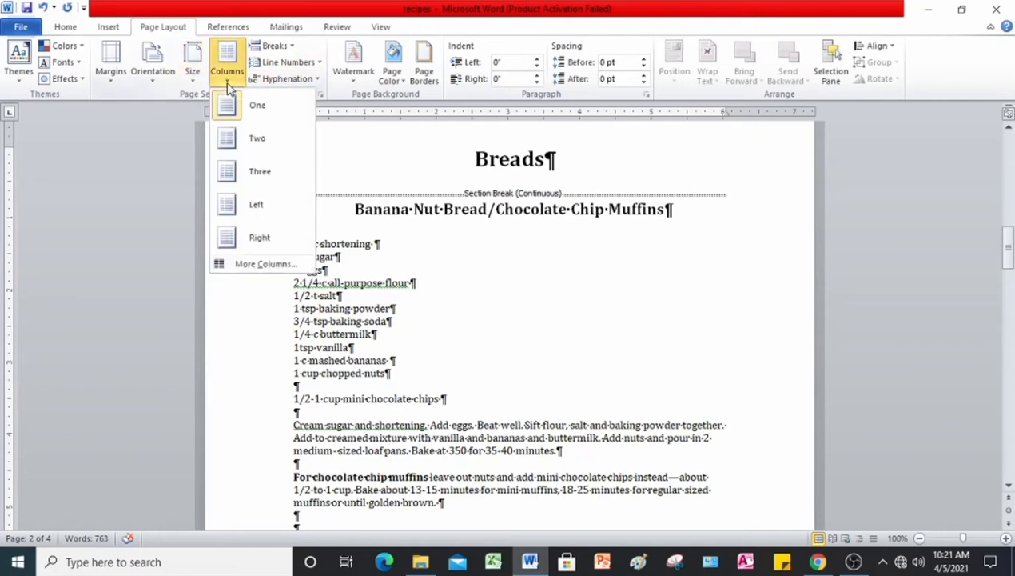
pyautogui.click(244, 265)
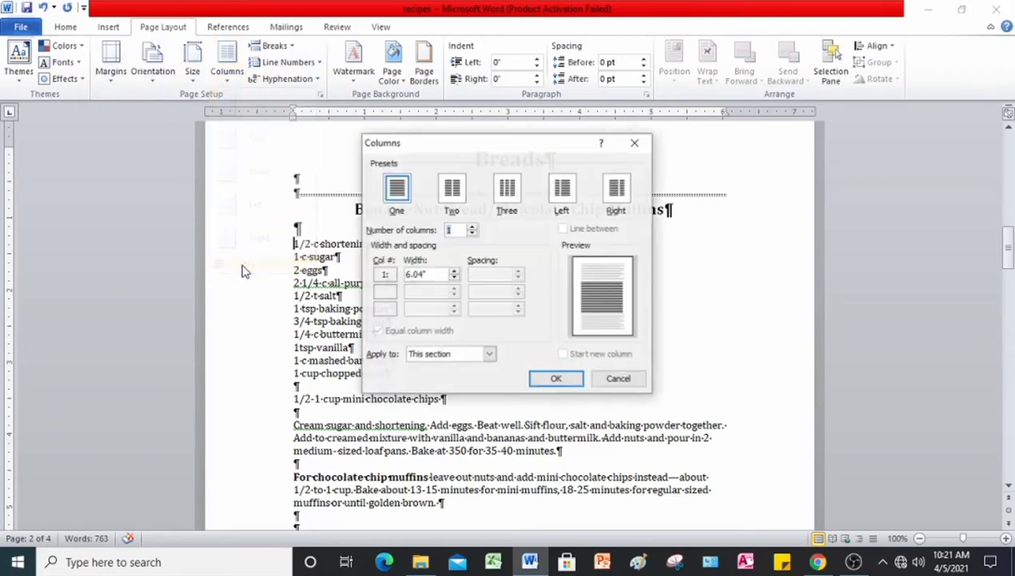
pyautogui.click(455, 194)
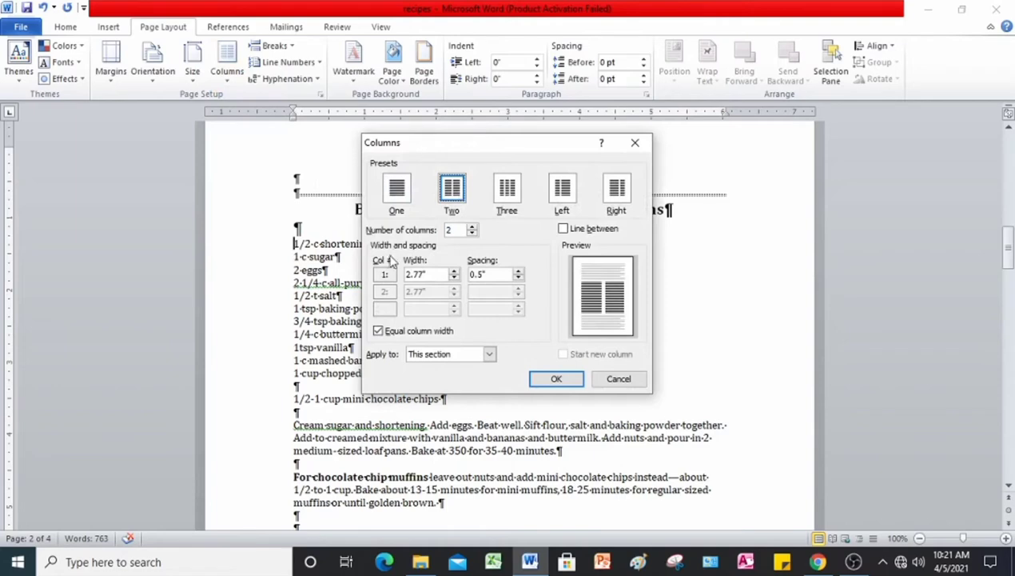
pyautogui.click(518, 271)
pyautogui.click(518, 272)
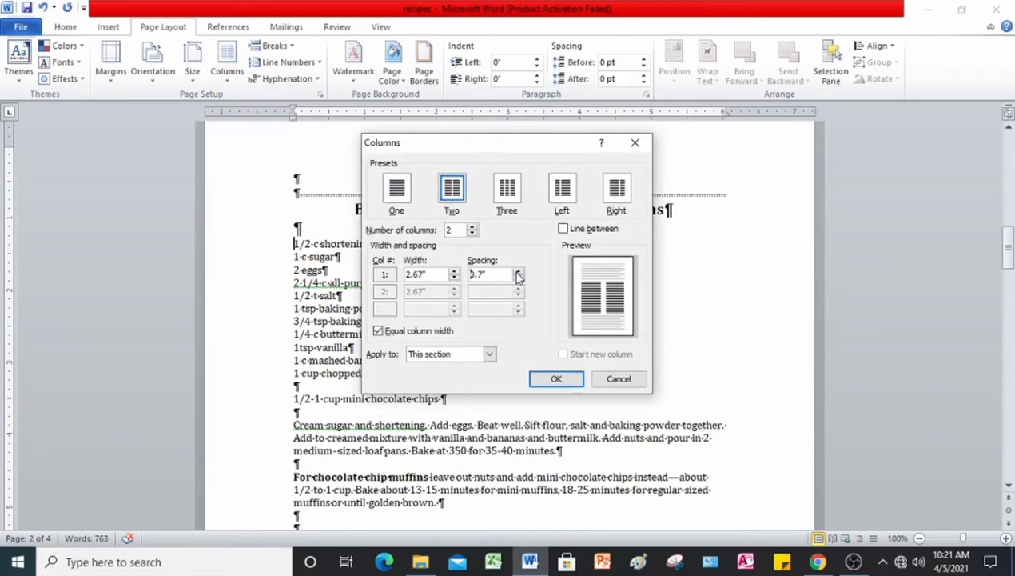
pyautogui.click(519, 272)
pyautogui.click(519, 271)
pyautogui.click(564, 229)
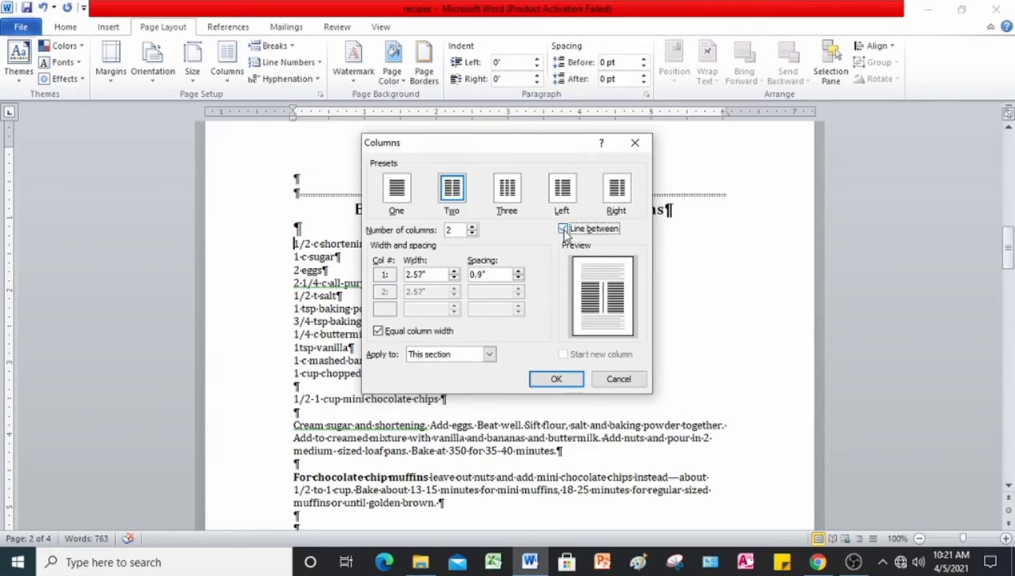
pyautogui.click(557, 379)
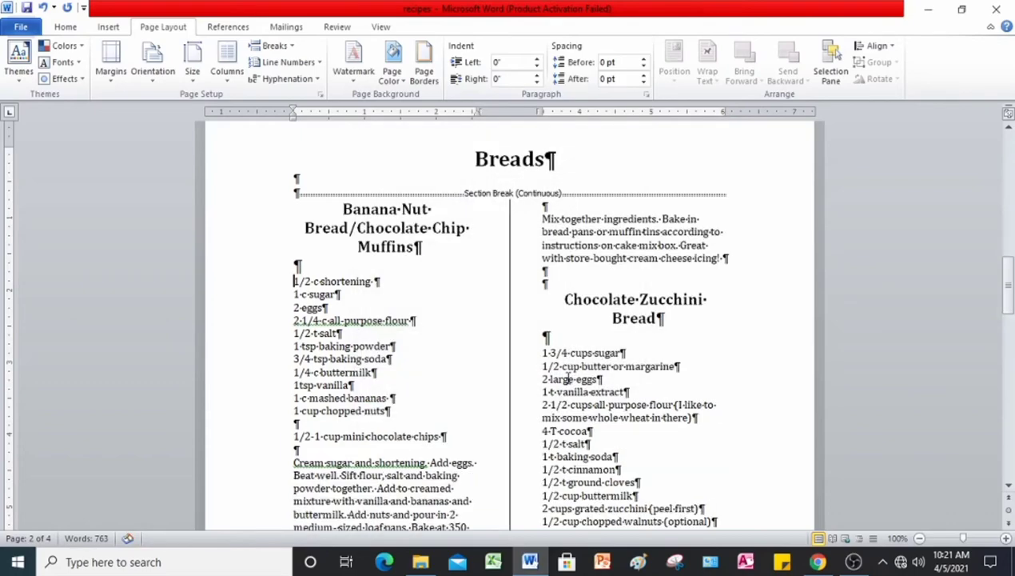
pyautogui.scroll(-2, 433, 296)
pyautogui.scroll(-8, 433, 297)
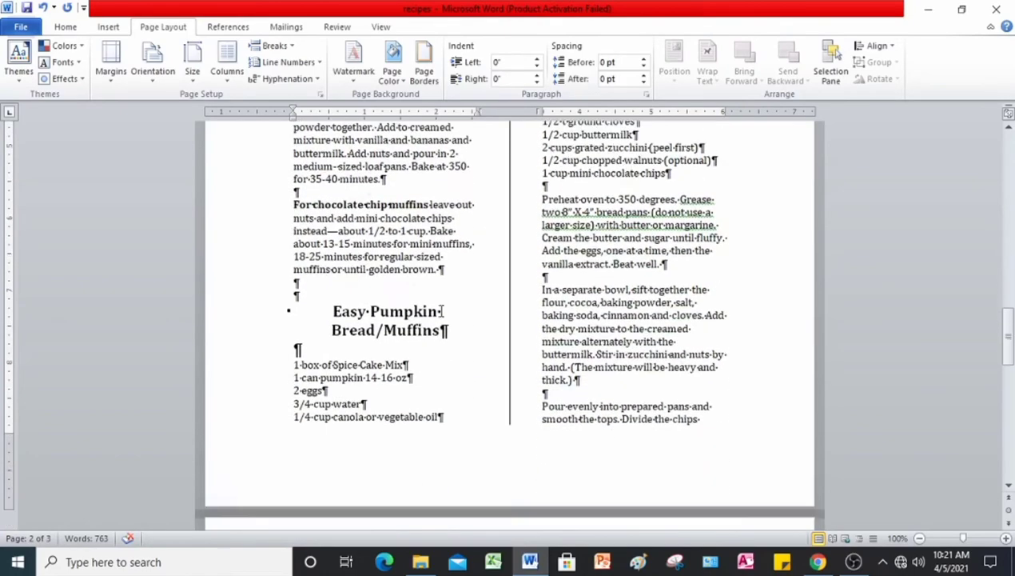
pyautogui.scroll(4, 441, 312)
pyautogui.scroll(4, 479, 320)
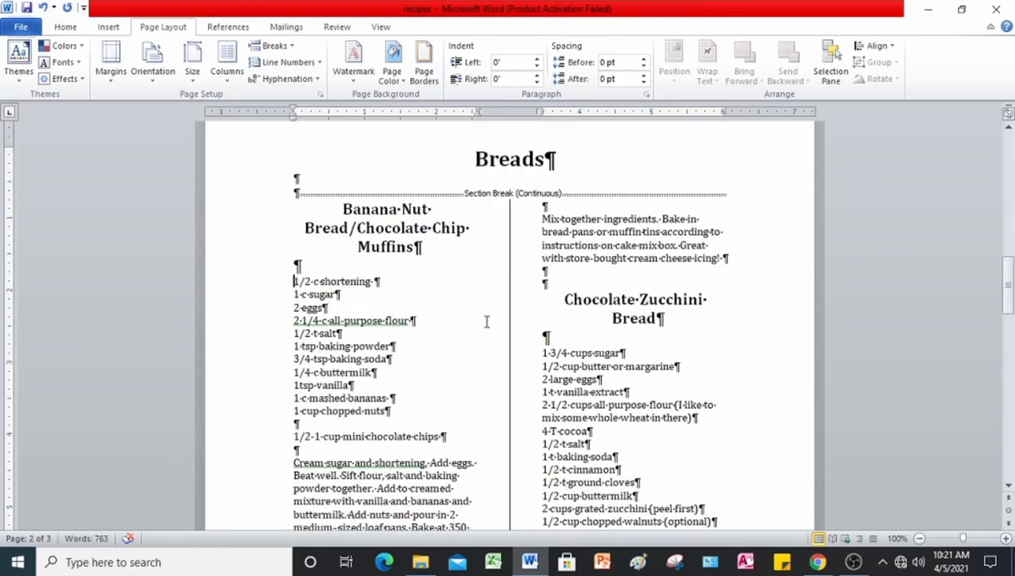
pyautogui.scroll(-8, 486, 322)
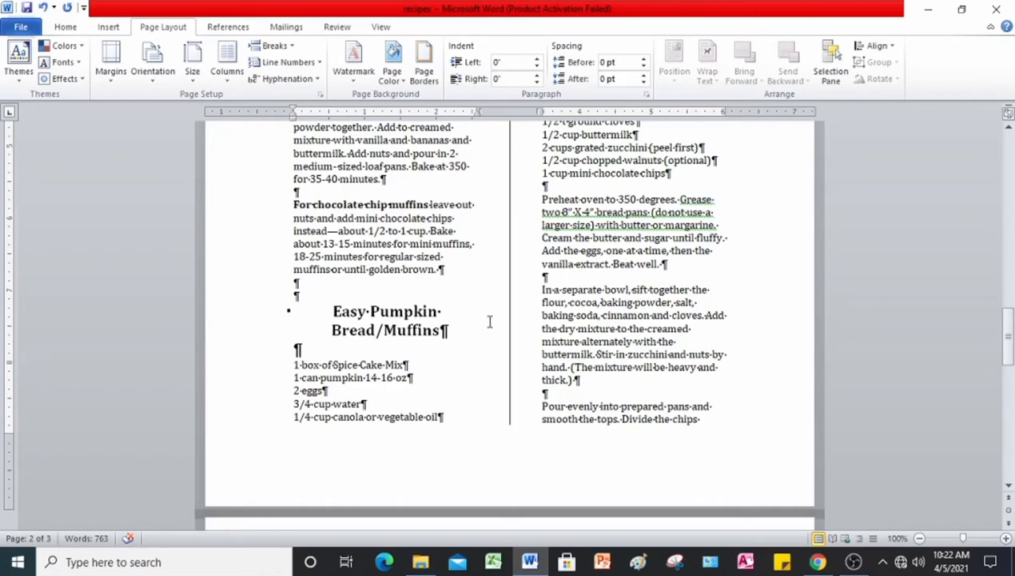
pyautogui.scroll(8, 490, 321)
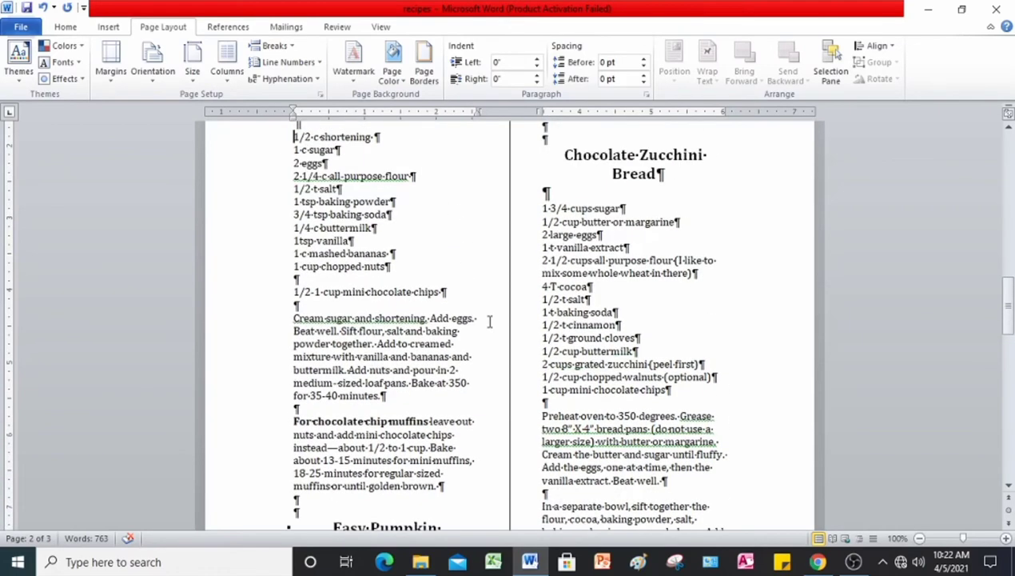
pyautogui.scroll(15, 490, 322)
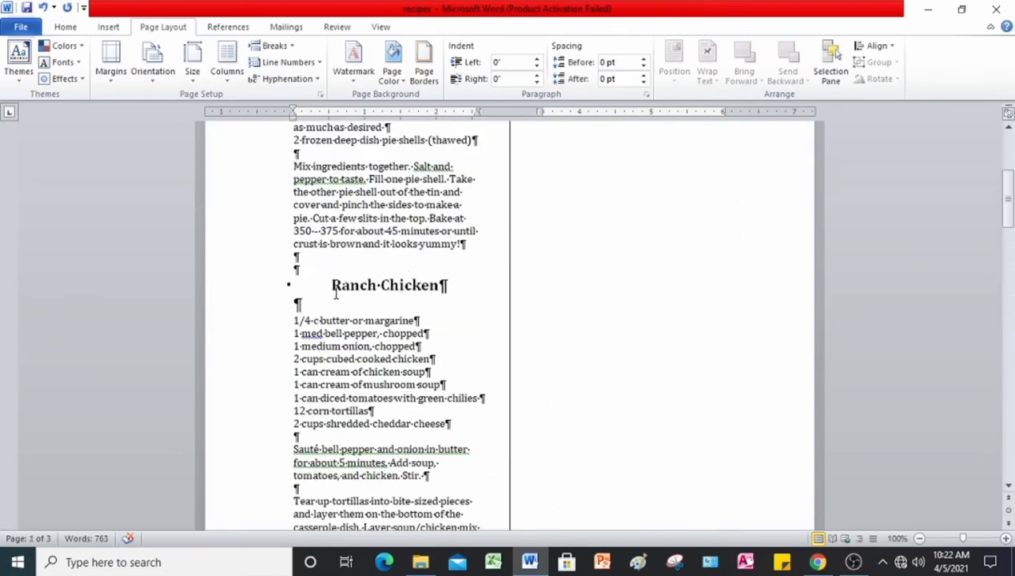
pyautogui.click(327, 285)
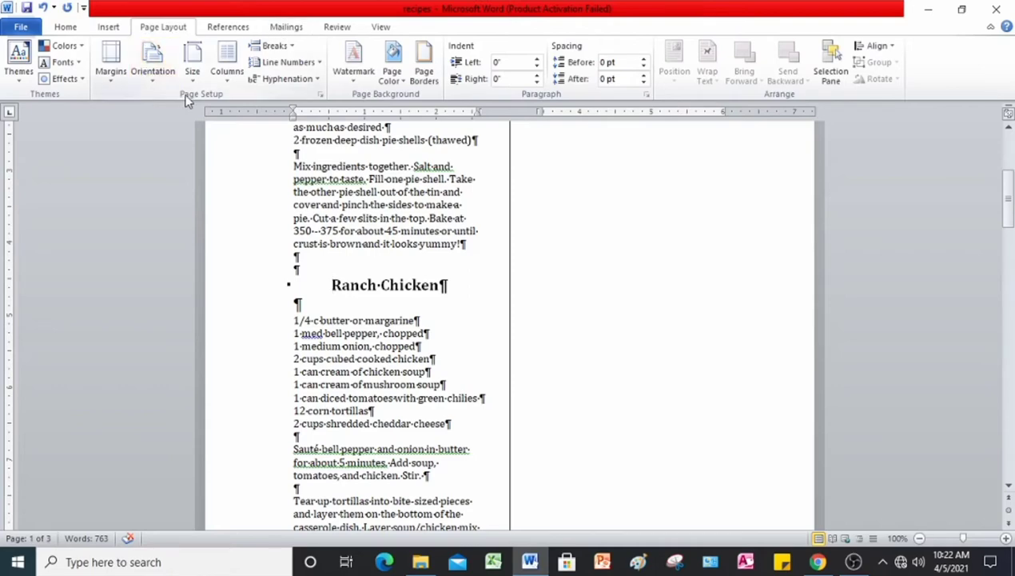
# Insert a column break before Ranch Chicken to start it in the right column
pyautogui.click(291, 44)
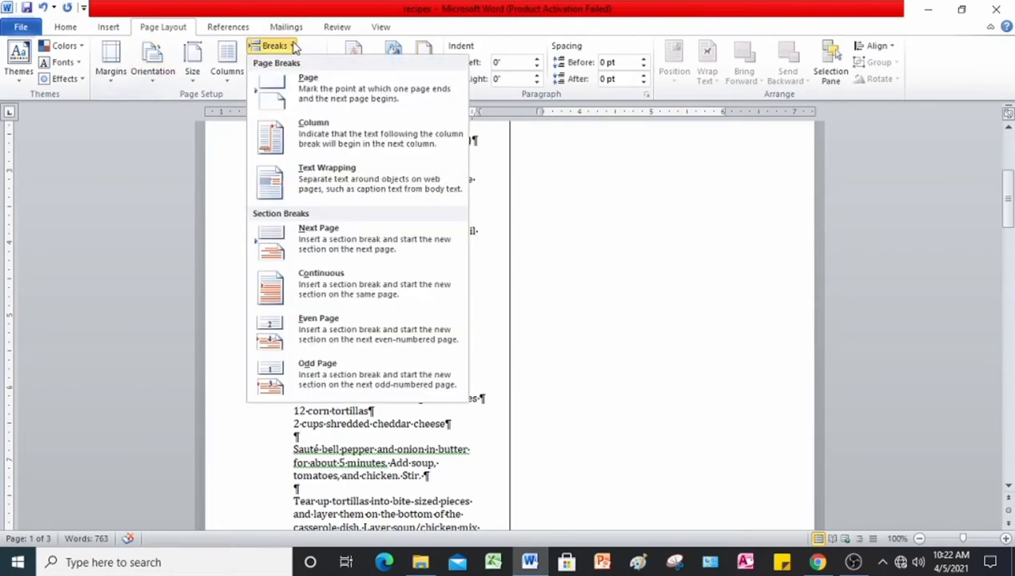
pyautogui.click(318, 144)
pyautogui.scroll(-5, 627, 387)
pyautogui.scroll(4, 628, 386)
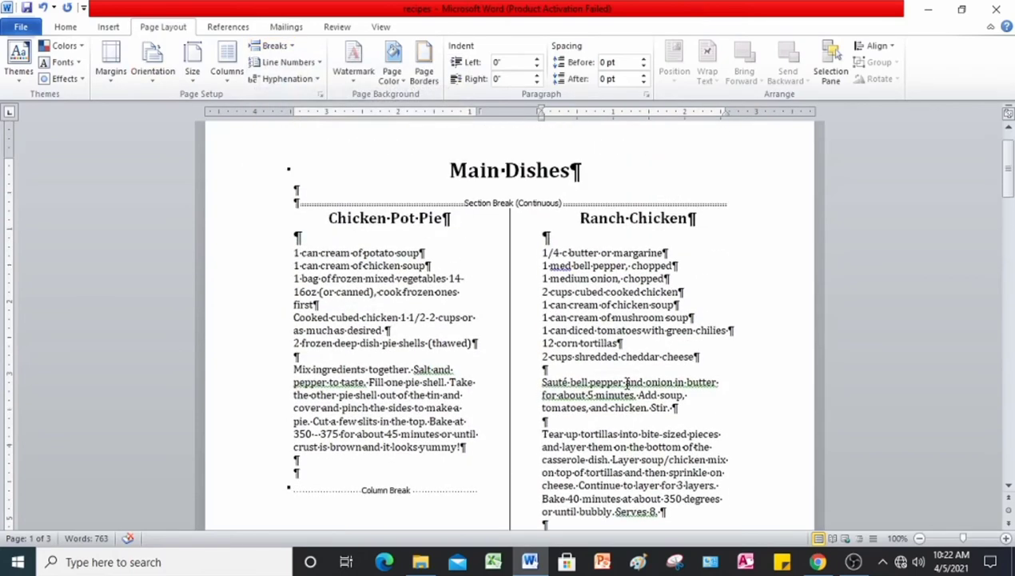
# Place the insertion point before the Easy Pumpkin heading
pyautogui.scroll(-1, 628, 385)
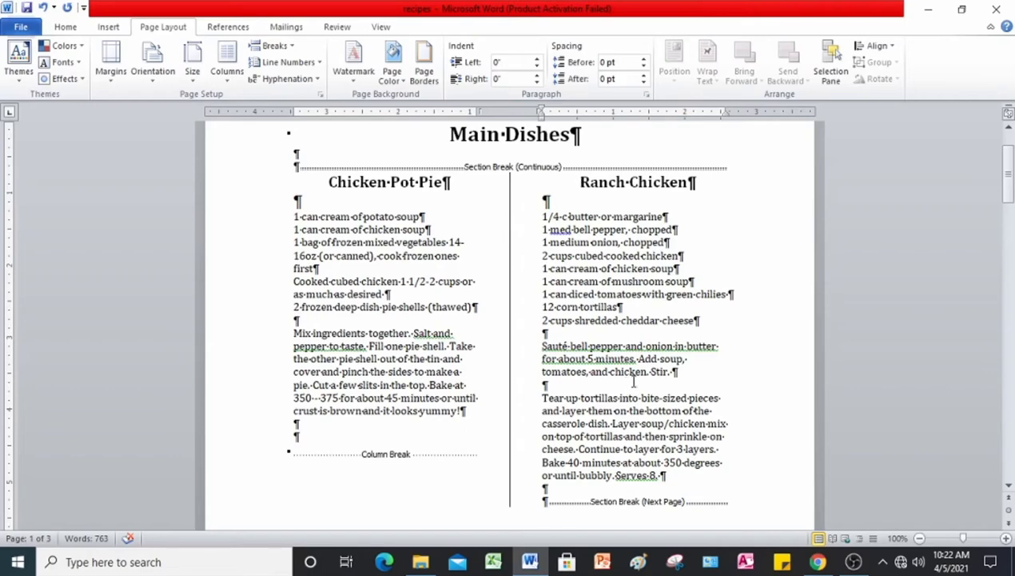
pyautogui.scroll(-15, 632, 379)
pyautogui.scroll(-11, 634, 379)
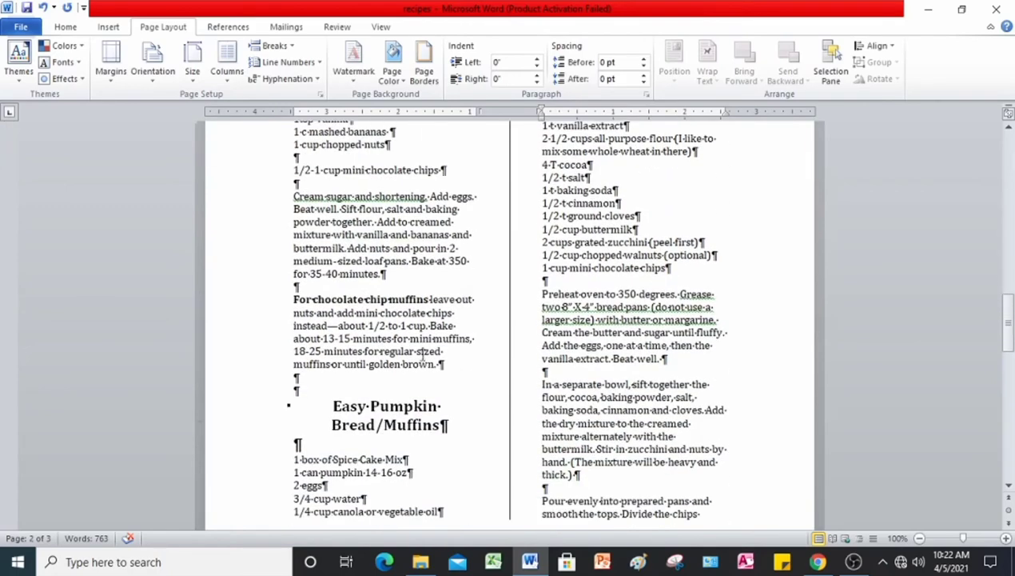
pyautogui.click(335, 404)
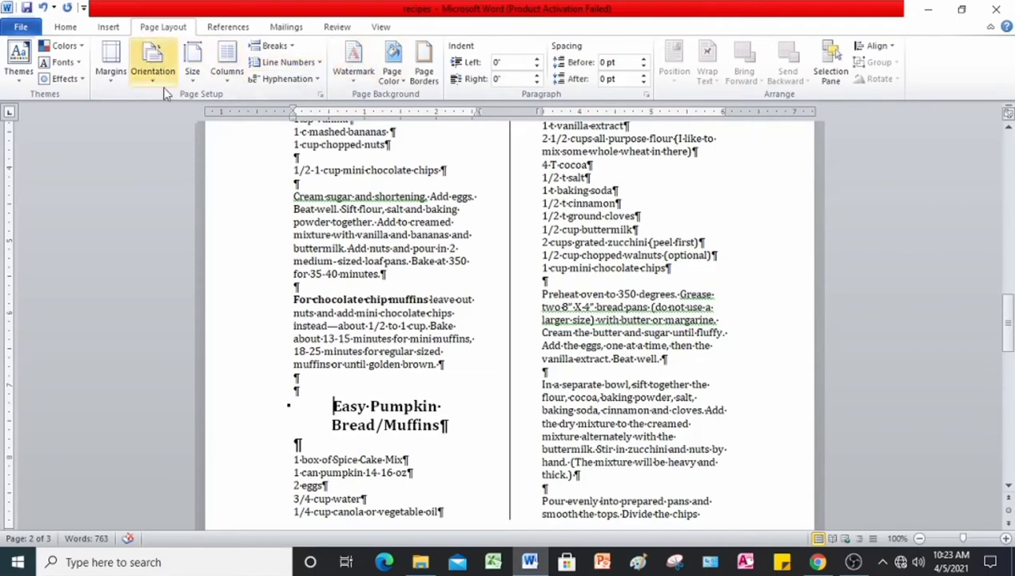
# Insert a column break before the Easy Pumpkin Bread/Muffins heading
pyautogui.click(274, 46)
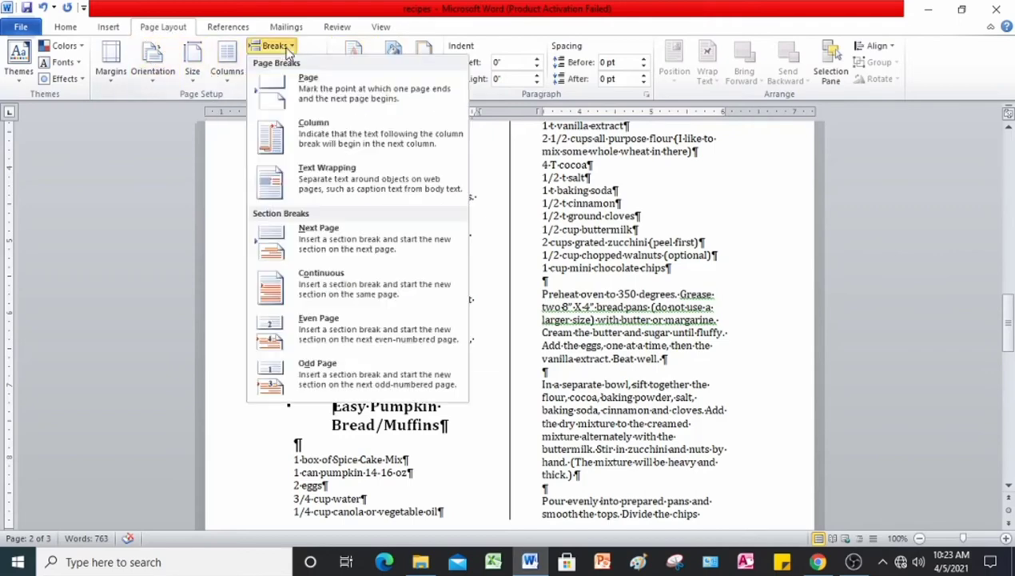
pyautogui.click(318, 147)
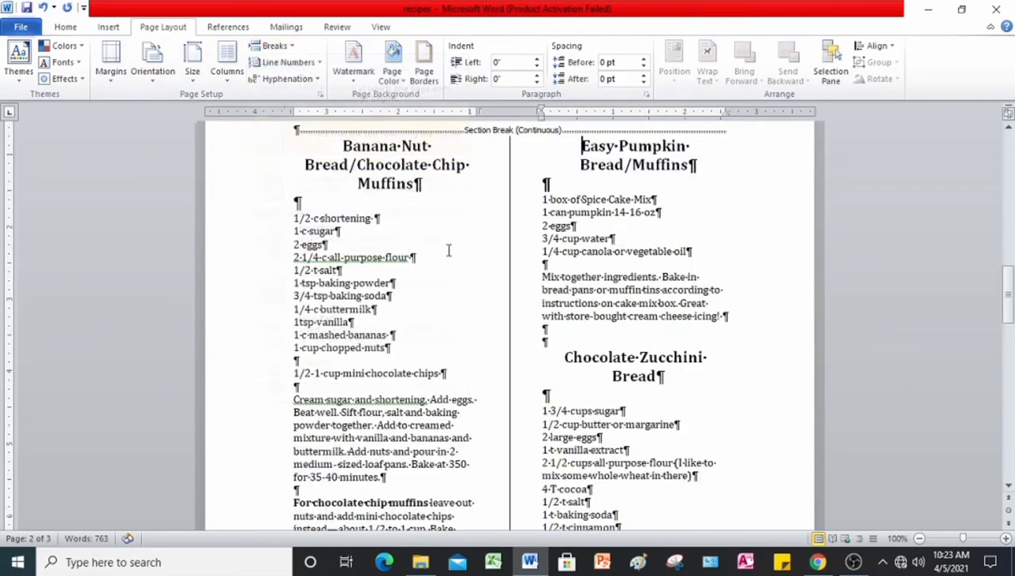
pyautogui.scroll(-5, 549, 356)
# Place the insertion point before the Chocolate Zucchini Bread heading
pyautogui.scroll(-5, 549, 356)
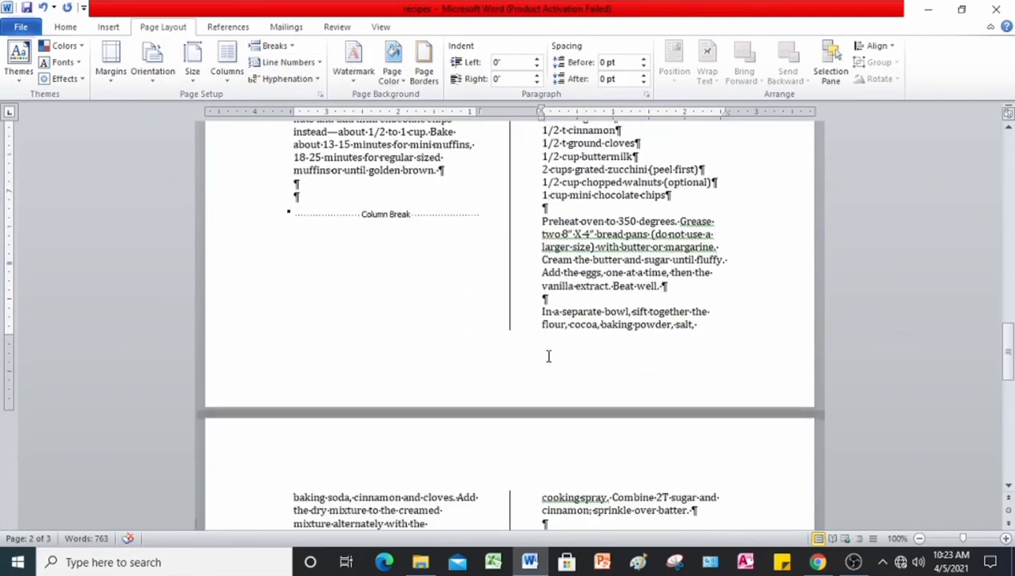
pyautogui.scroll(1, 549, 356)
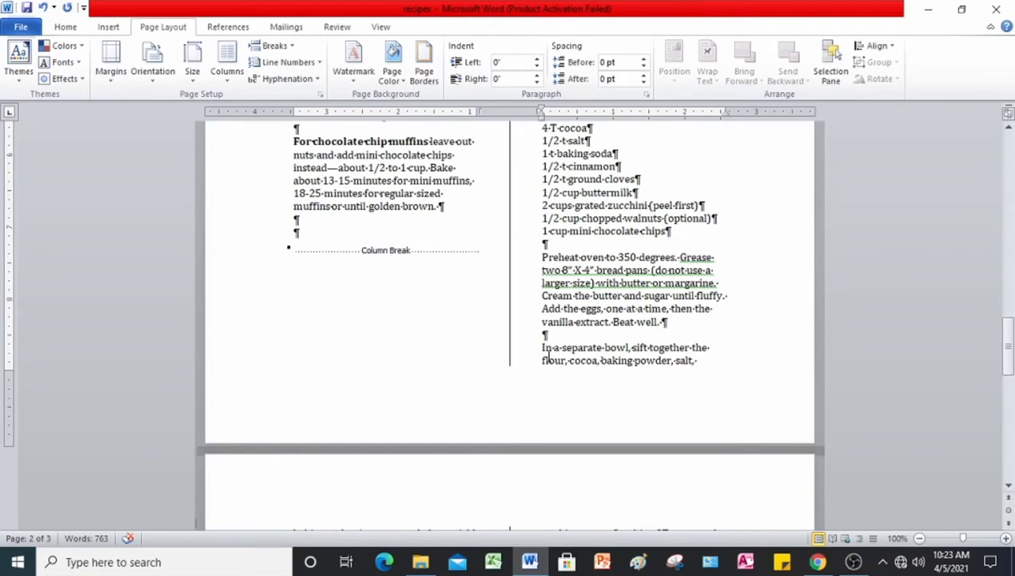
pyautogui.scroll(5, 548, 356)
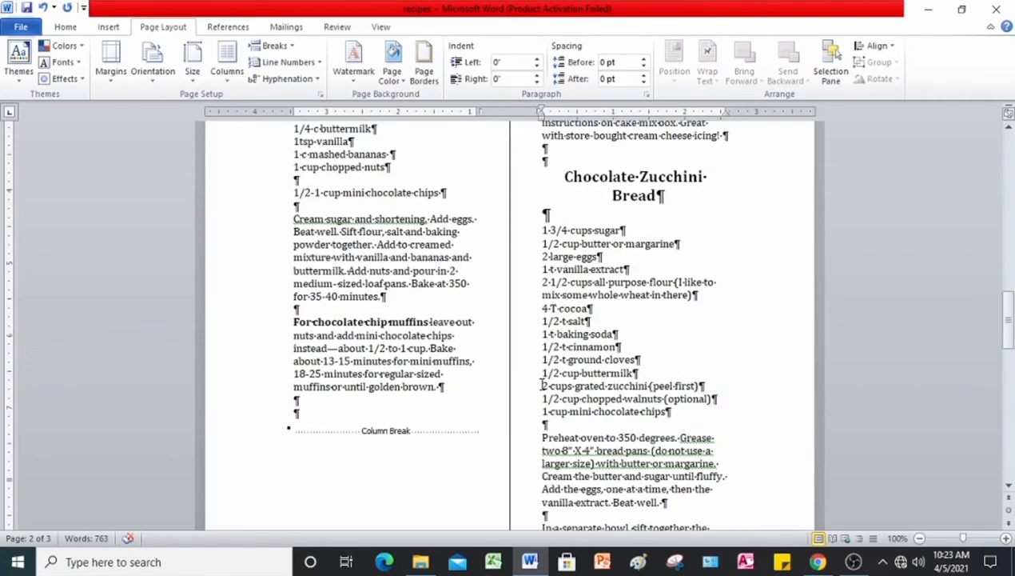
pyautogui.click(565, 175)
# Insert a column break moving Chocolate Zucchini Bread to the top of page 3
pyautogui.click(286, 46)
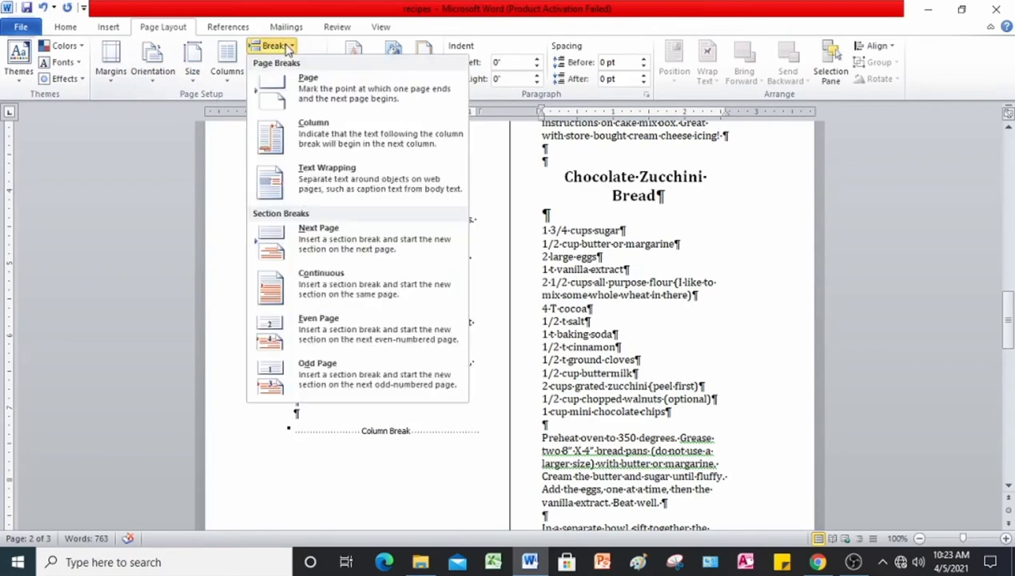
pyautogui.click(356, 142)
pyautogui.scroll(10, 564, 325)
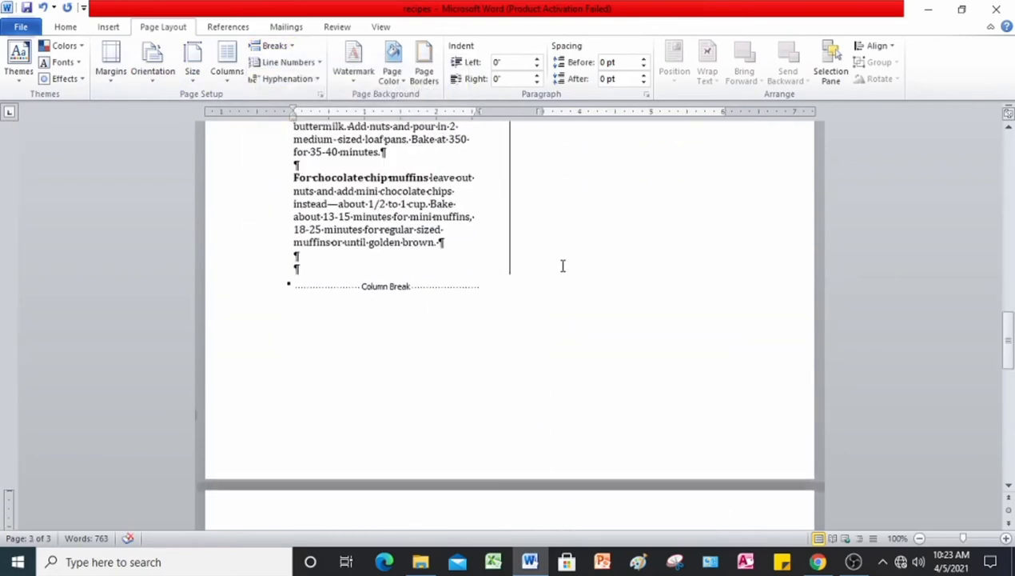
pyautogui.scroll(-12, 564, 264)
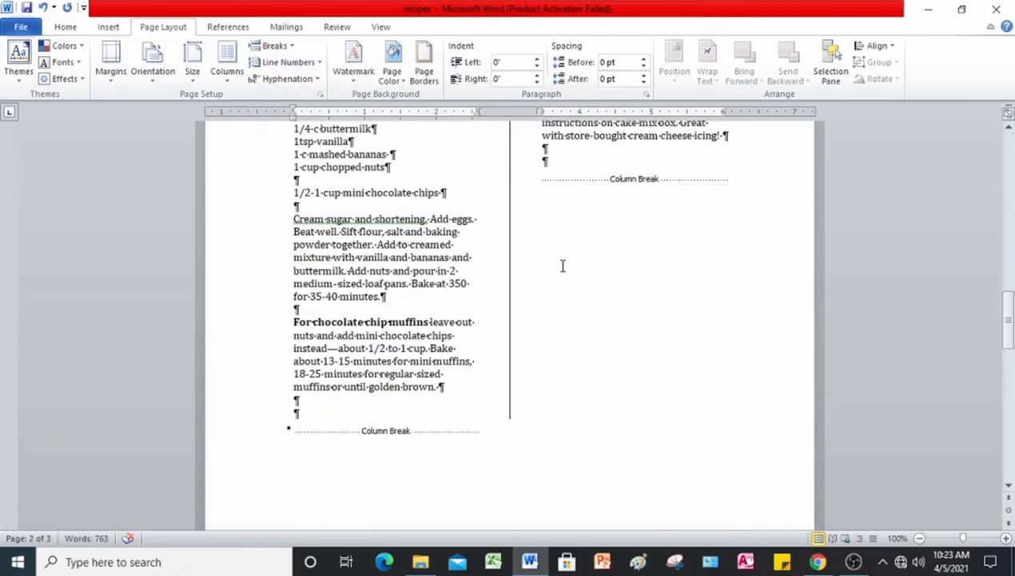
pyautogui.scroll(-3, 561, 266)
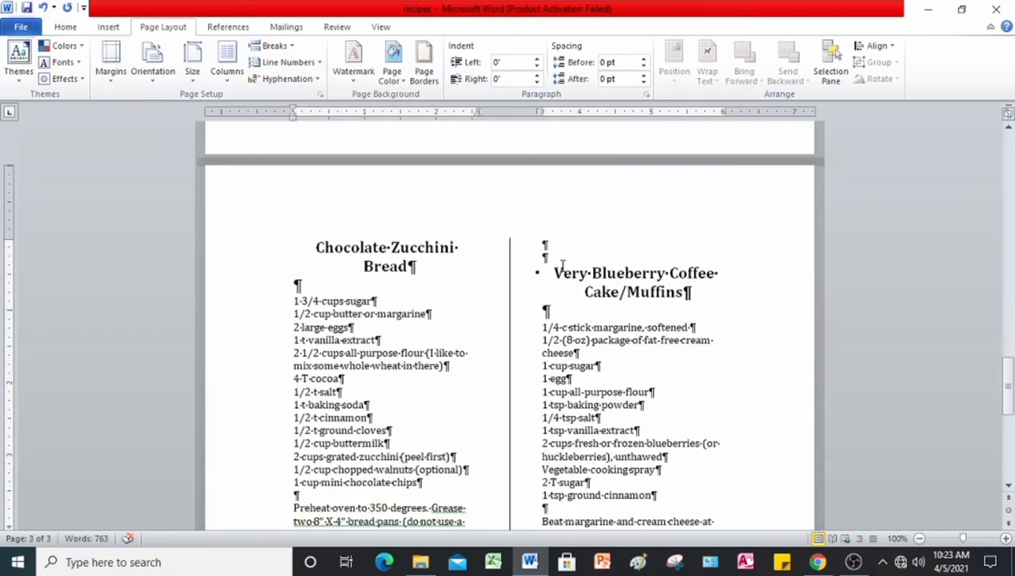
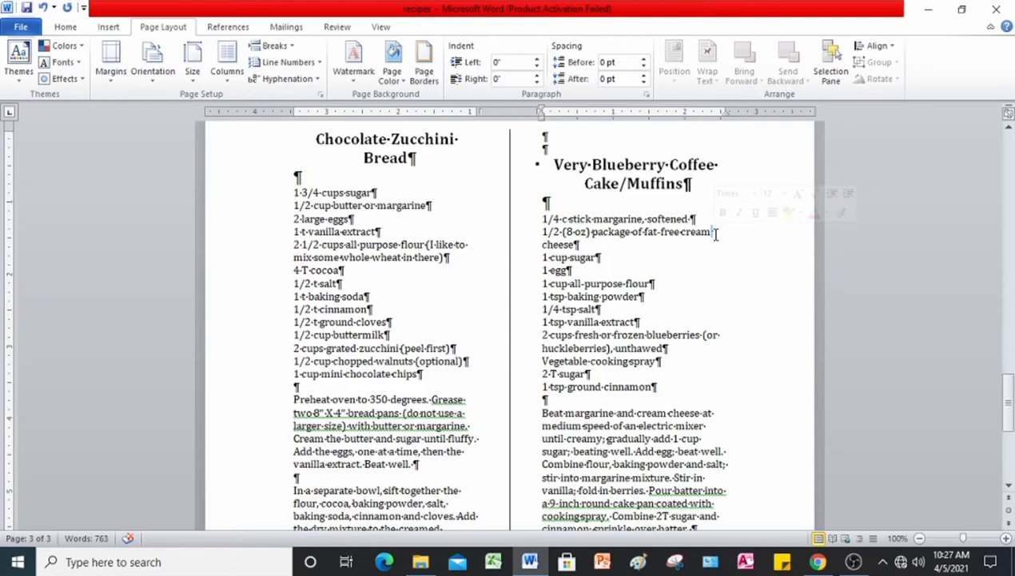
# Join 'cream cheese' with a nonbreaking space and bring up the More Symbols dialog
pyautogui.hotkey('ctrl', 'shift', 'space')
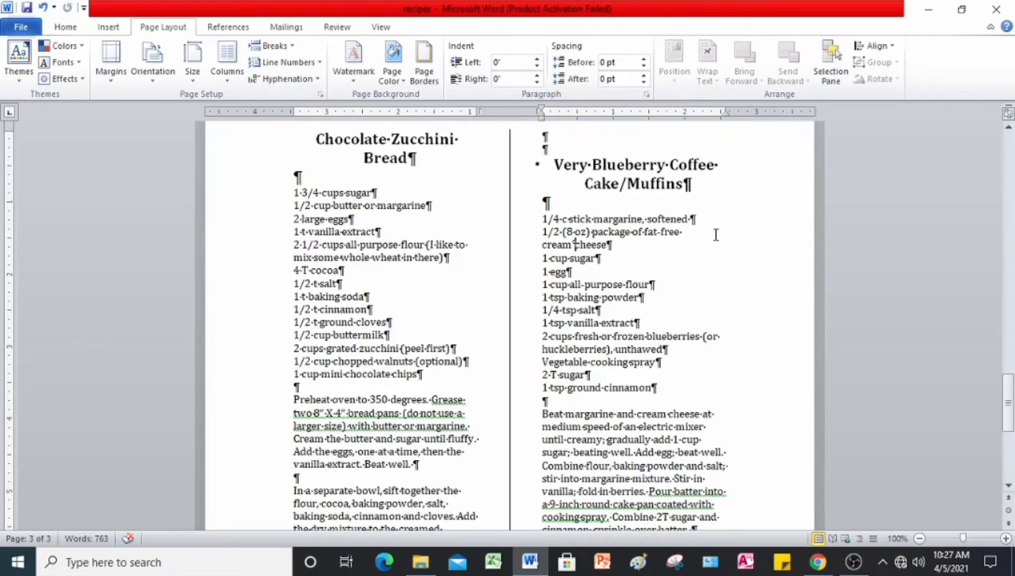
pyautogui.click(112, 27)
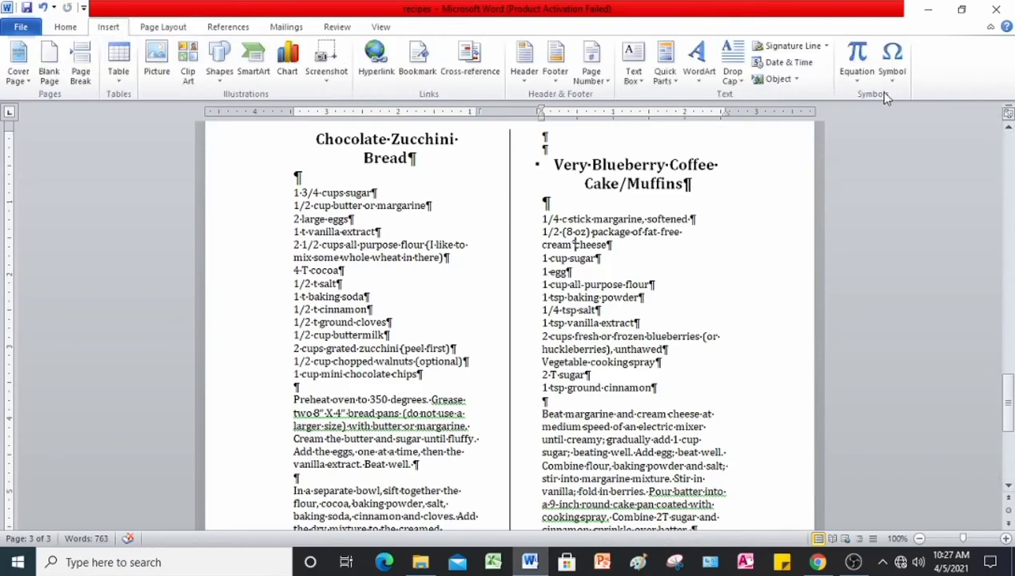
pyautogui.click(892, 68)
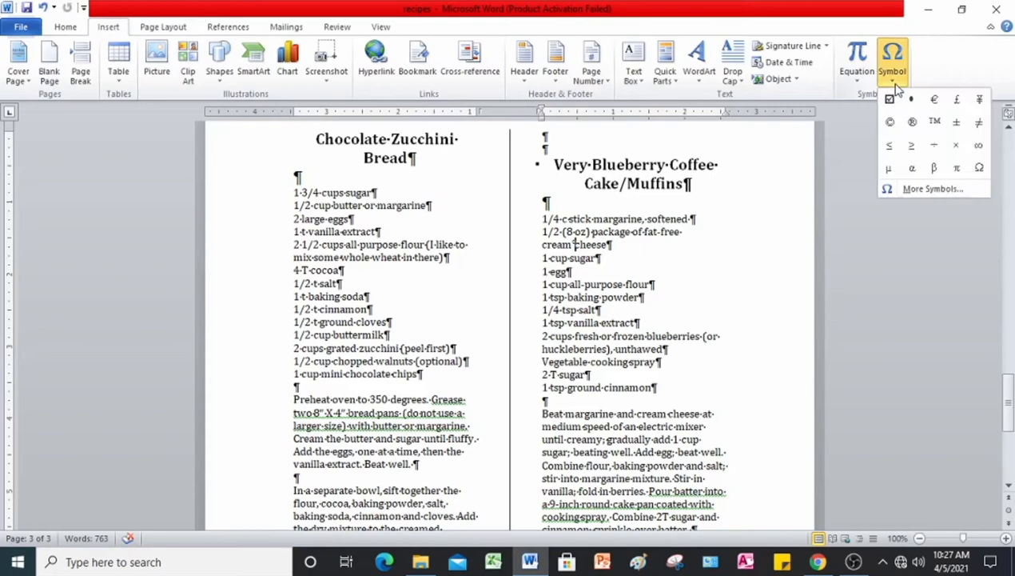
pyautogui.click(913, 188)
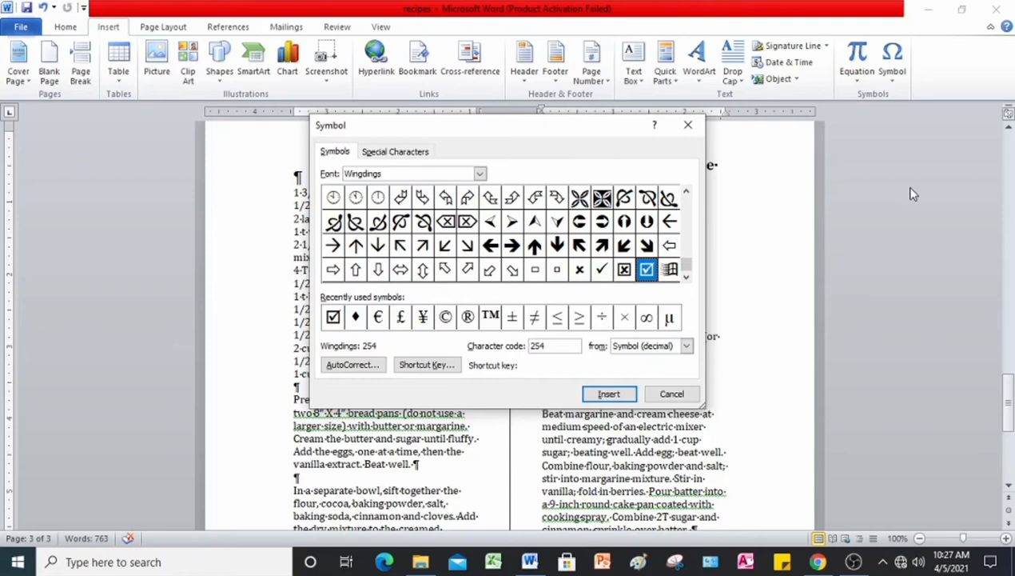
# Insert a Nonbreaking Space after '(or' so '(or huckleberries)' stays together, then close Symbol
pyautogui.click(397, 154)
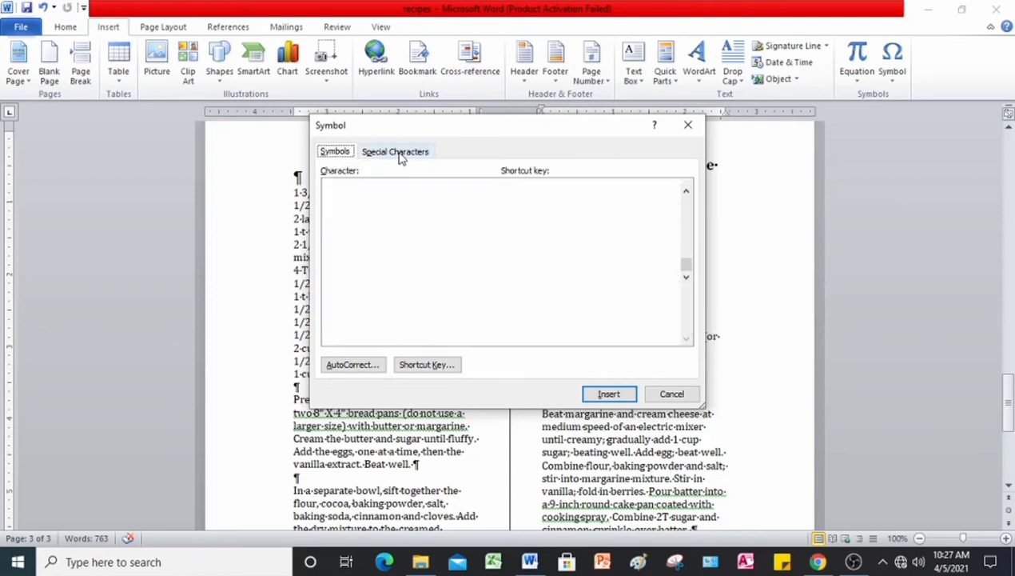
pyautogui.moveTo(541, 130); pyautogui.dragTo(303, 182)
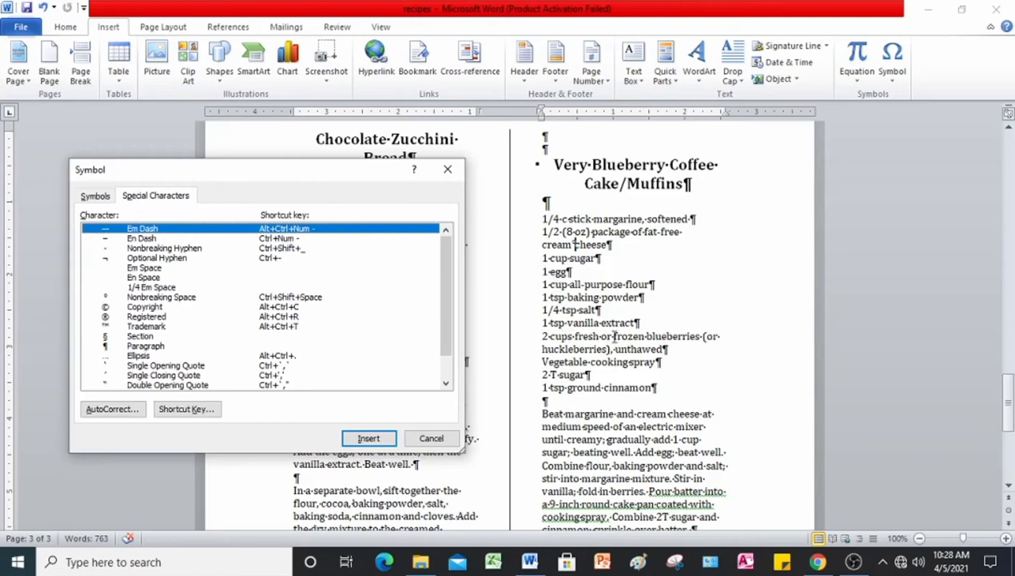
pyautogui.click(718, 336)
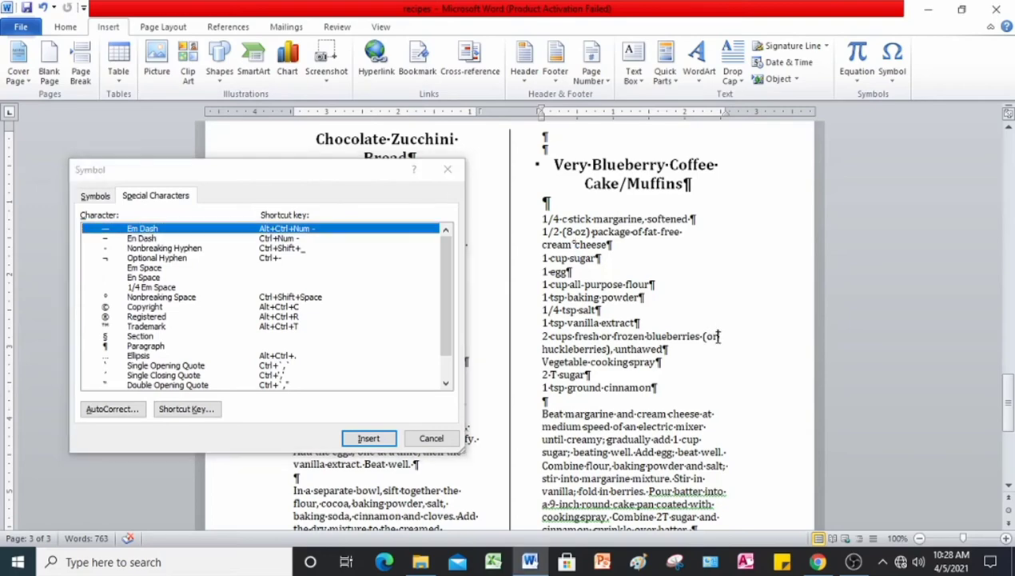
pyautogui.click(152, 299)
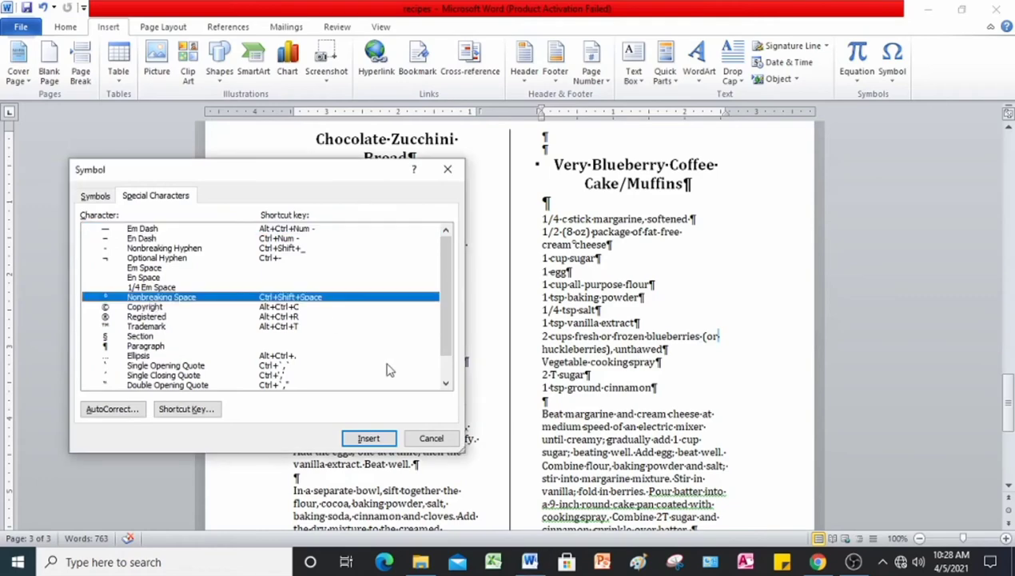
pyautogui.click(372, 439)
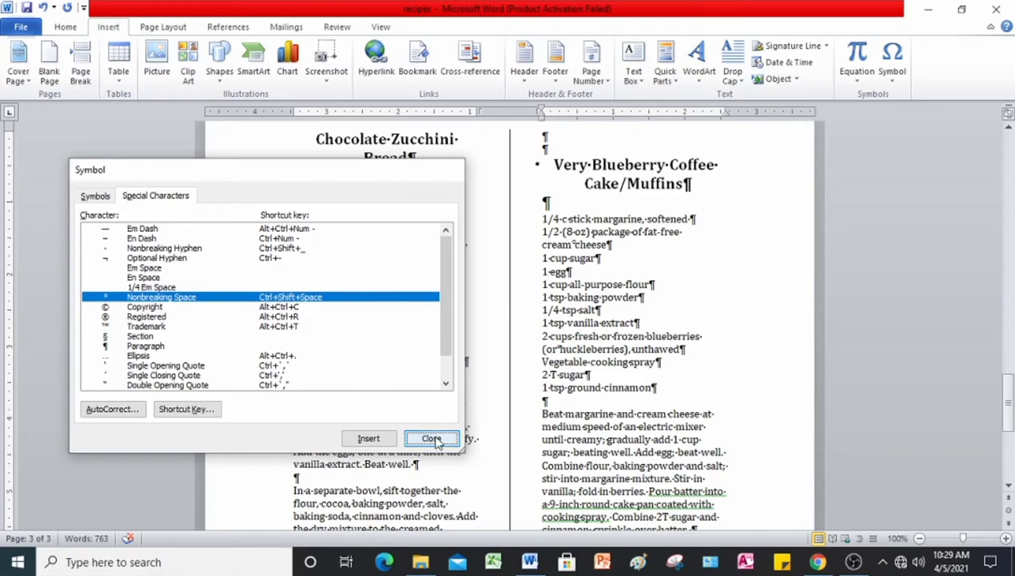
pyautogui.click(433, 439)
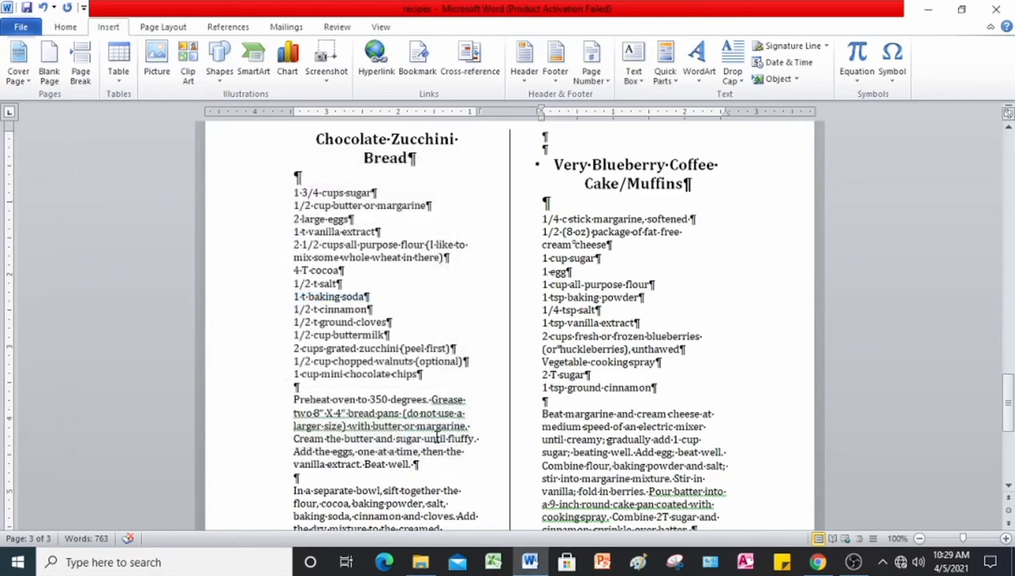
# Turn off Show/Hide ¶ formatting marks and scroll back up to the first page
pyautogui.click(70, 32)
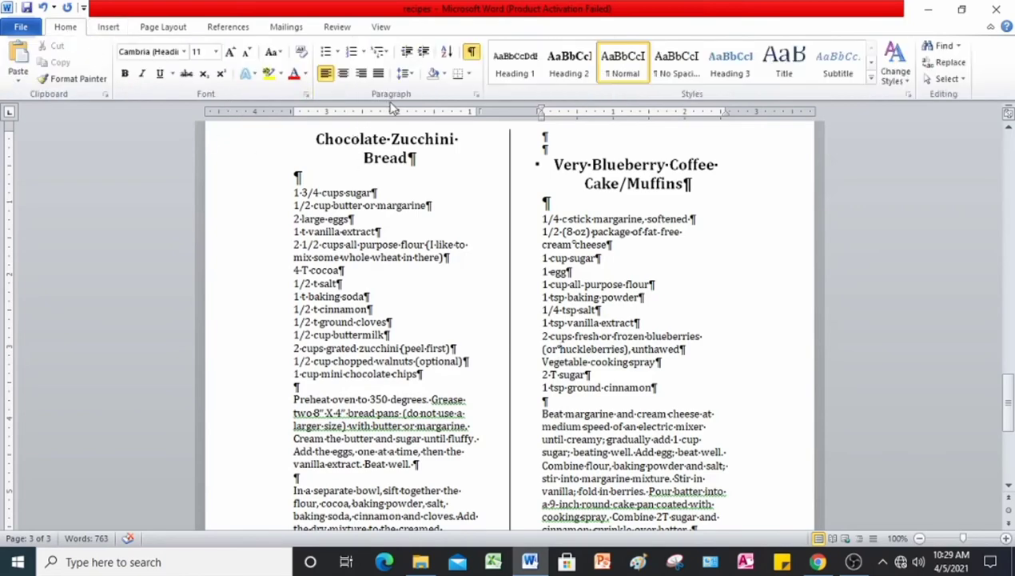
pyautogui.click(473, 52)
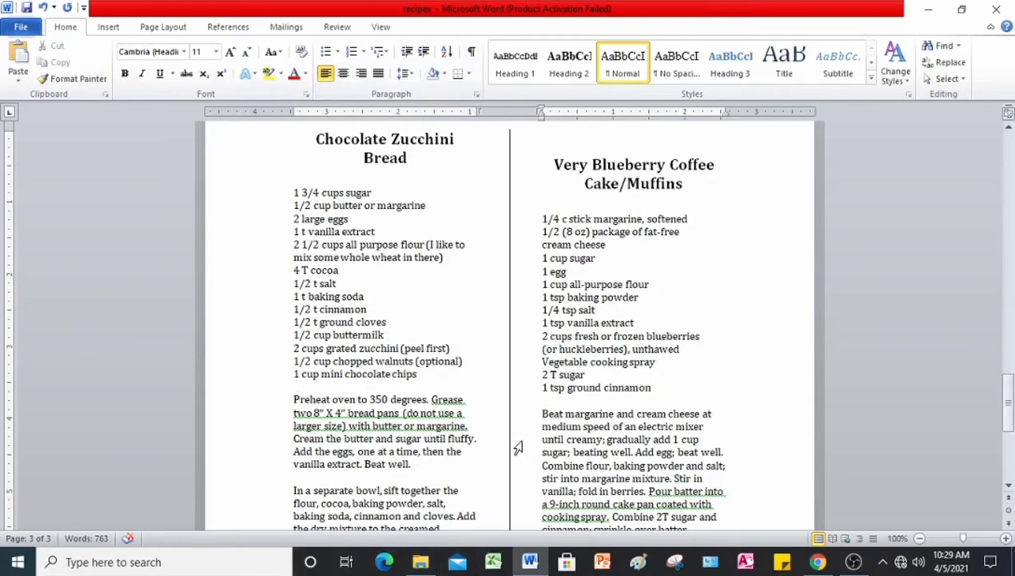
pyautogui.scroll(15, 518, 448)
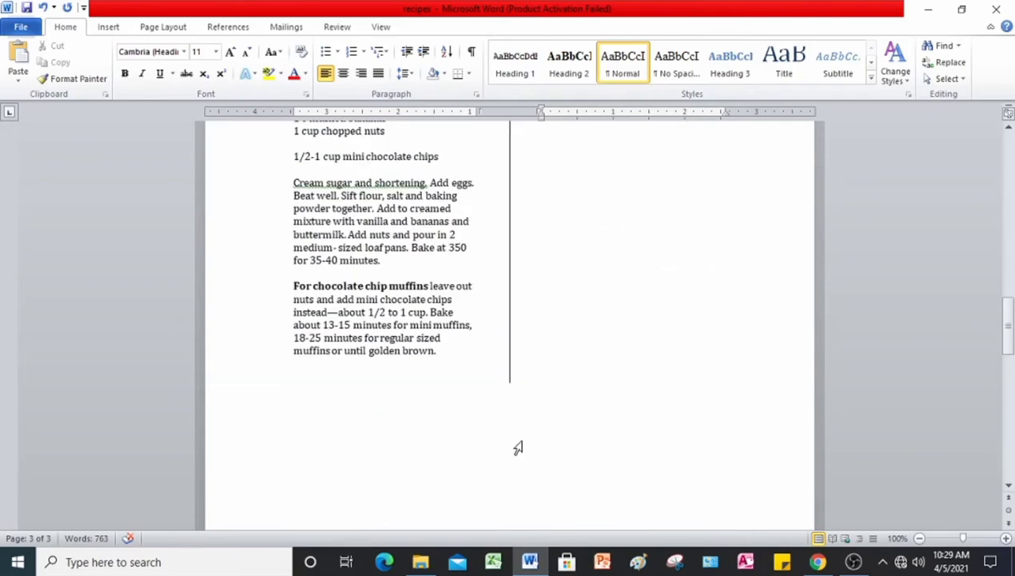
pyautogui.scroll(15, 519, 448)
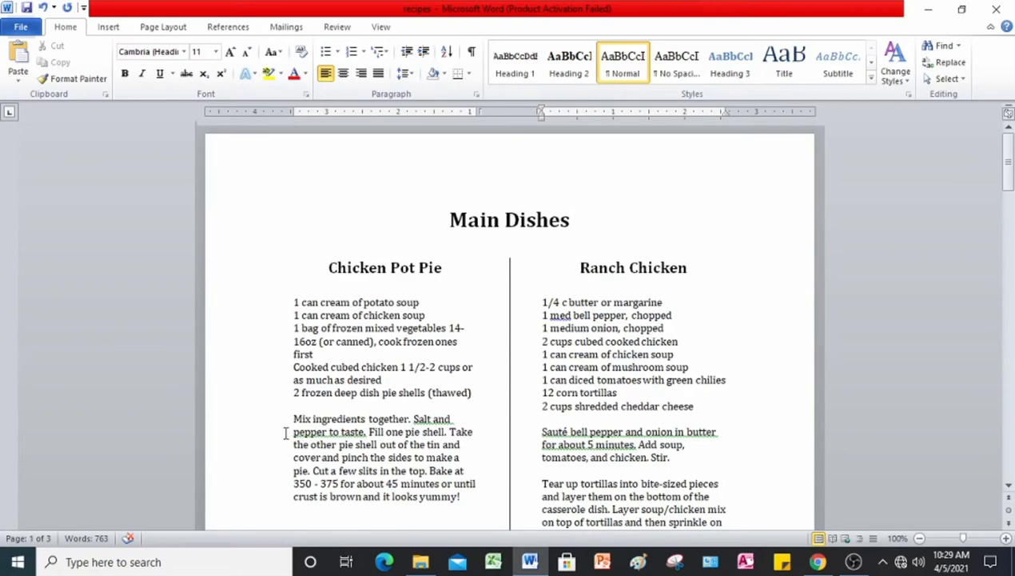
pyautogui.click(382, 28)
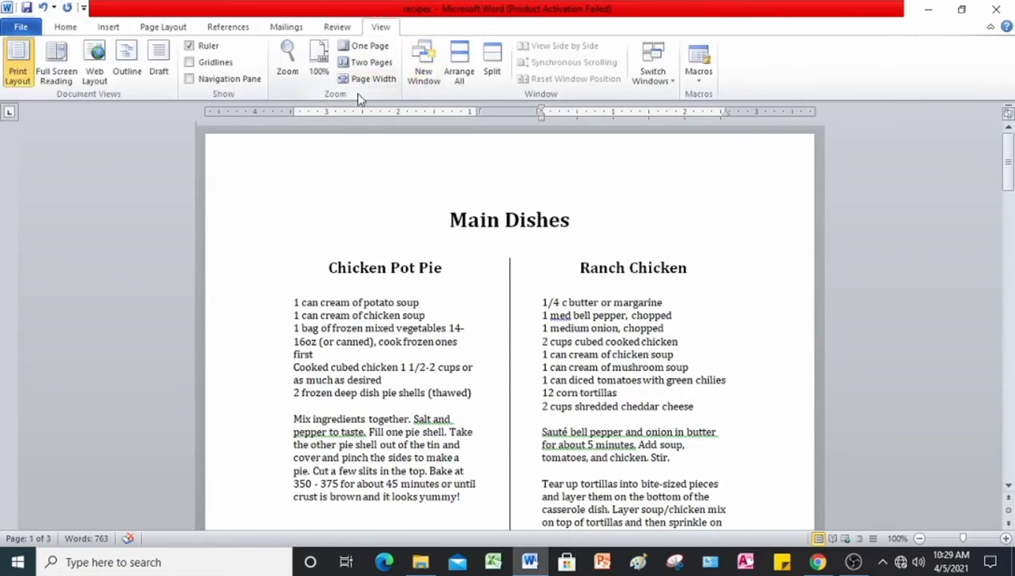
# Show the recipes in Two Pages view and scroll through them
pyautogui.click(370, 64)
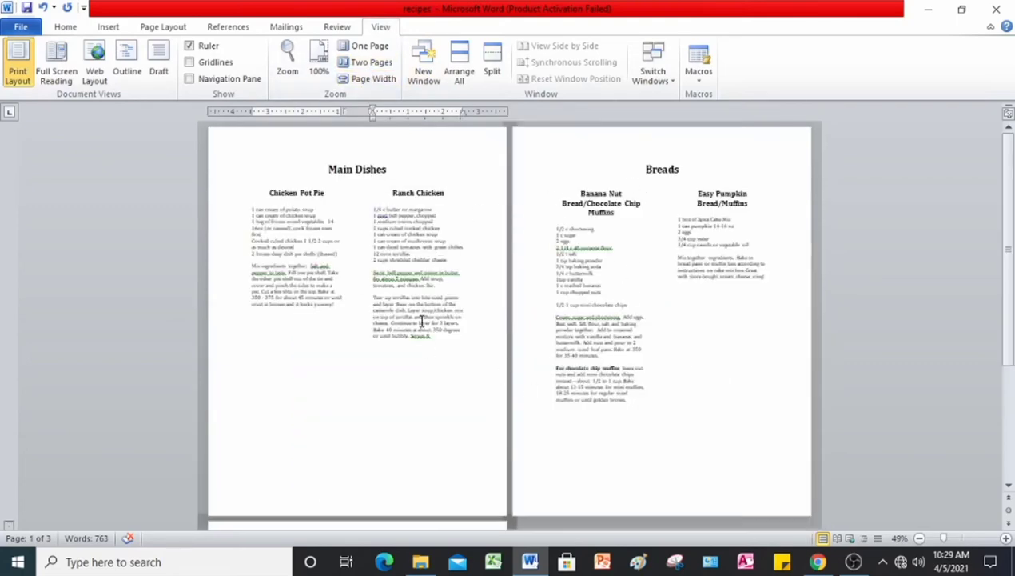
pyautogui.scroll(-5, 422, 320)
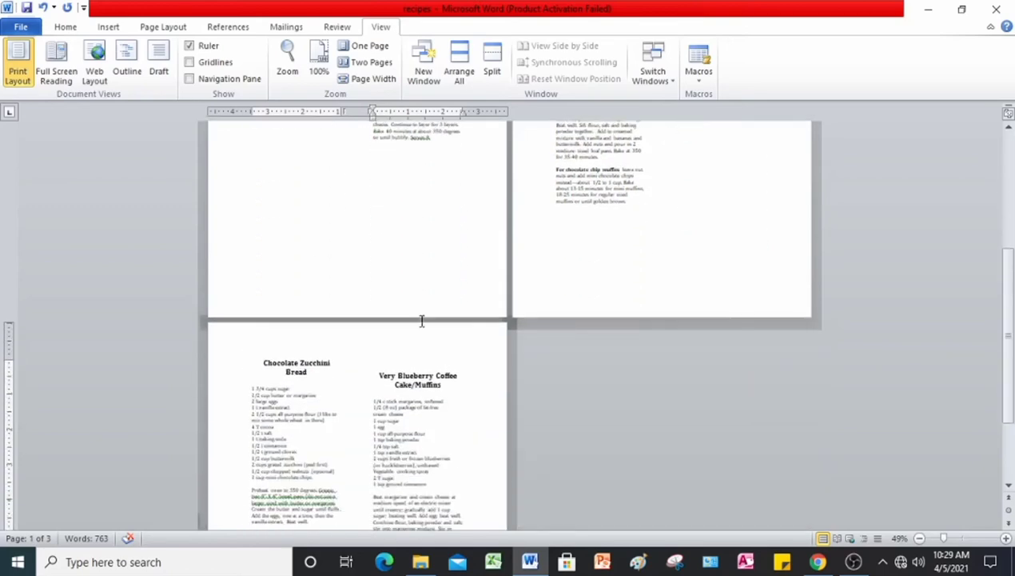
pyautogui.scroll(3, 421, 321)
pyautogui.scroll(2, 422, 321)
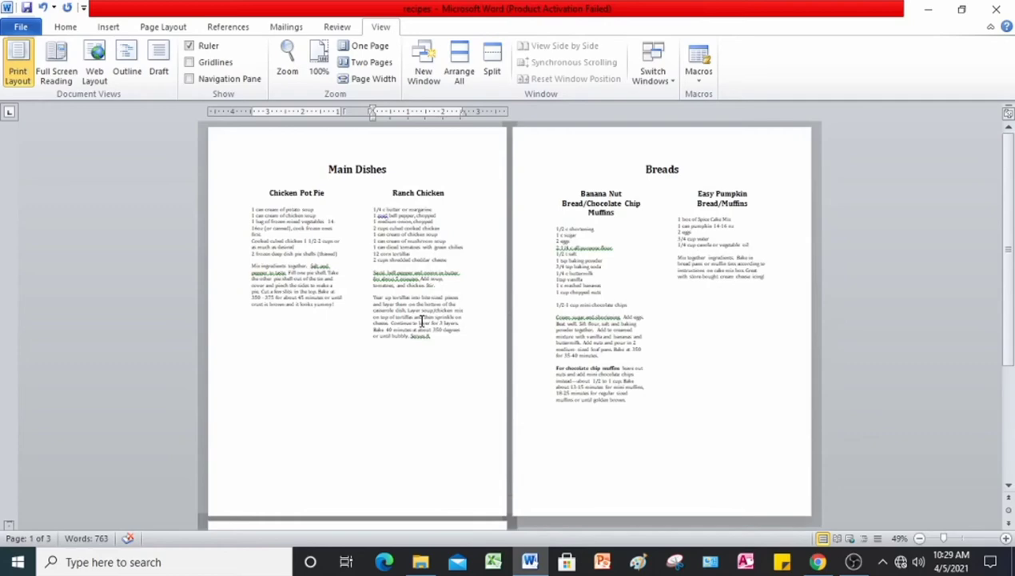
pyautogui.scroll(-4, 422, 321)
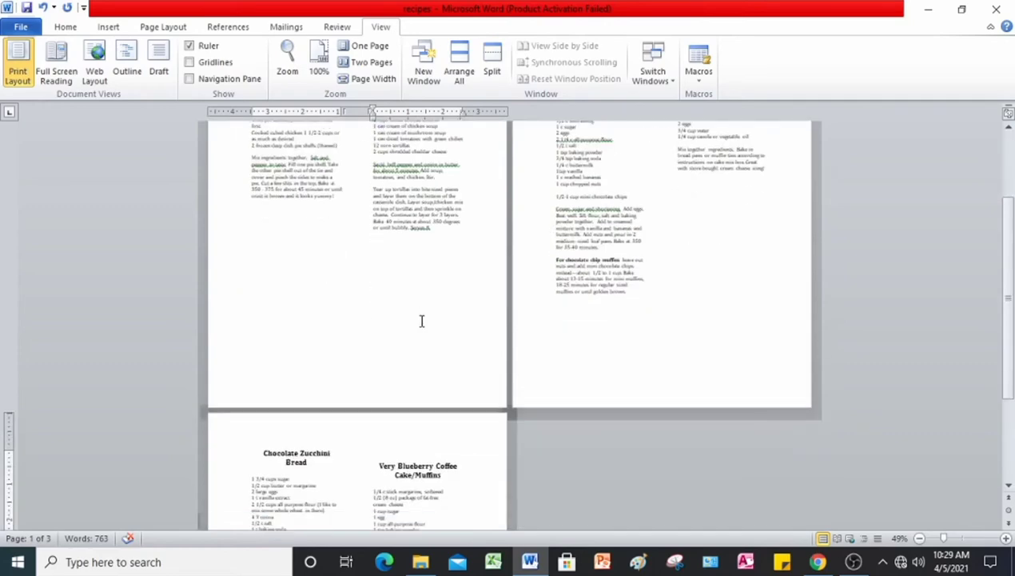
pyautogui.scroll(1, 422, 354)
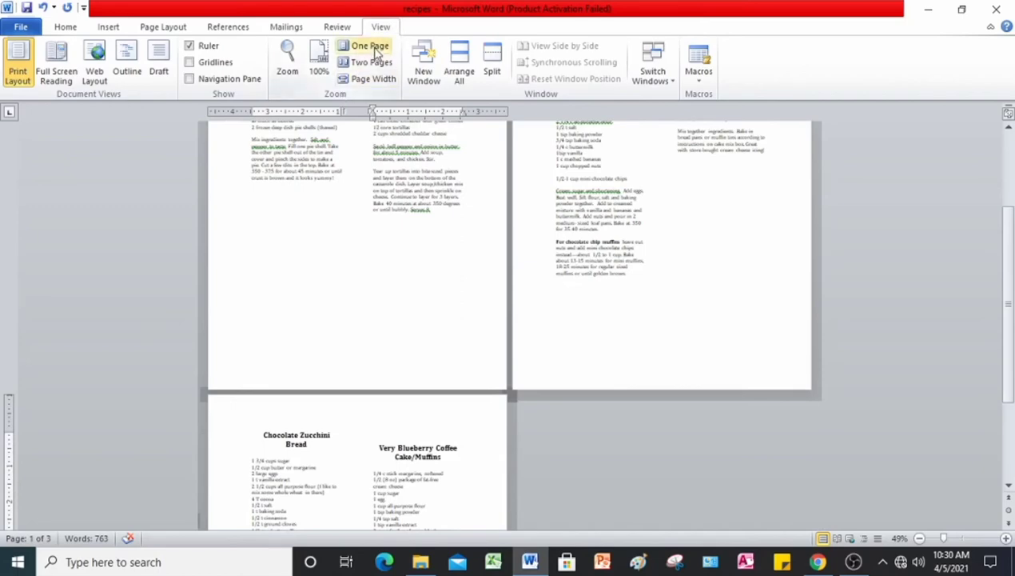
# Return to One Page at 100% and scroll through the Breads section
pyautogui.click(319, 64)
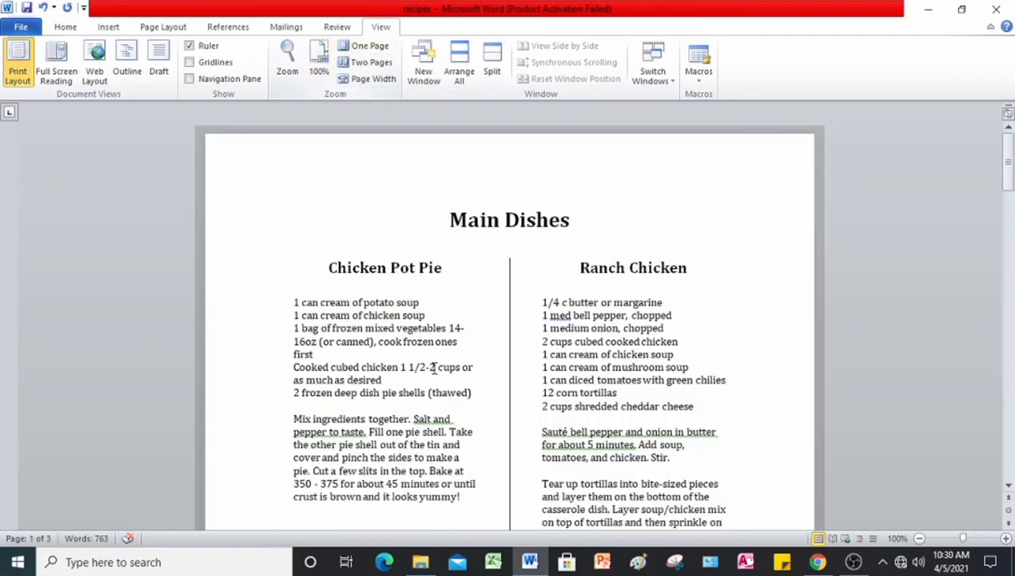
pyautogui.scroll(-3, 462, 387)
pyautogui.scroll(-10, 462, 387)
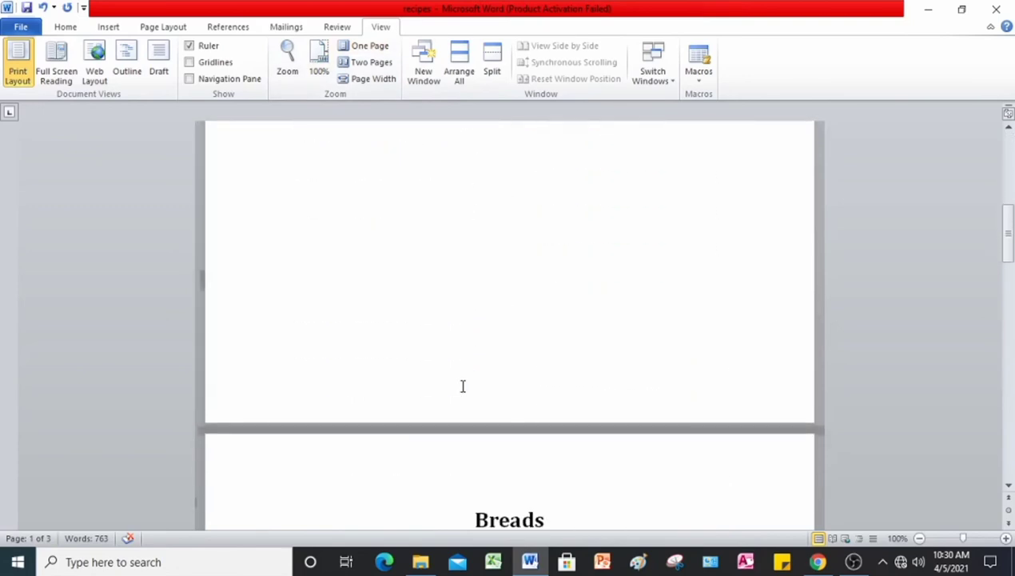
pyautogui.scroll(-8, 462, 386)
pyautogui.scroll(3, 462, 386)
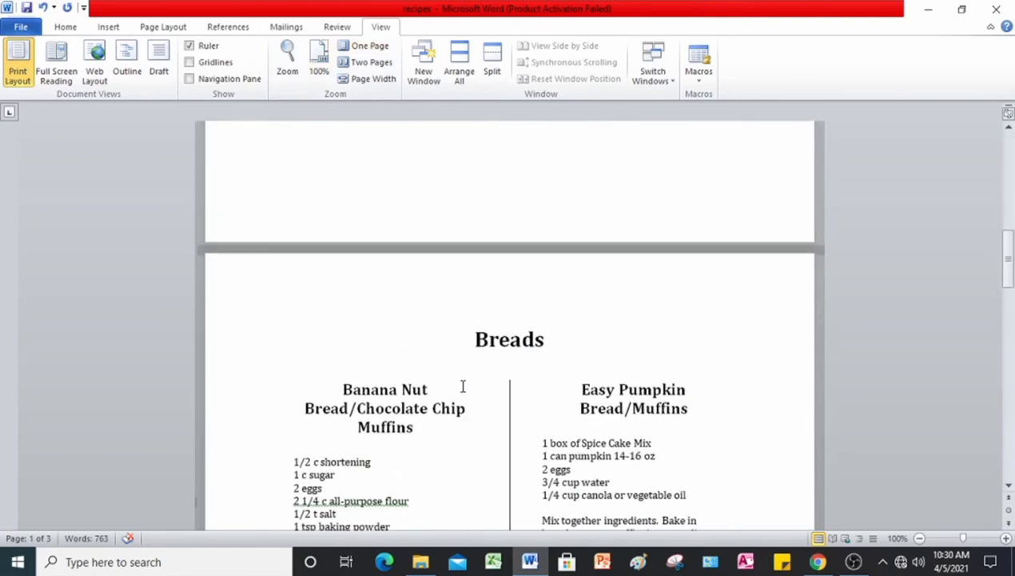
pyautogui.scroll(1, 462, 387)
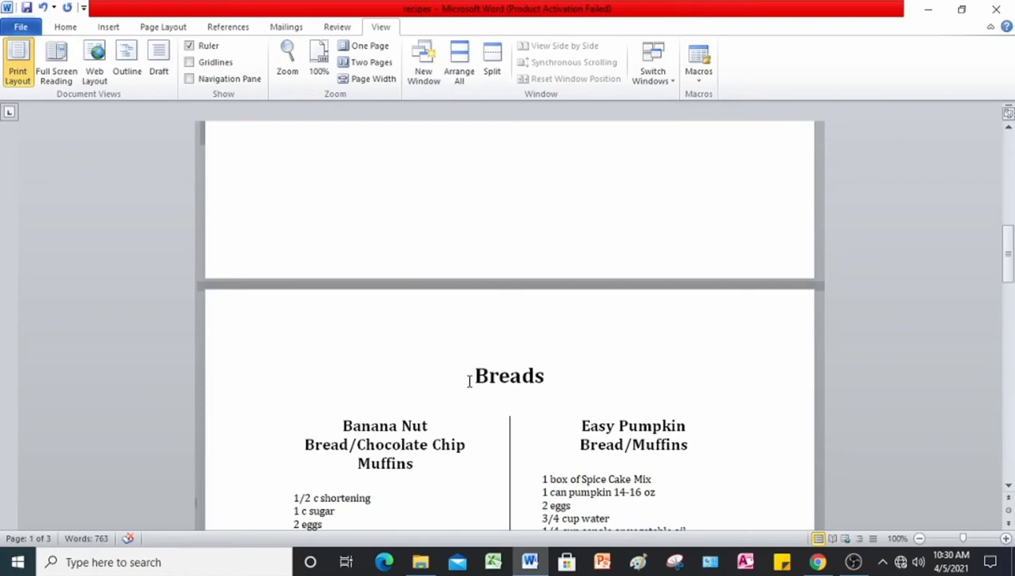
# Save the recipes as favorite_recipes in the Answer folder, then exit Word
pyautogui.click(32, 30)
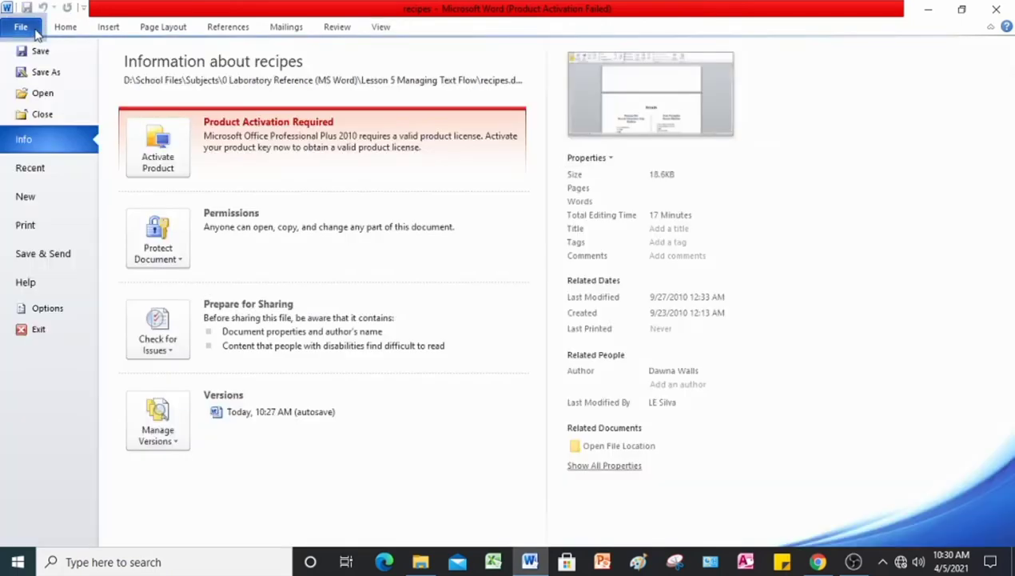
pyautogui.click(45, 71)
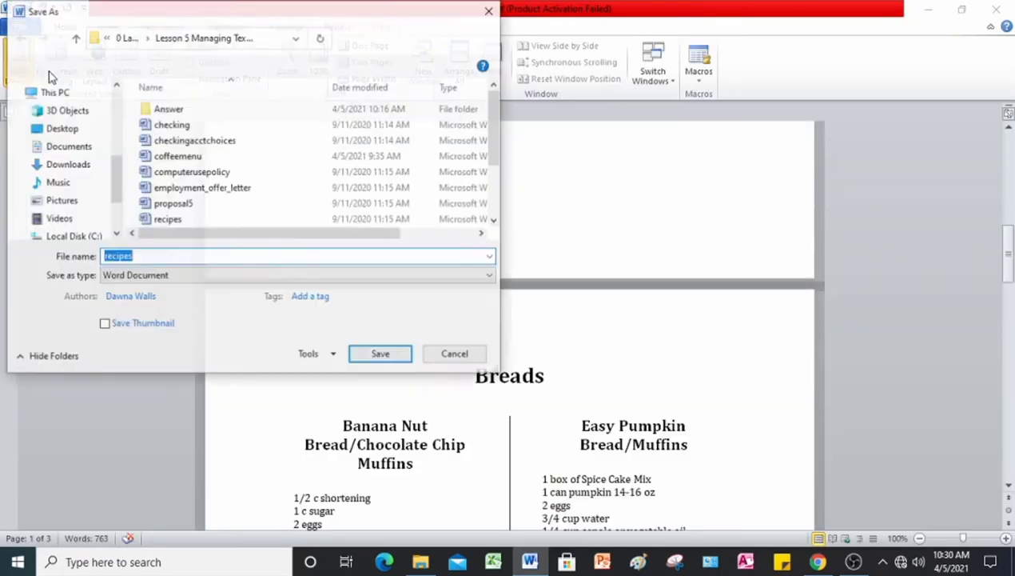
pyautogui.doubleClick(172, 110)
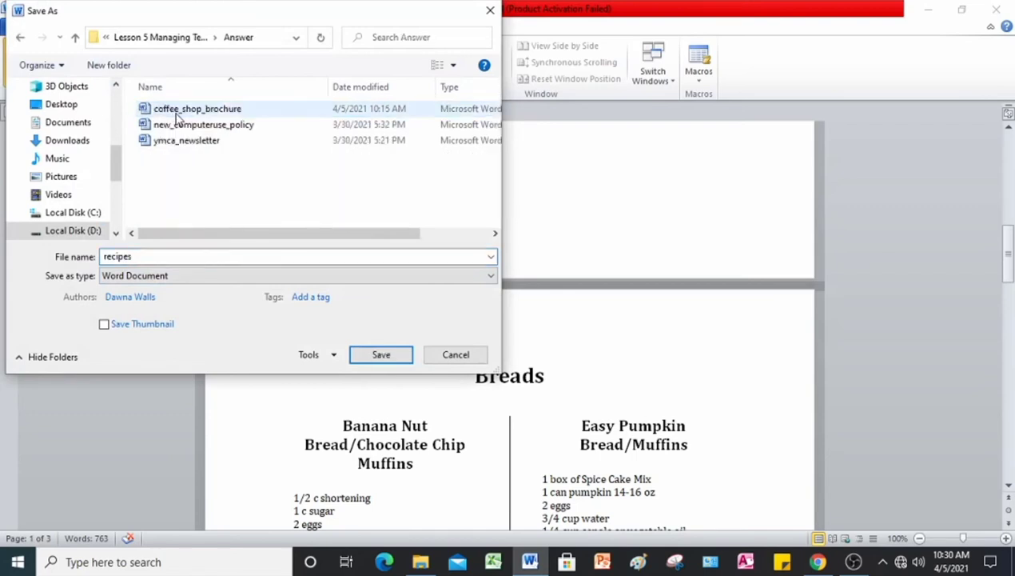
pyautogui.doubleClick(155, 256)
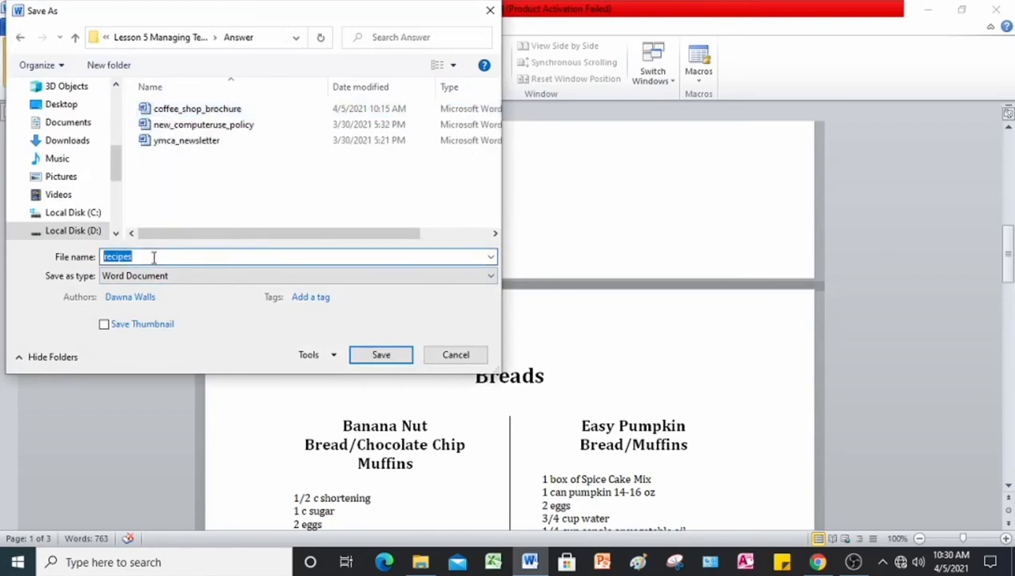
pyautogui.click(153, 257)
pyautogui.press('BackSpace')
pyautogui.press('BackSpace')
pyautogui.press('BackSpace')
pyautogui.press('BackSpace')
pyautogui.press('BackSpace')
pyautogui.press('BackSpace')
pyautogui.write('favorite_recipe')
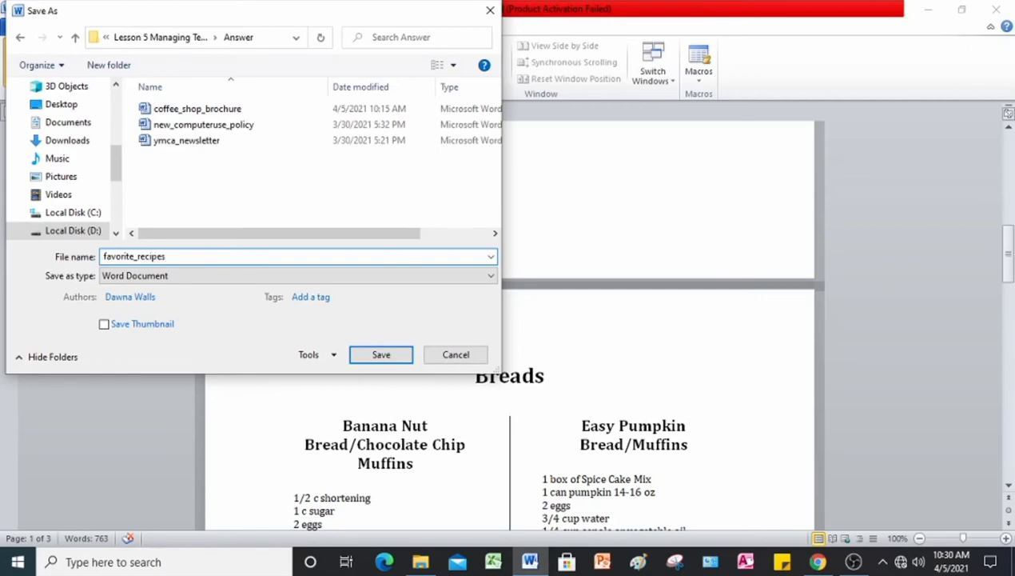
pyautogui.click(386, 355)
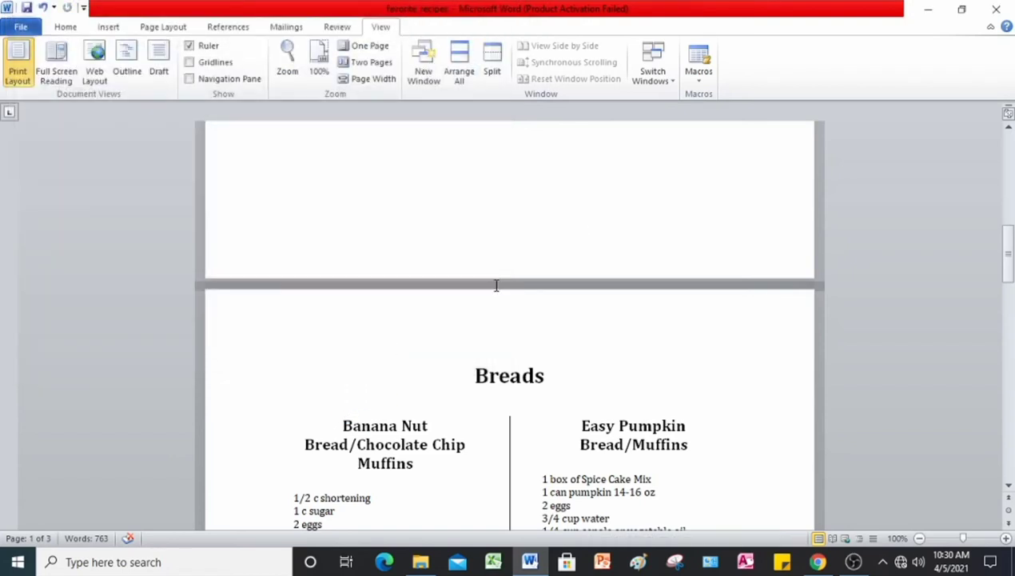
pyautogui.click(1010, 6)
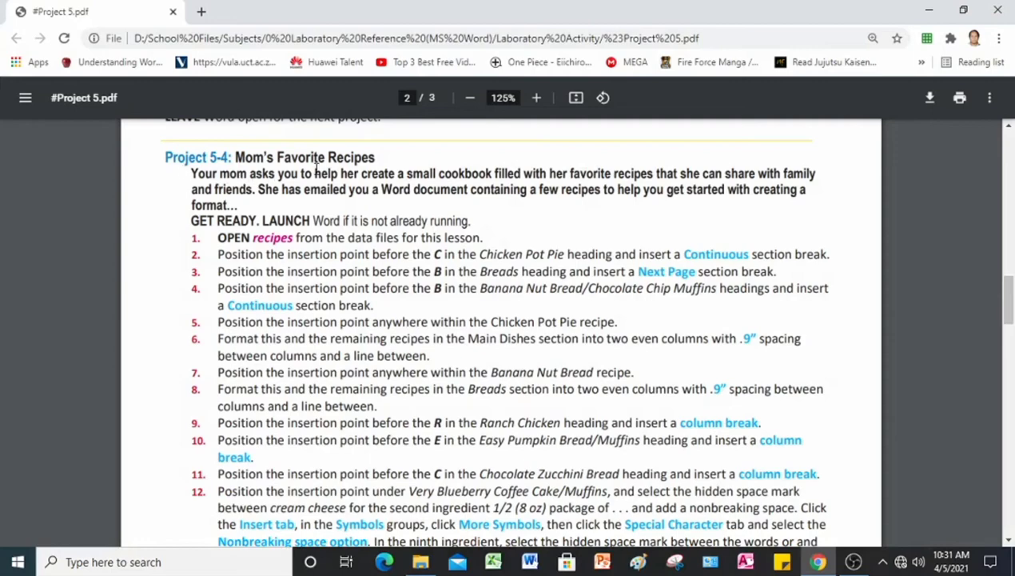
# Scroll the PDF to the Project 5-5 Threefold Bank Brochure steps and Figure 5-21
pyautogui.scroll(-2, 415, 307)
pyautogui.scroll(-5, 415, 308)
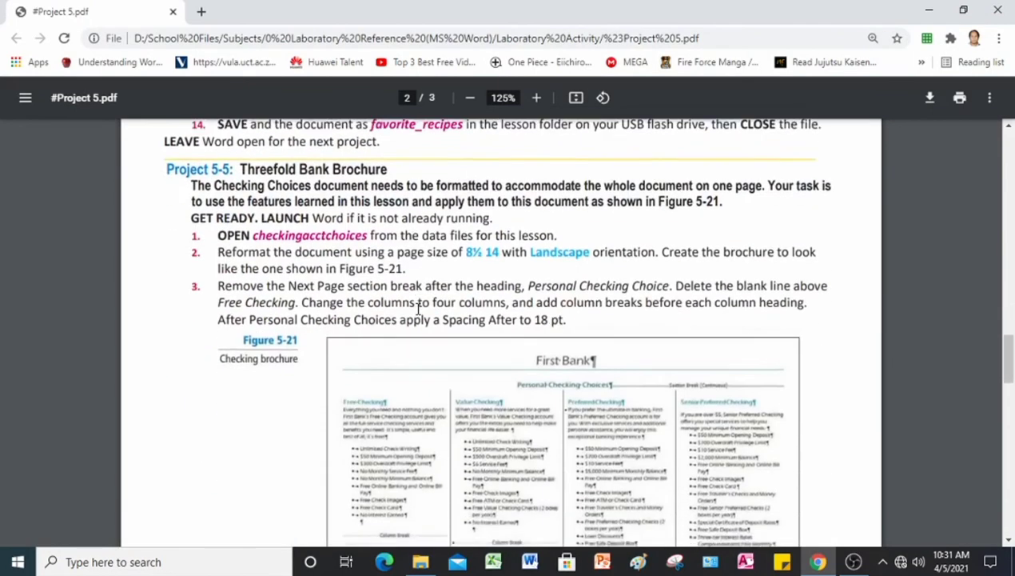
pyautogui.scroll(3, 414, 307)
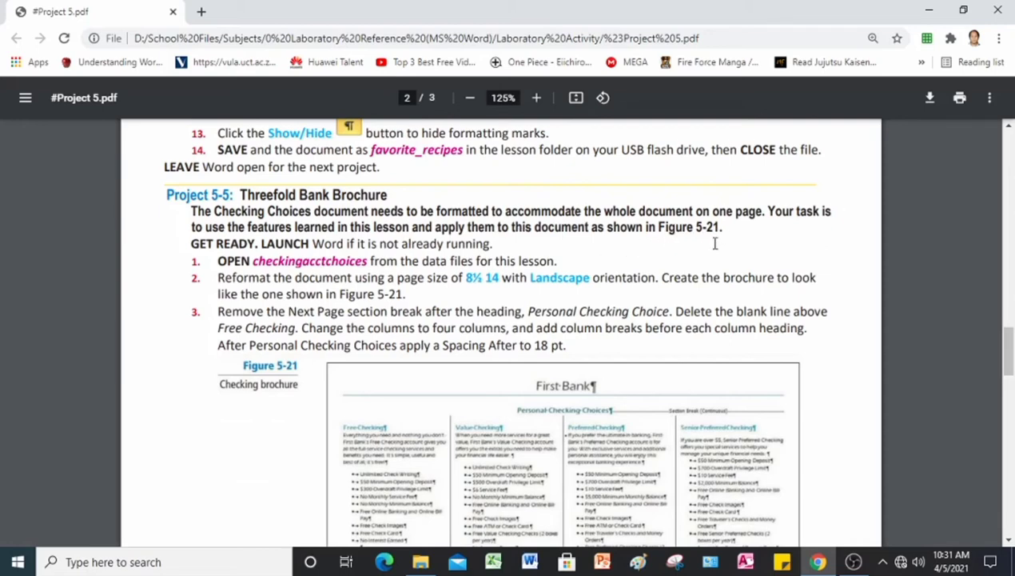
pyautogui.scroll(-3, 715, 244)
pyautogui.scroll(1, 715, 244)
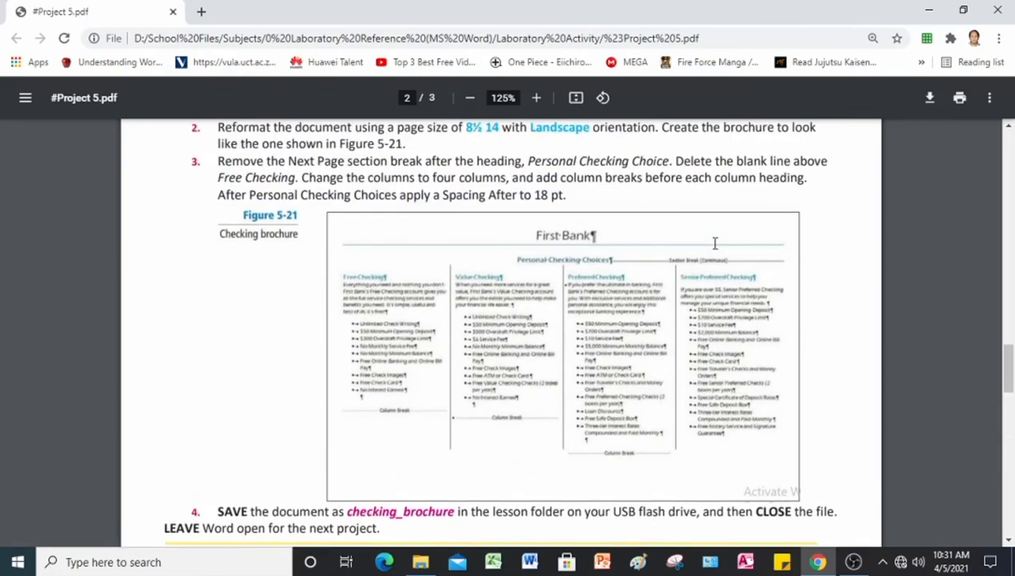
pyautogui.scroll(2, 715, 244)
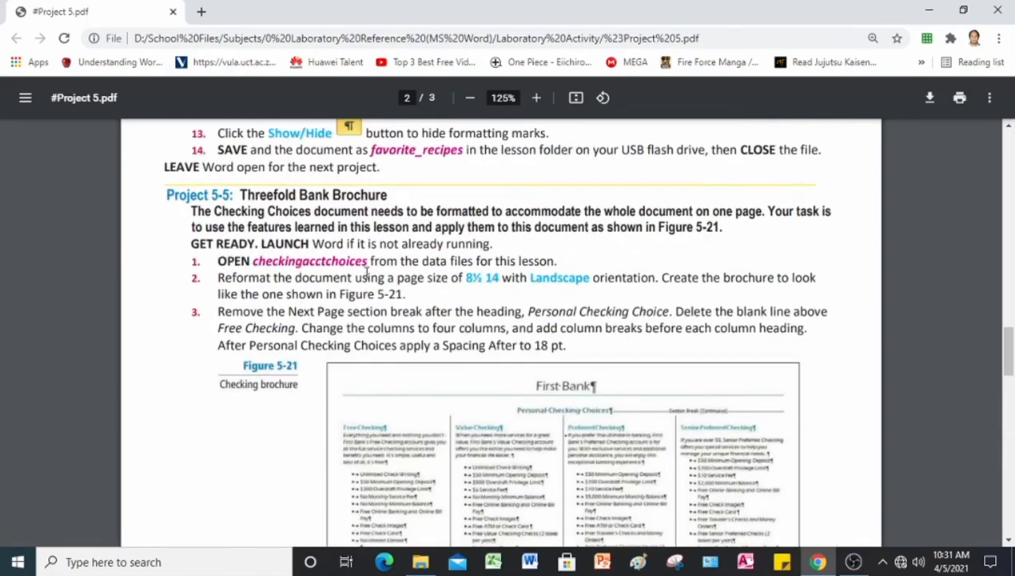
pyautogui.scroll(-1, 364, 274)
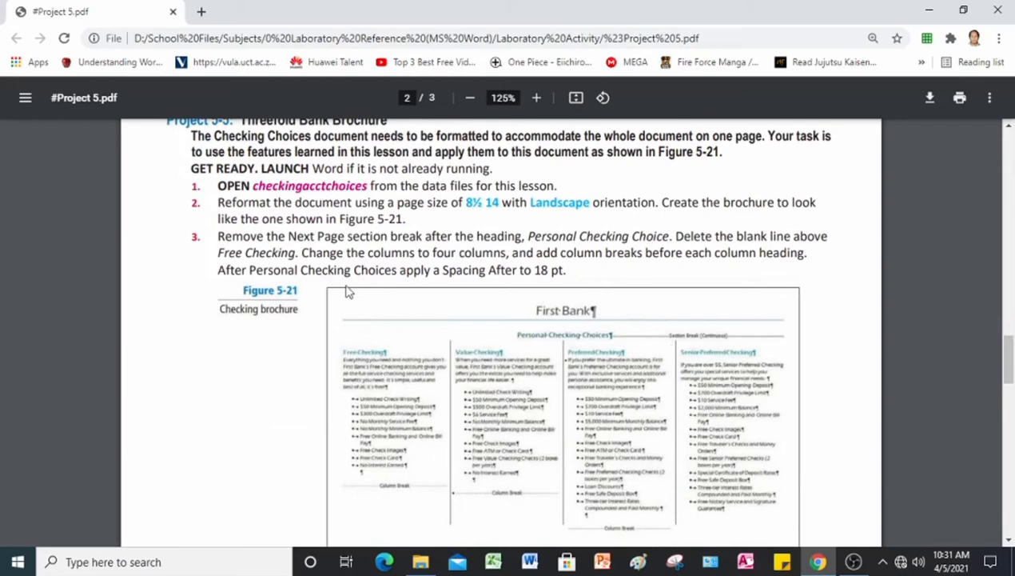
# Dismiss the activation notice and open checkingacctchoices from the Lesson 5 folder in Word
pyautogui.click(544, 569)
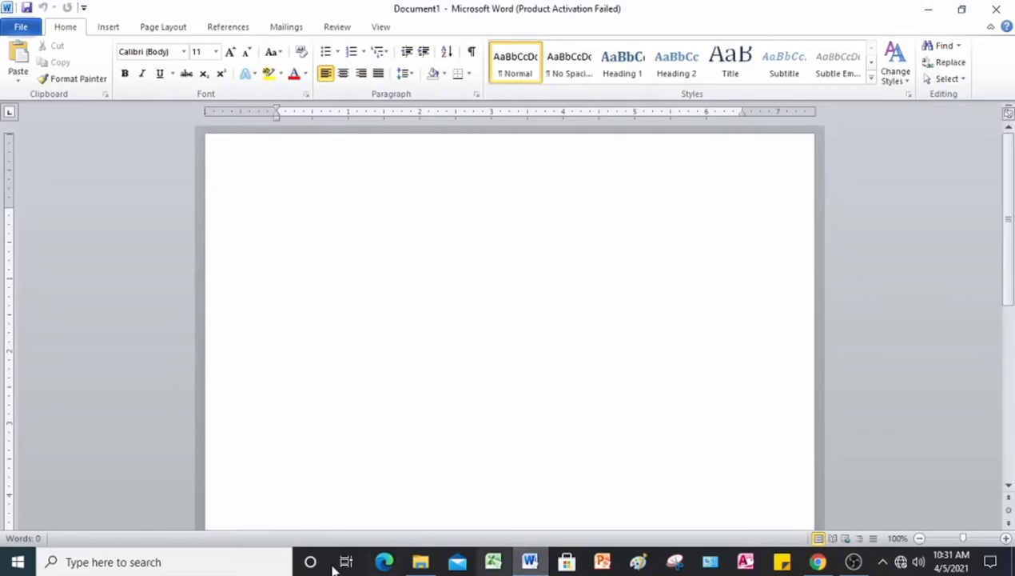
pyautogui.click(23, 26)
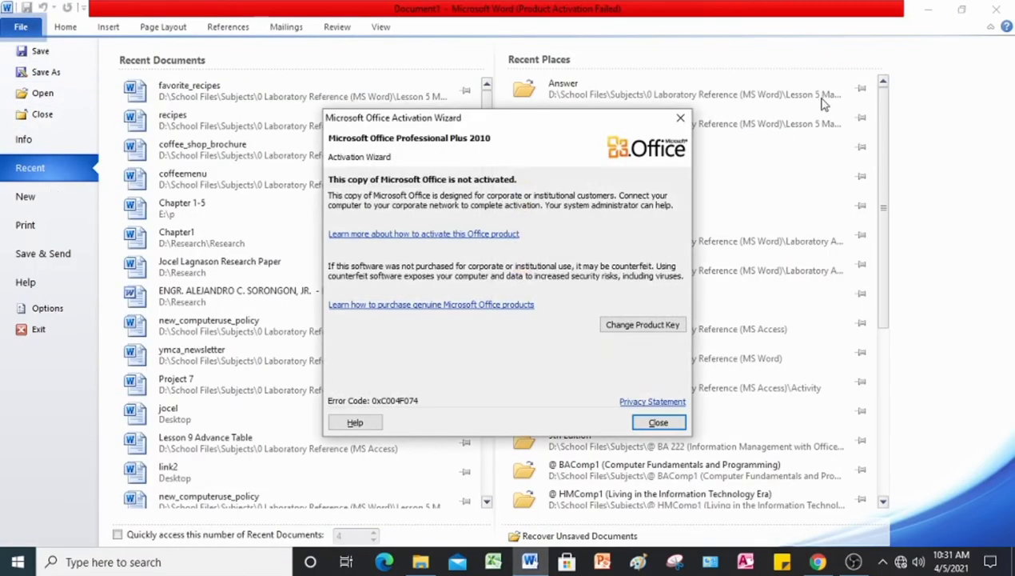
pyautogui.click(681, 118)
pyautogui.click(59, 95)
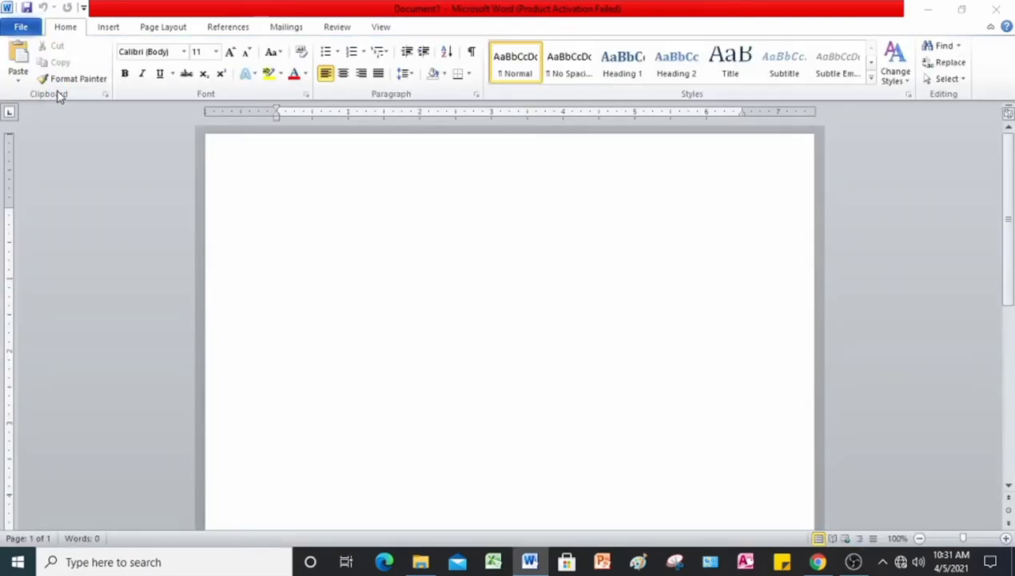
pyautogui.scroll(2, 111, 146)
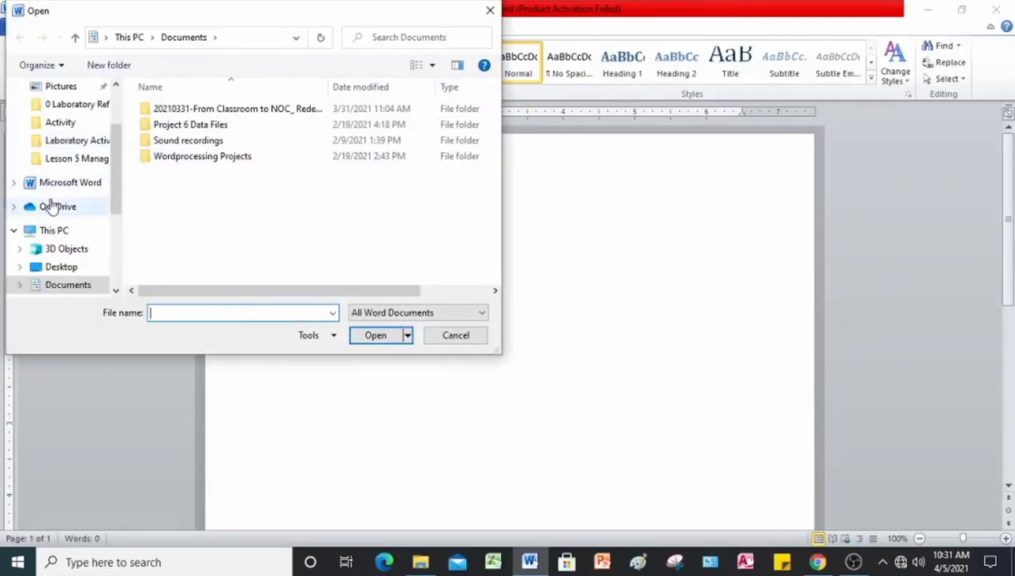
pyautogui.click(76, 160)
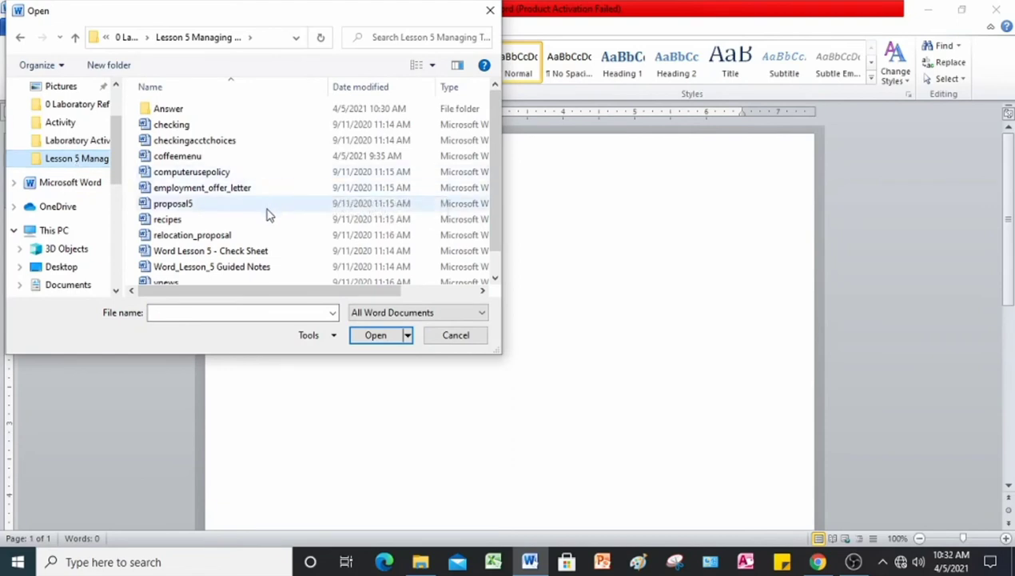
pyautogui.click(223, 141)
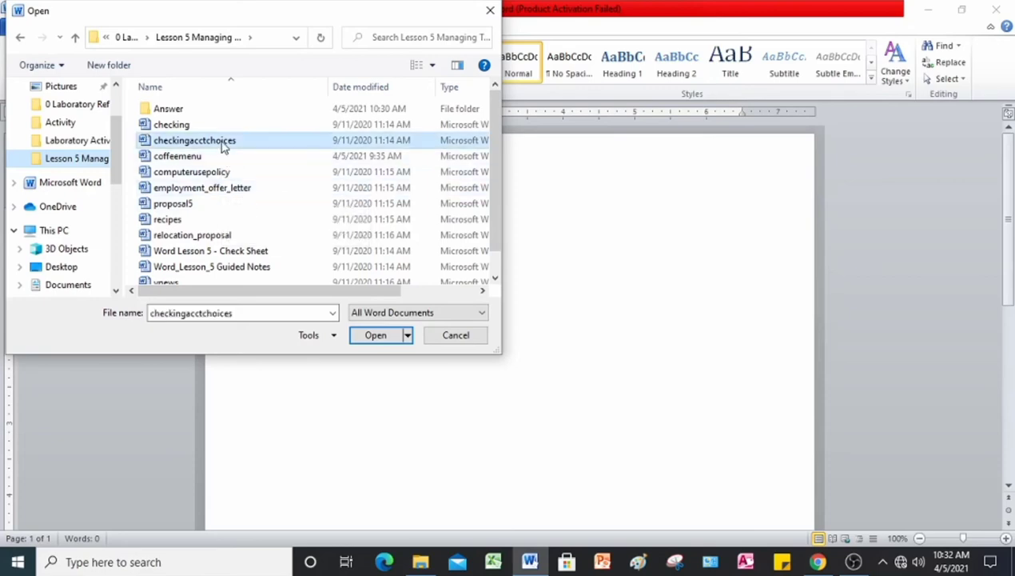
pyautogui.click(375, 335)
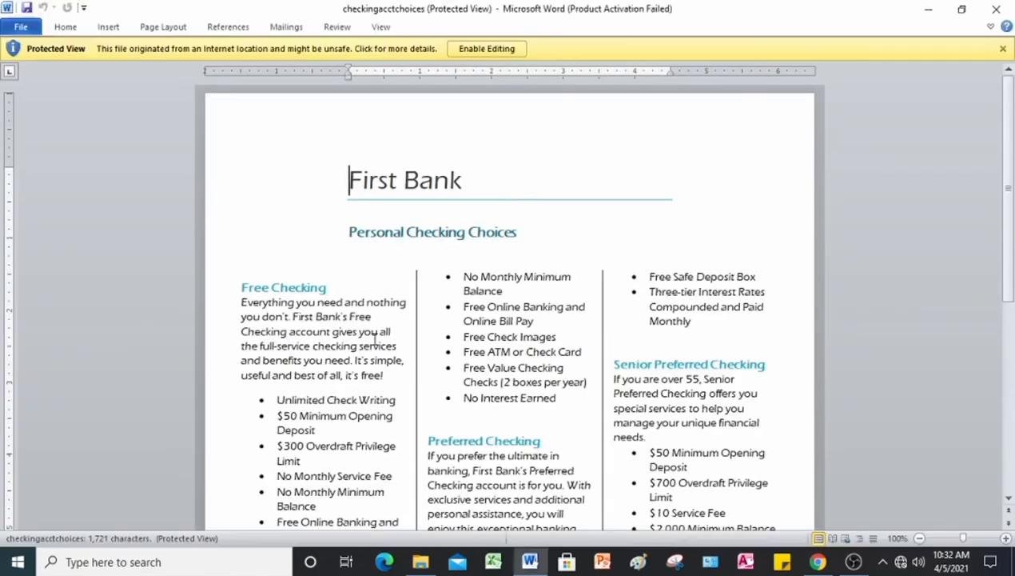
# Enable editing on the Protected View checkingacctchoices document
pyautogui.click(490, 49)
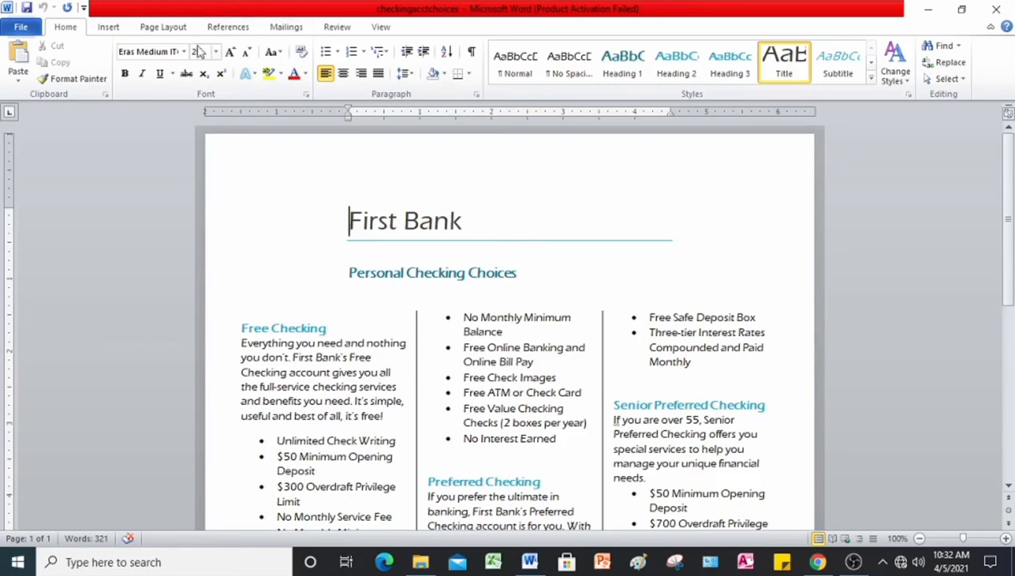
# Change the paper height to 14" for 8.5 x 14 paper, ignoring the margins warning
pyautogui.click(163, 27)
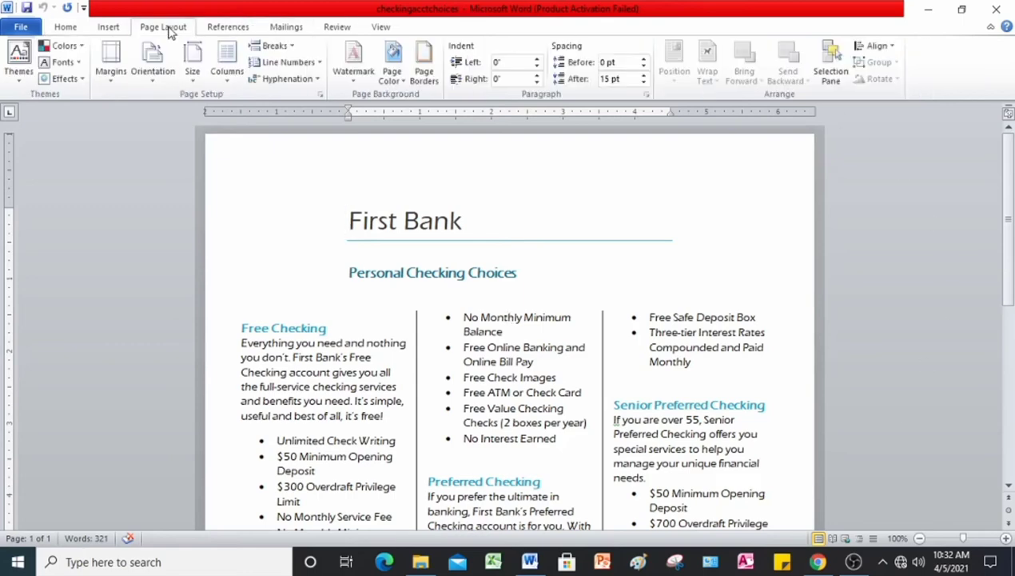
pyautogui.click(193, 74)
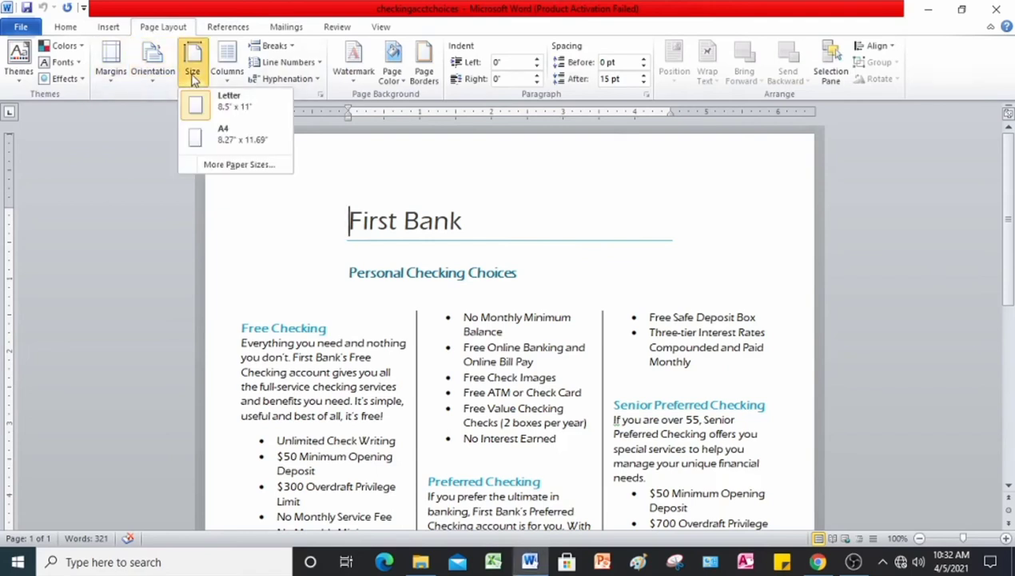
pyautogui.click(221, 166)
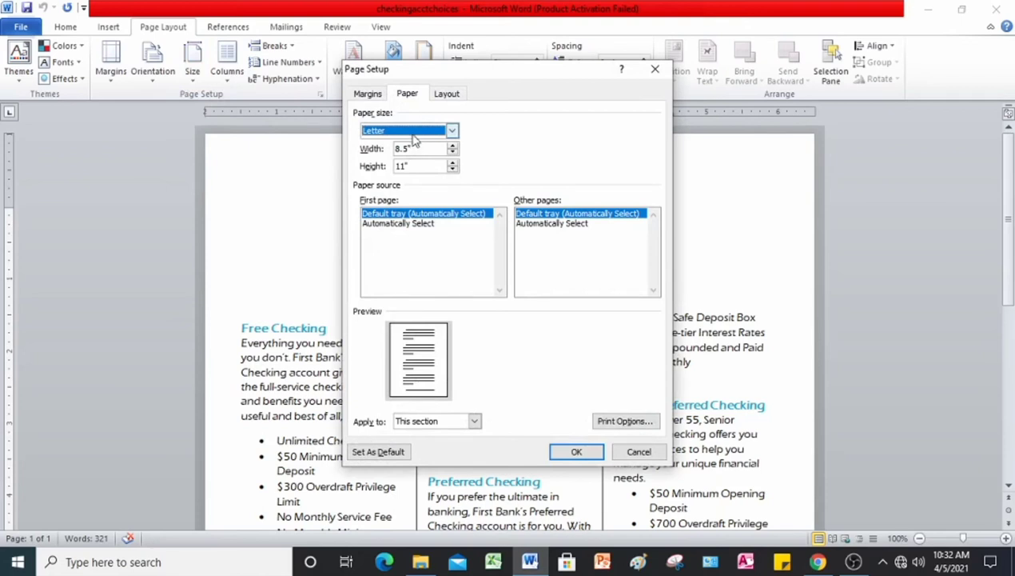
pyautogui.click(406, 166)
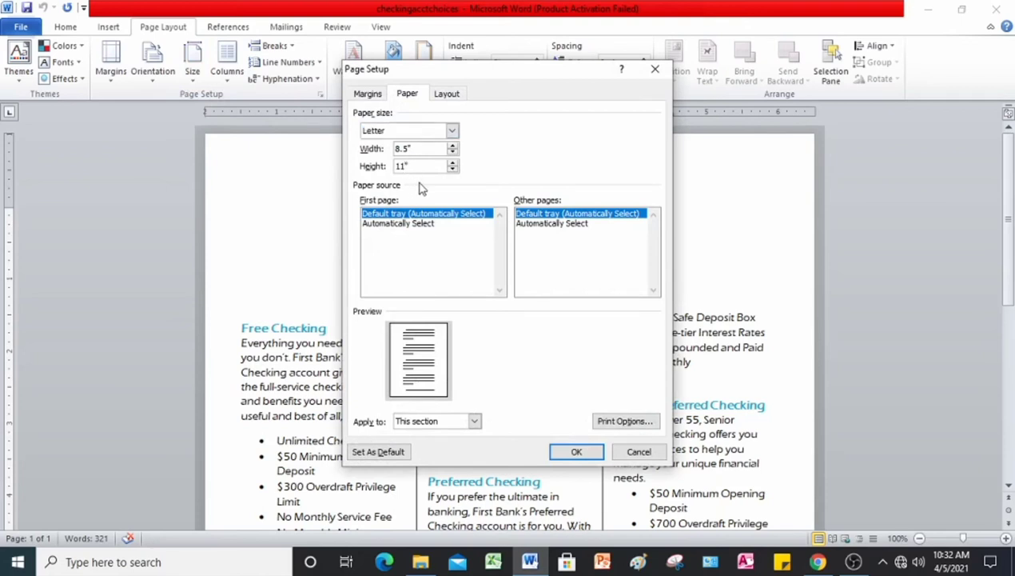
pyautogui.press('BackSpace')
pyautogui.press('BackSpace')
pyautogui.write('4')
pyautogui.press('Return')
pyautogui.click(530, 336)
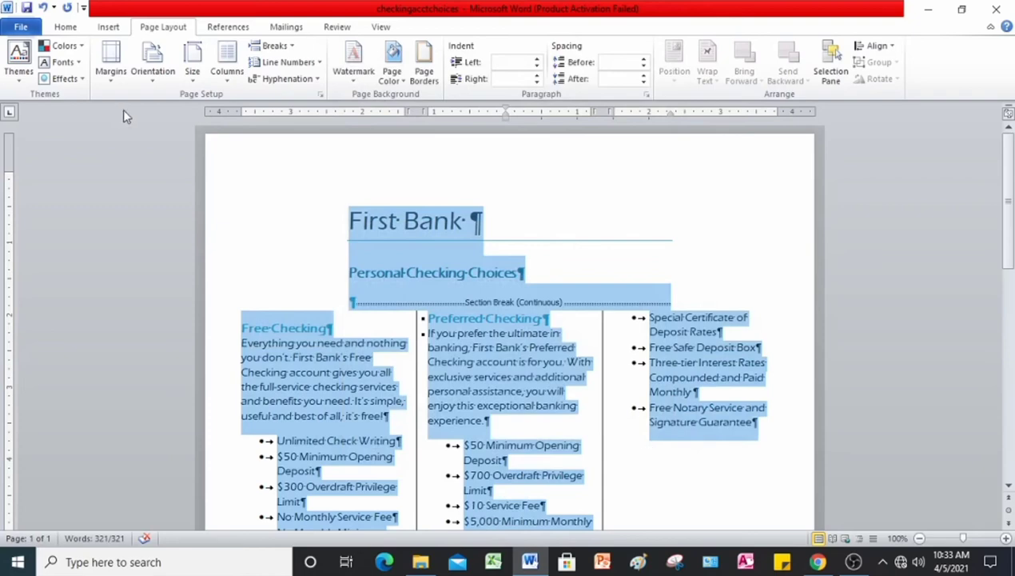
# Recheck the paper size settings without changes, then select the whole brochure
pyautogui.click(190, 78)
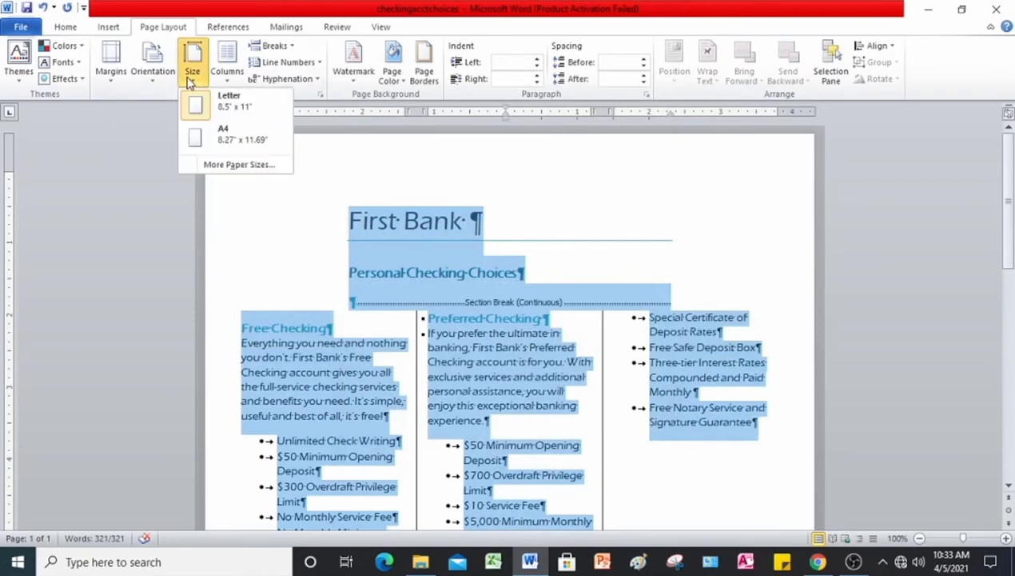
pyautogui.click(225, 164)
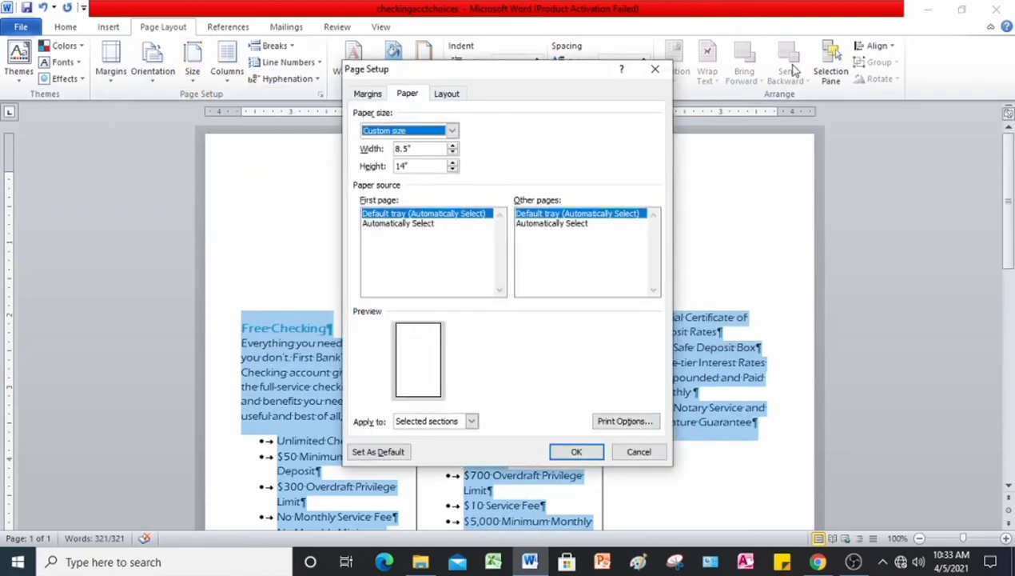
pyautogui.click(654, 69)
pyautogui.click(665, 446)
pyautogui.scroll(-5, 664, 445)
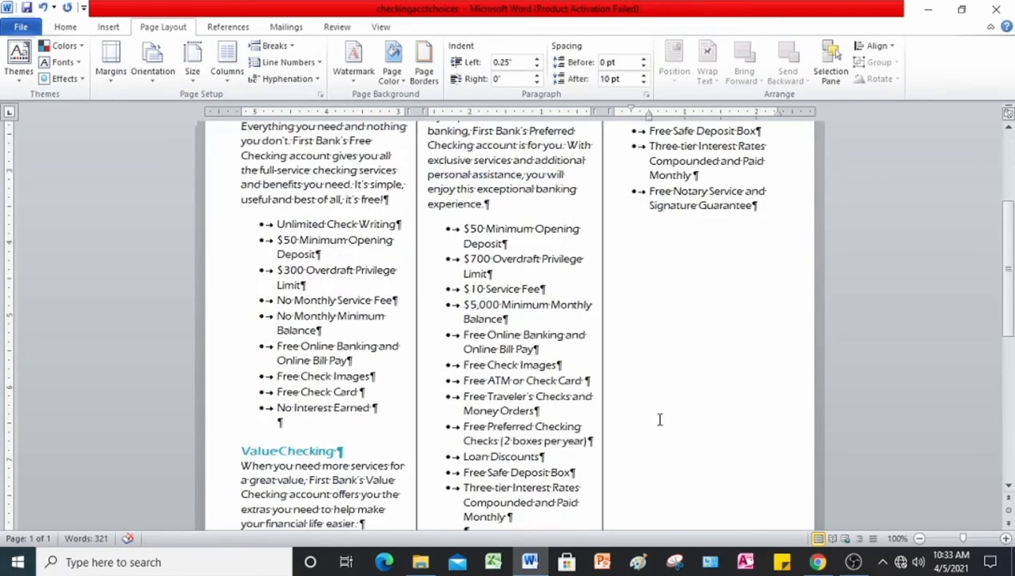
pyautogui.scroll(5, 587, 290)
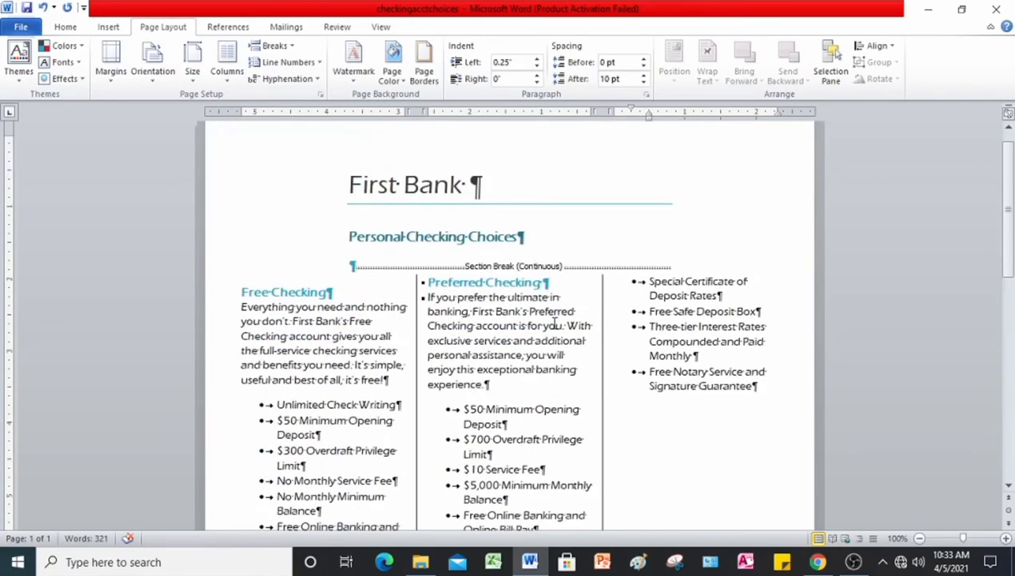
pyautogui.hotkey('ctrl', 'a')
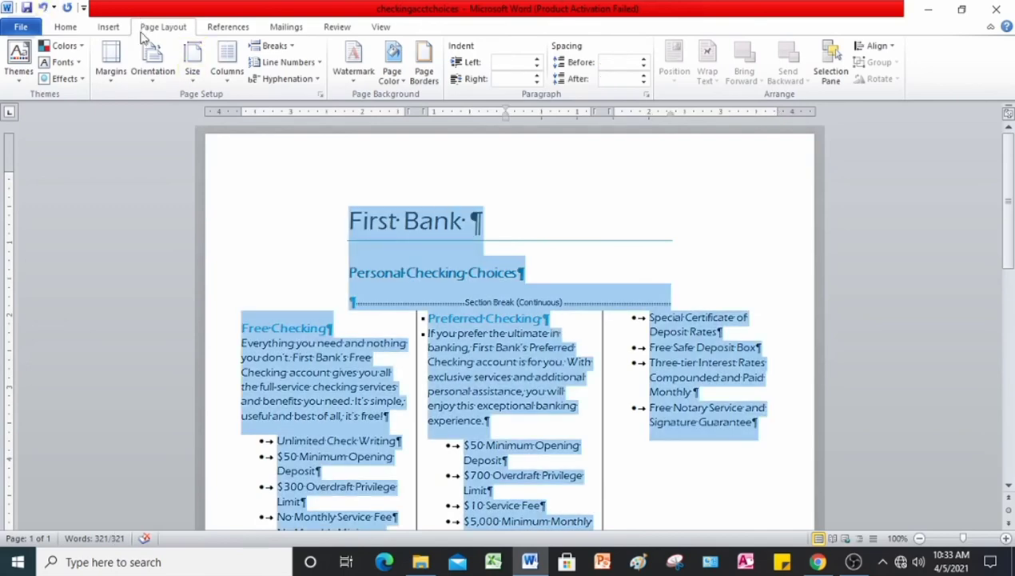
# Switch the First Bank brochure to Landscape orientation and review the resulting two pages
pyautogui.click(162, 80)
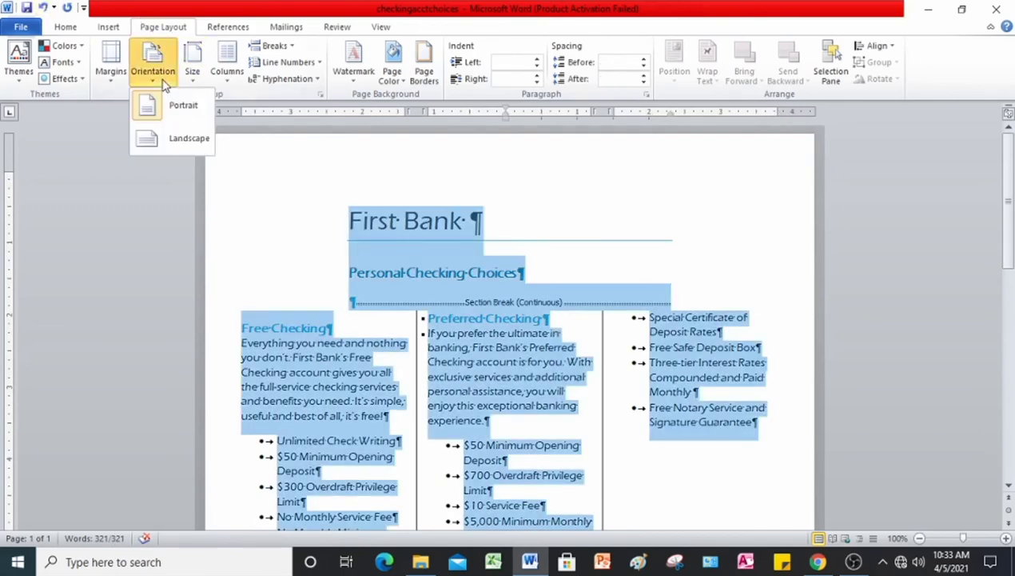
pyautogui.click(152, 139)
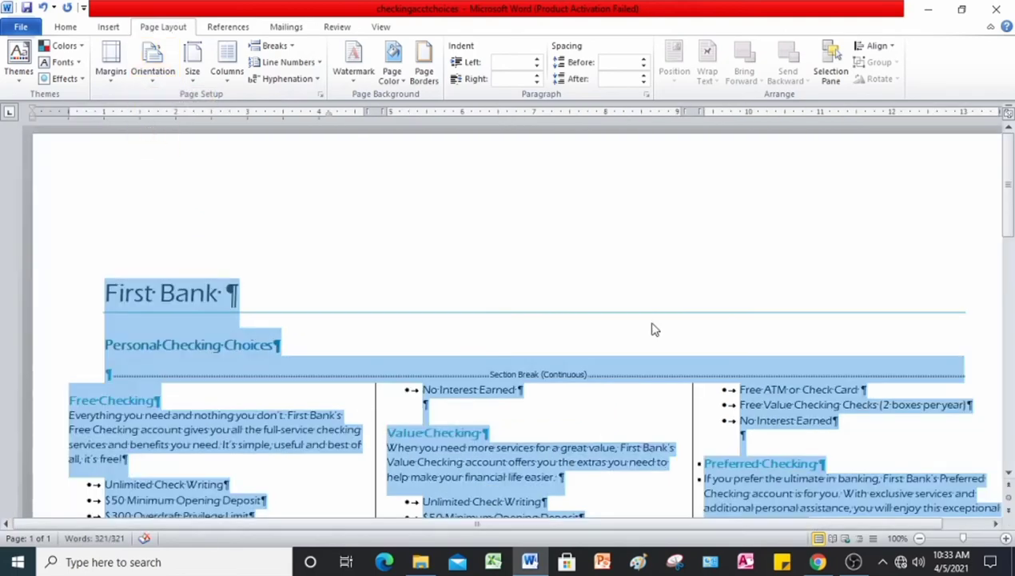
pyautogui.scroll(-8, 652, 320)
pyautogui.scroll(-5, 652, 308)
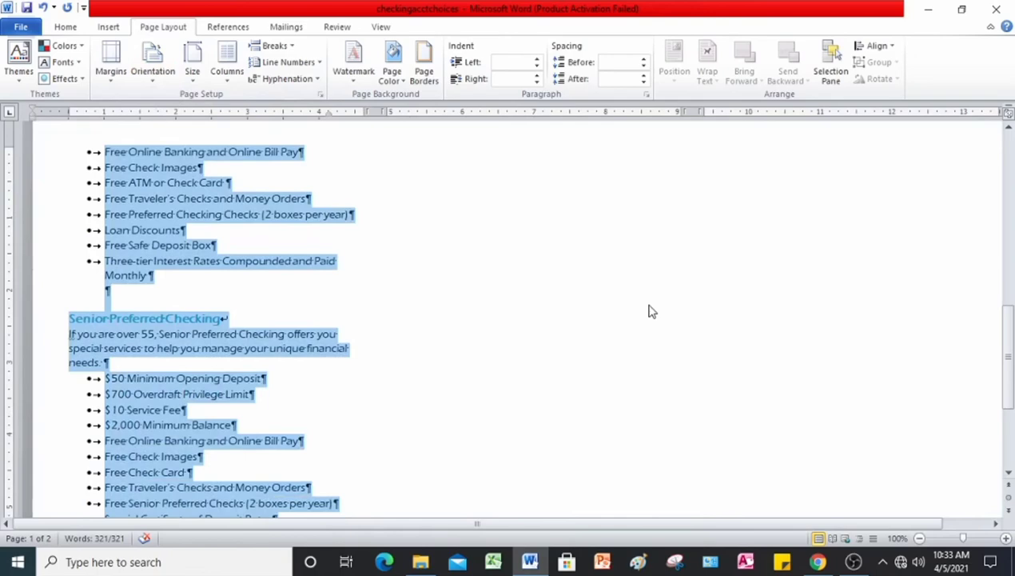
pyautogui.scroll(-3, 652, 312)
pyautogui.click(367, 369)
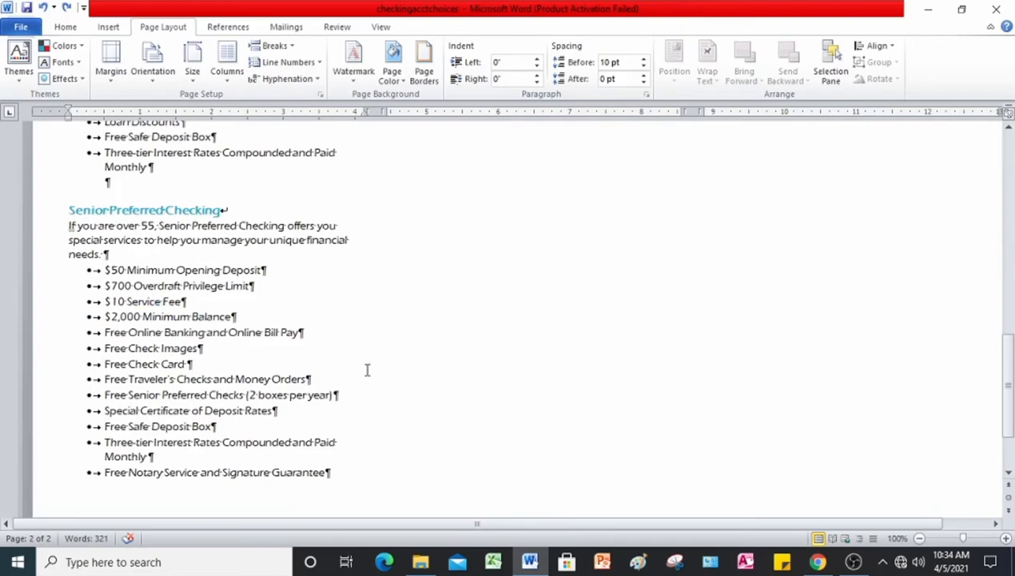
pyautogui.scroll(15, 367, 370)
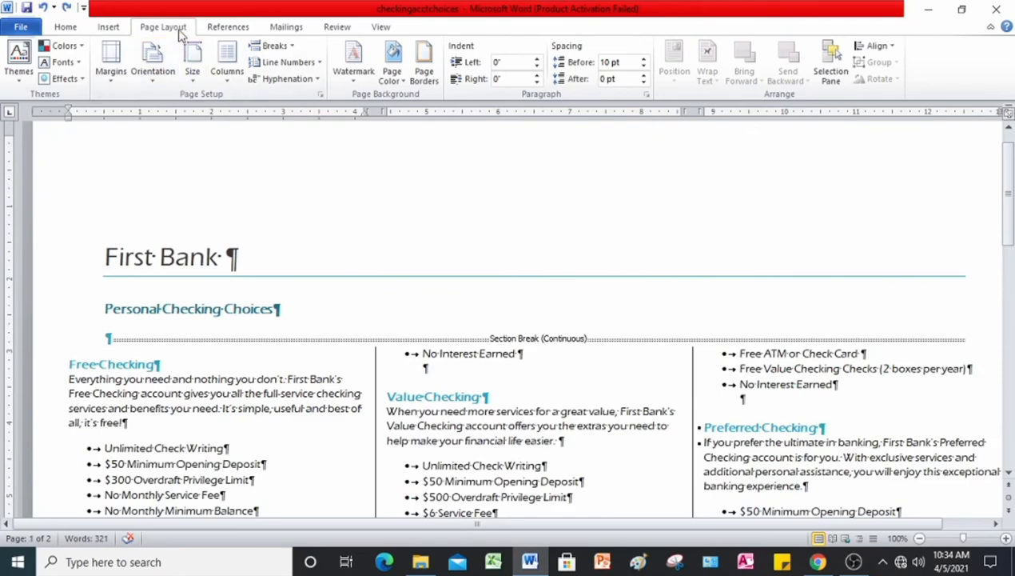
# Format the checking-account text as 4 columns with a line between each column
pyautogui.click(226, 85)
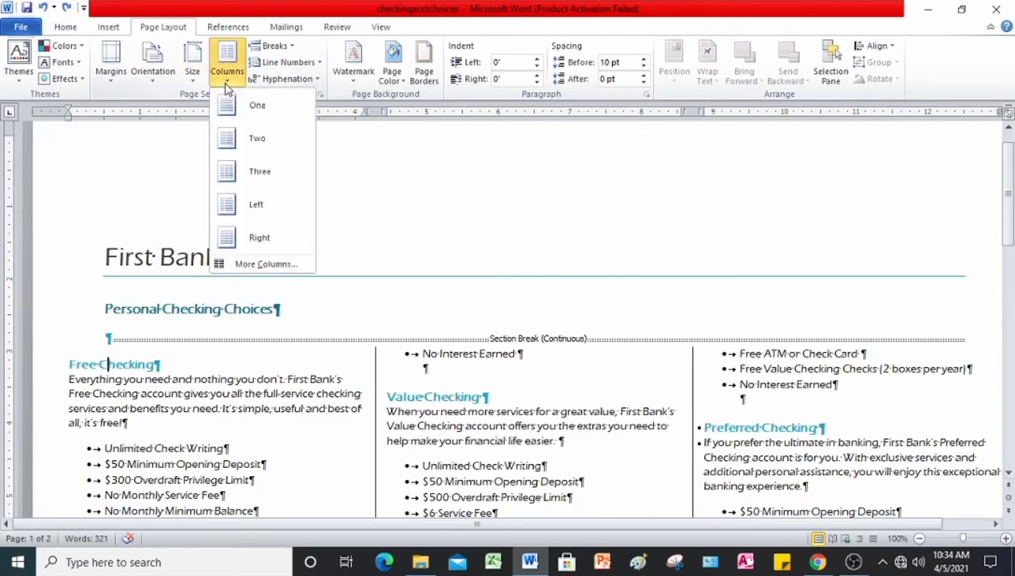
pyautogui.click(248, 266)
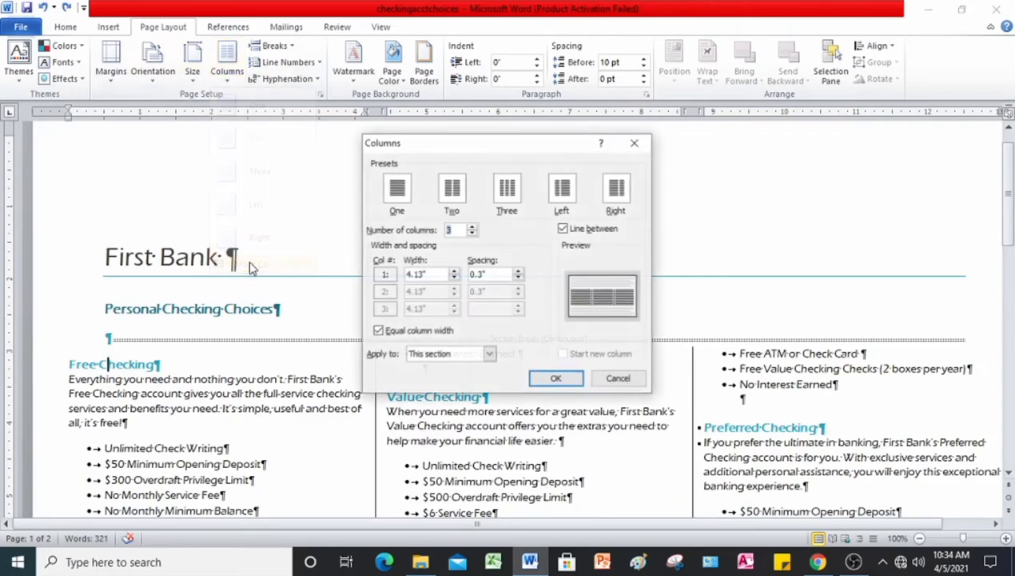
pyautogui.click(473, 227)
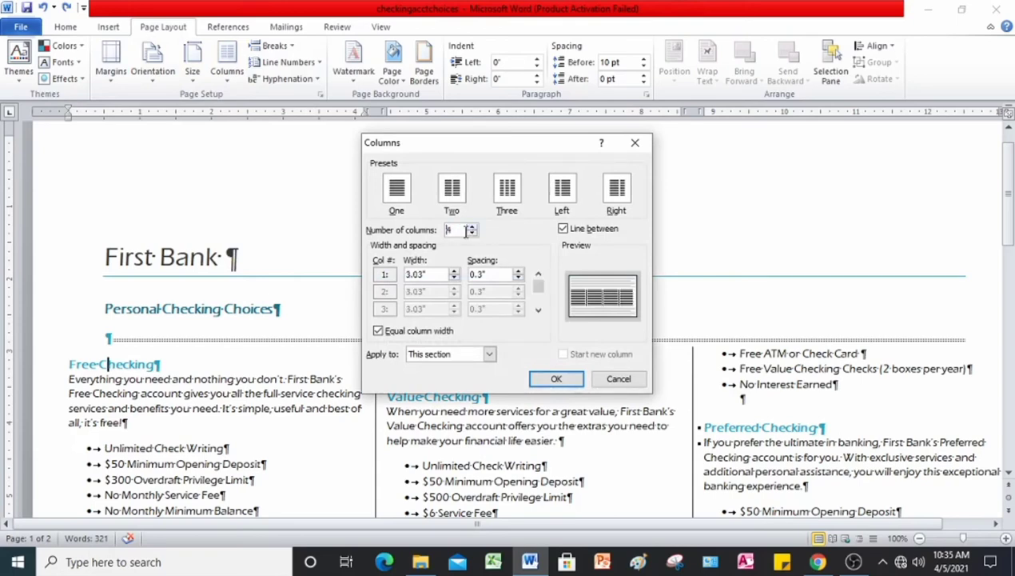
pyautogui.click(557, 380)
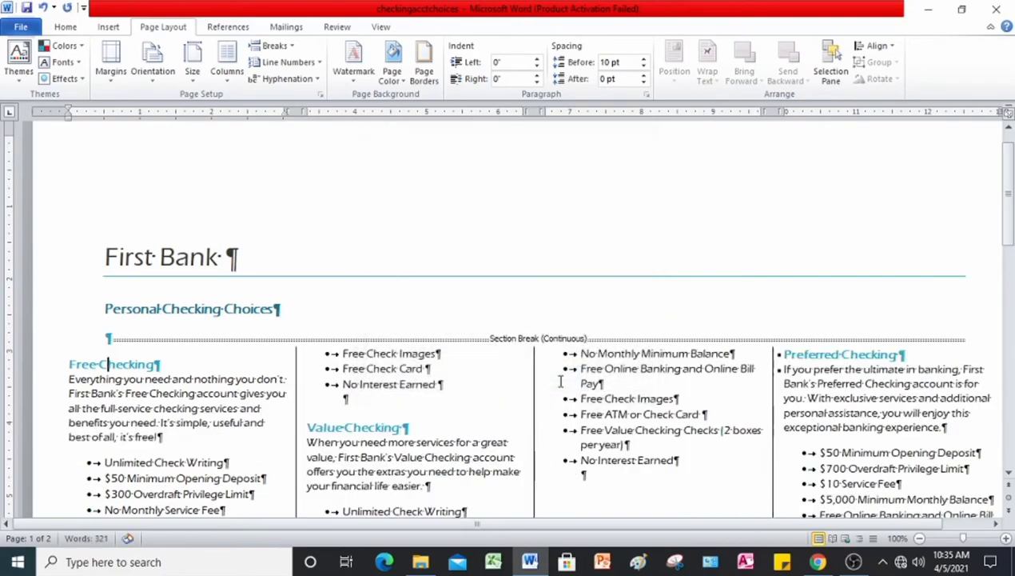
pyautogui.scroll(-3, 510, 413)
pyautogui.scroll(-5, 510, 413)
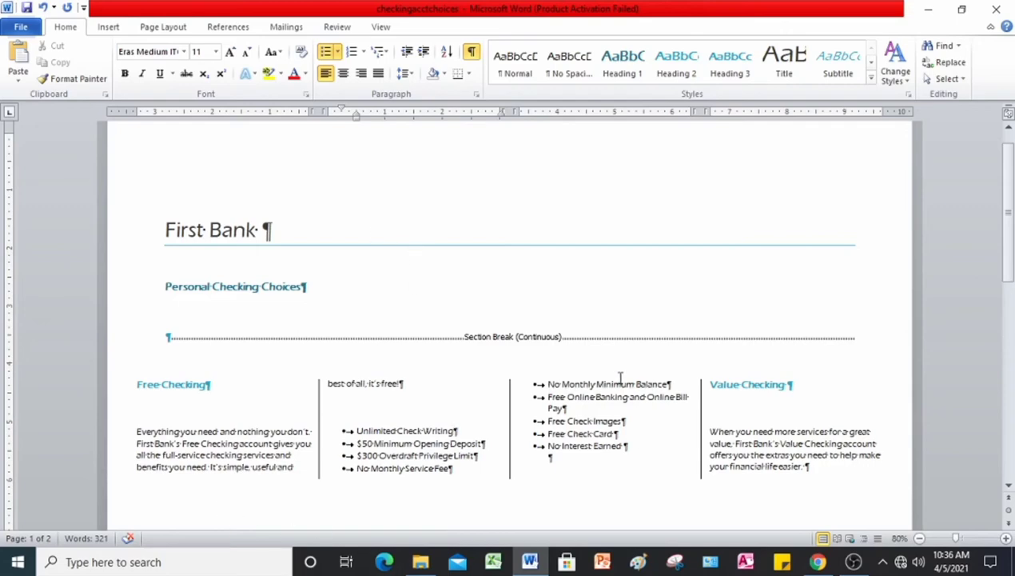
pyautogui.click(818, 561)
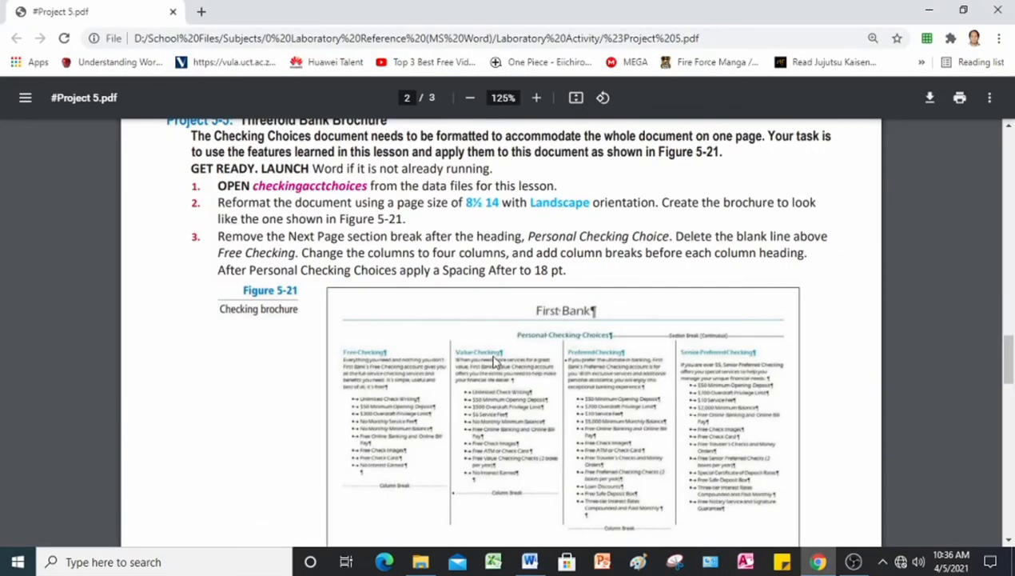
pyautogui.scroll(-2, 496, 362)
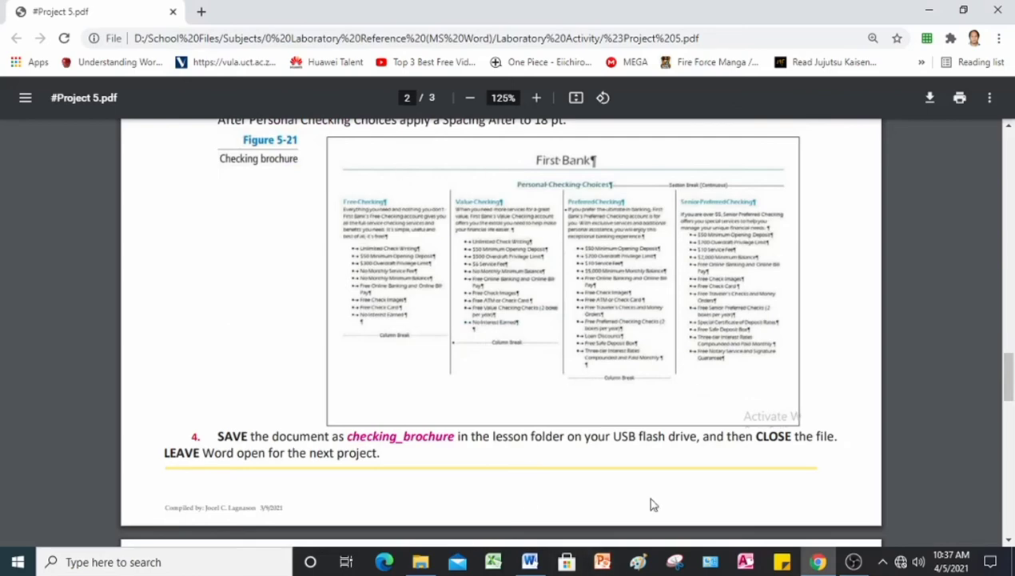
pyautogui.click(524, 564)
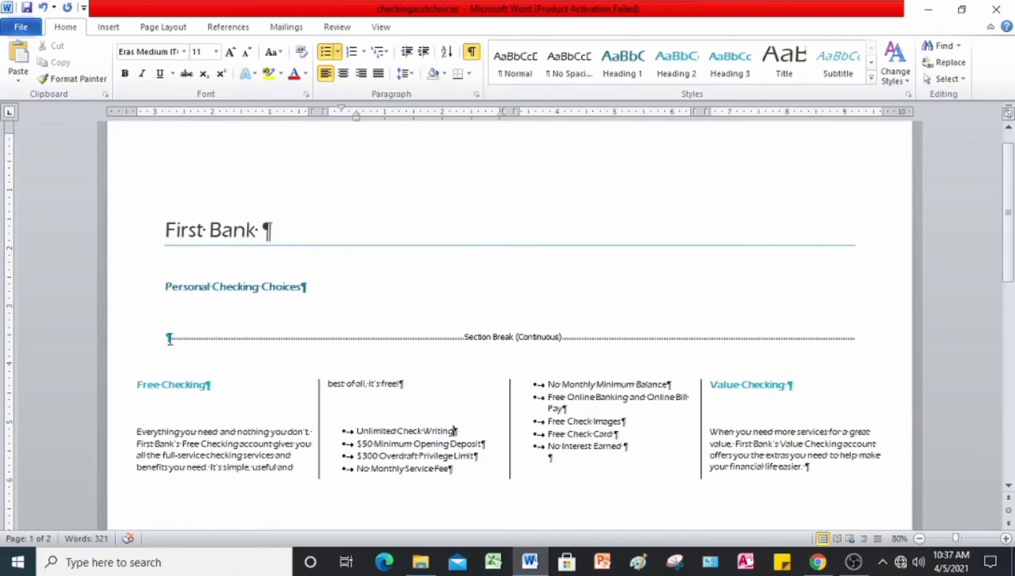
# Center the Personal Checking Choices heading
pyautogui.click(122, 345)
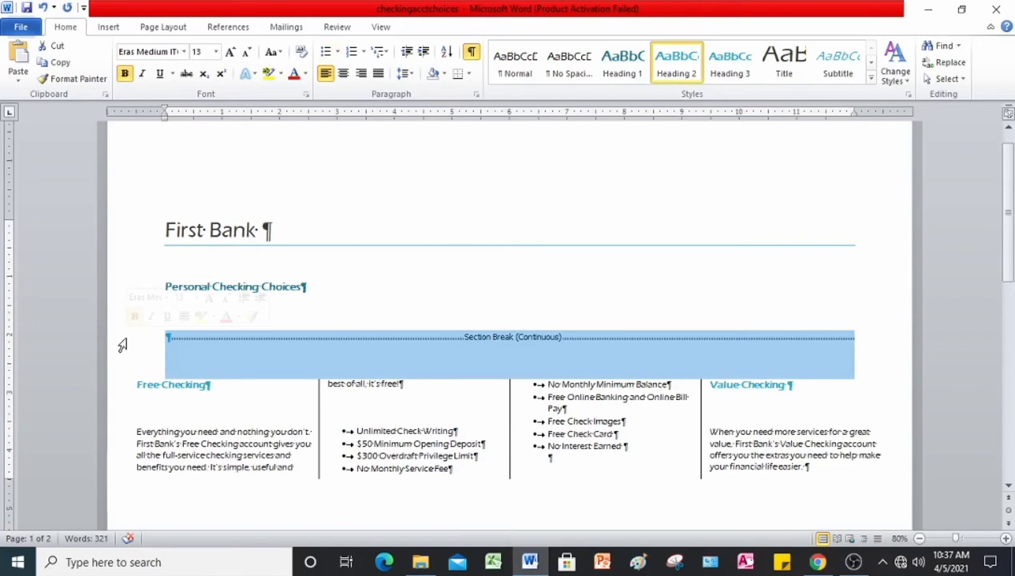
pyautogui.click(107, 286)
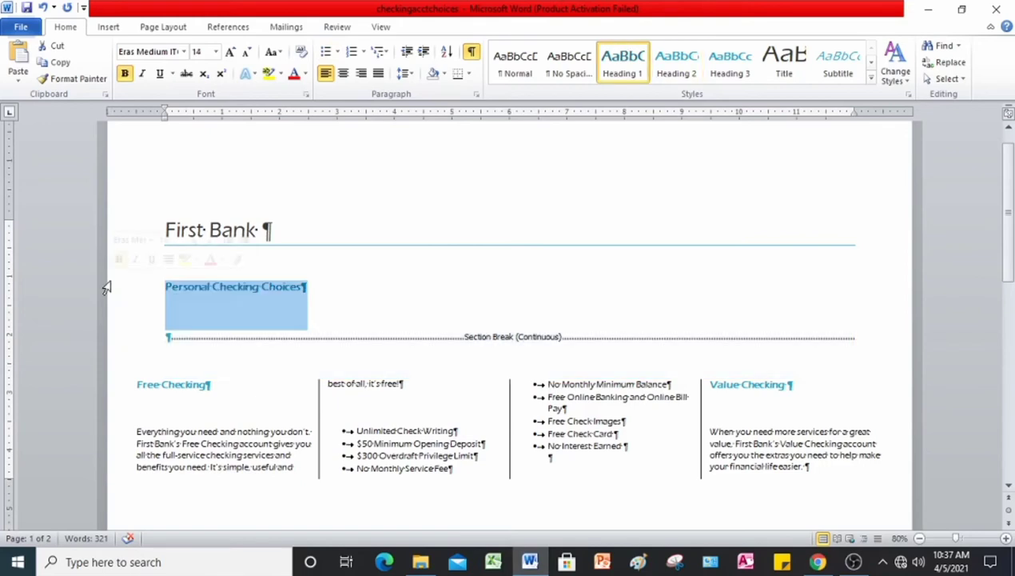
pyautogui.click(343, 73)
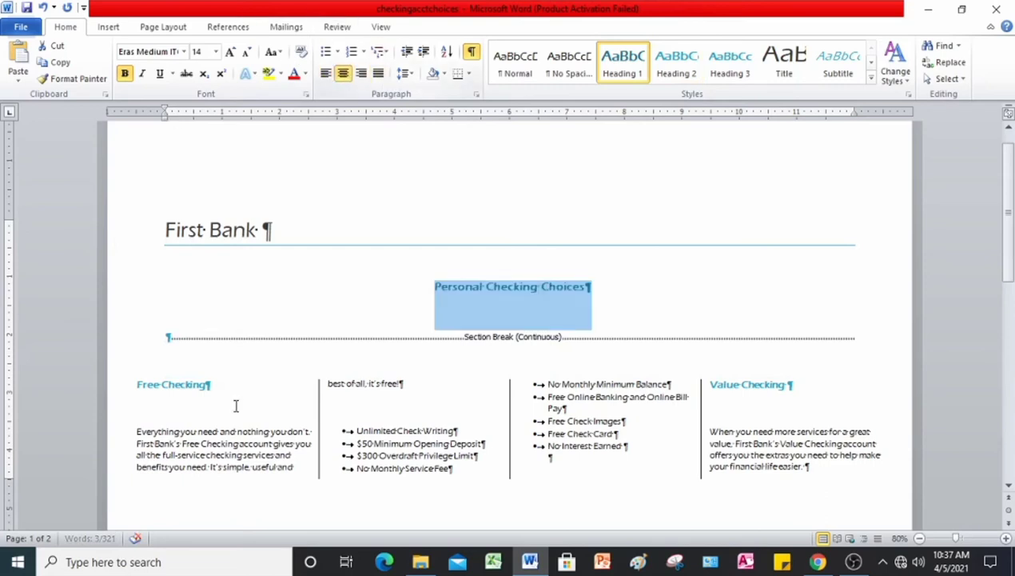
pyautogui.click(460, 336)
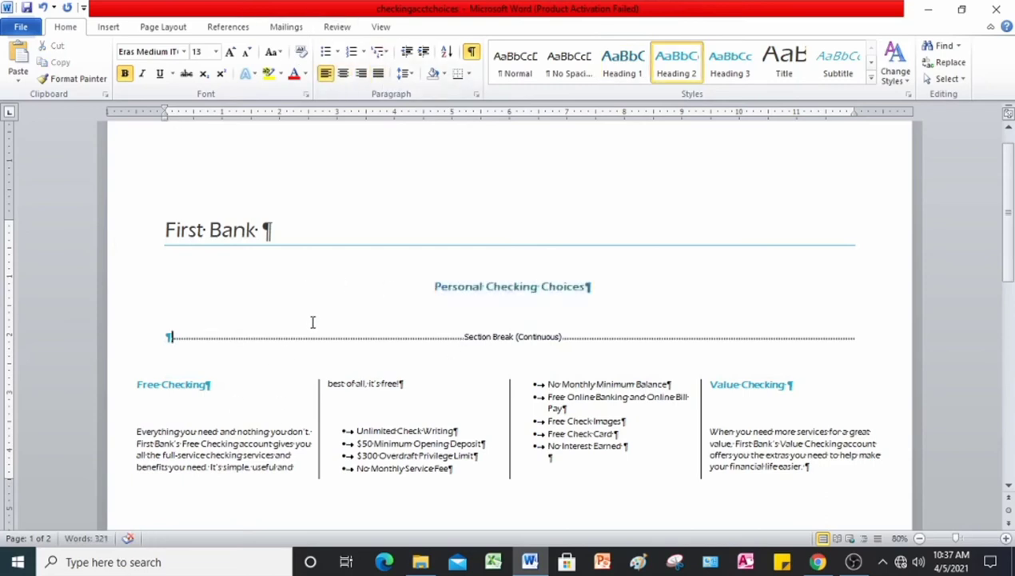
pyautogui.scroll(-6, 271, 399)
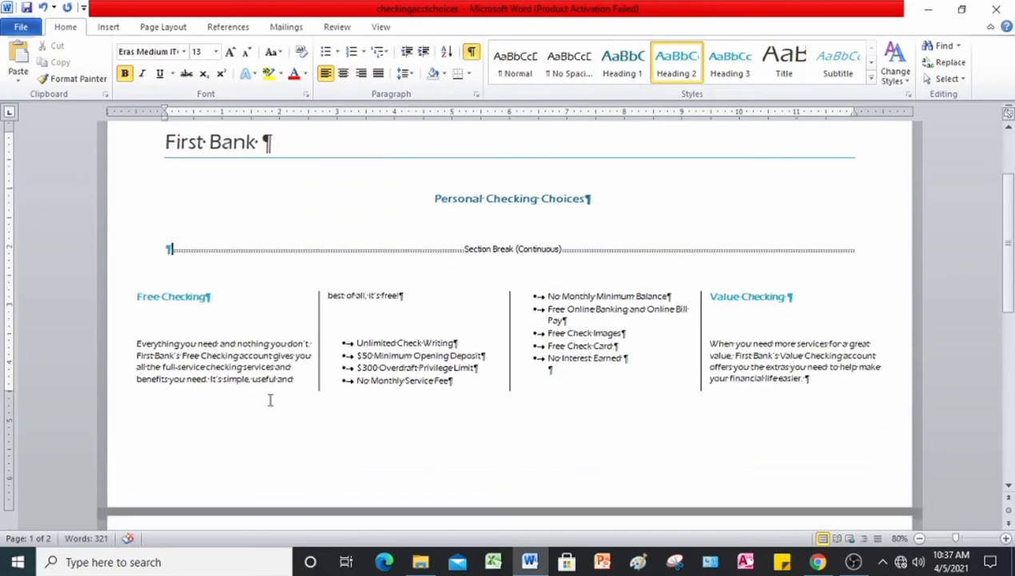
pyautogui.scroll(-5, 270, 397)
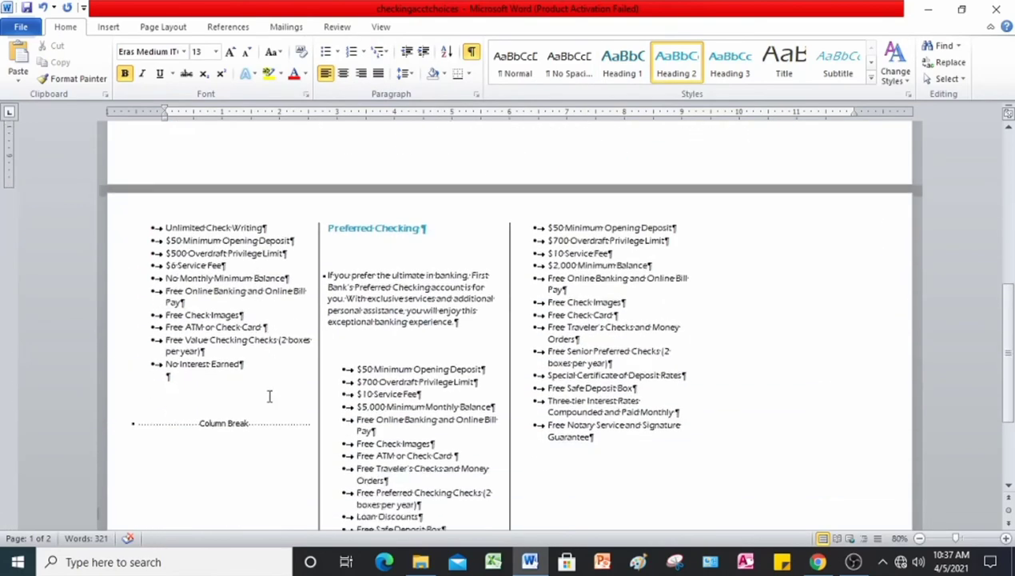
pyautogui.scroll(-2, 270, 396)
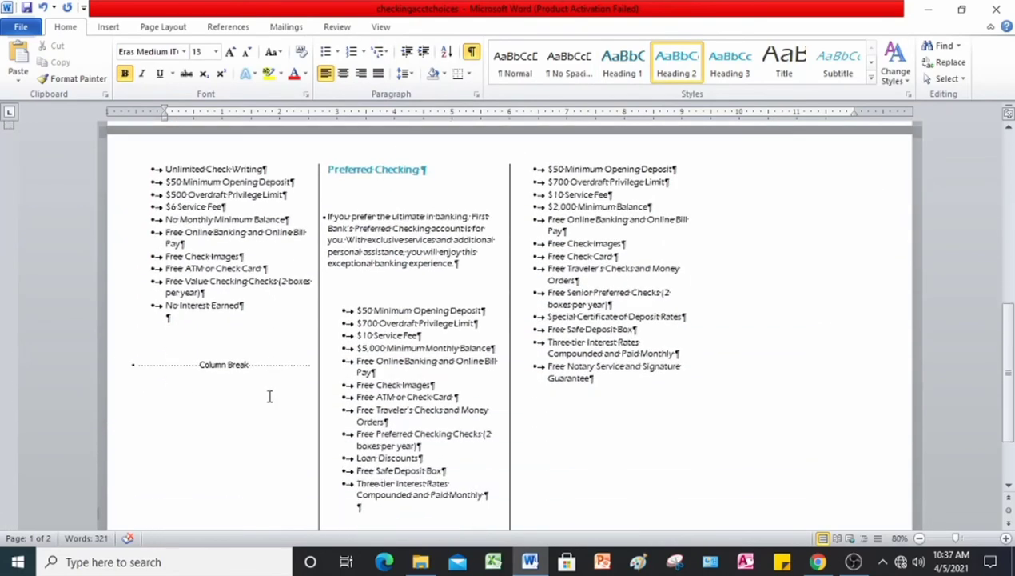
pyautogui.scroll(7, 270, 396)
pyautogui.scroll(-3, 268, 395)
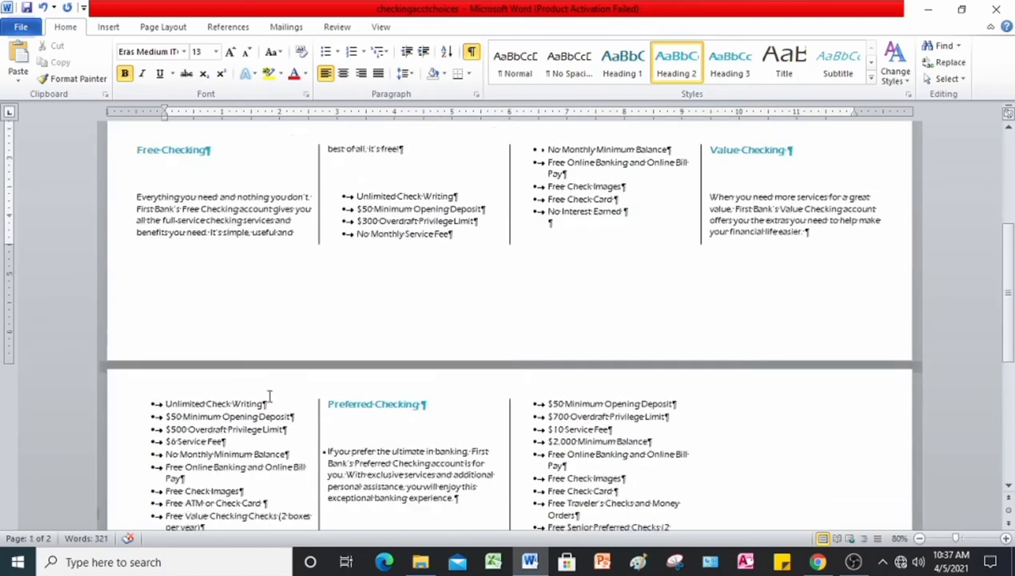
pyautogui.scroll(4, 266, 398)
pyautogui.scroll(-6, 265, 402)
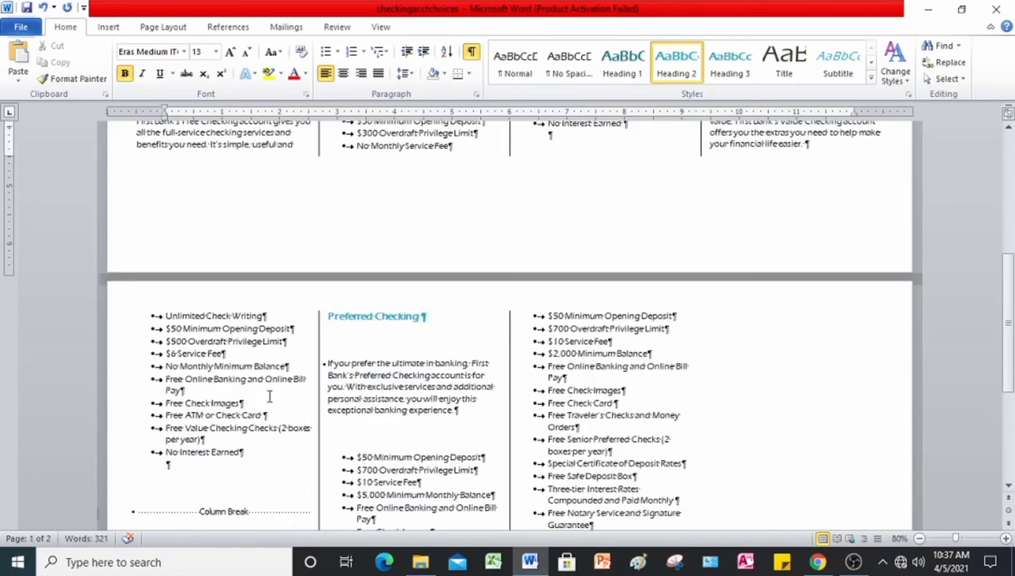
# Delete the column break before Preferred Checking
pyautogui.click(131, 422)
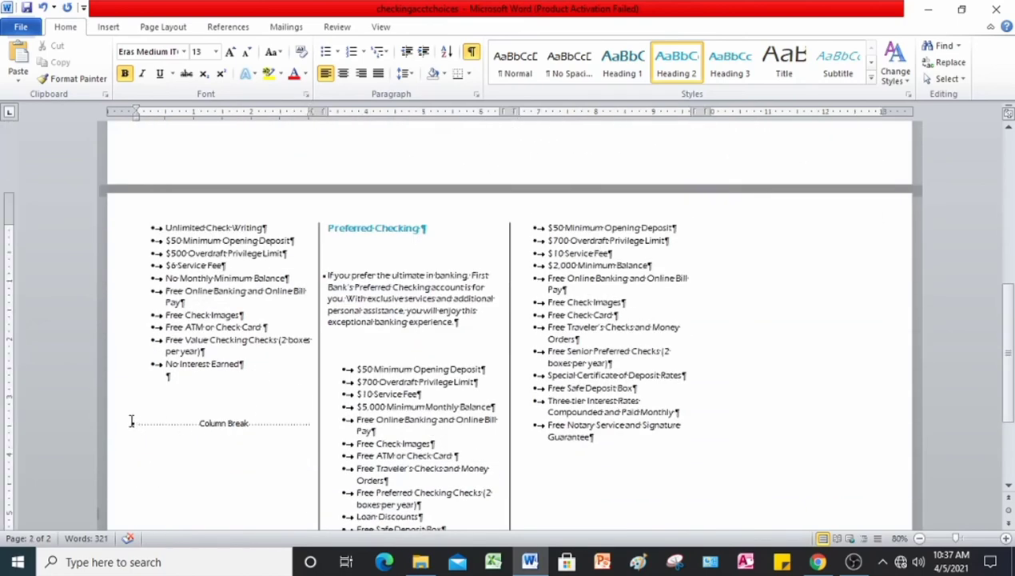
pyautogui.press('Delete')
pyautogui.scroll(7, 526, 415)
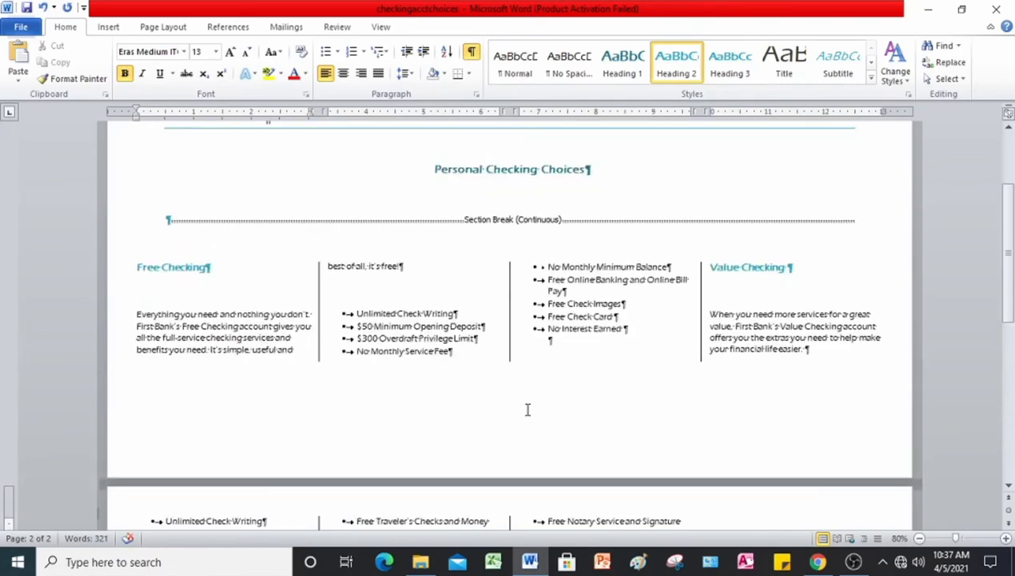
pyautogui.scroll(-12, 696, 294)
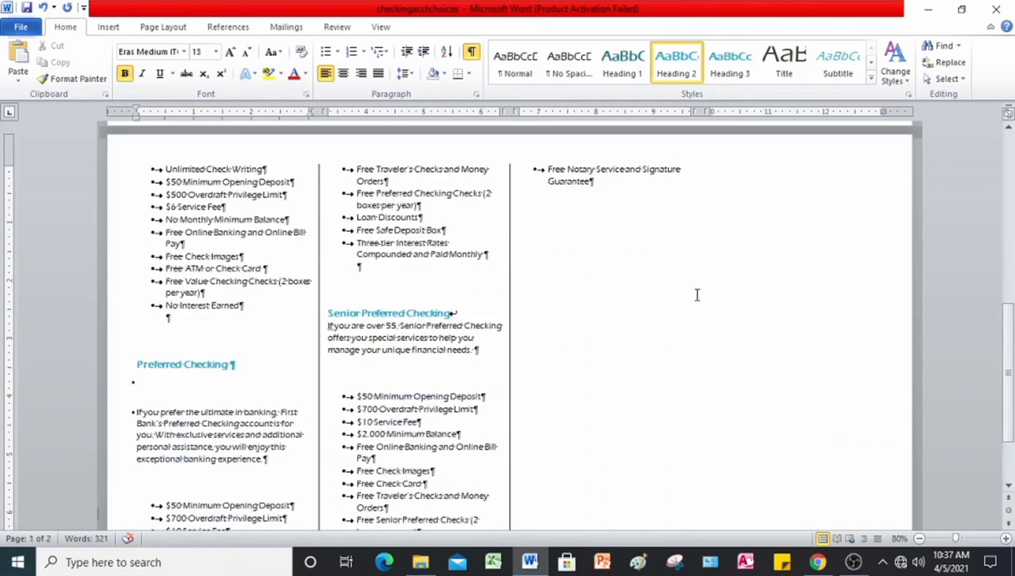
pyautogui.scroll(12, 697, 294)
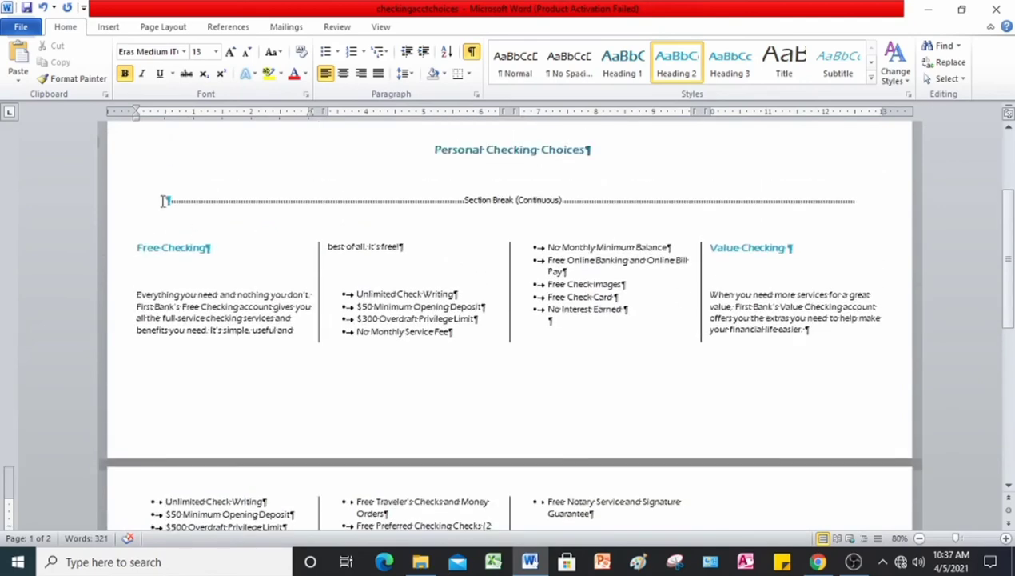
pyautogui.scroll(4, 158, 234)
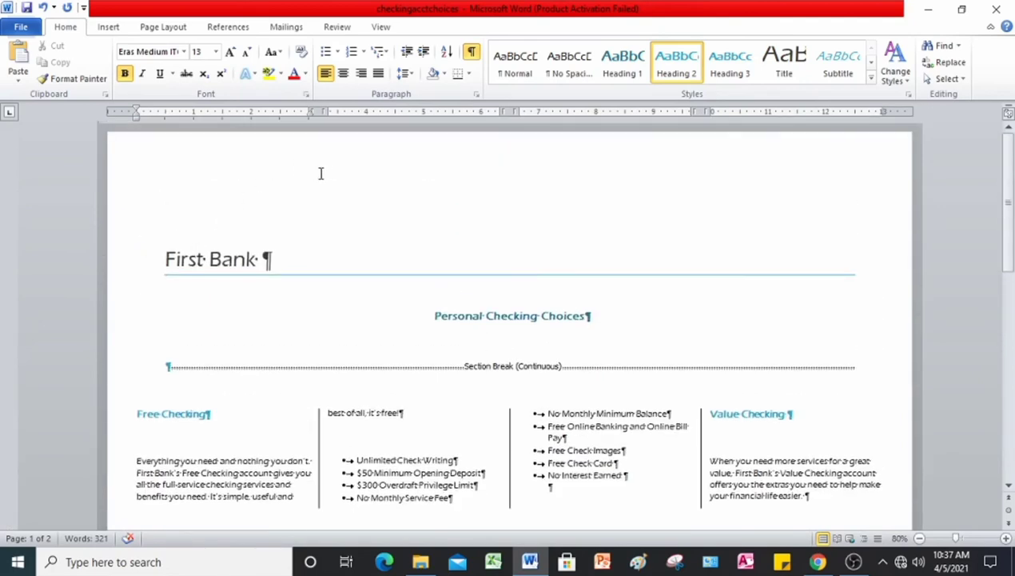
# Apply Narrow margins to the whole document
pyautogui.click(321, 173)
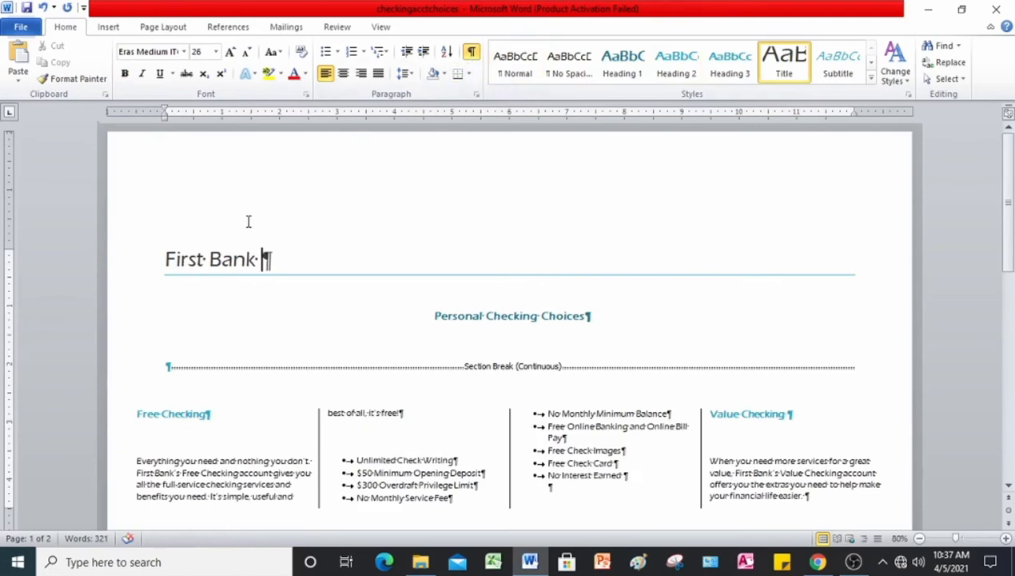
pyautogui.hotkey('ctrl', 'a')
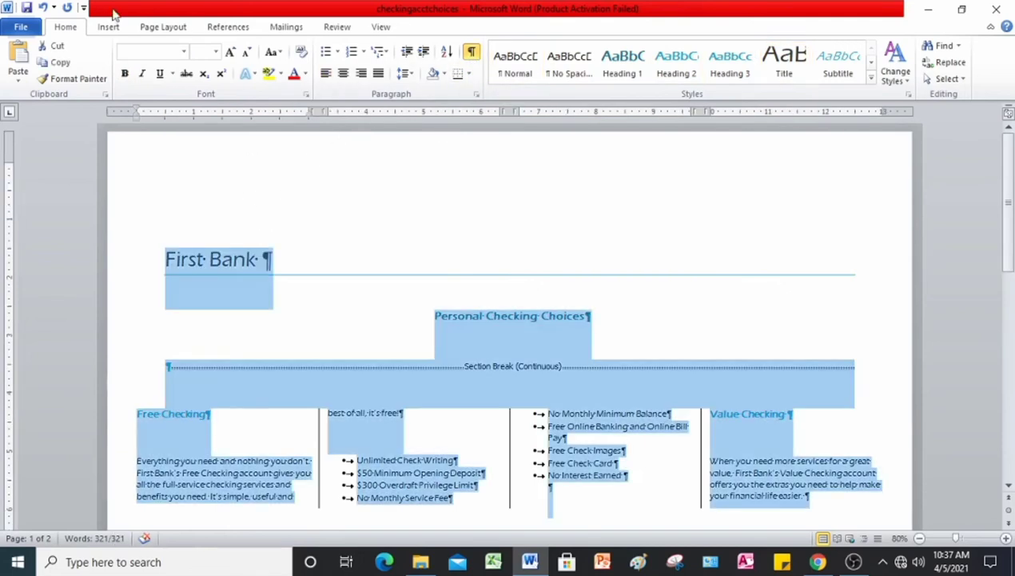
pyautogui.click(108, 28)
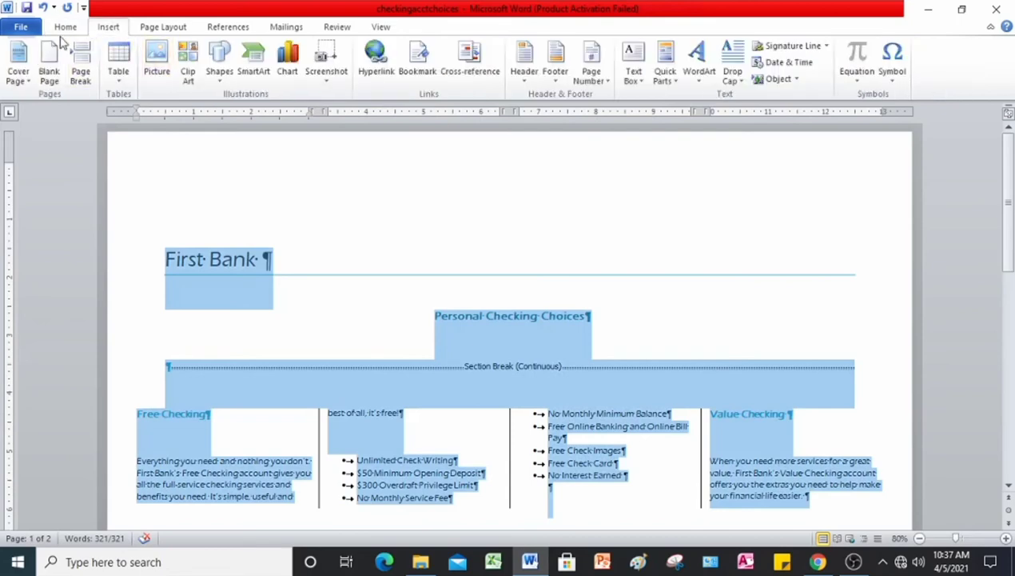
pyautogui.click(161, 28)
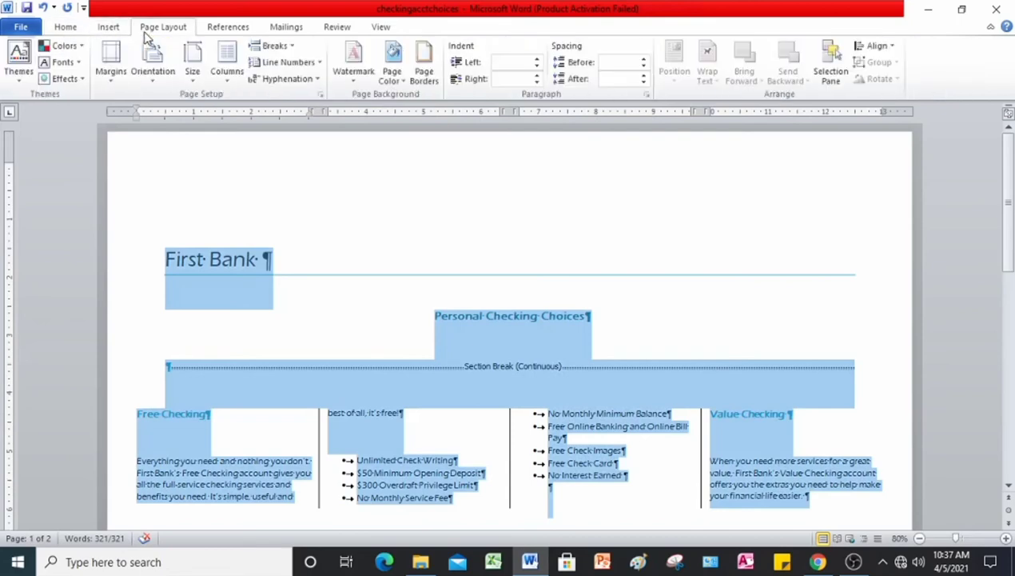
pyautogui.click(112, 76)
pyautogui.click(158, 147)
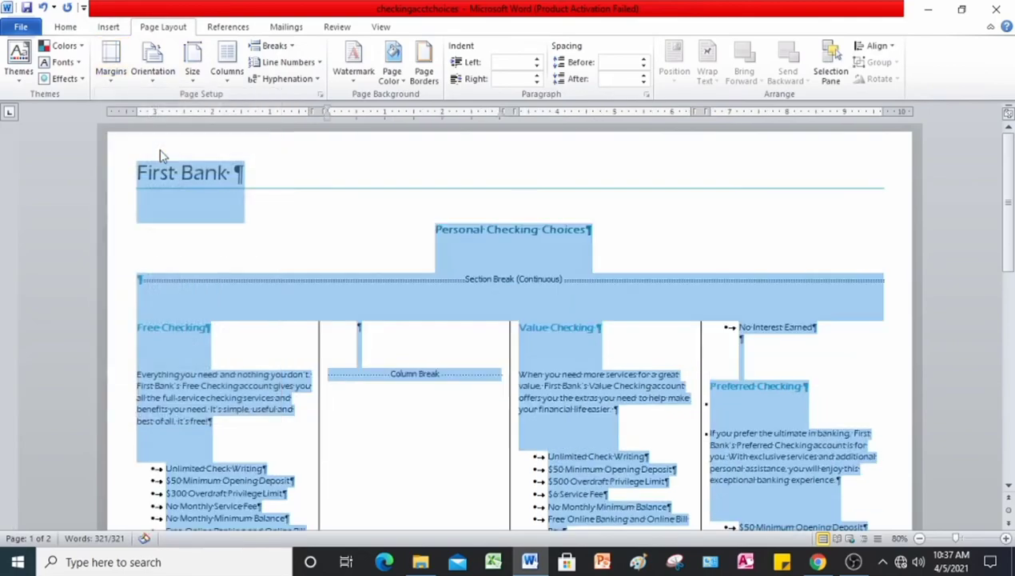
# Remove the column break and the empty line above Value Checking
pyautogui.scroll(-15, 339, 240)
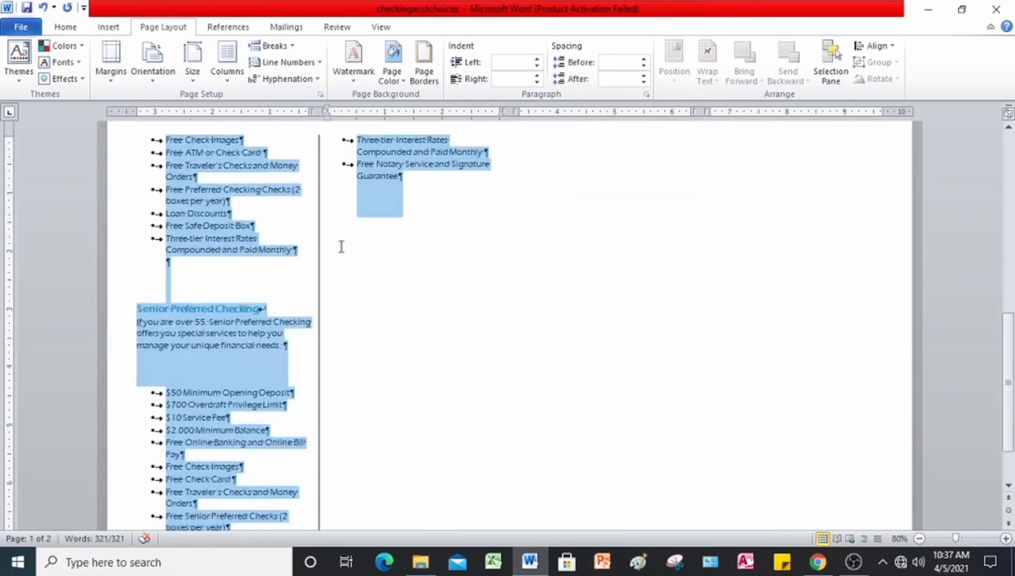
pyautogui.scroll(15, 339, 252)
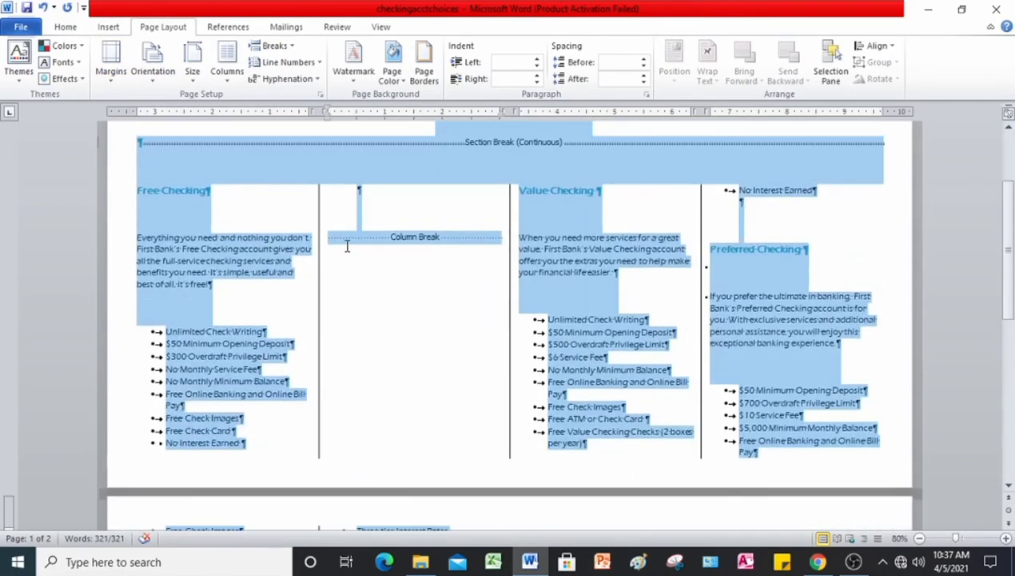
pyautogui.click(349, 265)
pyautogui.press('Delete')
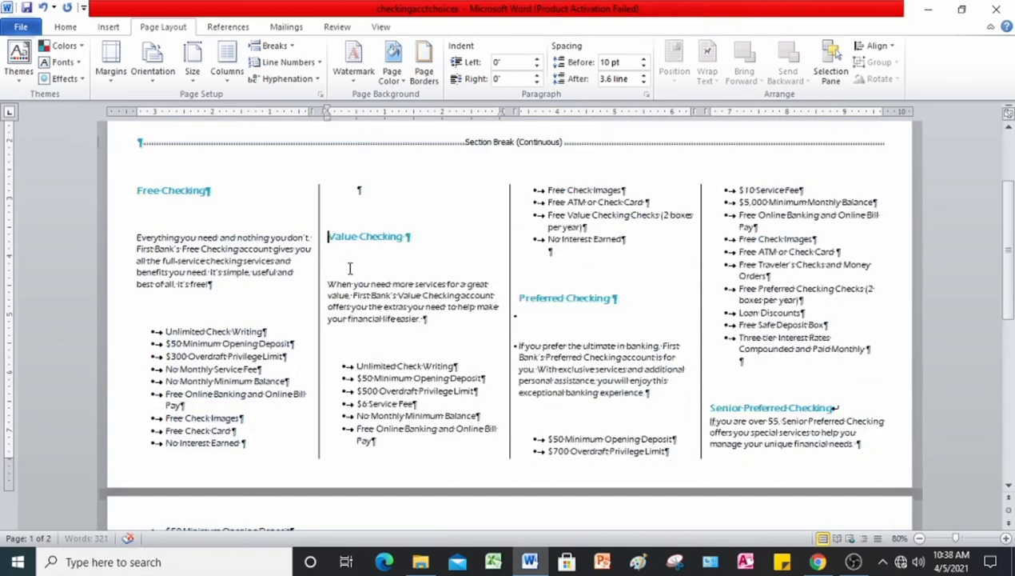
pyautogui.click(356, 190)
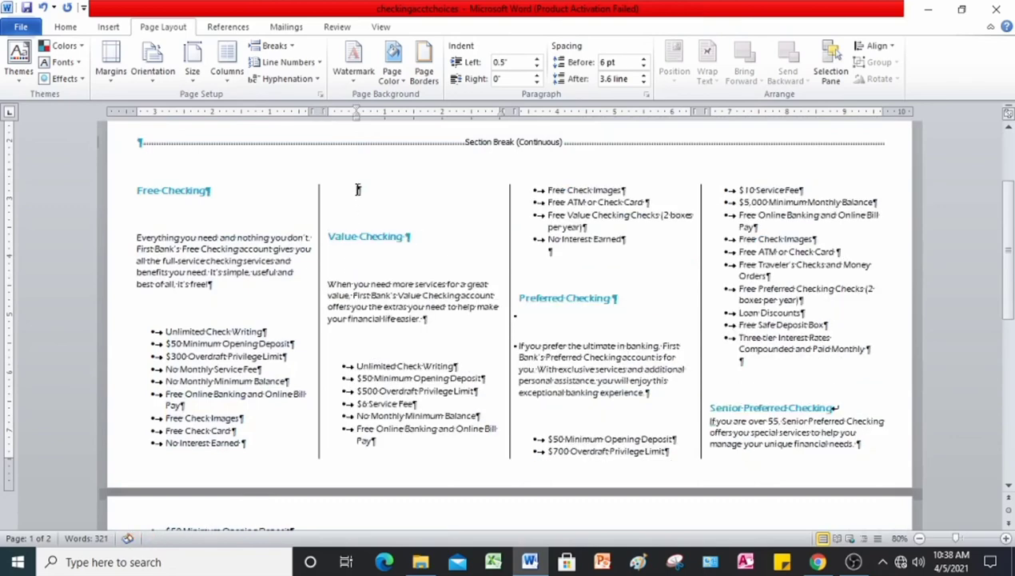
pyautogui.press('Delete')
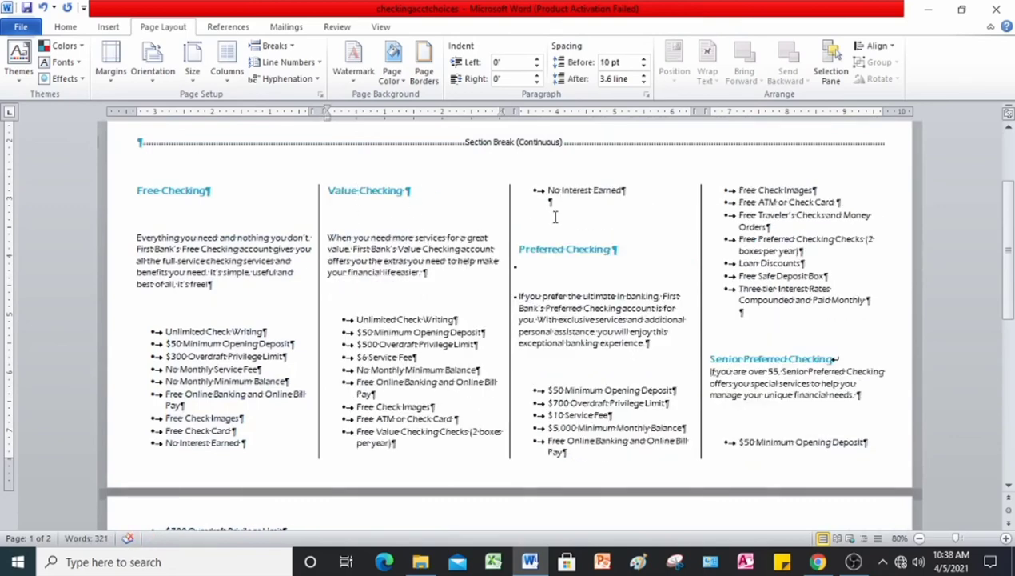
pyautogui.scroll(-6, 400, 354)
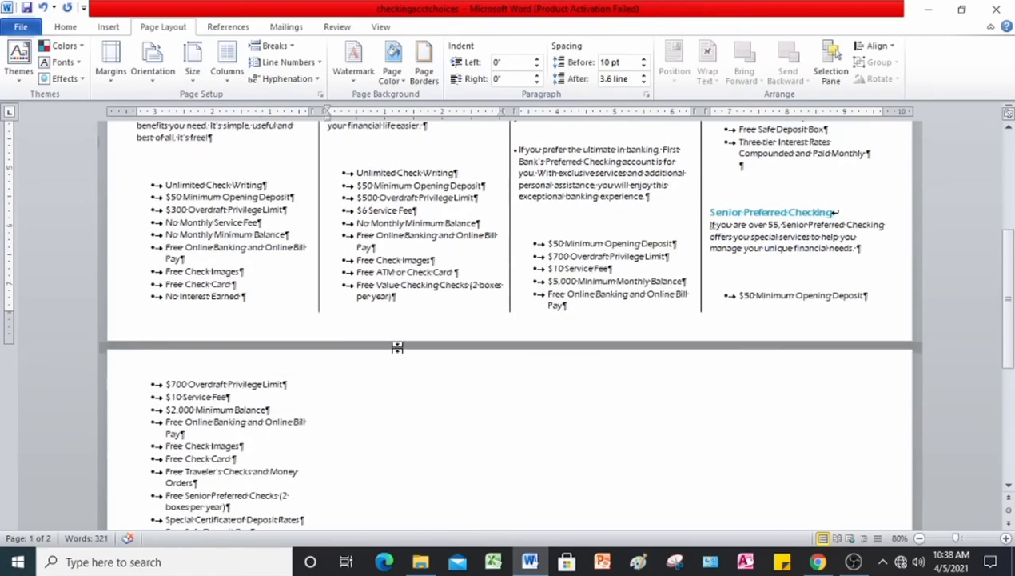
pyautogui.scroll(9, 400, 354)
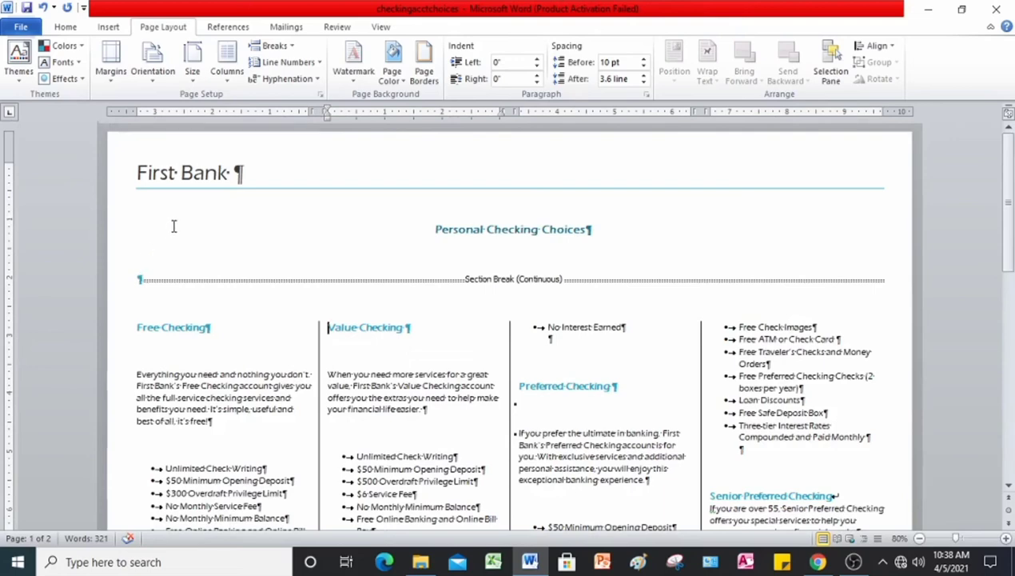
# Center the First Bank title with Ctrl+E, then select the whole document
pyautogui.click(110, 175)
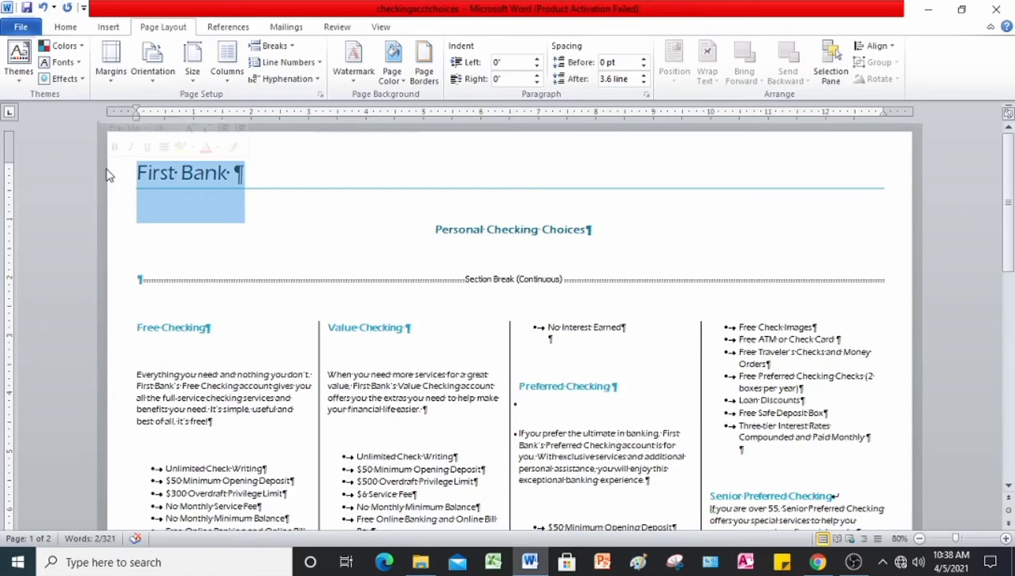
pyautogui.hotkey('ctrl', 'e')
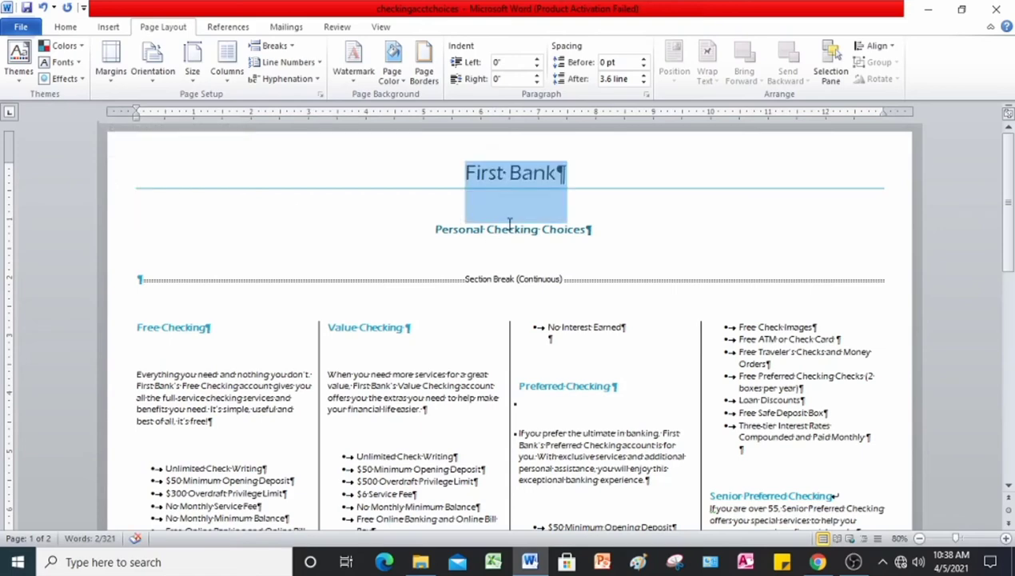
pyautogui.click(510, 227)
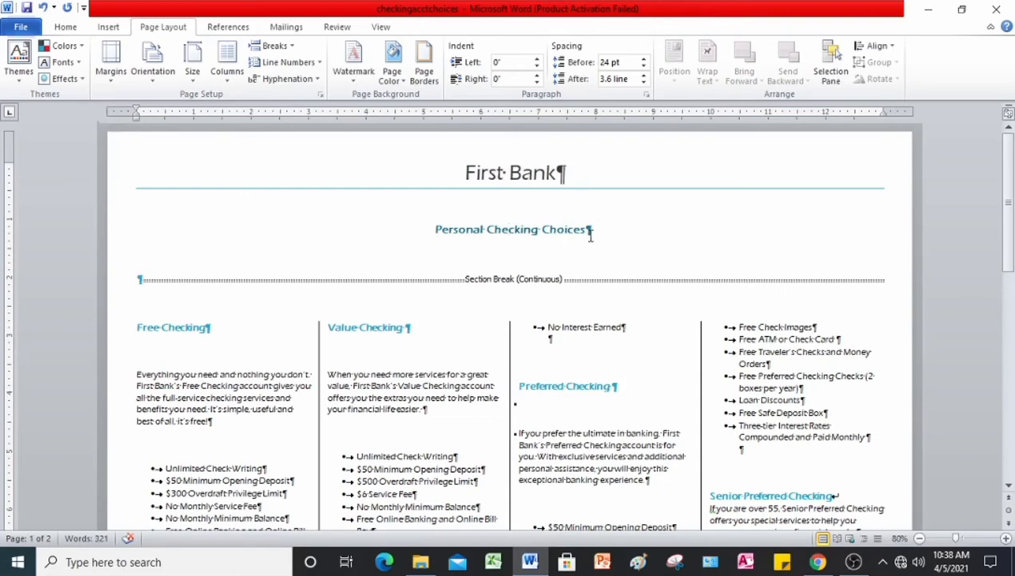
pyautogui.hotkey('ctrl', 'a')
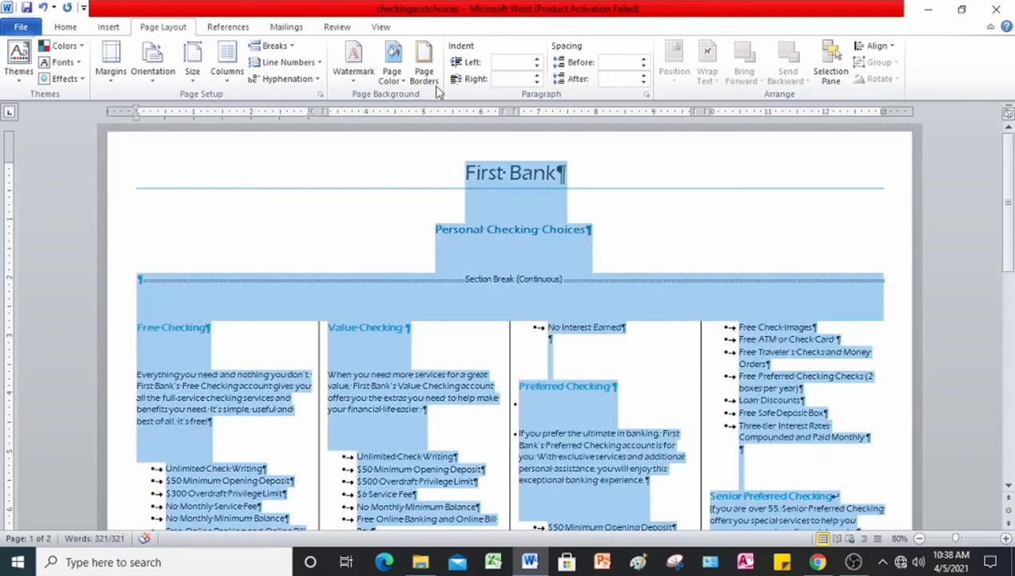
# Set paragraph spacing Before and After to 0 for the whole document
pyautogui.click(75, 28)
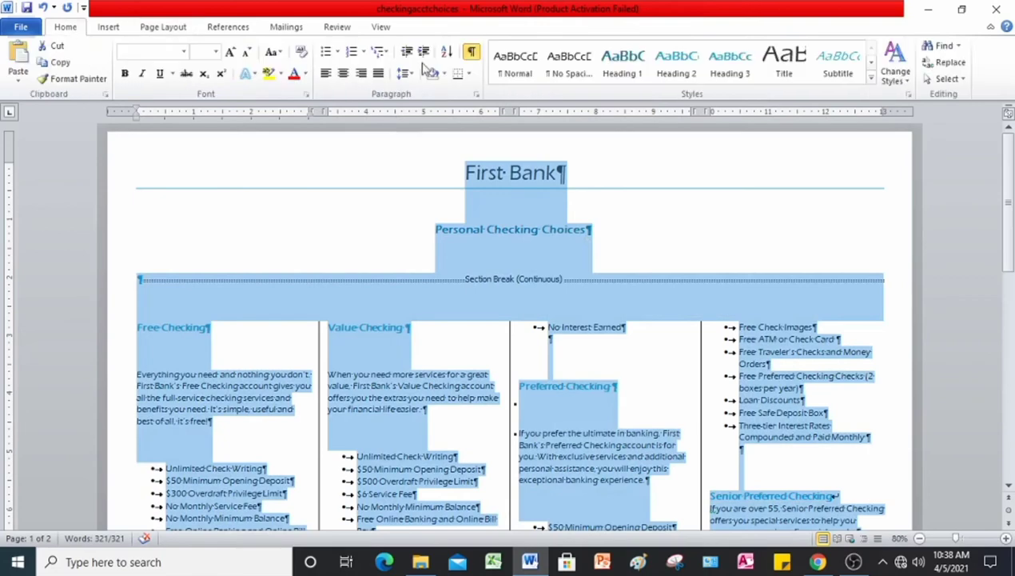
pyautogui.click(476, 93)
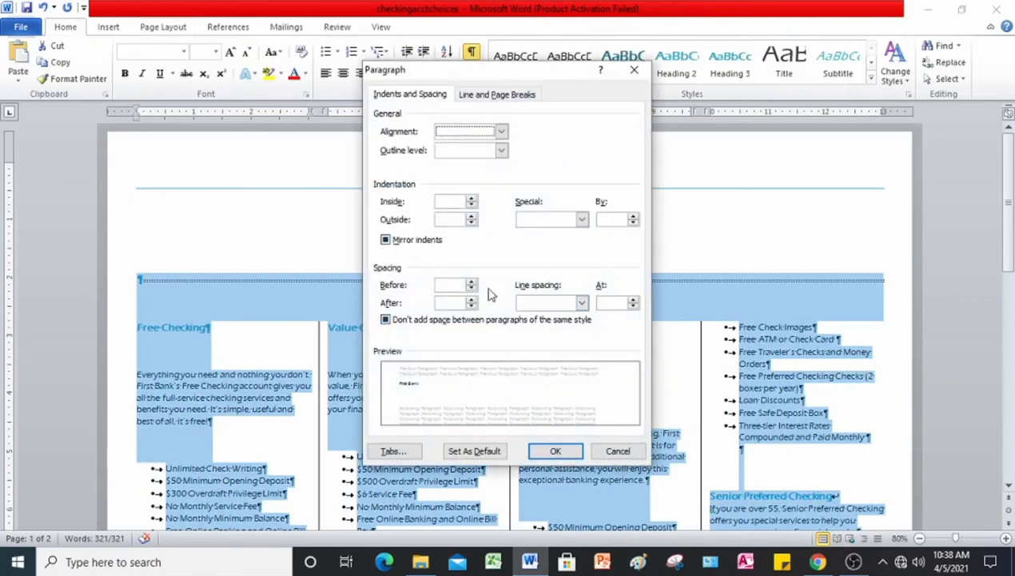
pyautogui.click(451, 284)
pyautogui.write('0')
pyautogui.click(454, 302)
pyautogui.write('0')
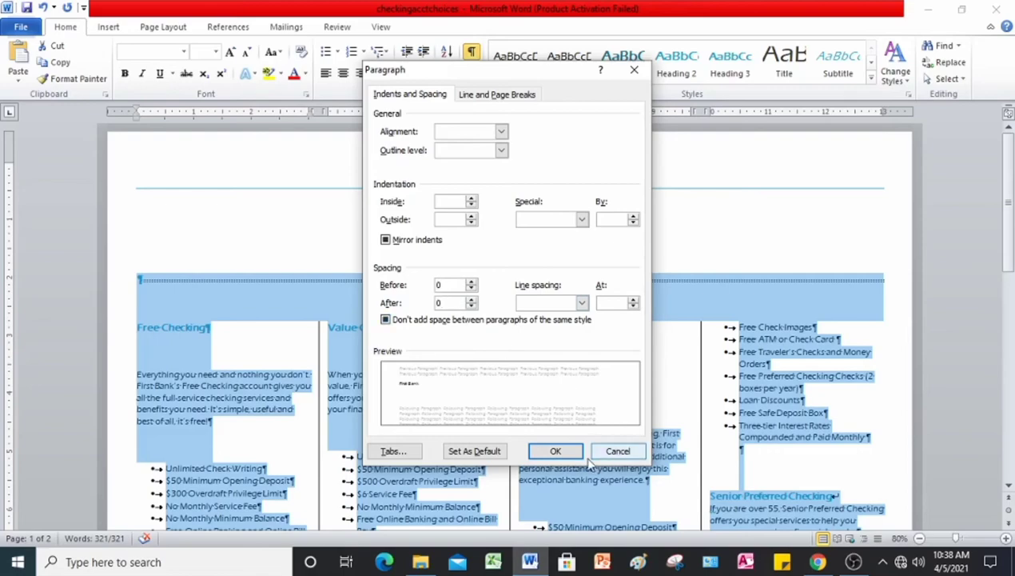
pyautogui.click(569, 451)
# Deselect the text, review the page and place the cursor at Value Checking
pyautogui.scroll(-3, 601, 392)
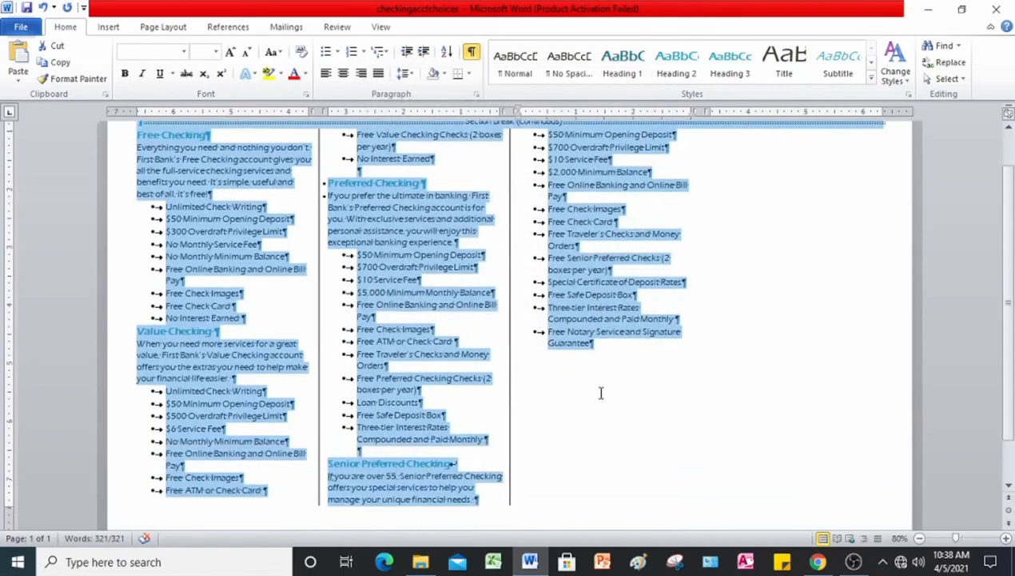
pyautogui.scroll(-1, 601, 392)
pyautogui.click(601, 392)
pyautogui.scroll(4, 601, 393)
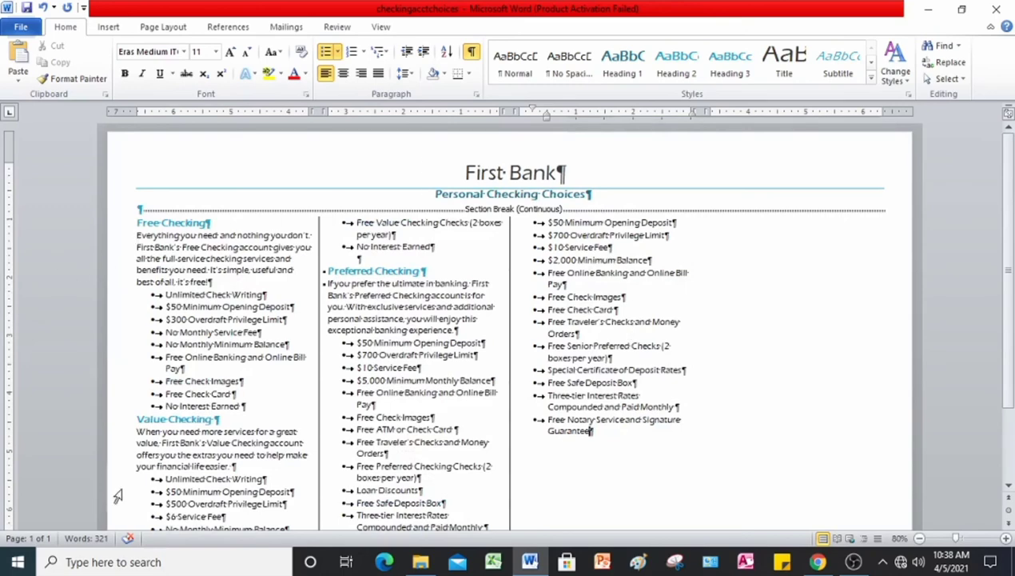
pyautogui.scroll(-2, 284, 348)
pyautogui.scroll(-3, 284, 348)
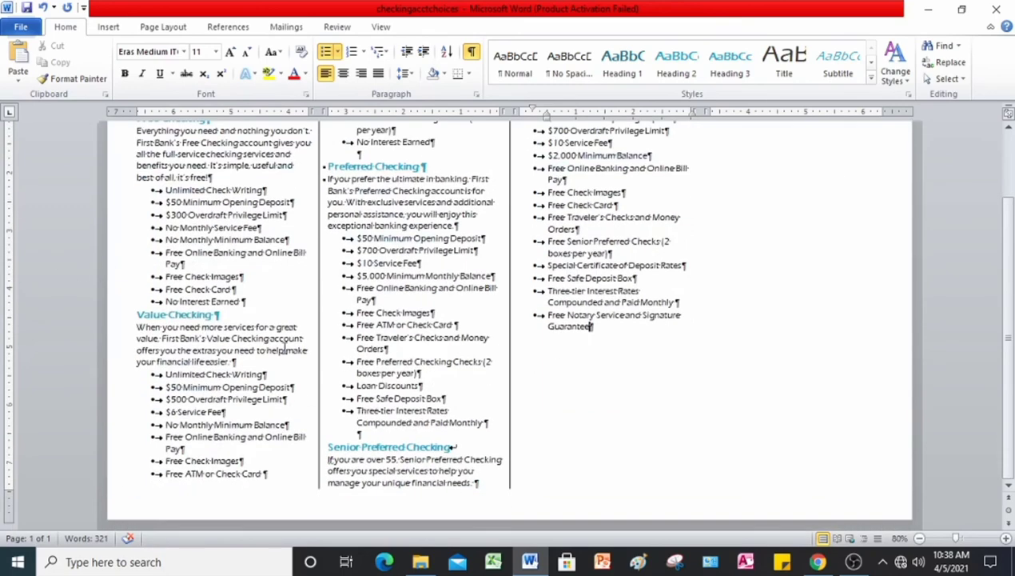
pyautogui.click(134, 316)
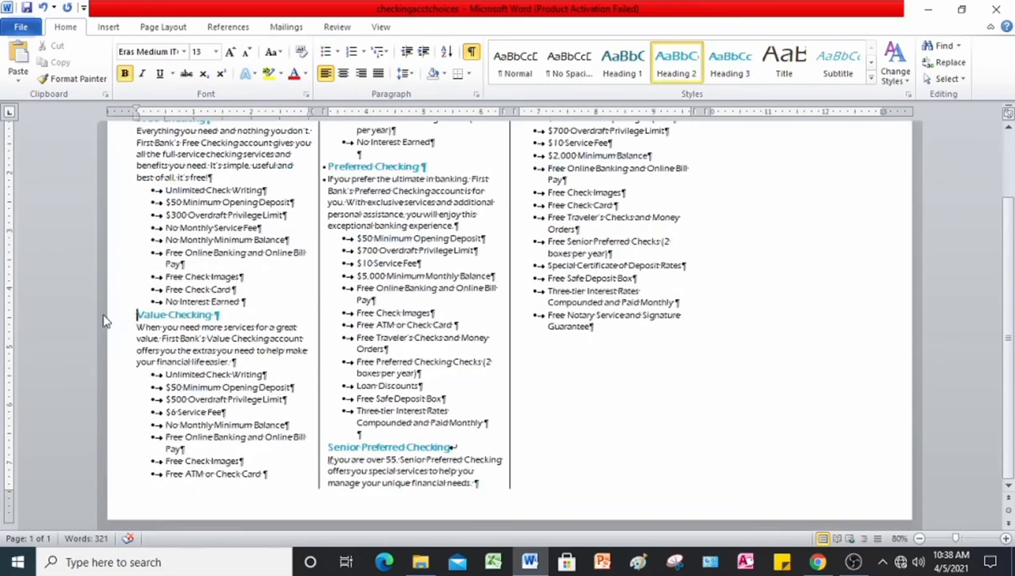
# Insert column breaks before Value Checking, Preferred Checking and Senior Preferred Checking
pyautogui.click(165, 28)
pyautogui.click(270, 45)
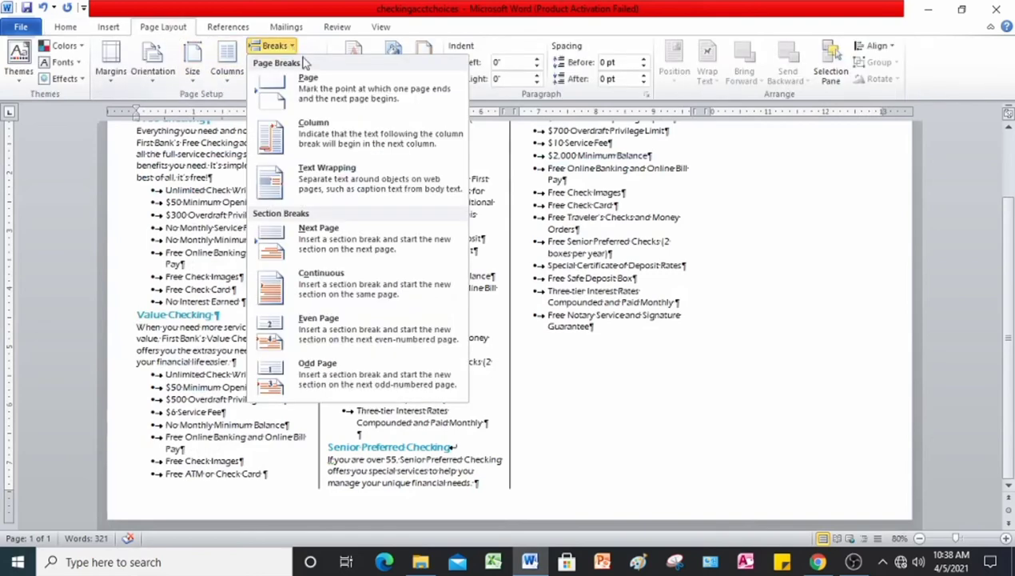
pyautogui.click(316, 142)
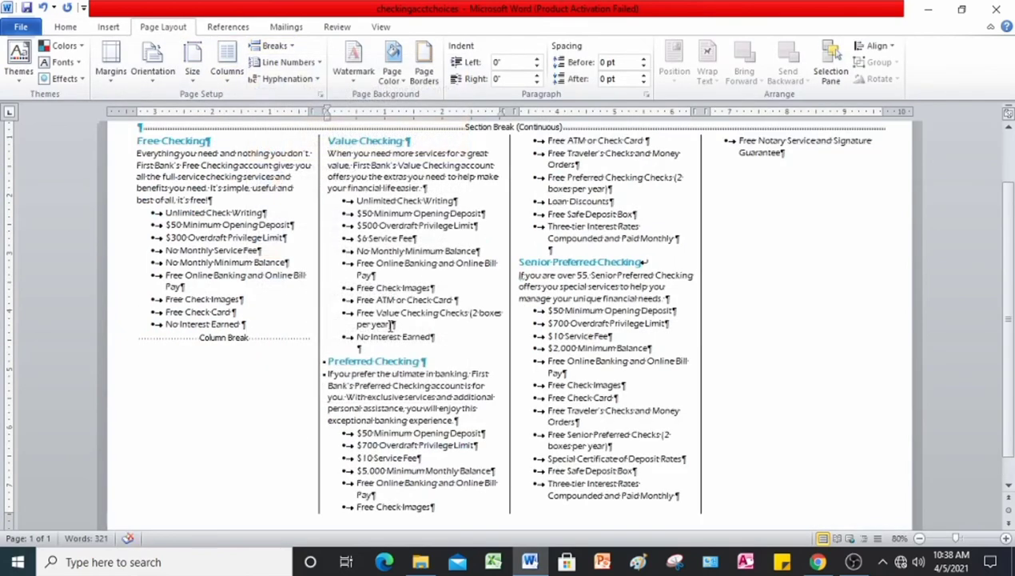
pyautogui.click(322, 362)
pyautogui.click(271, 44)
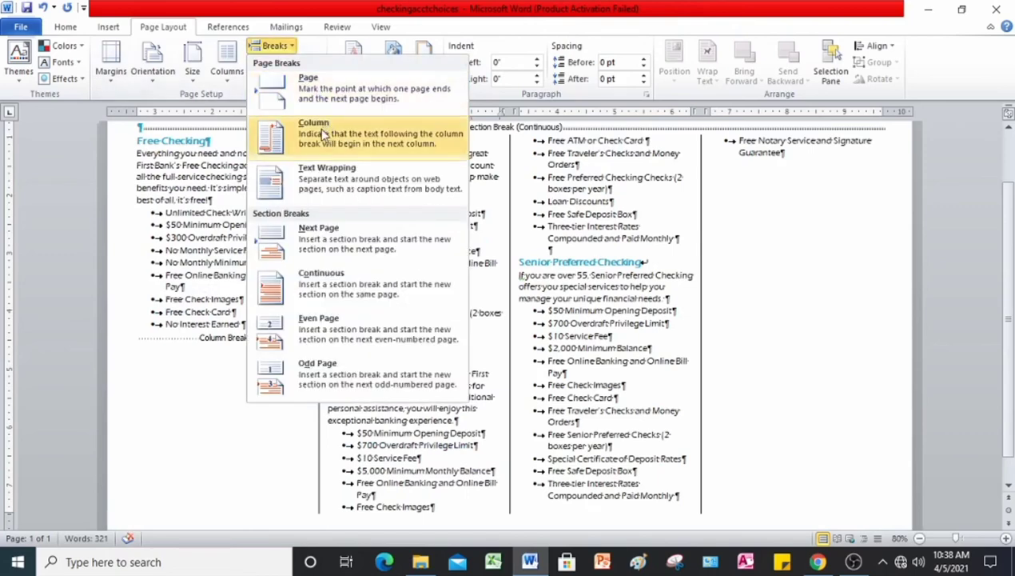
pyautogui.click(324, 265)
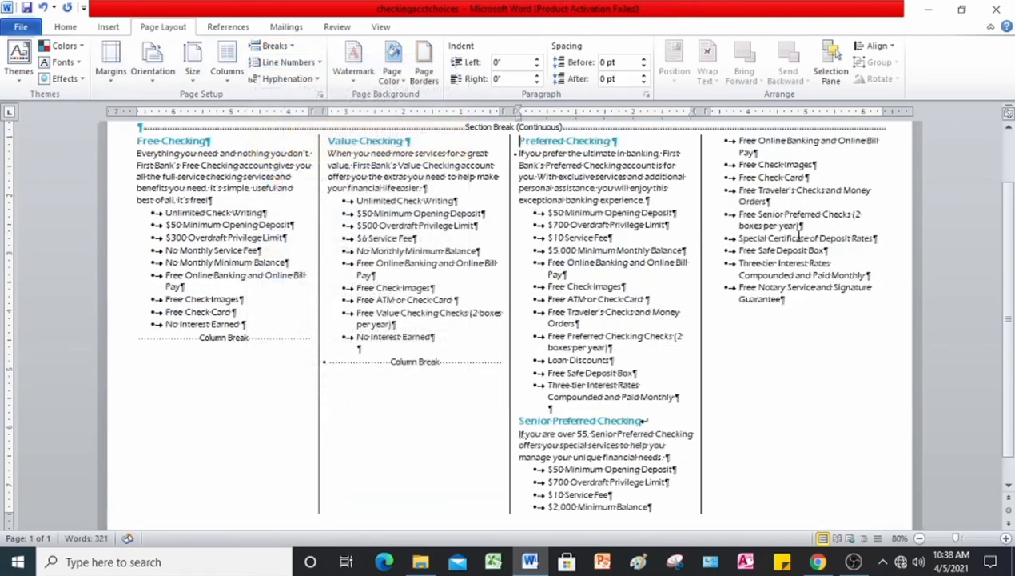
pyautogui.click(520, 419)
pyautogui.click(274, 46)
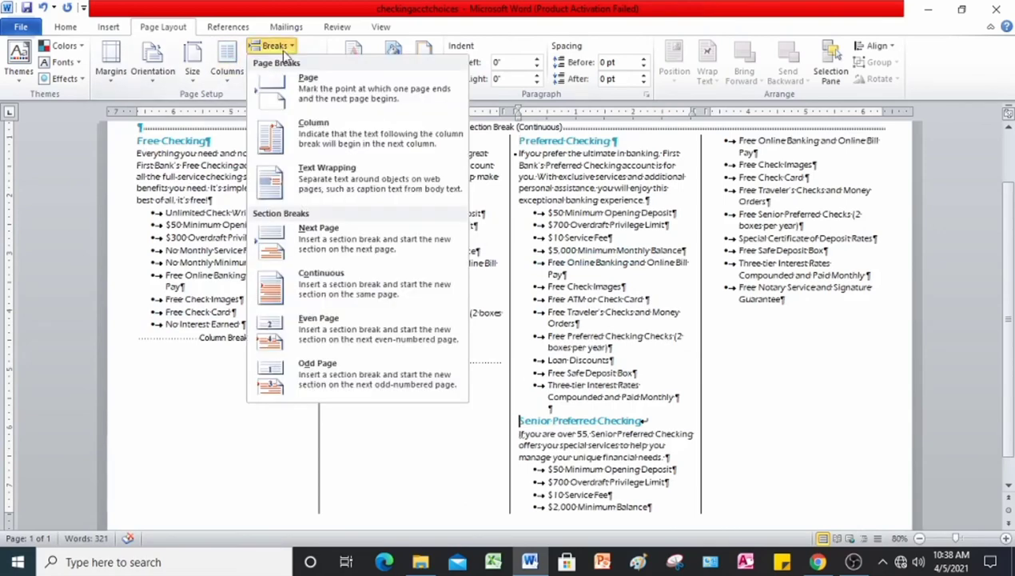
pyautogui.click(369, 136)
pyautogui.scroll(2, 400, 192)
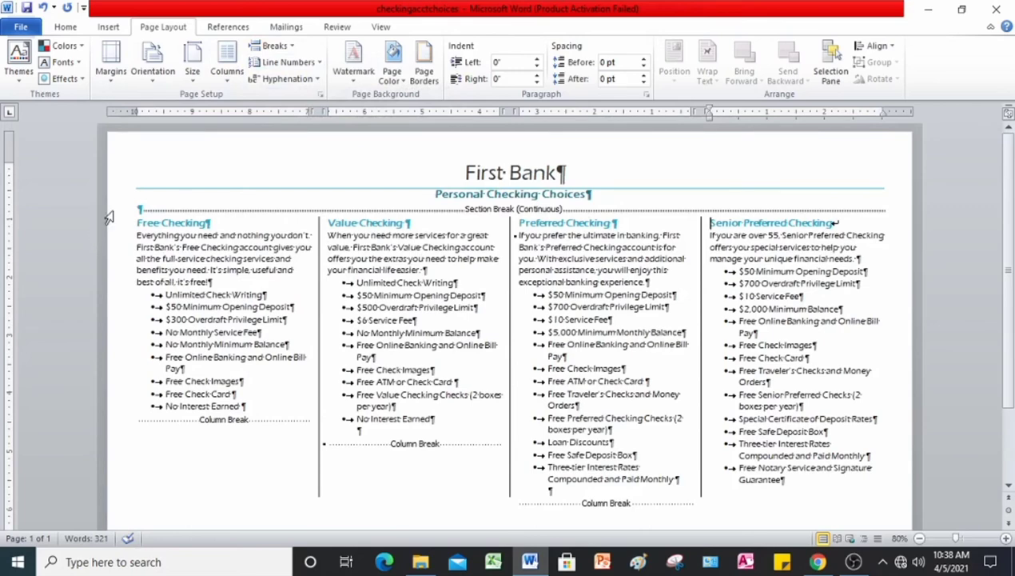
# Give the section-break line 18 pt of spacing after
pyautogui.click(107, 211)
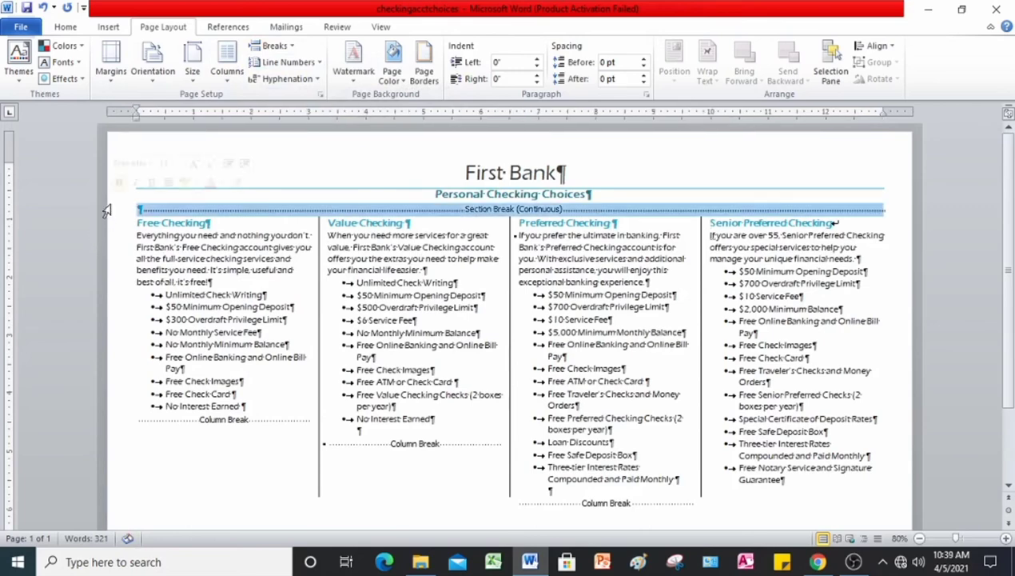
pyautogui.click(605, 80)
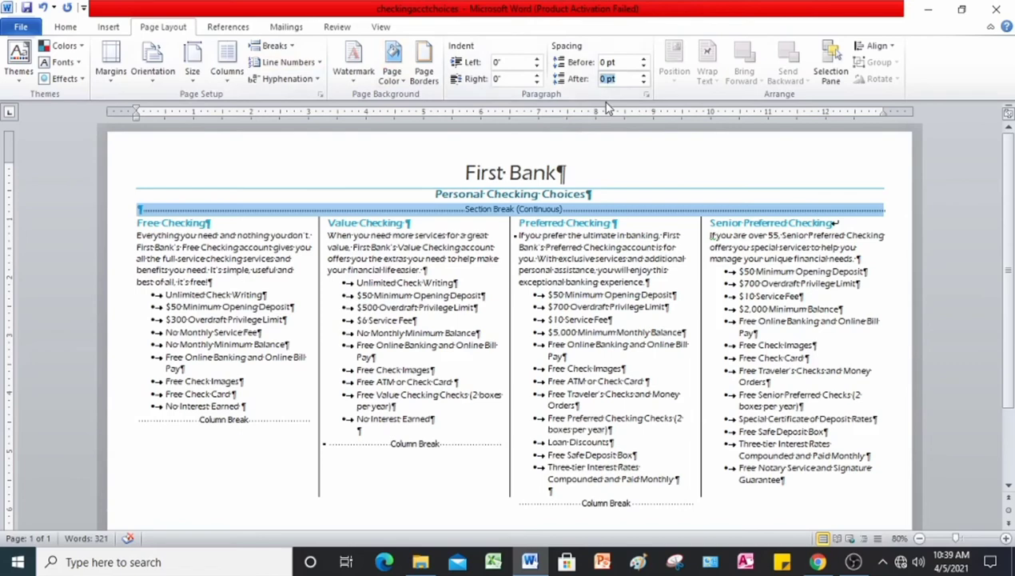
pyautogui.write('18')
pyautogui.press('Return')
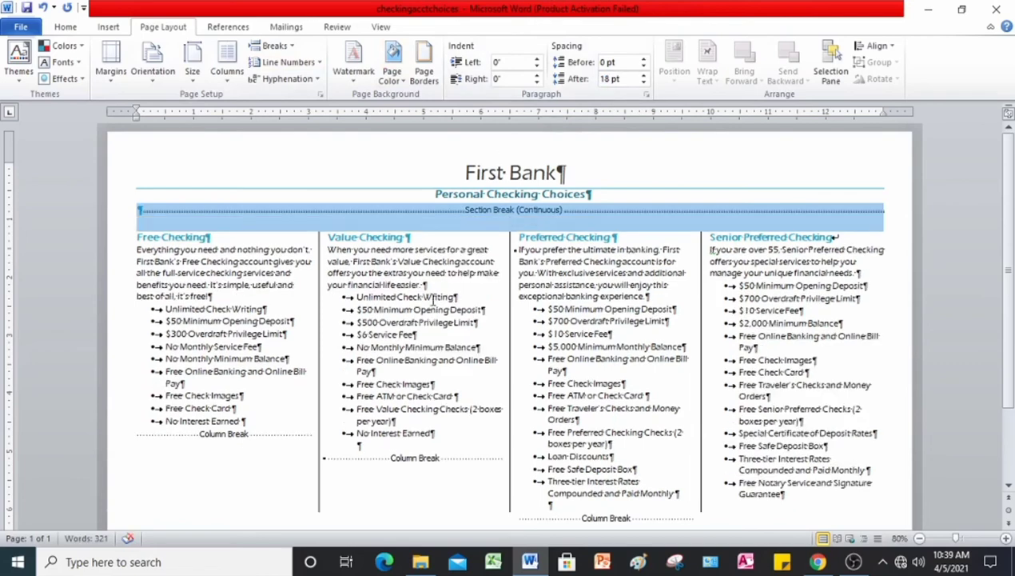
pyautogui.click(199, 493)
# Review the layout, then switch to the project instructions PDF in Chrome
pyautogui.scroll(-2, 421, 406)
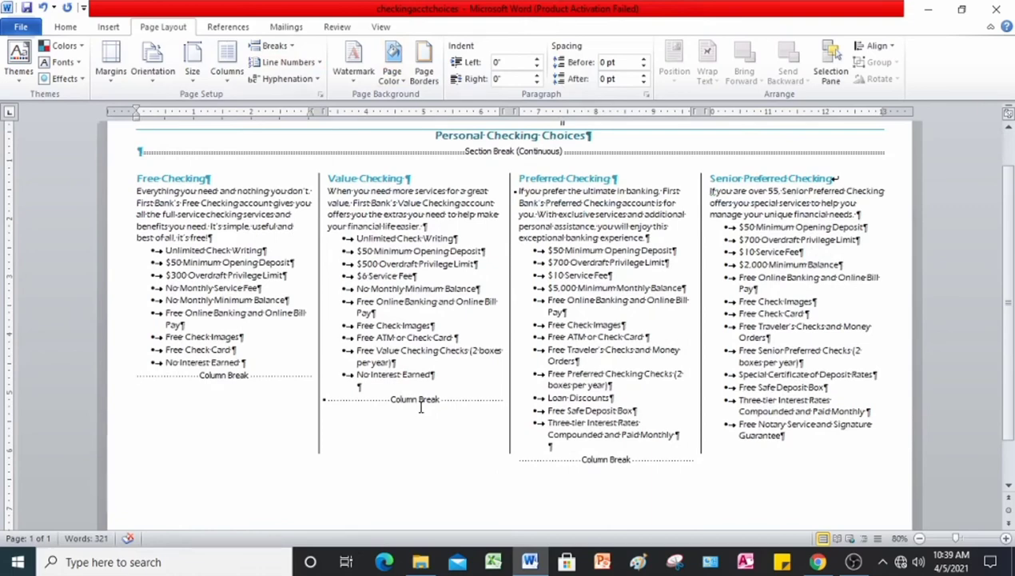
pyautogui.scroll(2, 421, 406)
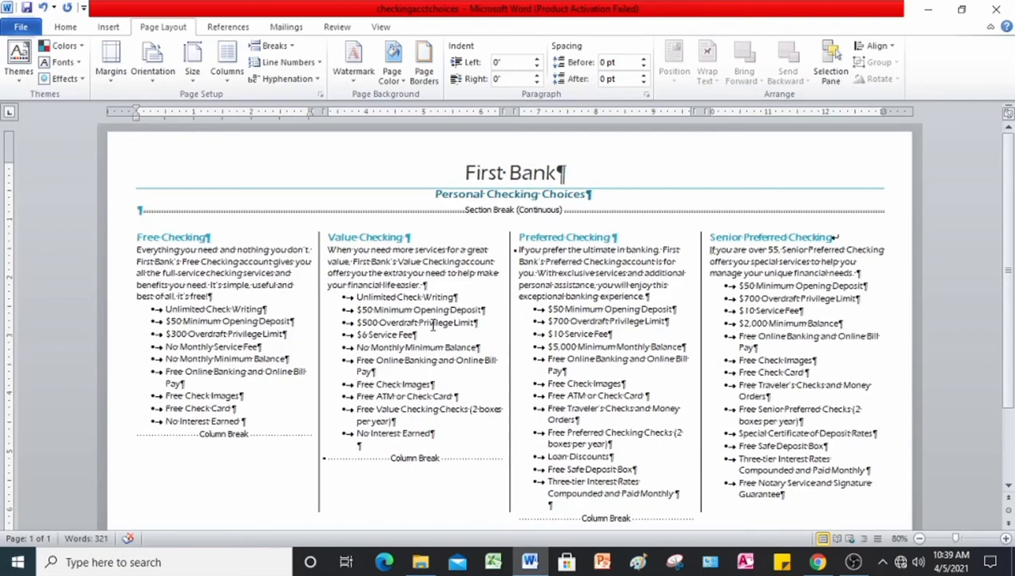
pyautogui.scroll(-4, 433, 324)
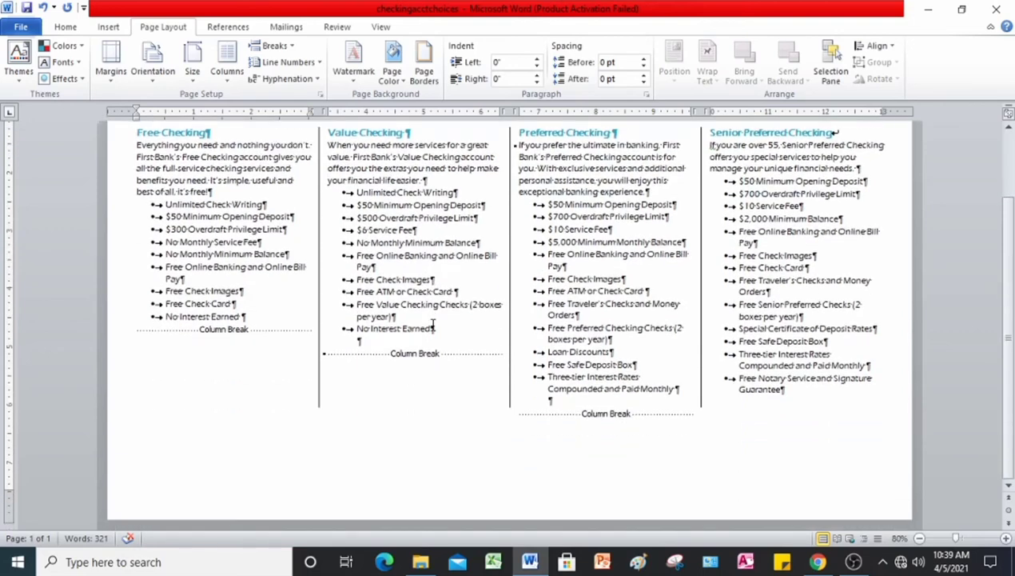
pyautogui.scroll(3, 433, 324)
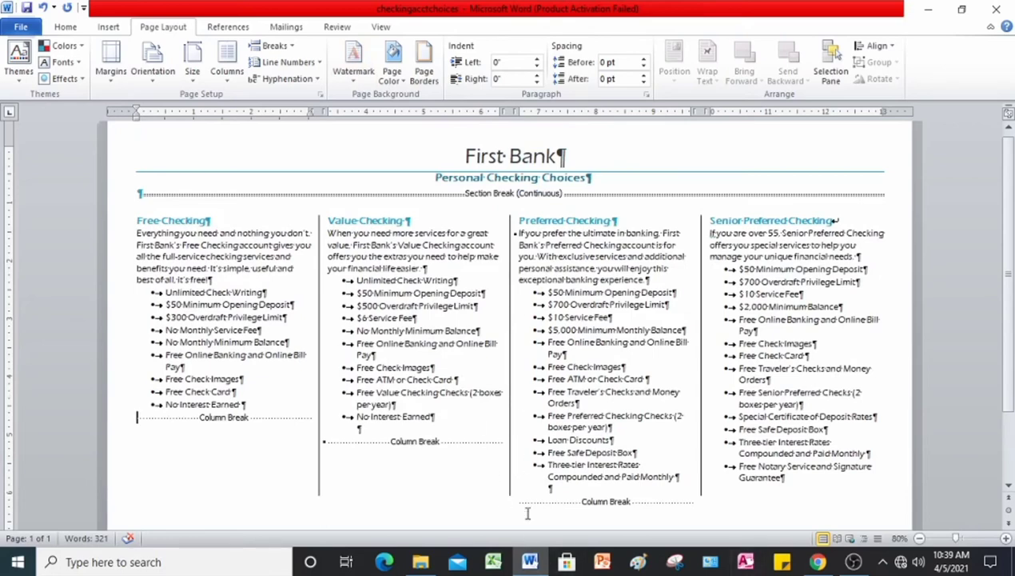
pyautogui.click(813, 561)
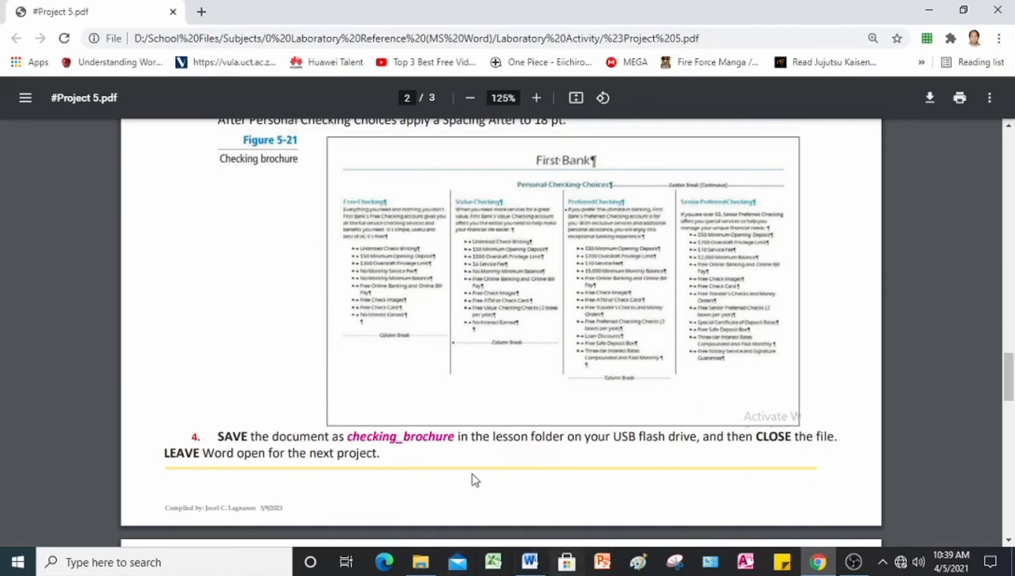
# Review Figure 5-21 and step 4 in the PDF, then return to Word
pyautogui.scroll(3, 390, 330)
pyautogui.scroll(-3, 391, 330)
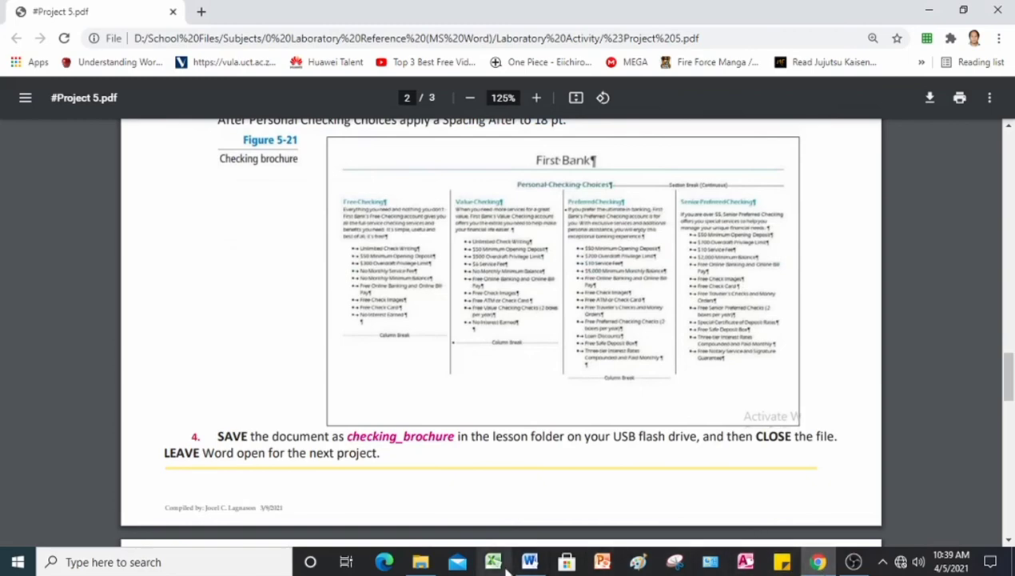
pyautogui.click(530, 562)
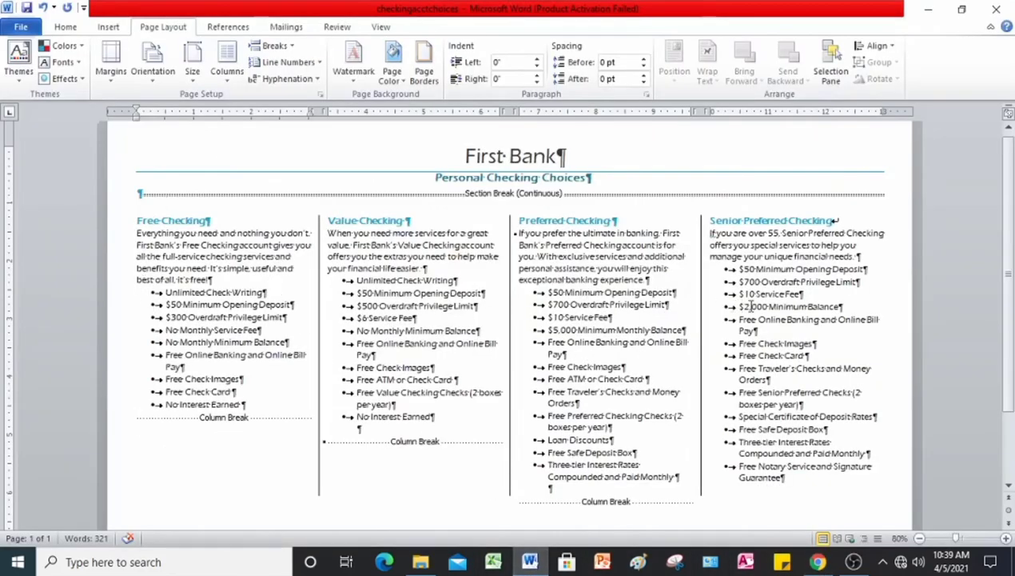
pyautogui.scroll(1, 491, 250)
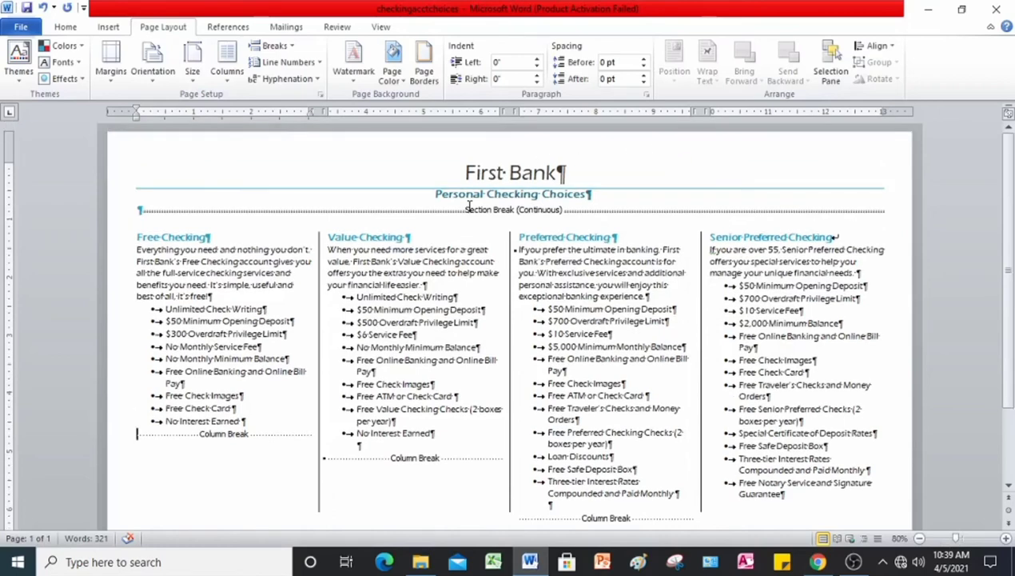
pyautogui.click(122, 244)
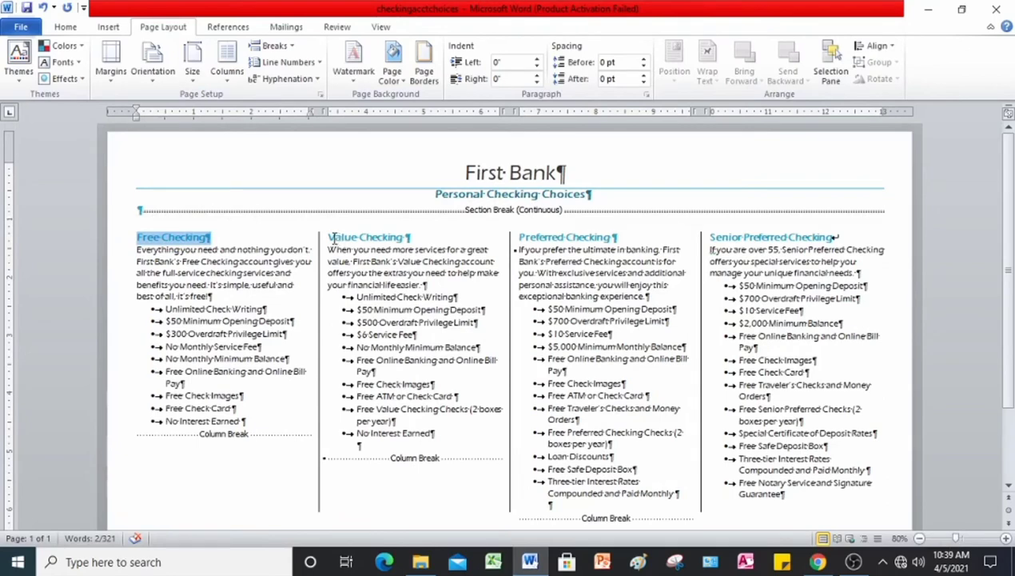
pyautogui.moveTo(328, 238); pyautogui.dragTo(411, 237)
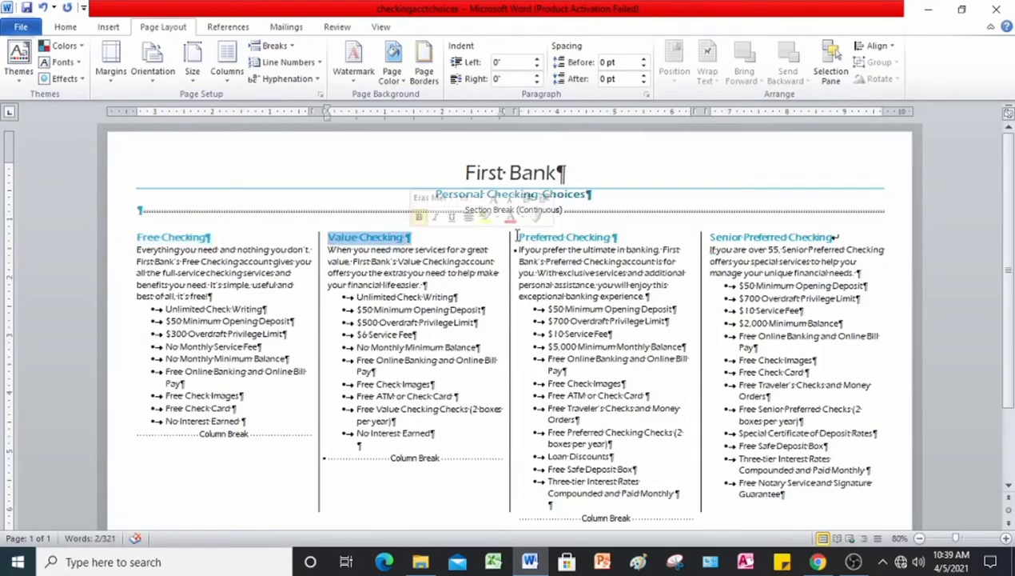
pyautogui.moveTo(517, 237); pyautogui.dragTo(616, 238)
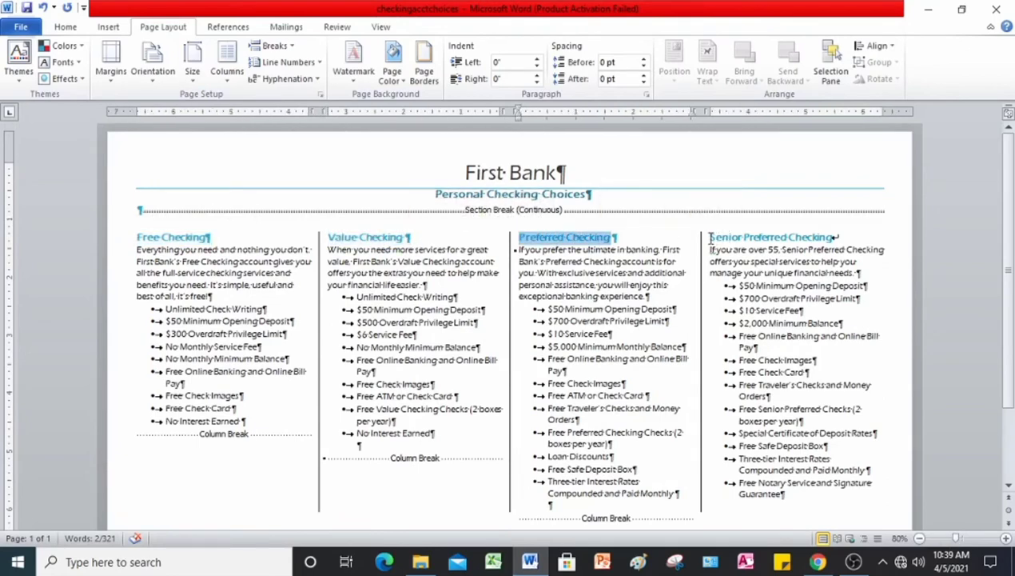
pyautogui.moveTo(710, 237); pyautogui.dragTo(836, 237)
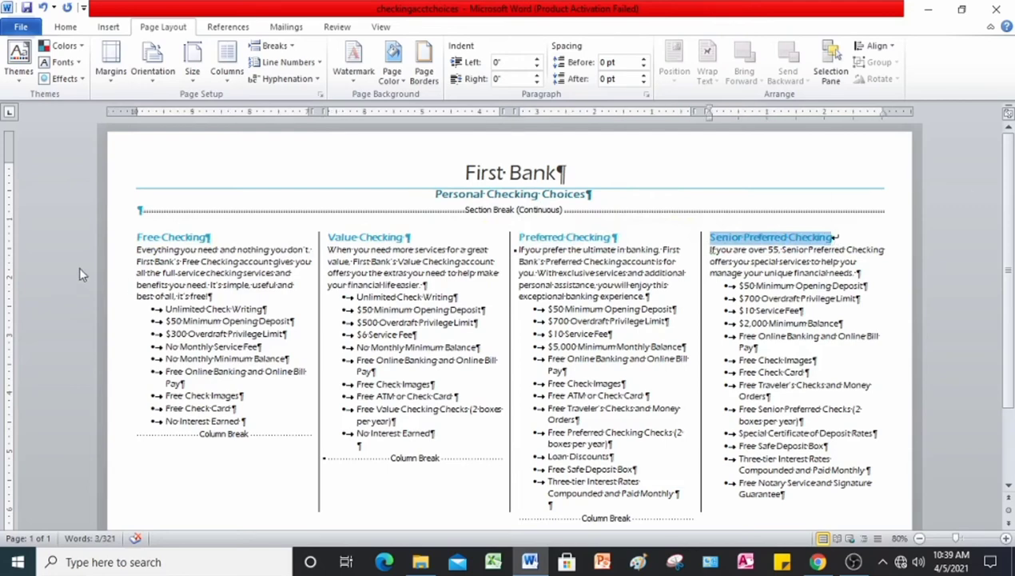
pyautogui.click(112, 242)
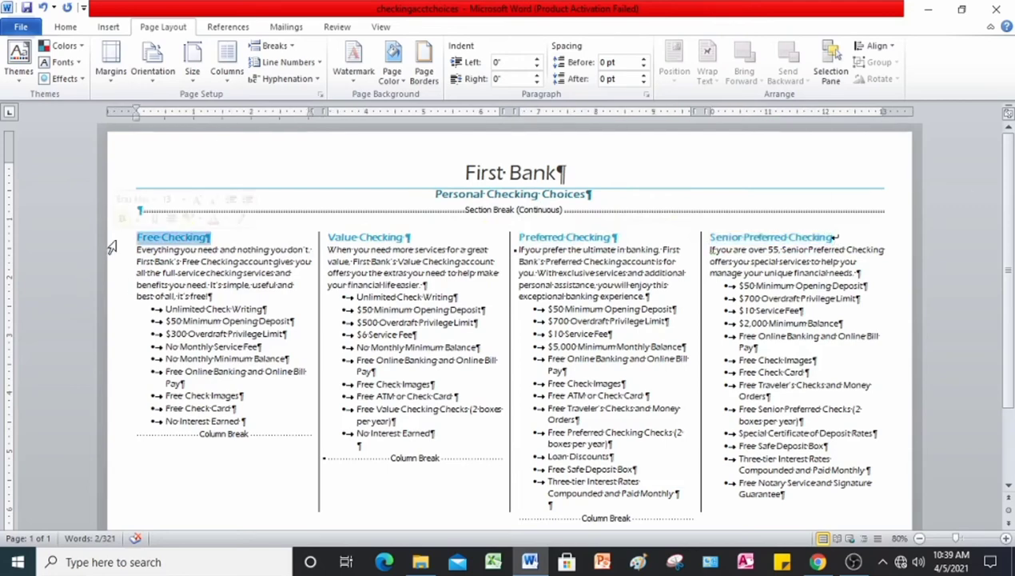
pyautogui.click(463, 379)
pyautogui.scroll(-2, 365, 380)
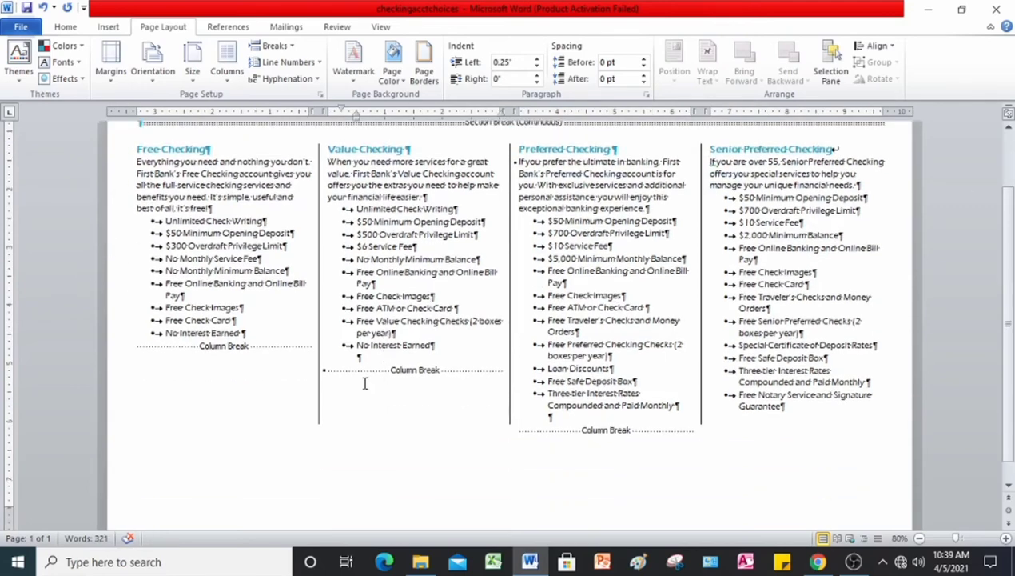
pyautogui.click(107, 349)
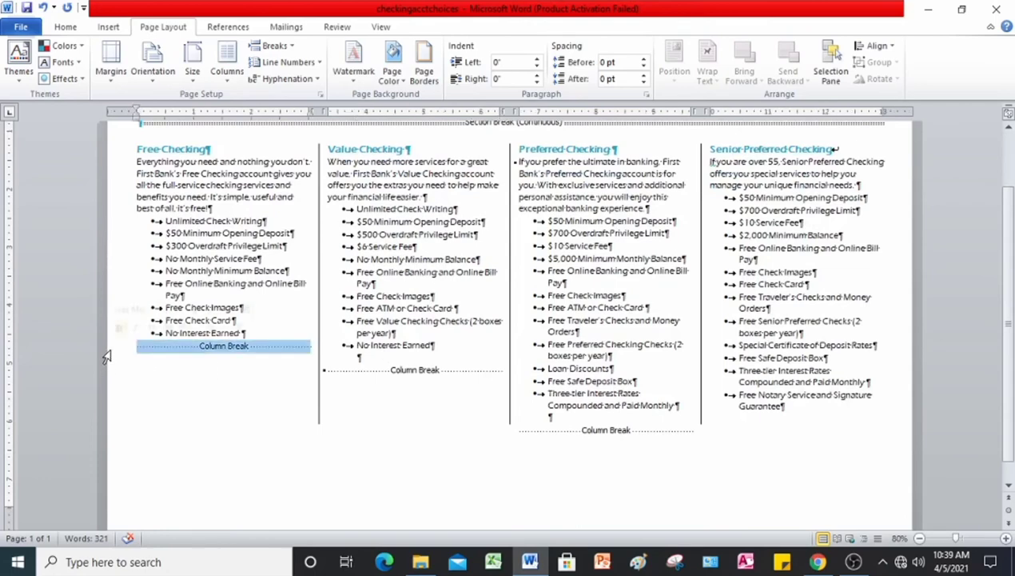
pyautogui.click(325, 369)
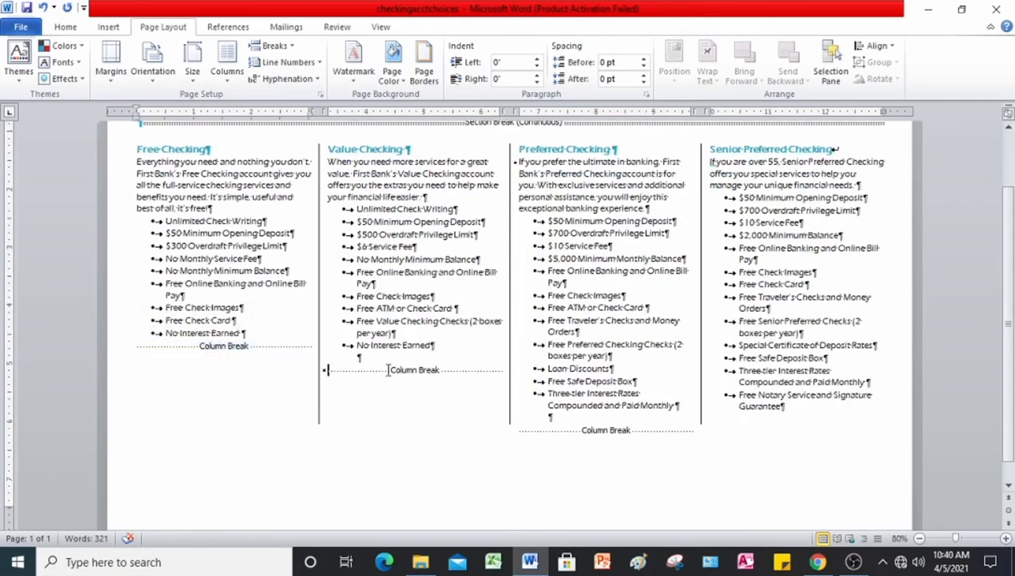
pyautogui.click(515, 424)
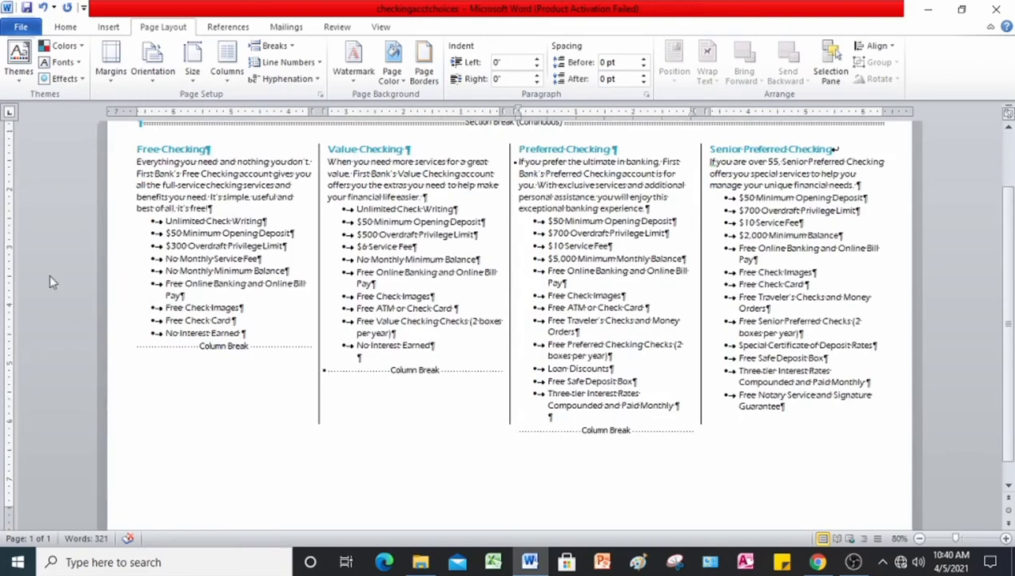
pyautogui.scroll(3, 327, 384)
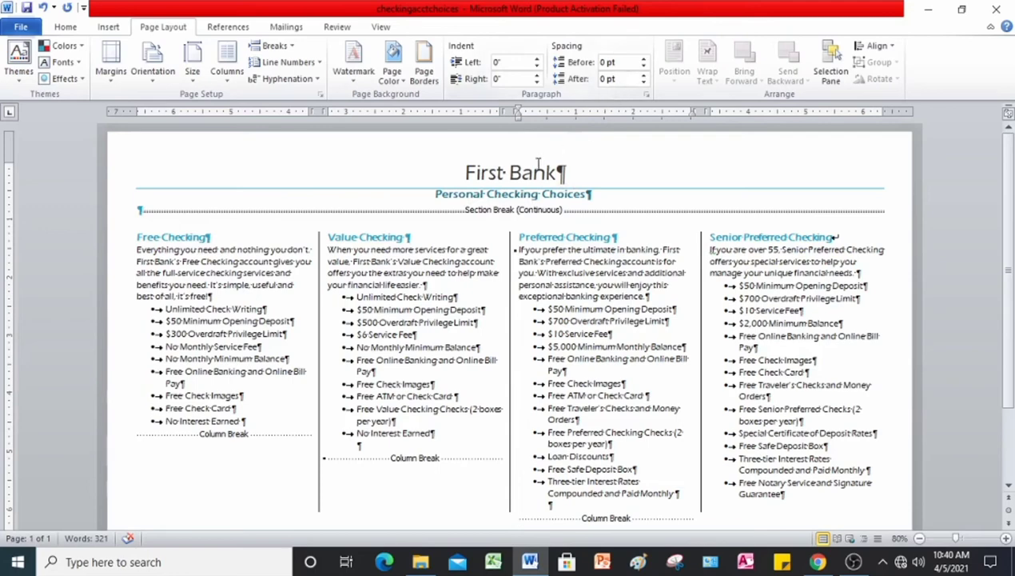
# Set Spacing Before to 18 pt on the Personal Checking Choices heading
pyautogui.click(108, 217)
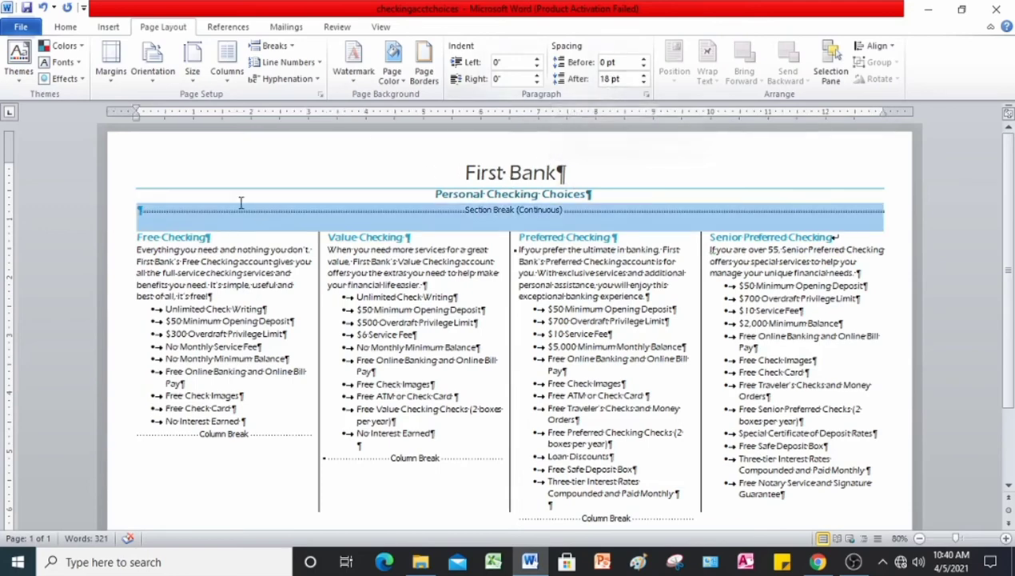
pyautogui.moveTo(430, 193); pyautogui.dragTo(589, 192)
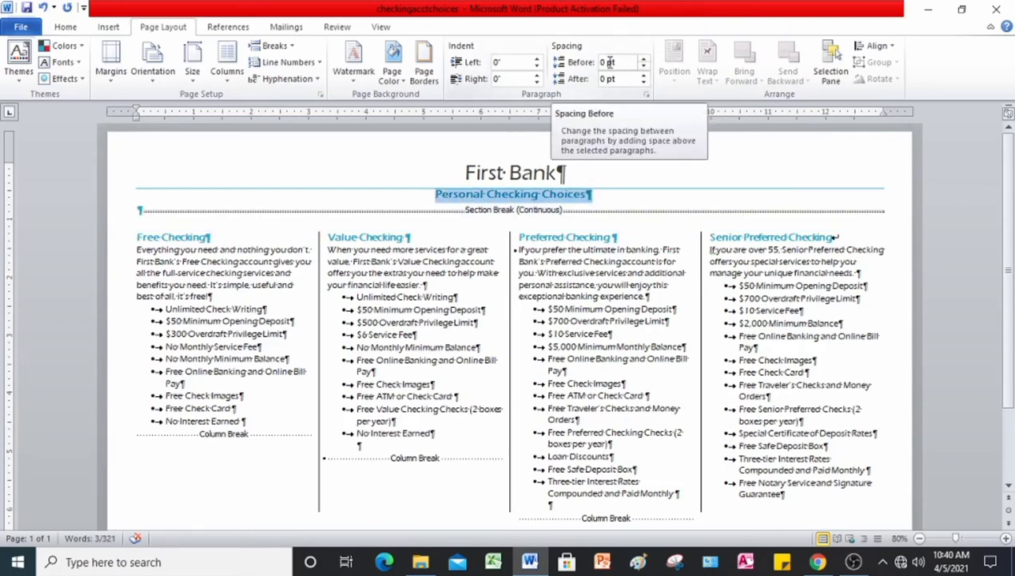
pyautogui.click(620, 62)
pyautogui.write('1')
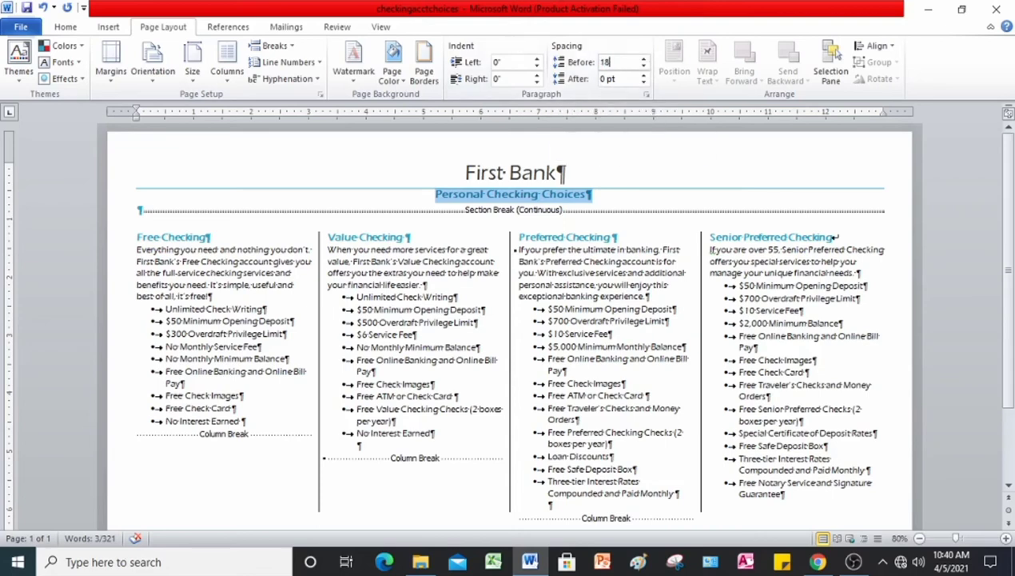
pyautogui.write('8')
pyautogui.press('Return')
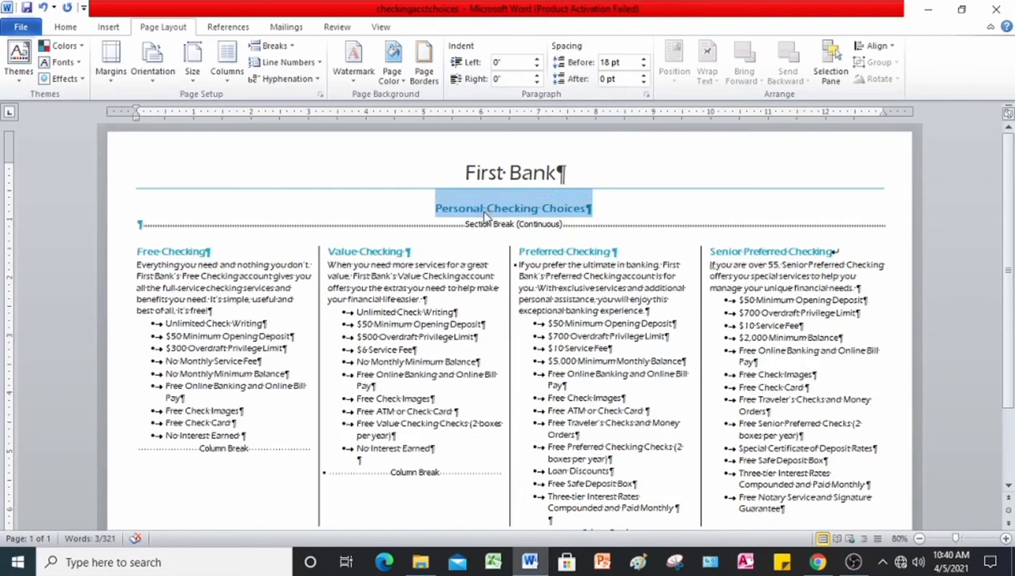
pyautogui.click(586, 235)
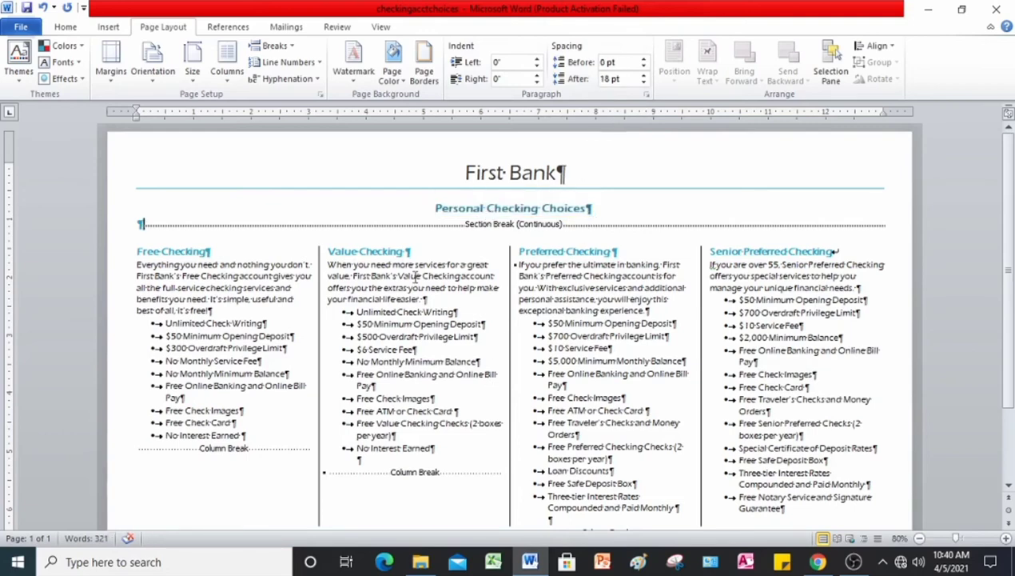
pyautogui.click(67, 28)
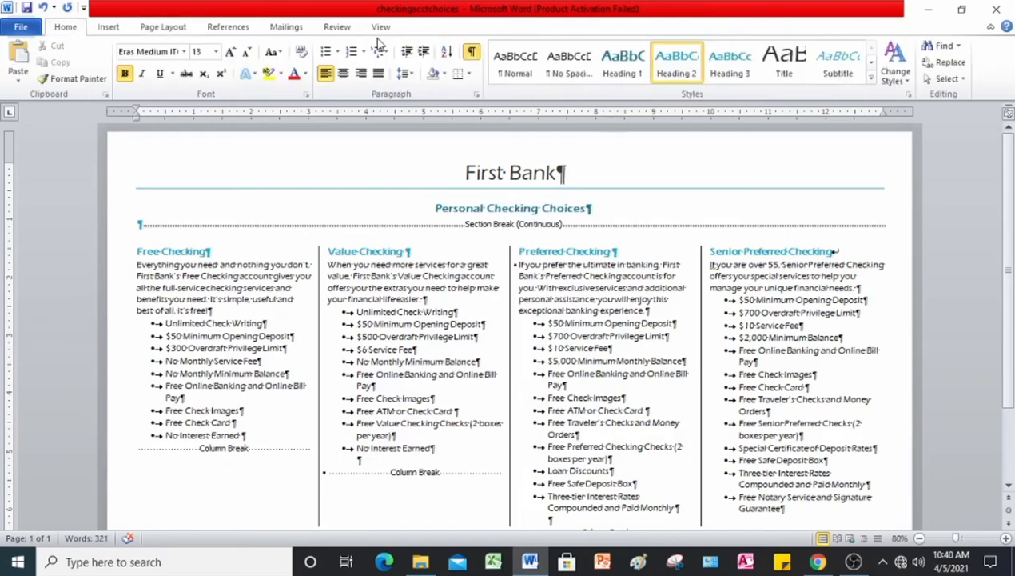
# Turn off formatting marks and view the brochure at One Page, then 100%
pyautogui.click(472, 52)
pyautogui.scroll(-3, 542, 277)
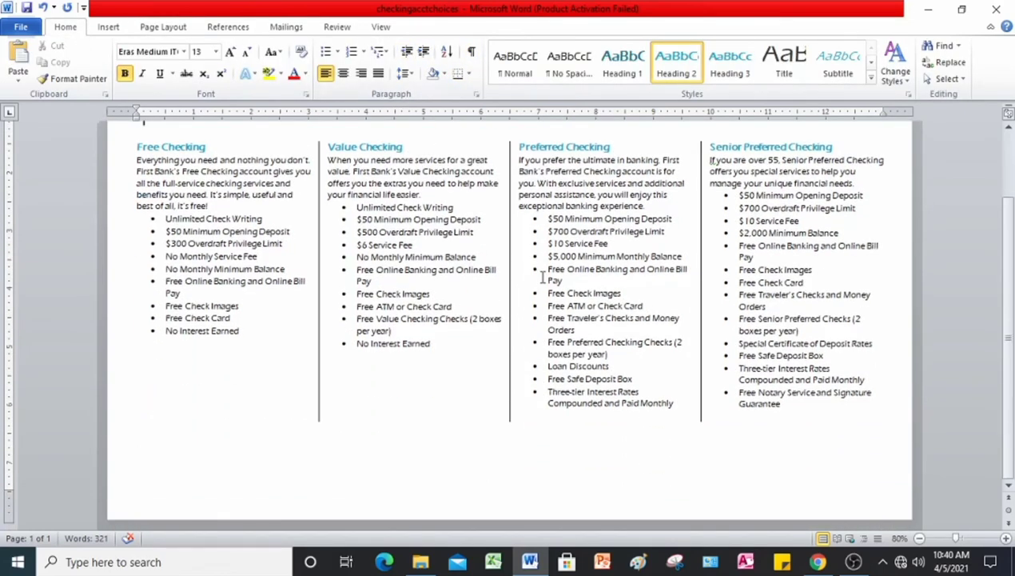
pyautogui.scroll(3, 542, 276)
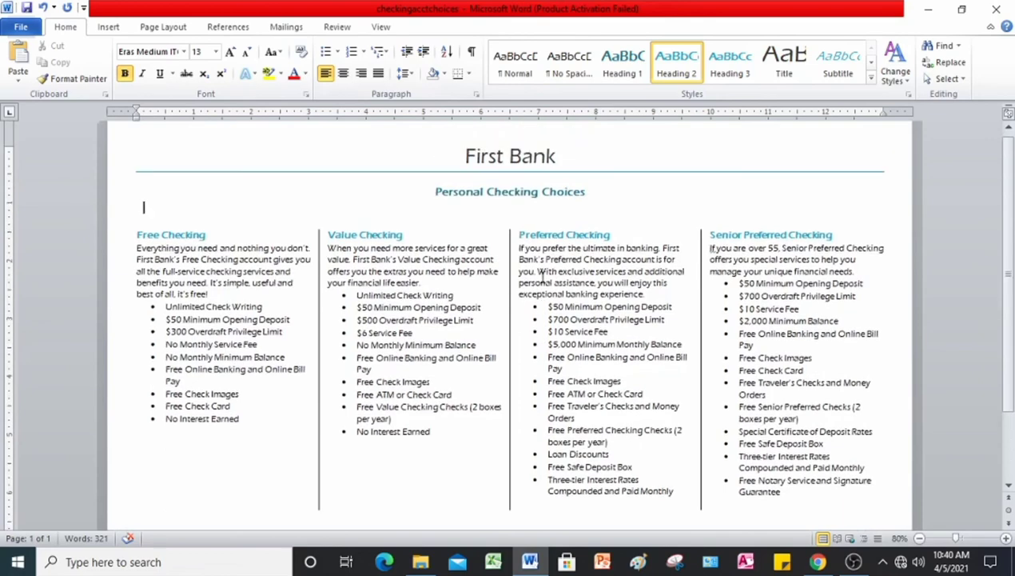
pyautogui.scroll(-3, 542, 276)
pyautogui.scroll(1, 542, 277)
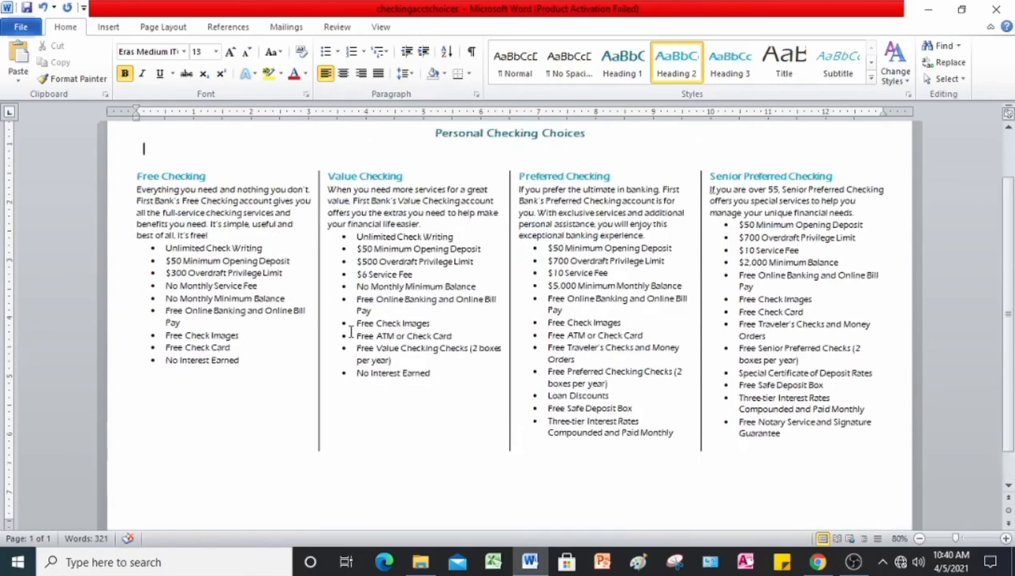
pyautogui.scroll(3, 366, 269)
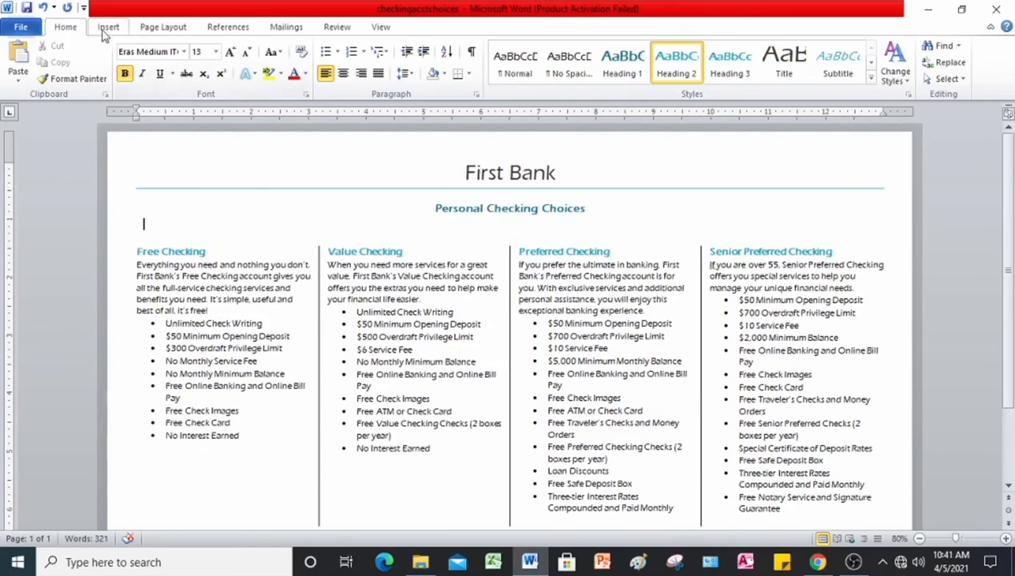
pyautogui.click(378, 27)
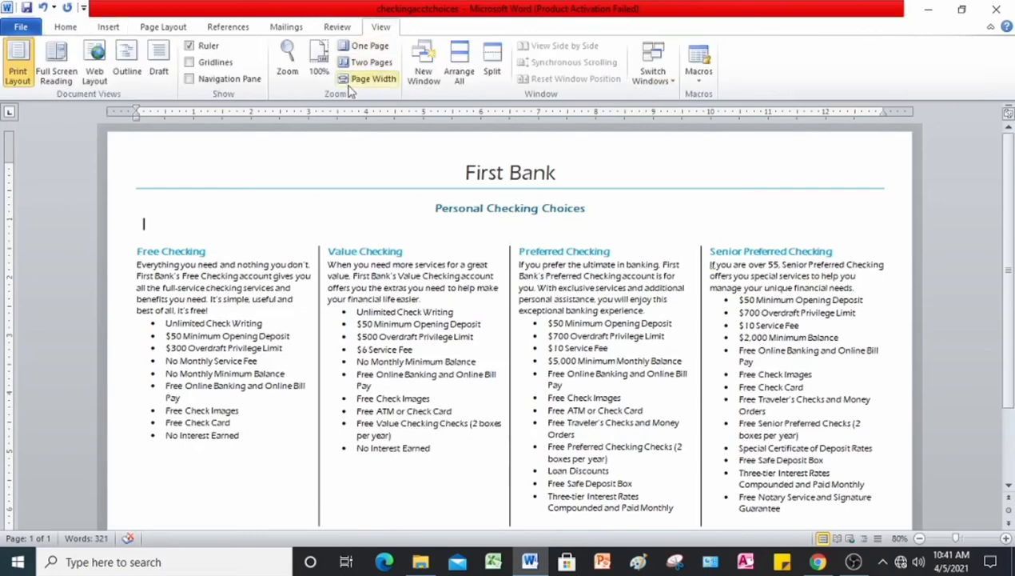
pyautogui.click(358, 46)
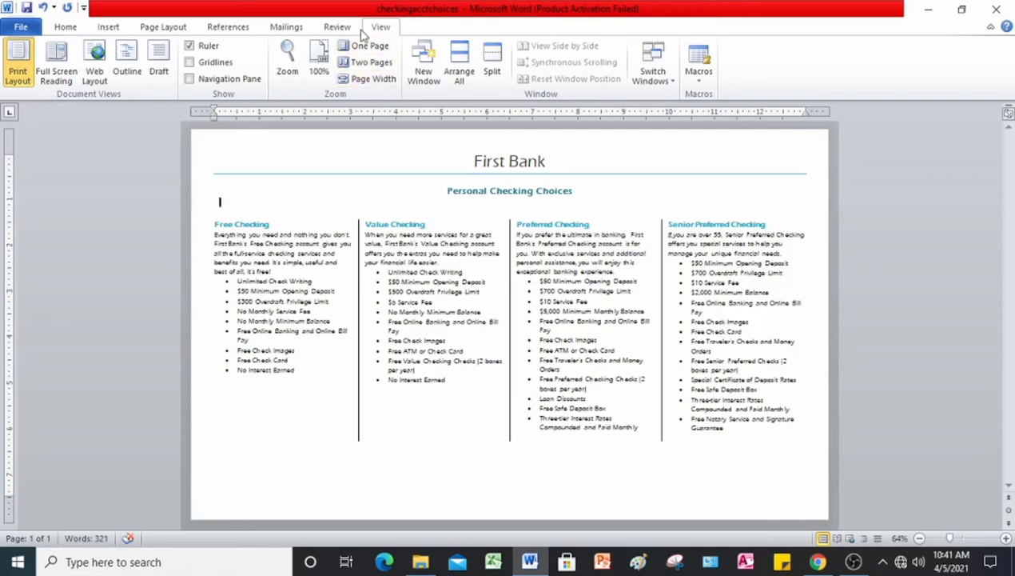
pyautogui.click(319, 64)
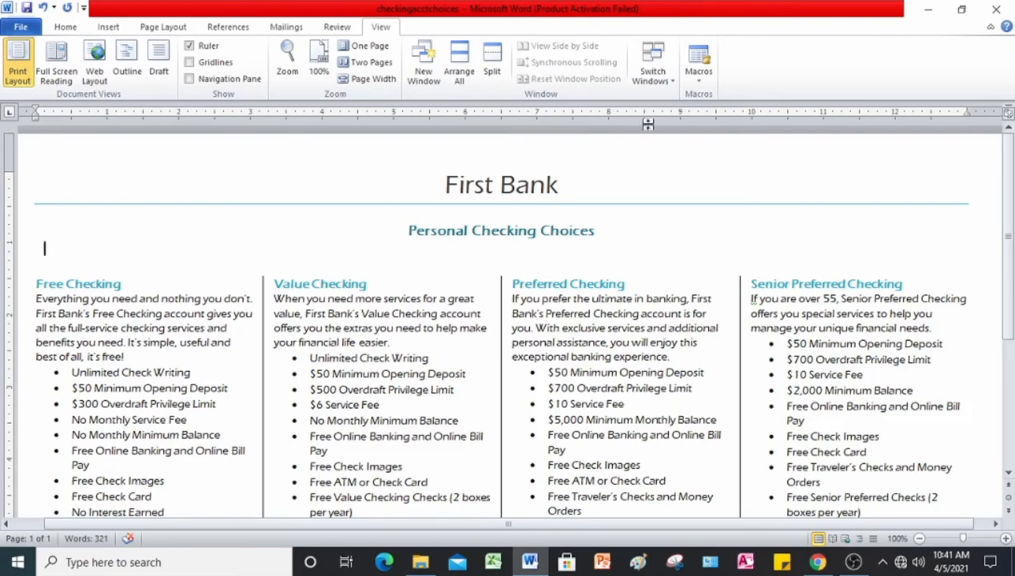
# Save the document as checking_brochure in the Answer folder, then close it
pyautogui.click(21, 29)
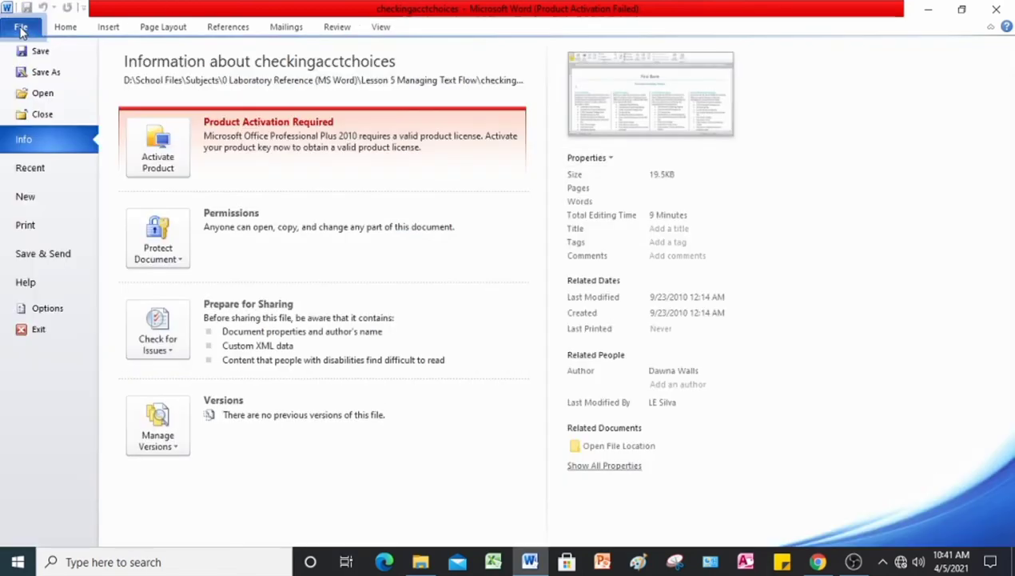
pyautogui.click(40, 77)
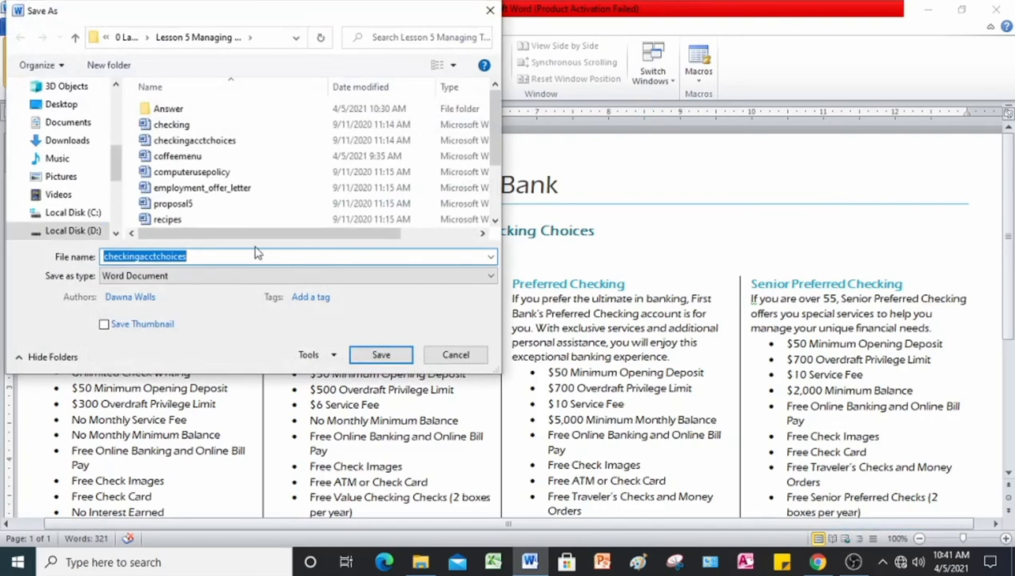
pyautogui.doubleClick(168, 109)
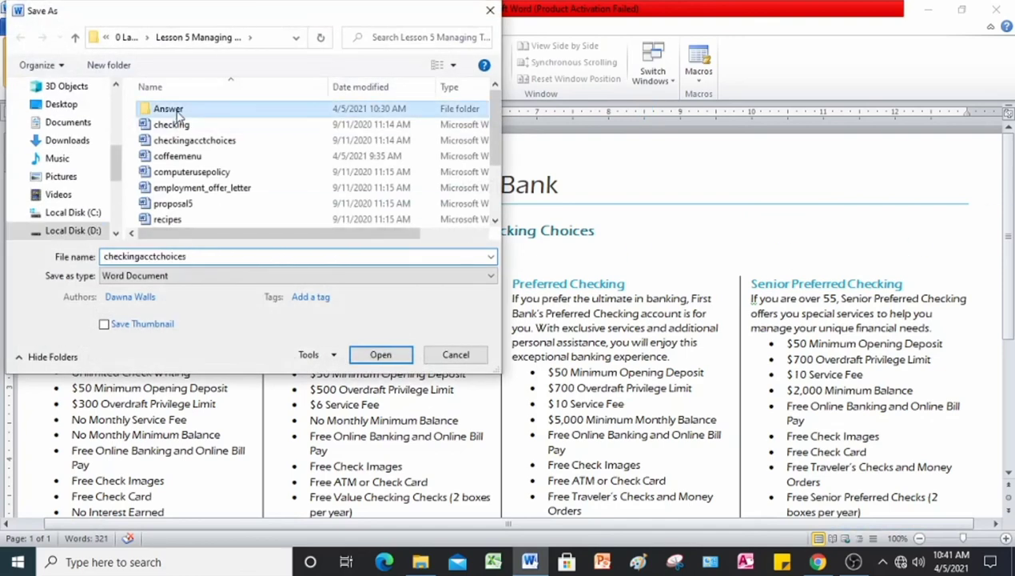
pyautogui.doubleClick(200, 257)
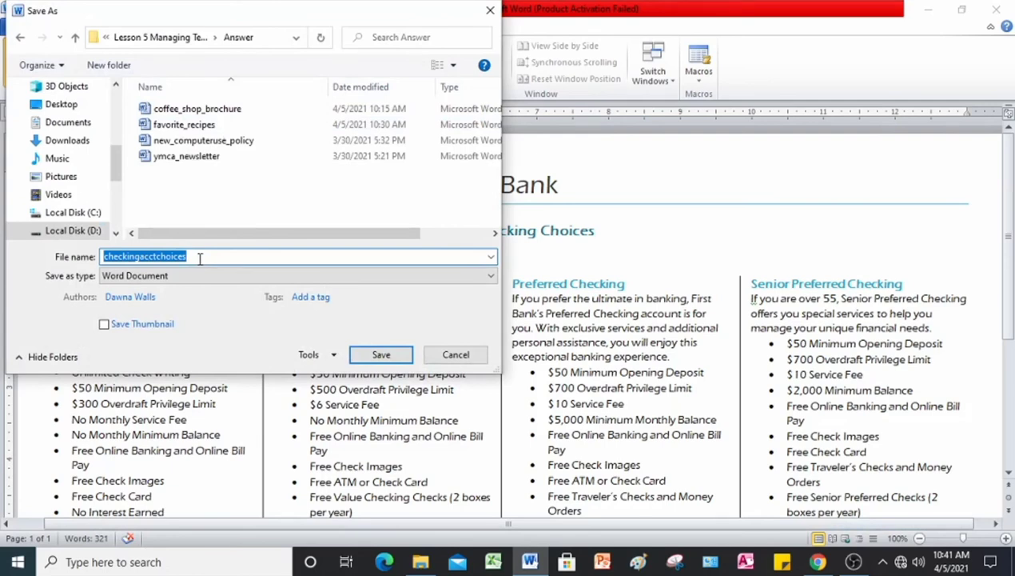
pyautogui.press('BackSpace')
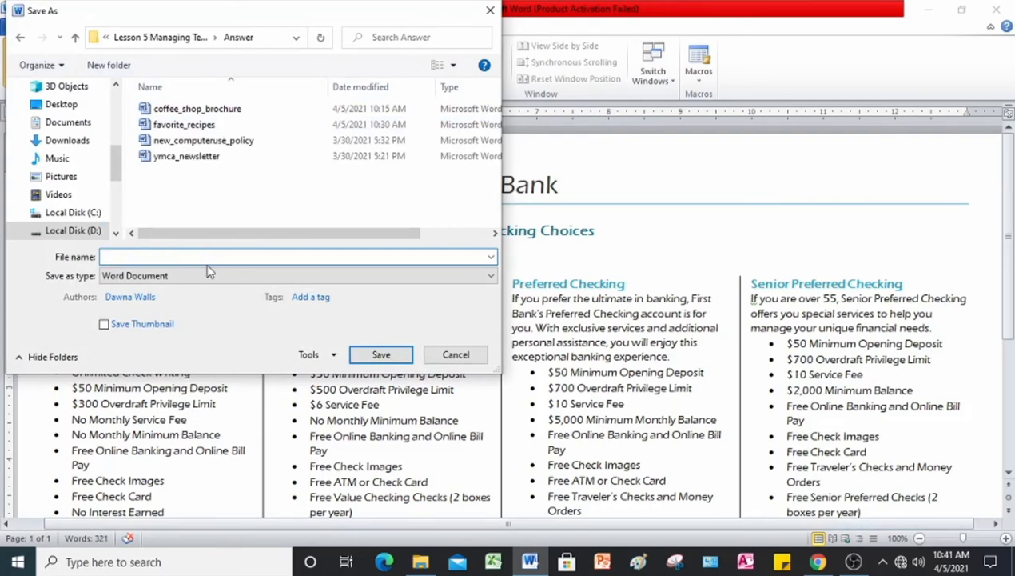
pyautogui.write('checking_brochure')
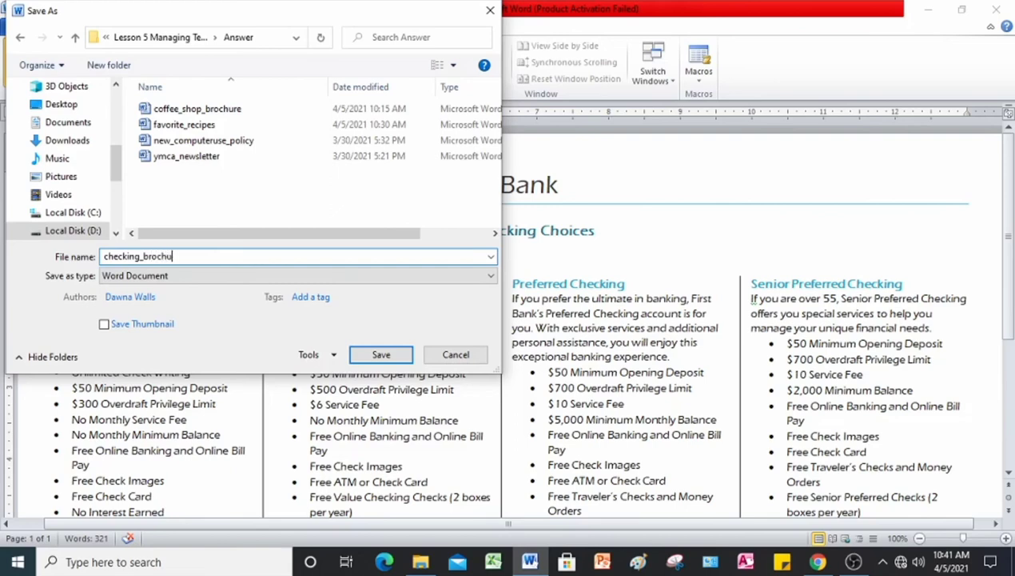
pyautogui.click(381, 355)
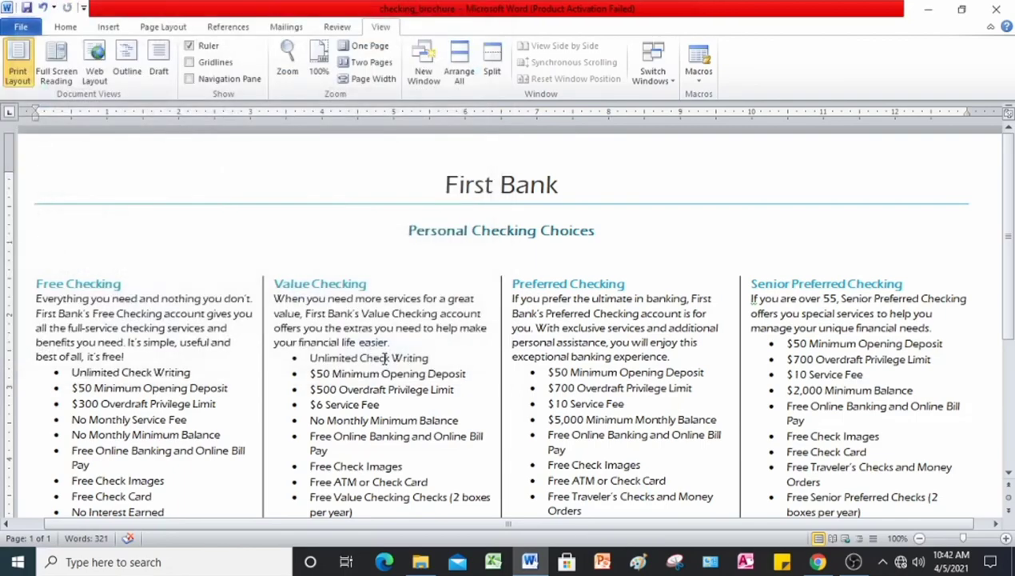
pyautogui.click(996, 9)
# Read the Project 5-6 YMCA newsletter instructions in the PDF, then launch Word
pyautogui.hotkey('alt', 'Tab')
pyautogui.scroll(4, 555, 367)
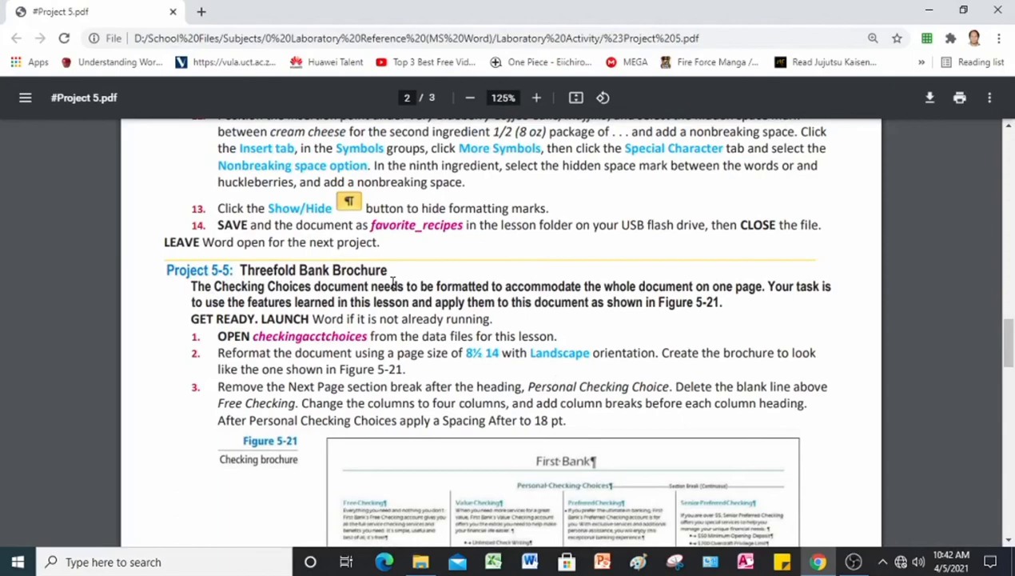
pyautogui.scroll(-3, 393, 282)
pyautogui.scroll(-7, 393, 282)
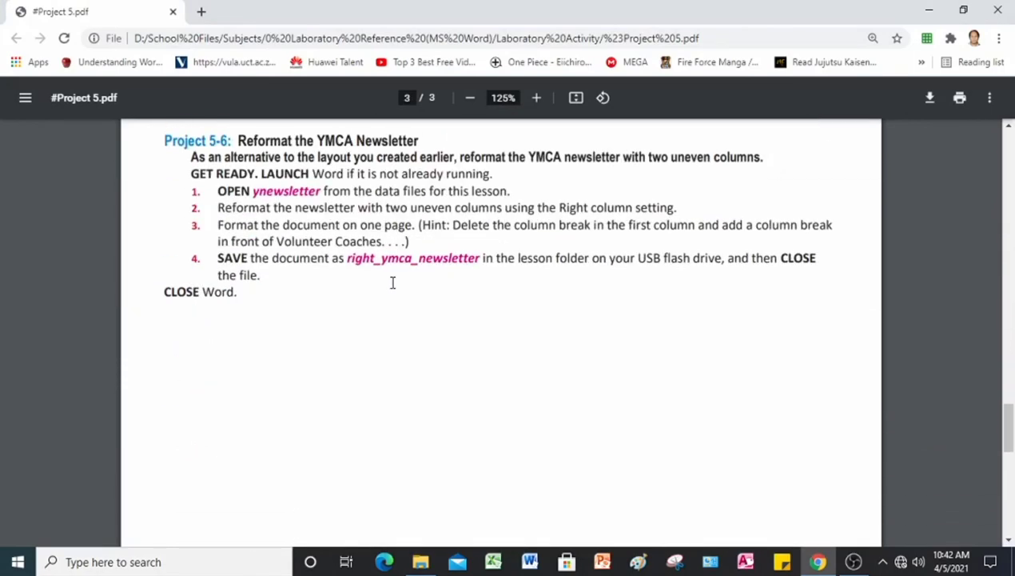
pyautogui.scroll(1, 355, 257)
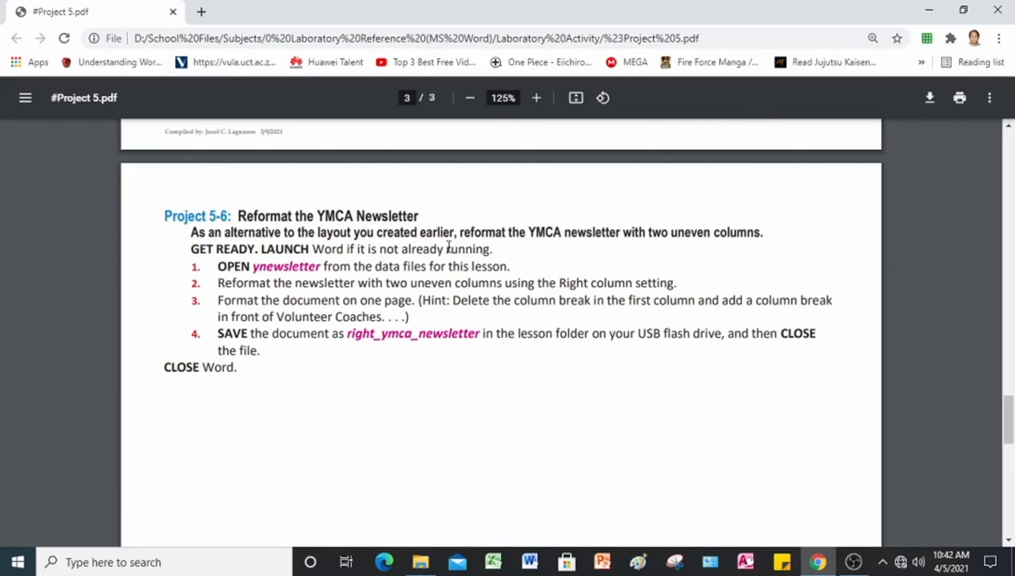
pyautogui.click(531, 562)
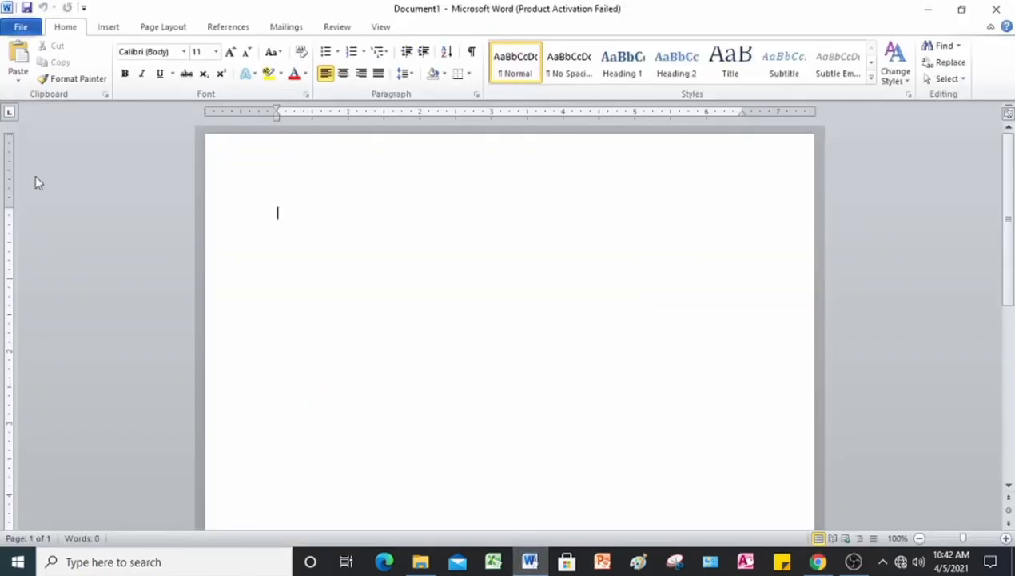
# Dismiss the activation warning and open ynewsletter from the Lesson 5 folder
pyautogui.click(21, 28)
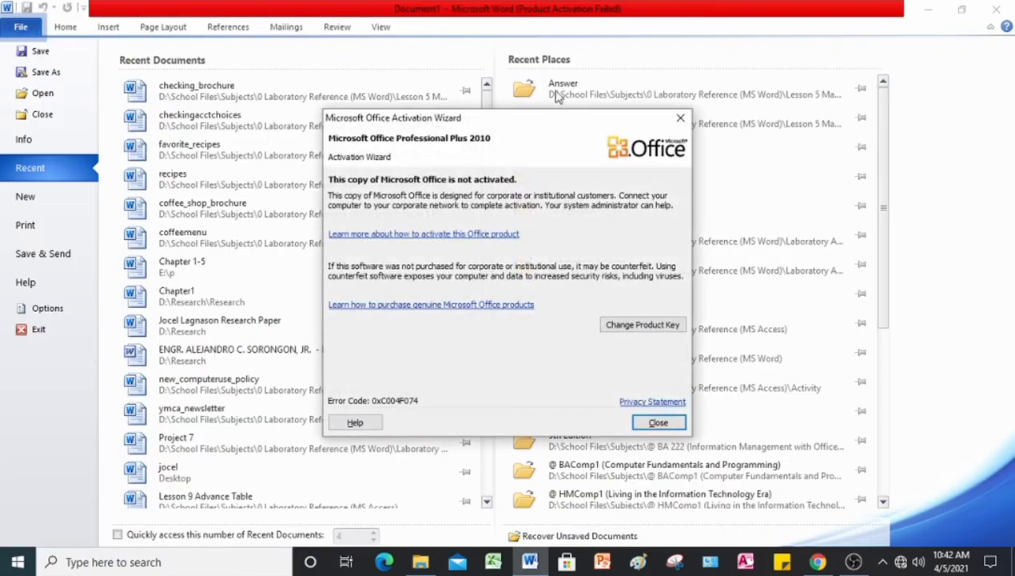
pyautogui.click(681, 119)
pyautogui.click(42, 93)
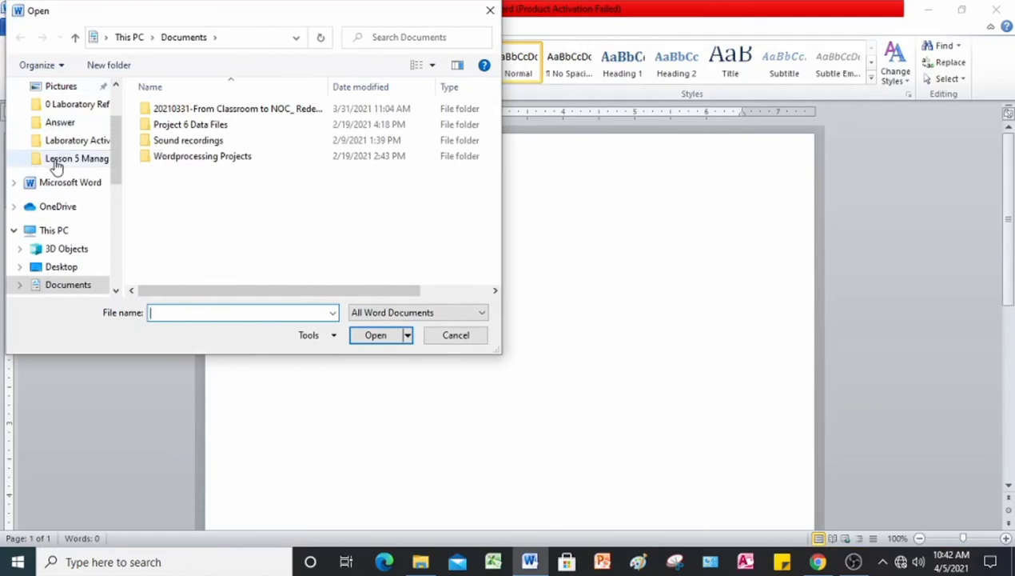
pyautogui.click(57, 160)
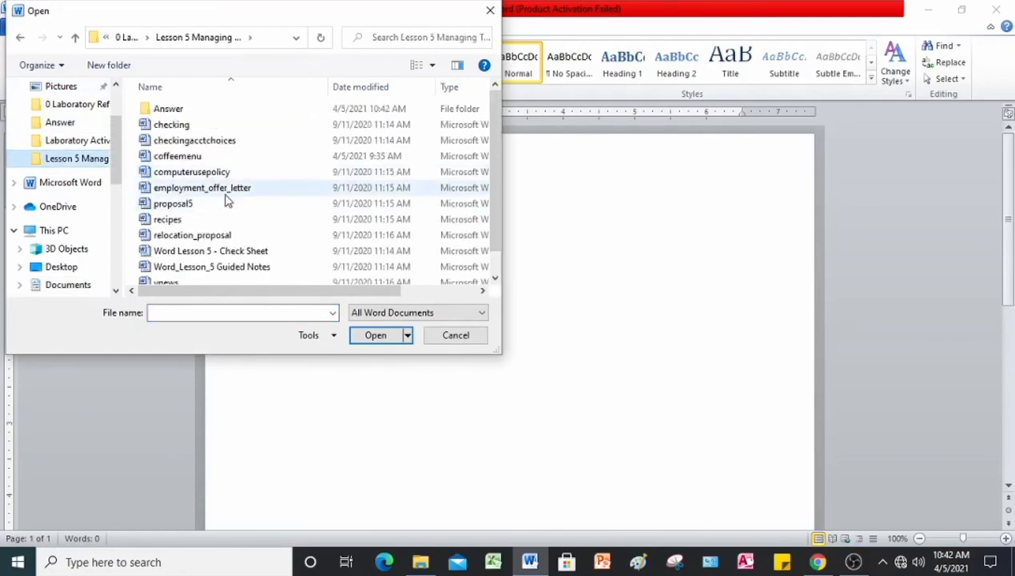
pyautogui.scroll(-1, 227, 201)
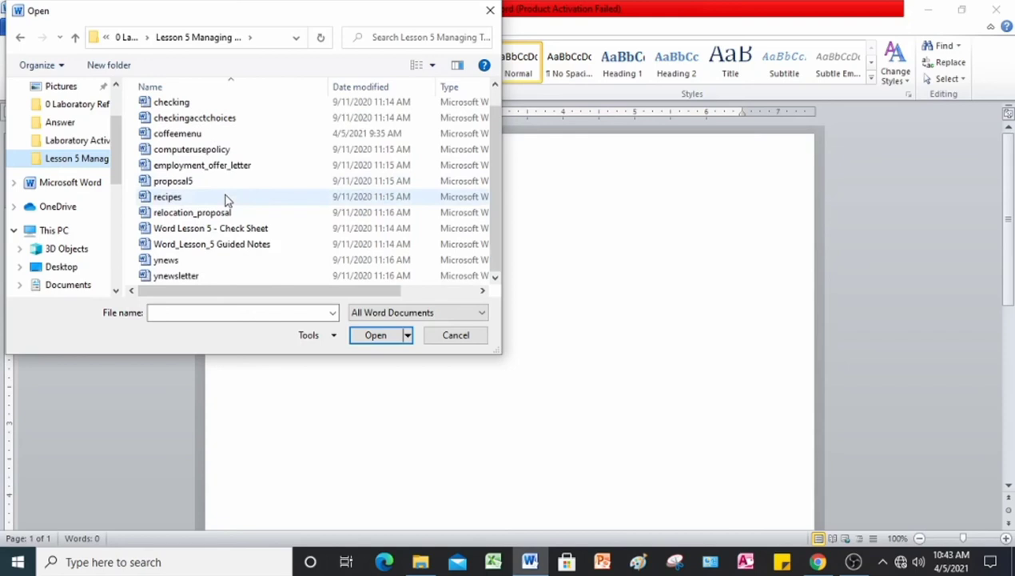
pyautogui.click(194, 277)
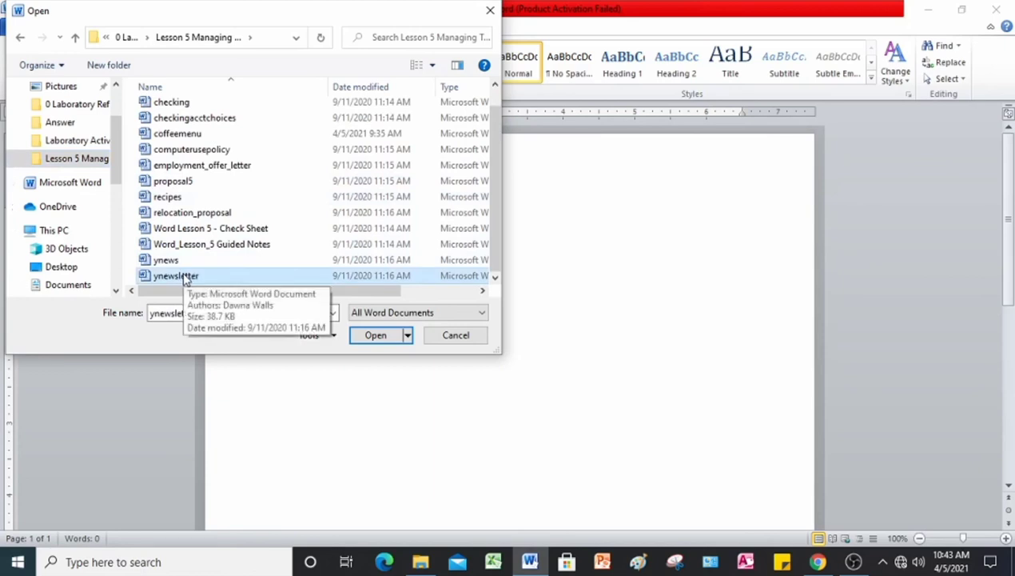
pyautogui.click(375, 335)
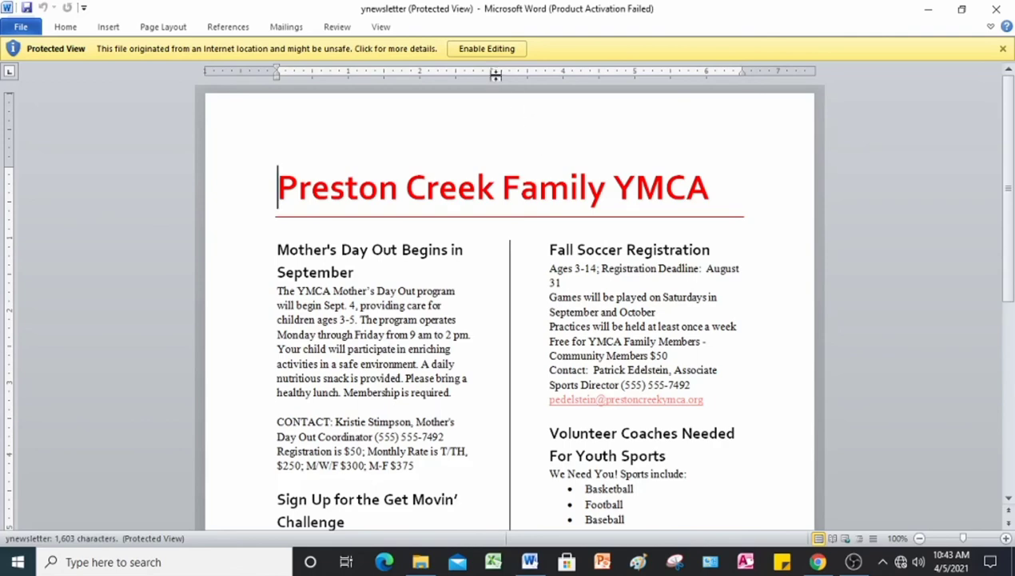
# Enable editing on ynewsletter and place the cursor at the Mother's Day Out heading
pyautogui.click(487, 49)
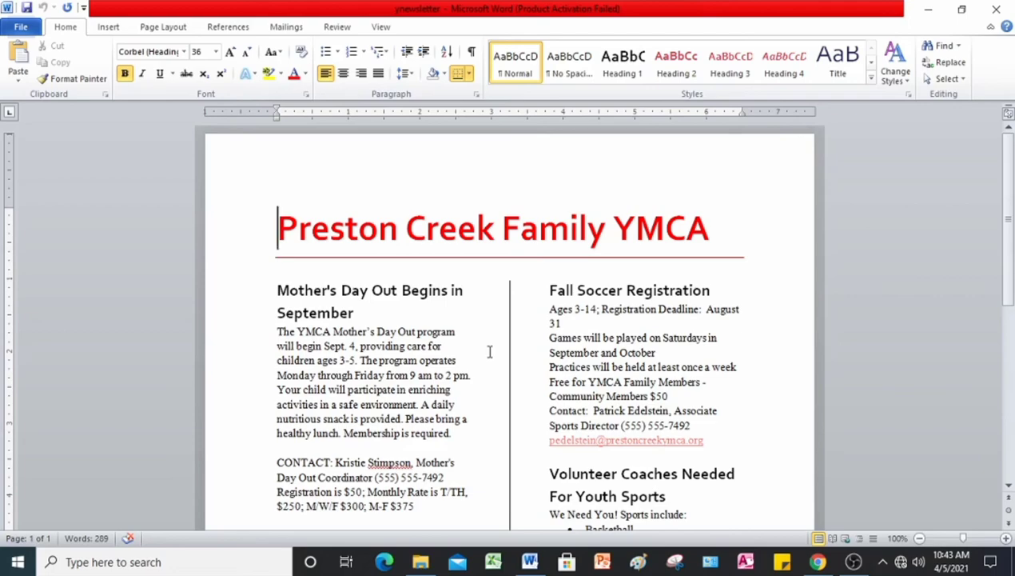
pyautogui.scroll(-3, 497, 348)
pyautogui.scroll(-5, 504, 344)
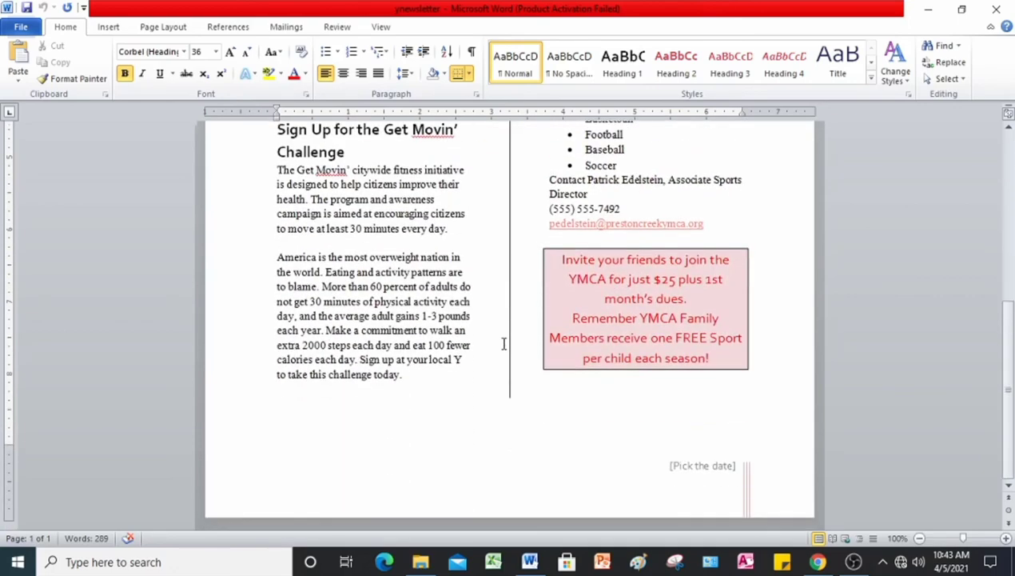
pyautogui.scroll(8, 503, 344)
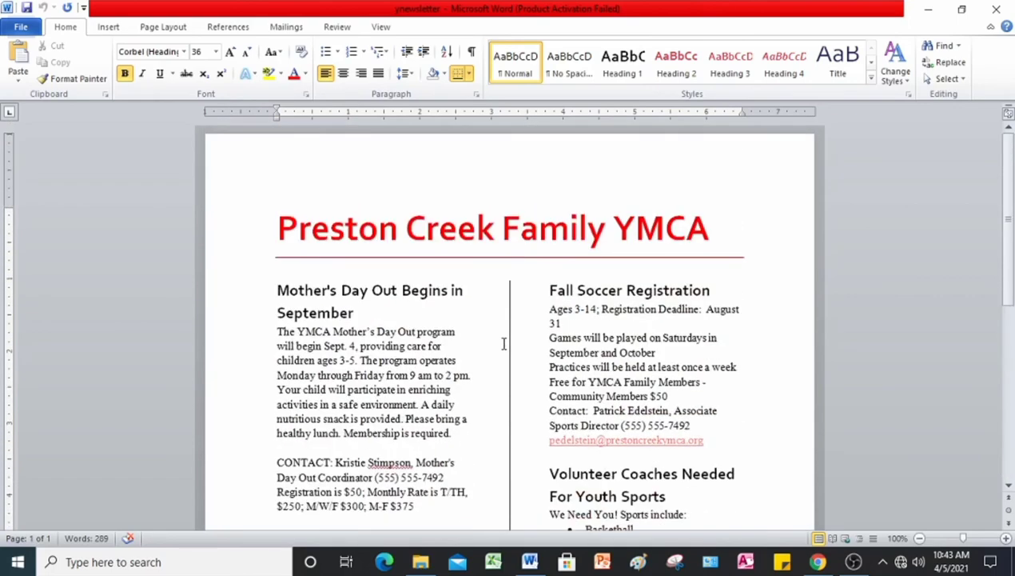
pyautogui.click(279, 302)
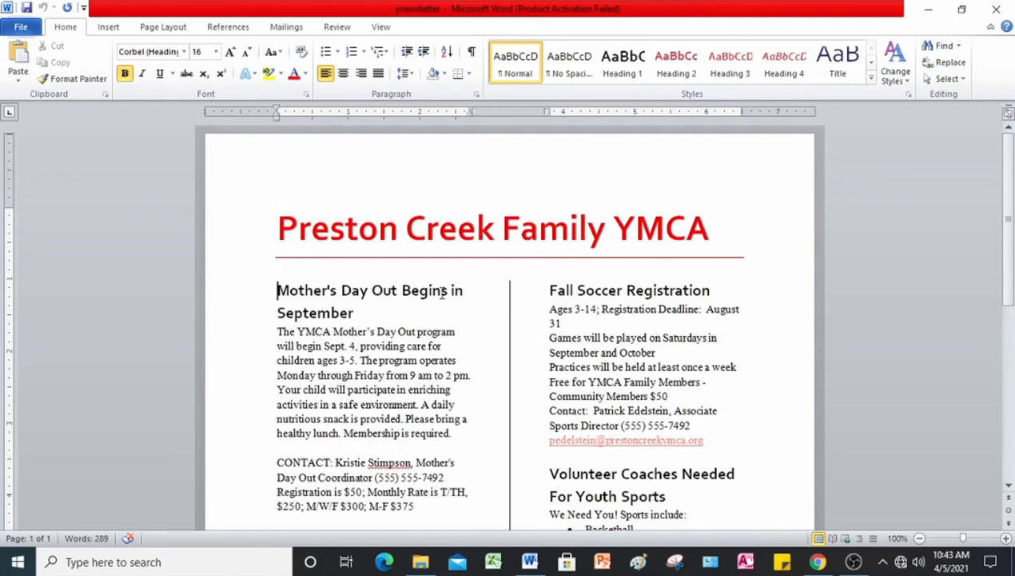
# Apply the uneven Right two-column layout to the newsletter body
pyautogui.click(162, 28)
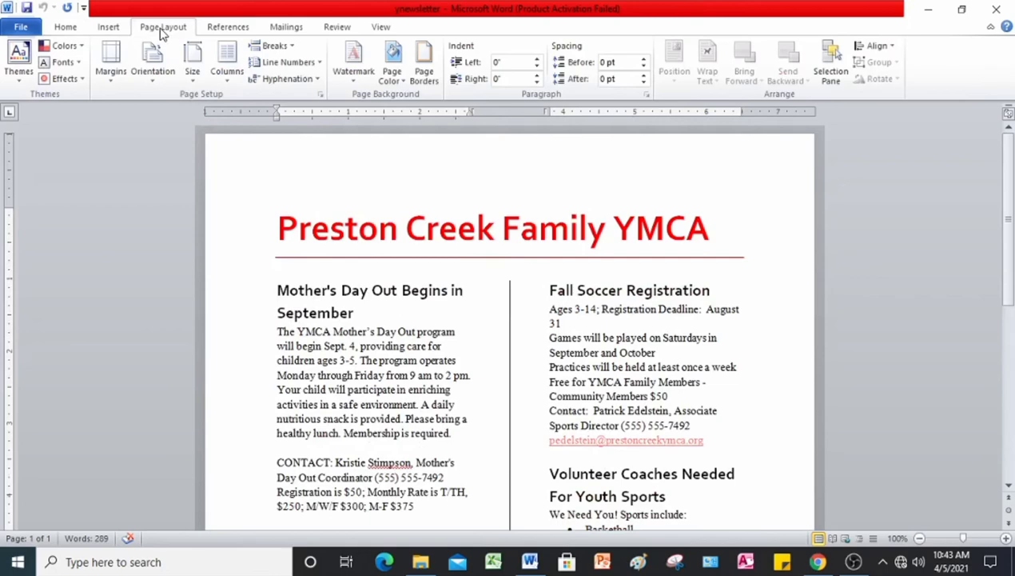
pyautogui.click(231, 84)
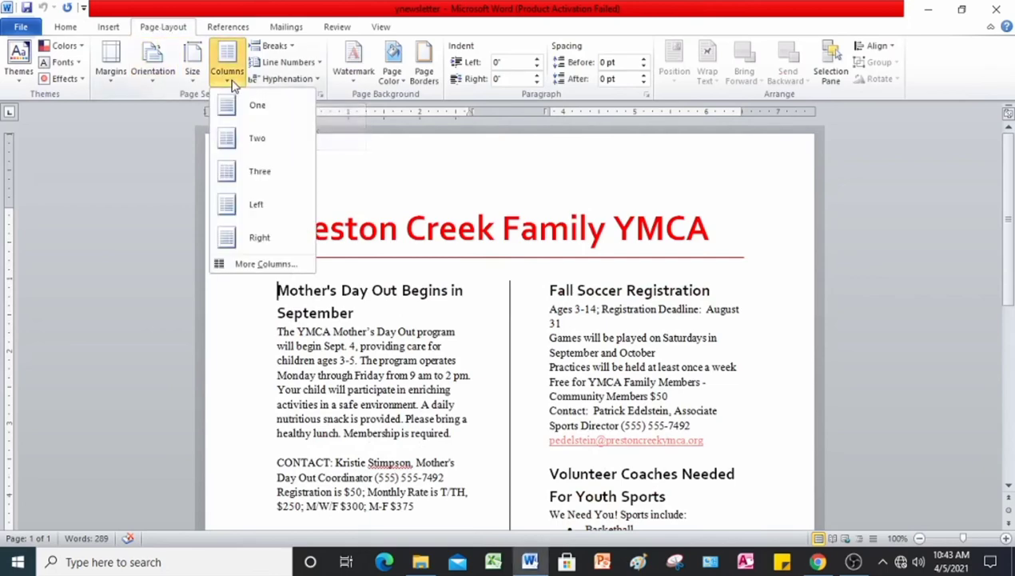
pyautogui.click(229, 240)
pyautogui.scroll(-7, 419, 357)
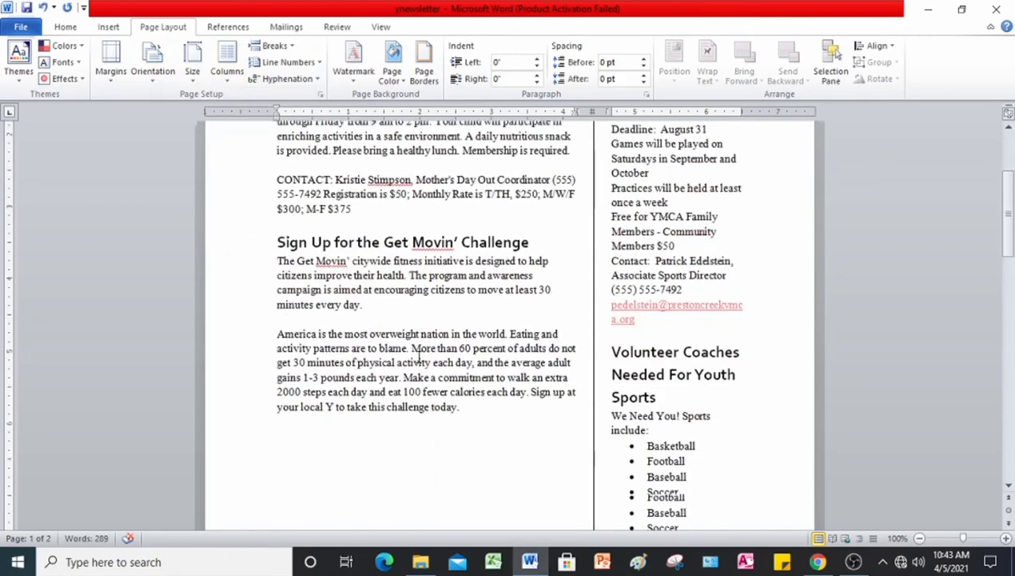
pyautogui.scroll(-3, 419, 357)
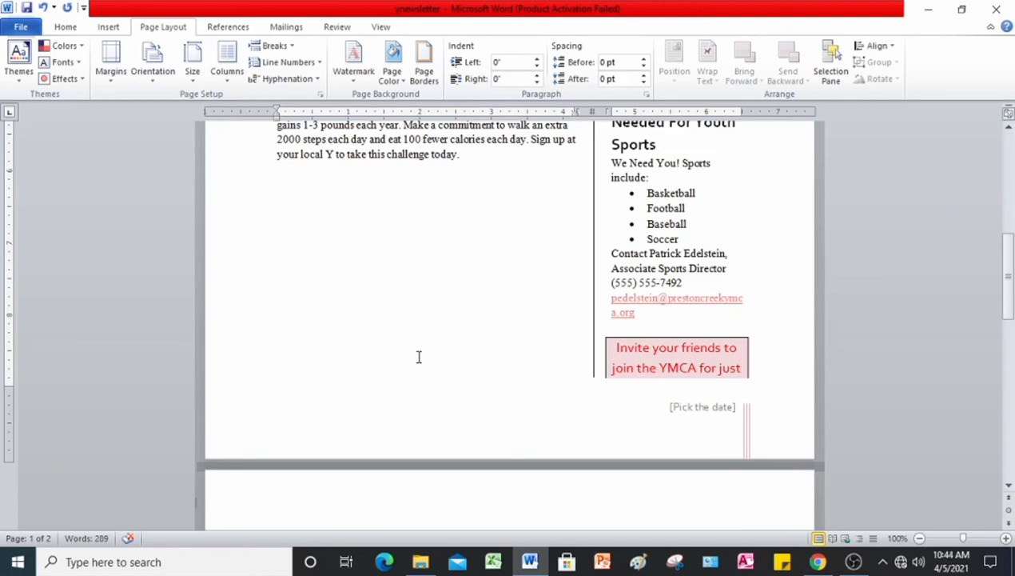
pyautogui.scroll(6, 418, 357)
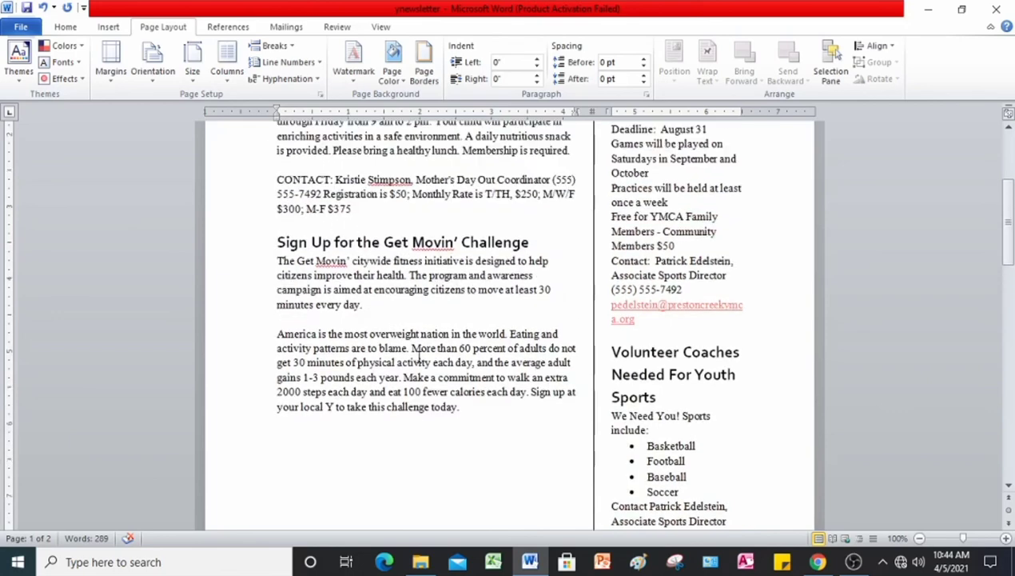
pyautogui.scroll(4, 392, 292)
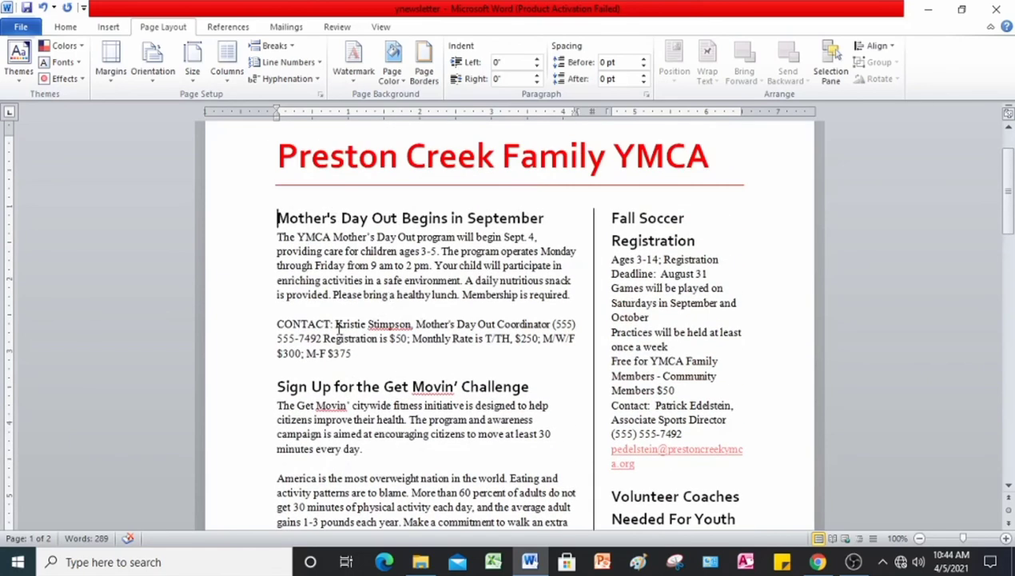
# Turn on Show/Hide ¶ formatting marks to reveal the column break
pyautogui.click(65, 27)
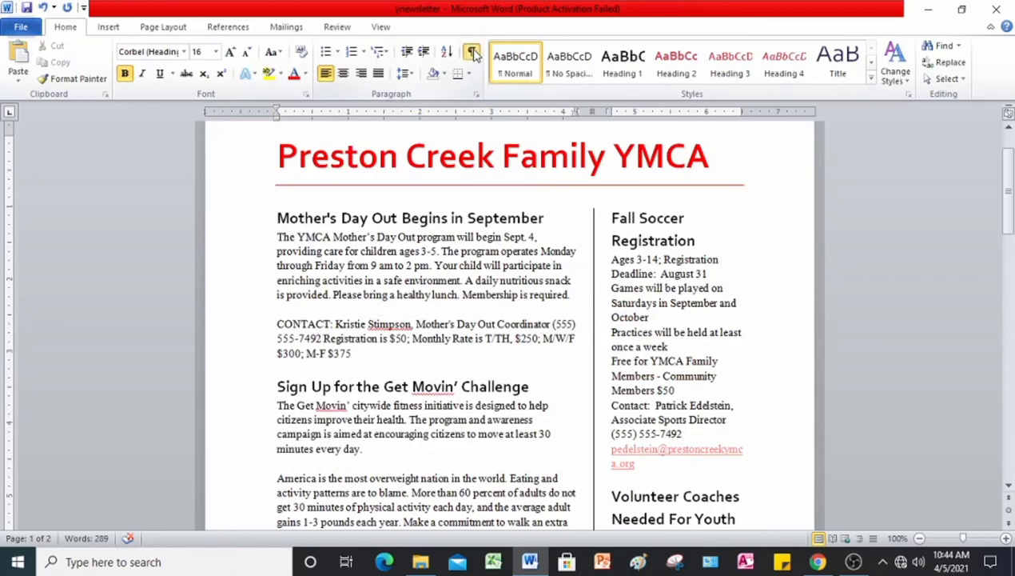
pyautogui.click(471, 51)
pyautogui.scroll(-3, 397, 271)
pyautogui.scroll(-8, 399, 271)
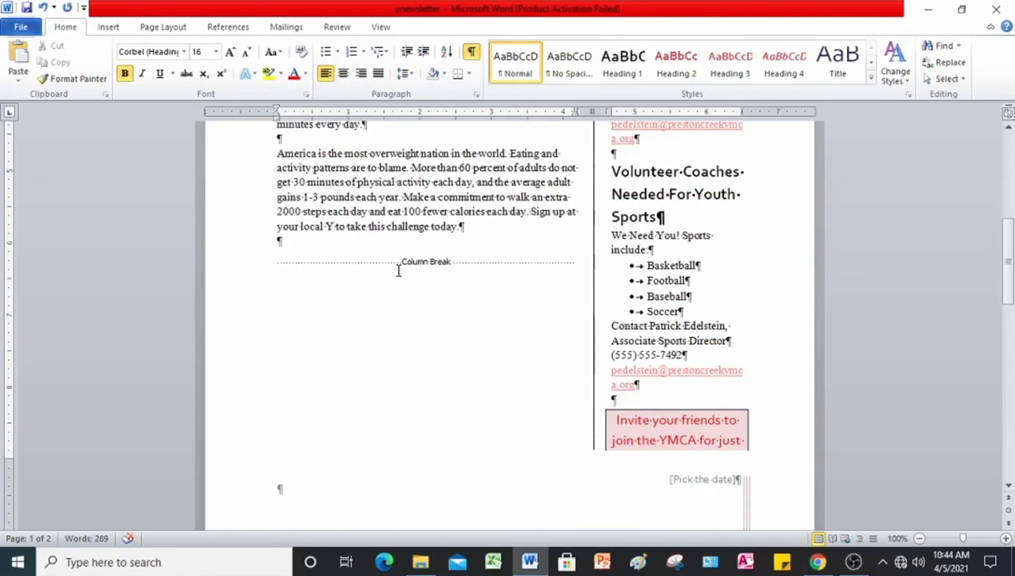
# Delete the column break after the Get Movin' Challenge section
pyautogui.scroll(2, 399, 271)
pyautogui.press('Delete')
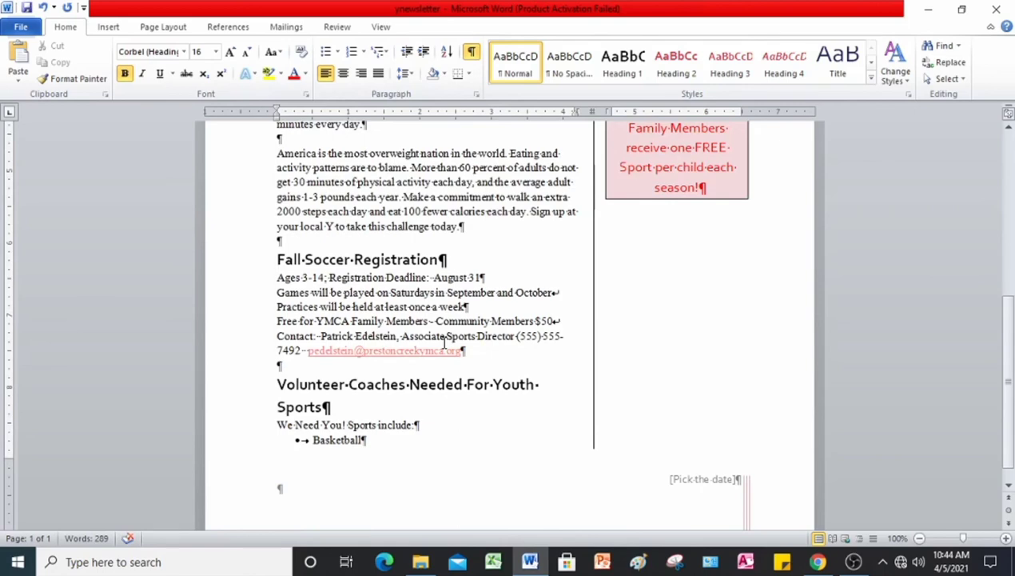
pyautogui.scroll(10, 444, 342)
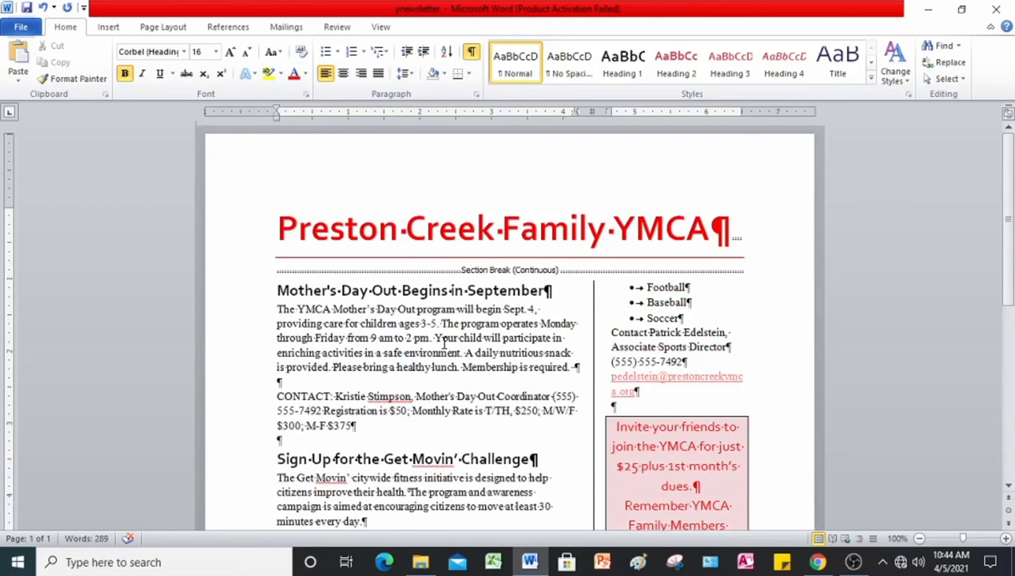
pyautogui.scroll(-8, 445, 342)
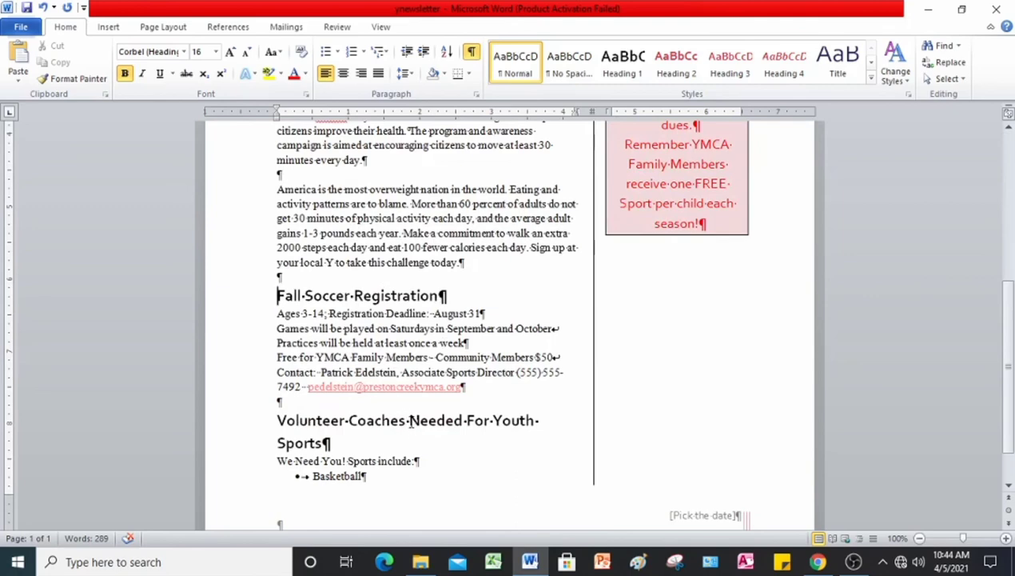
# Place the insertion point before the Volunteer Coaches heading
pyautogui.click(408, 419)
pyautogui.click(324, 442)
pyautogui.scroll(-1, 328, 450)
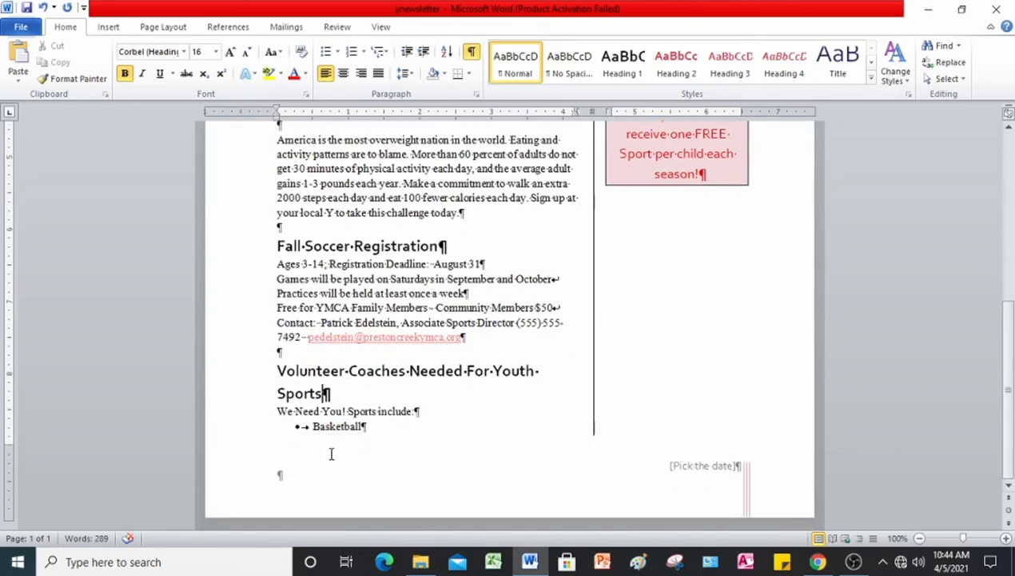
pyautogui.scroll(2, 329, 453)
pyautogui.scroll(5, 331, 454)
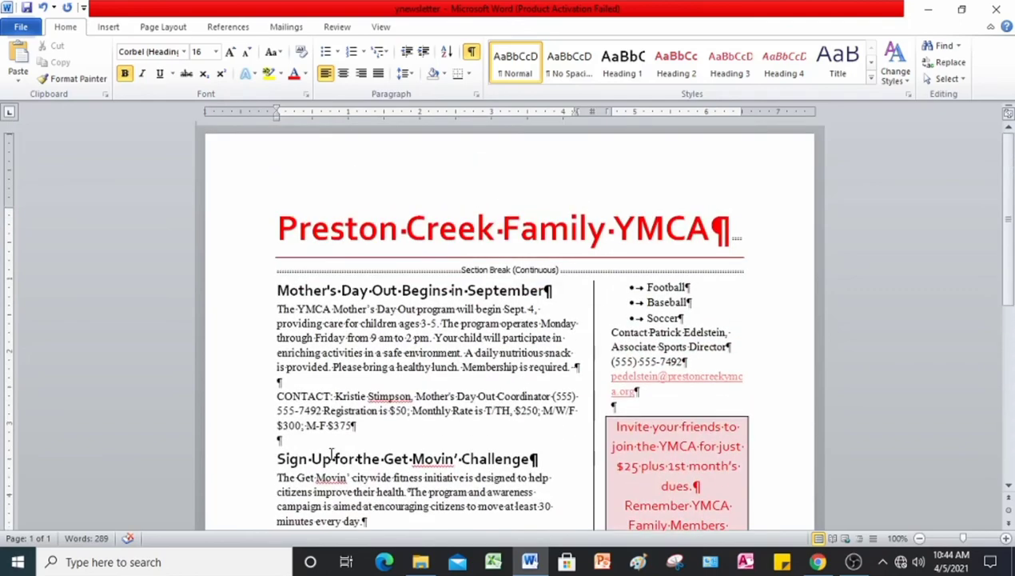
pyautogui.scroll(-6, 330, 447)
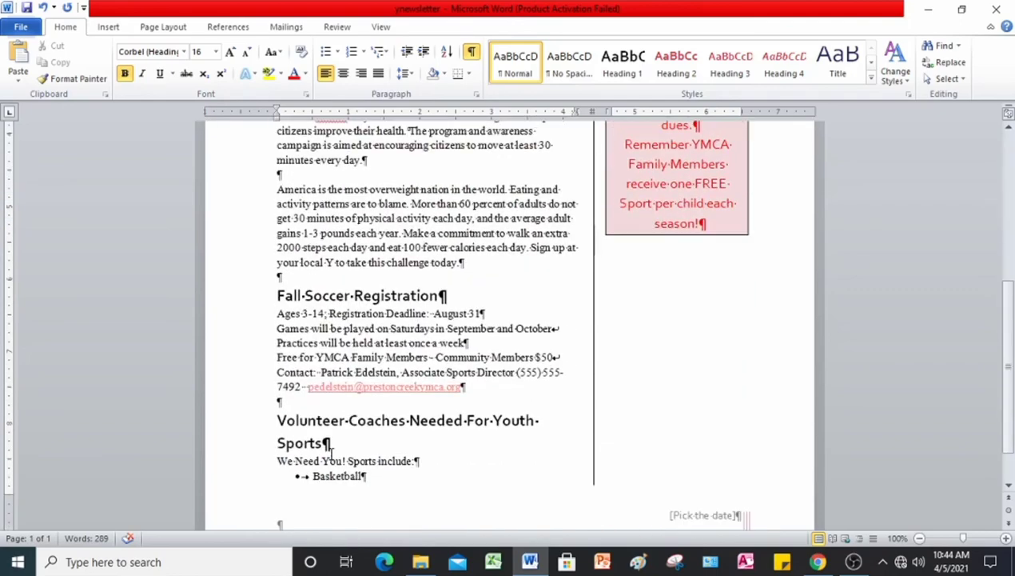
pyautogui.click(278, 419)
pyautogui.click(163, 29)
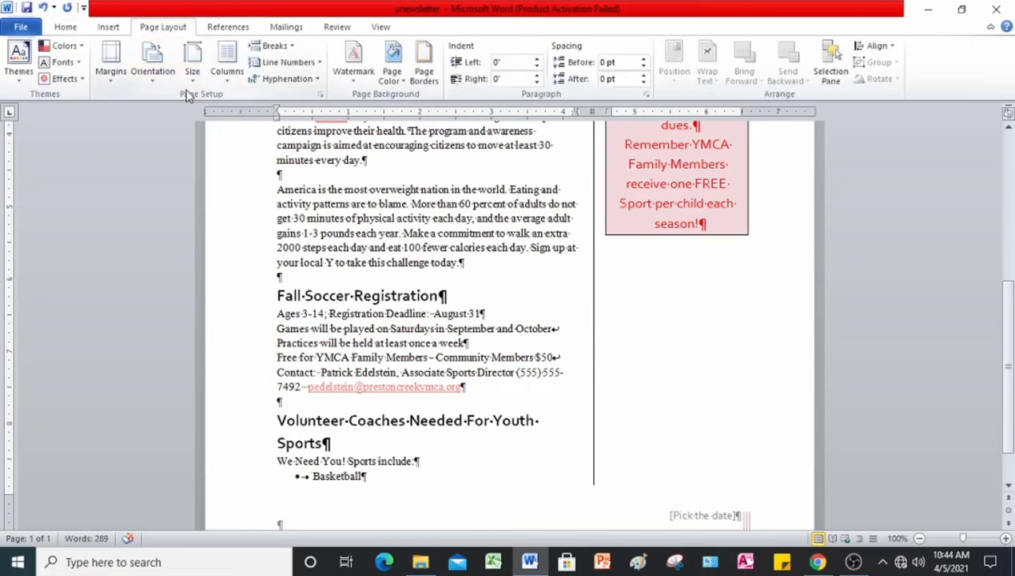
pyautogui.click(293, 48)
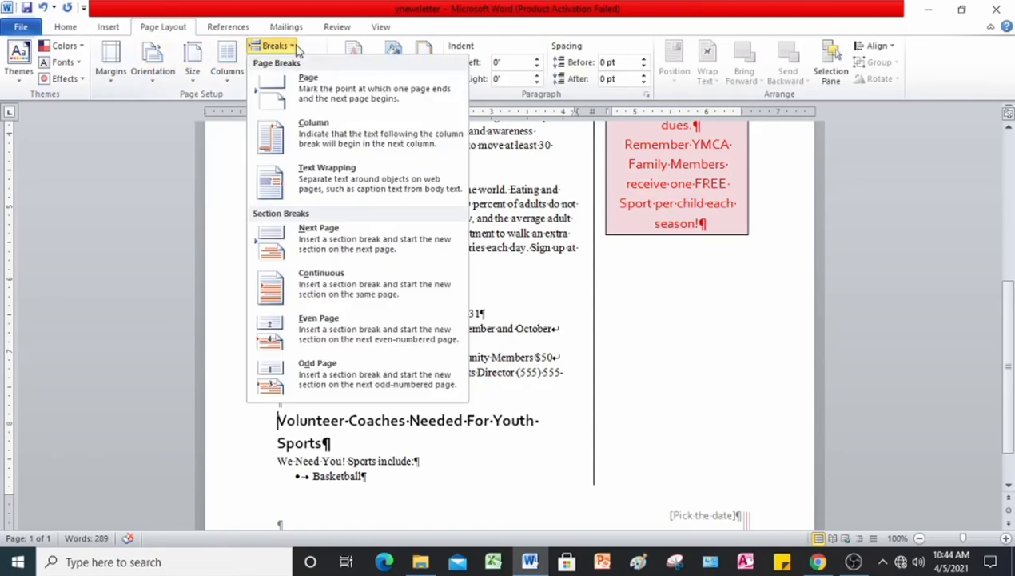
pyautogui.click(304, 134)
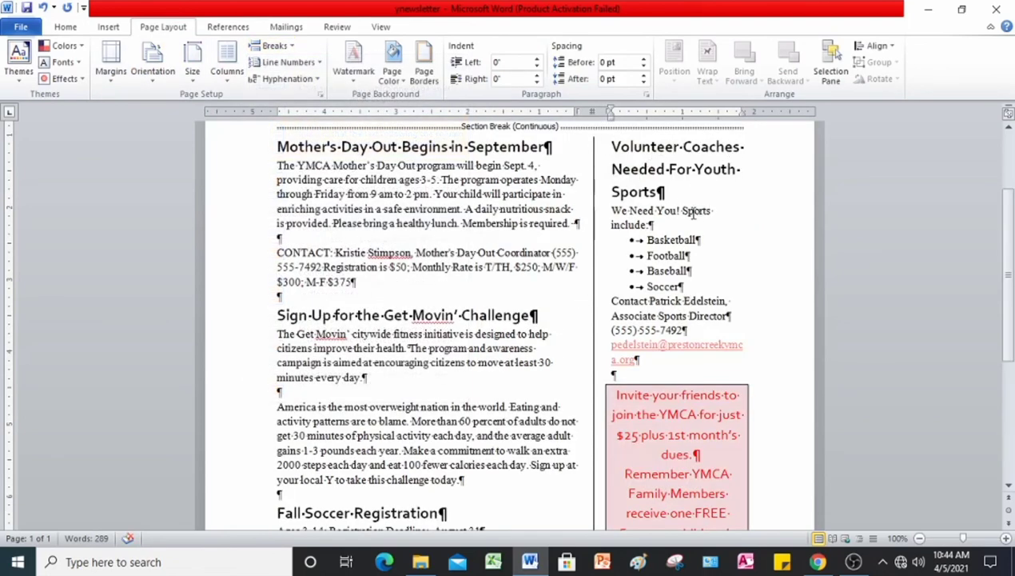
pyautogui.scroll(-2, 686, 339)
pyautogui.scroll(2, 690, 344)
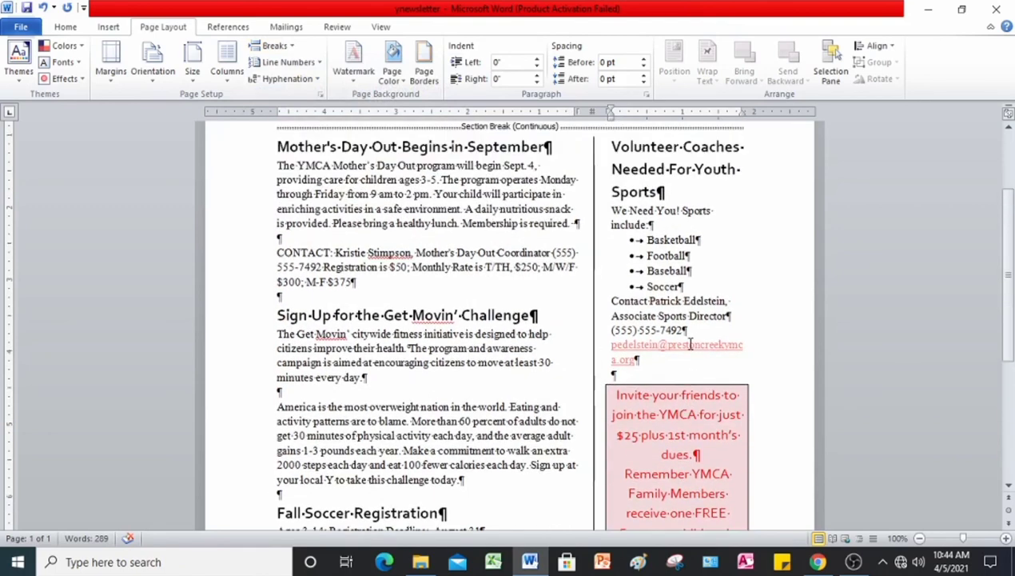
pyautogui.scroll(-4, 691, 344)
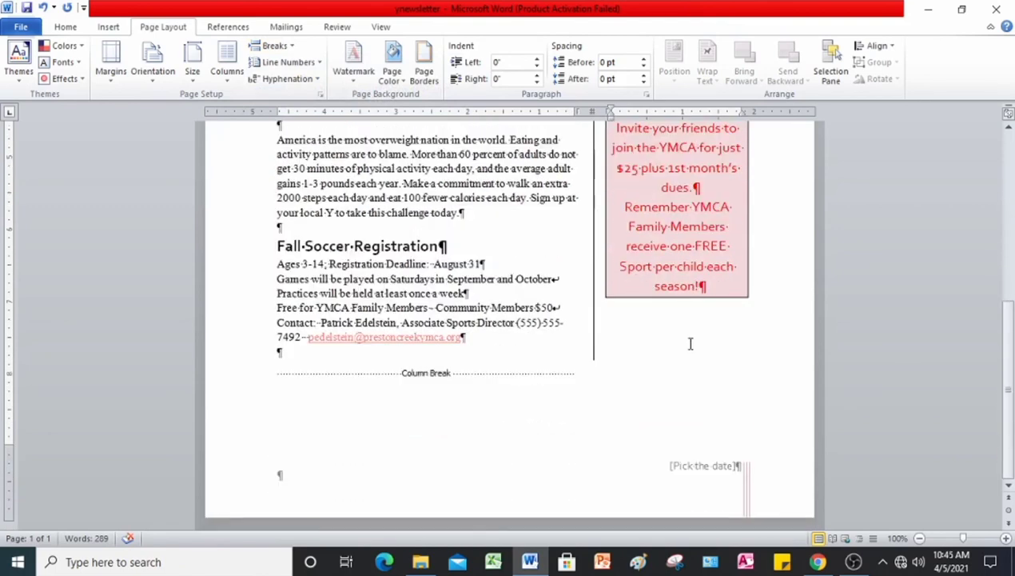
pyautogui.scroll(7, 581, 322)
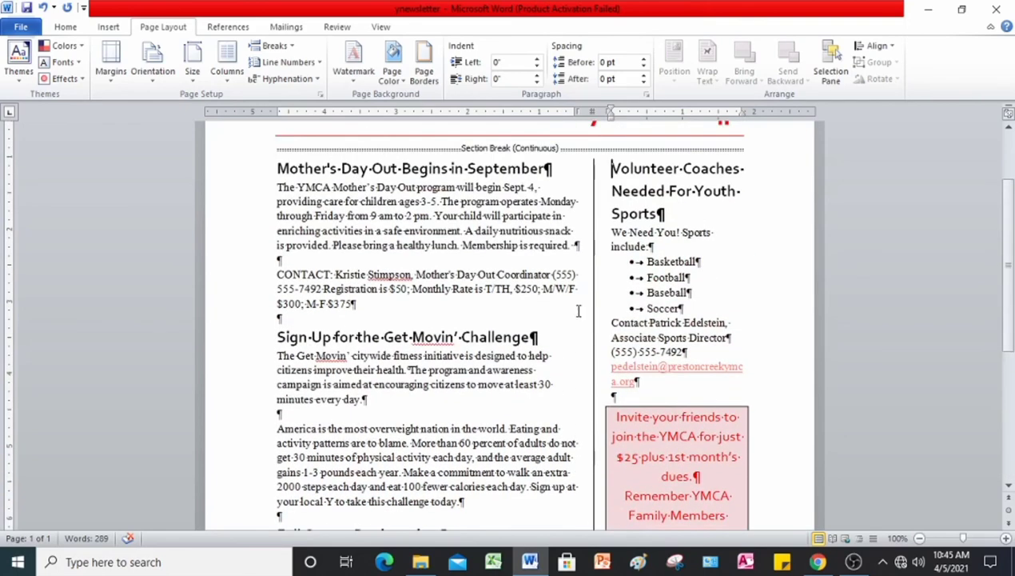
pyautogui.scroll(3, 360, 277)
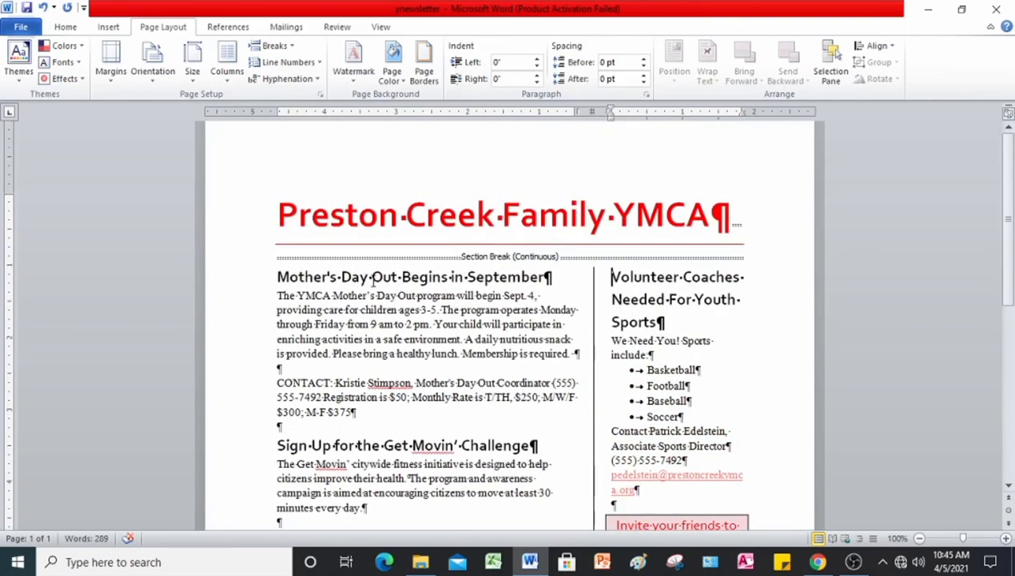
pyautogui.scroll(-2, 384, 289)
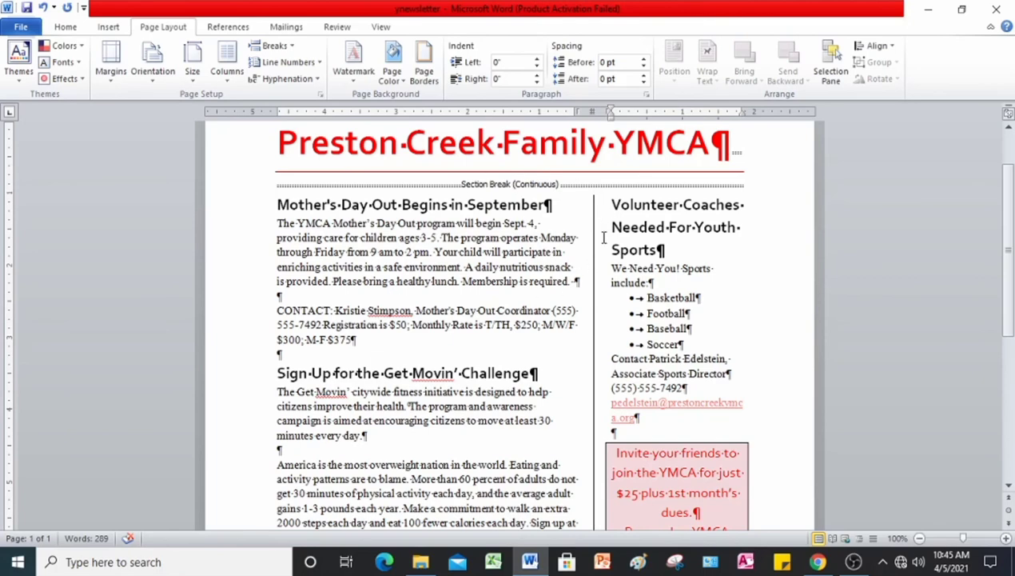
pyautogui.scroll(-3, 552, 241)
pyautogui.scroll(4, 493, 246)
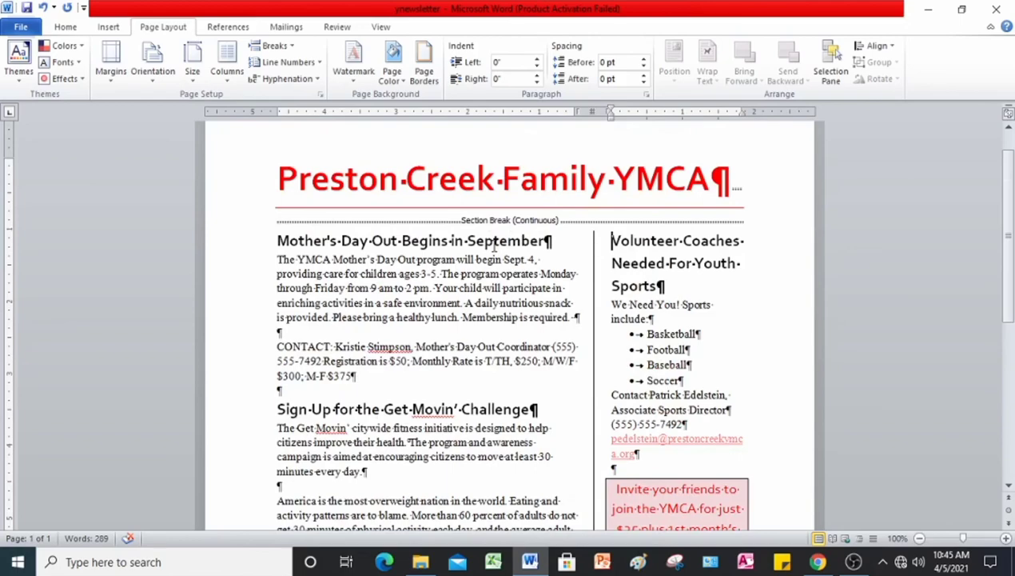
pyautogui.scroll(-6, 493, 248)
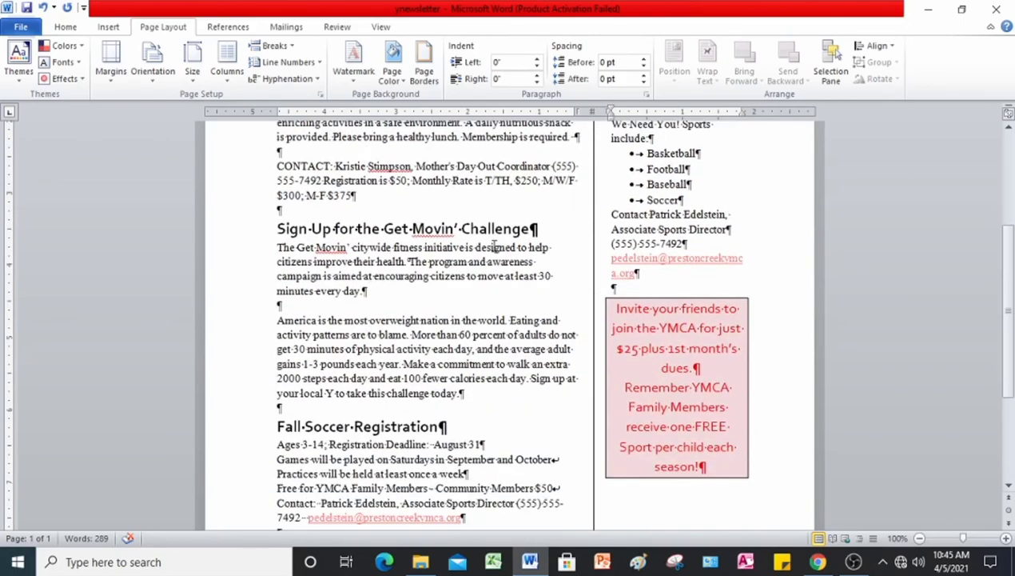
pyautogui.scroll(-1, 494, 246)
pyautogui.scroll(6, 493, 246)
pyautogui.scroll(-4, 494, 245)
pyautogui.scroll(-6, 494, 246)
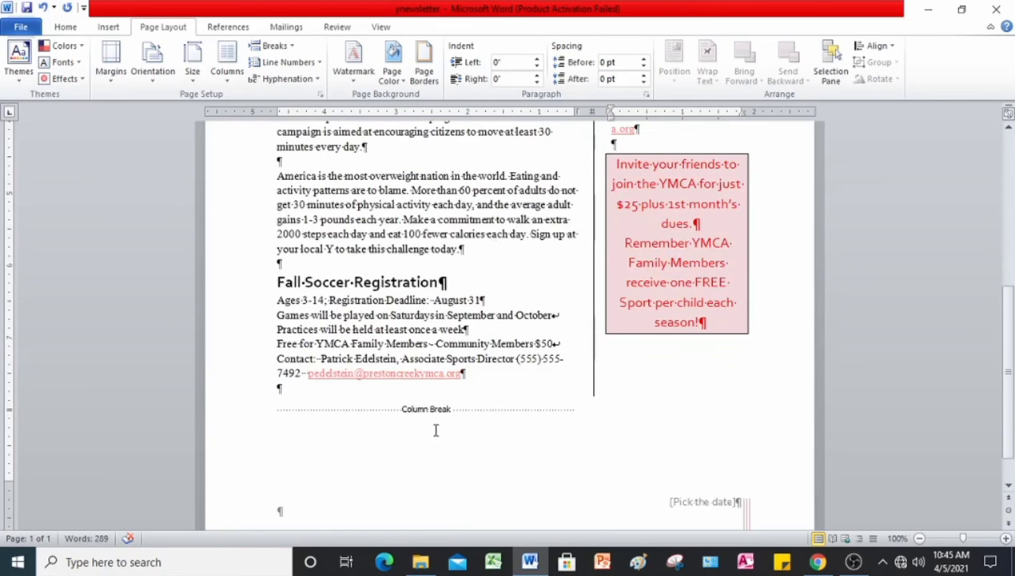
pyautogui.scroll(7, 436, 430)
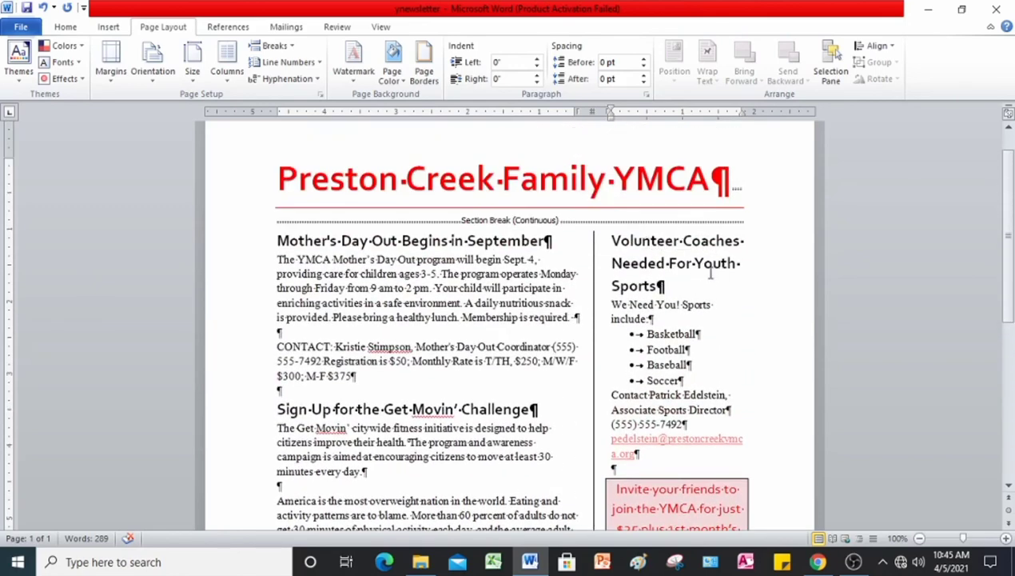
pyautogui.scroll(-3, 684, 264)
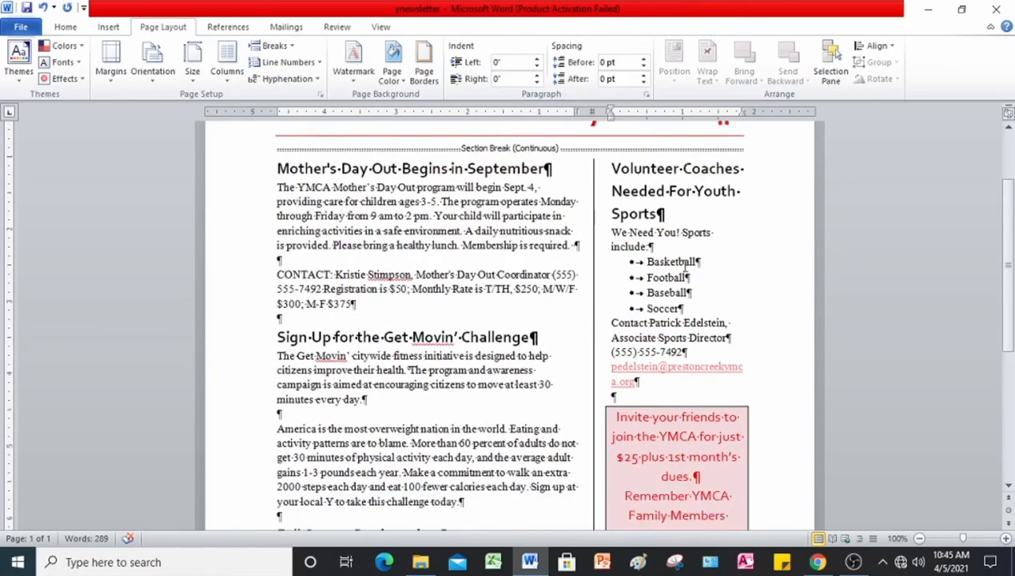
pyautogui.scroll(3, 556, 256)
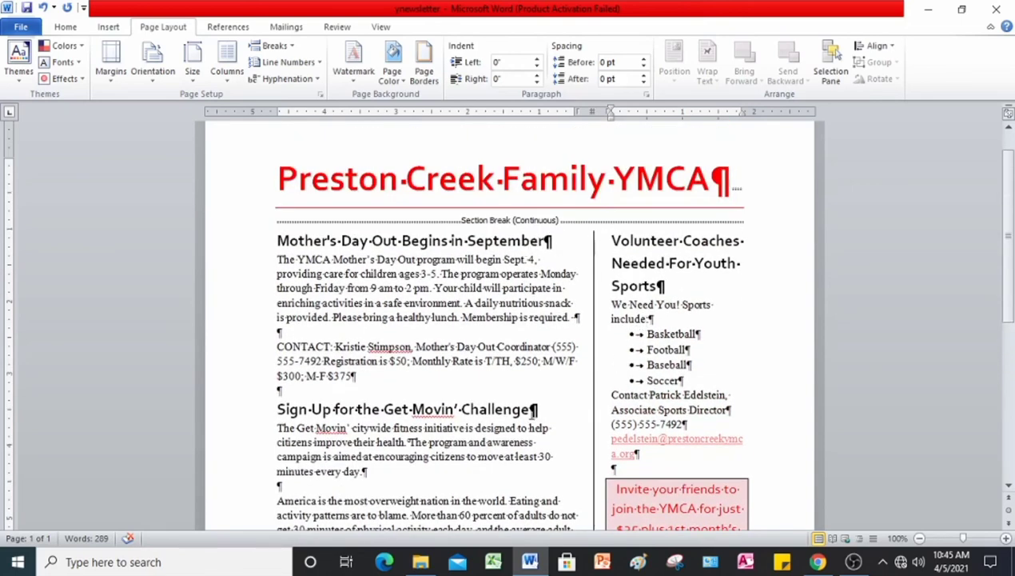
# Turn off Show/Hide ¶ formatting marks in the newsletter
pyautogui.click(66, 26)
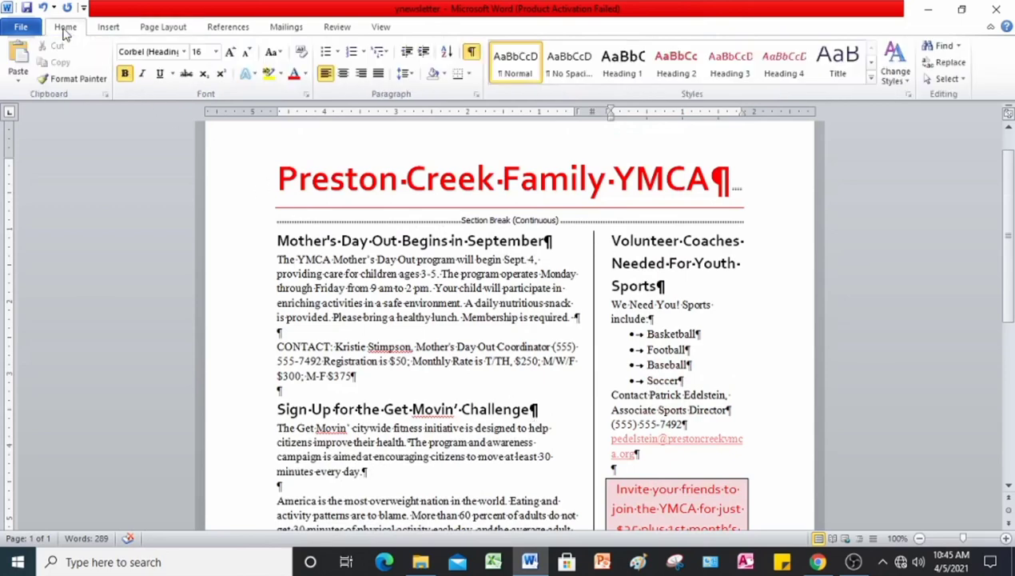
pyautogui.click(471, 51)
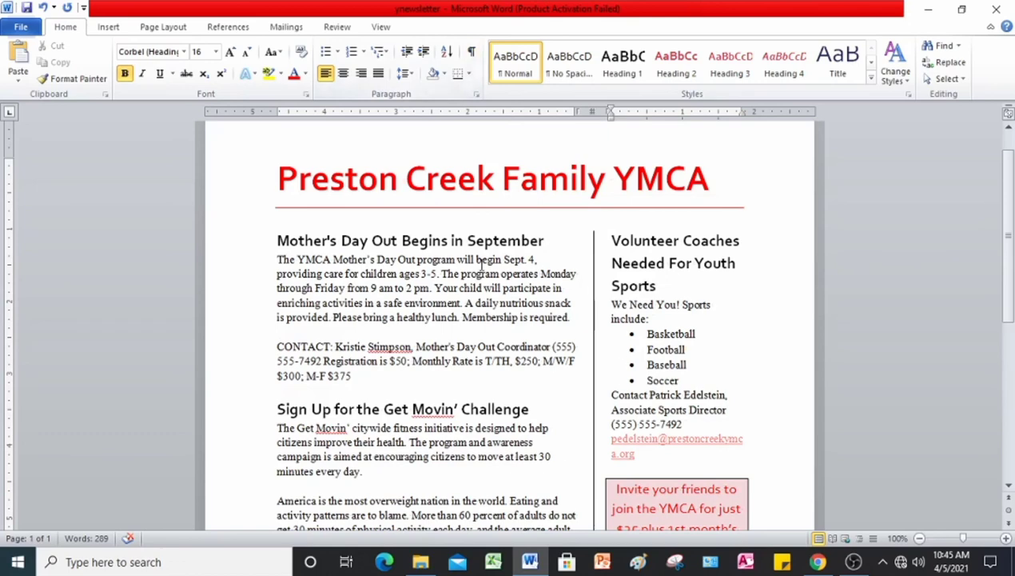
pyautogui.scroll(-2, 412, 404)
pyautogui.scroll(-3, 419, 410)
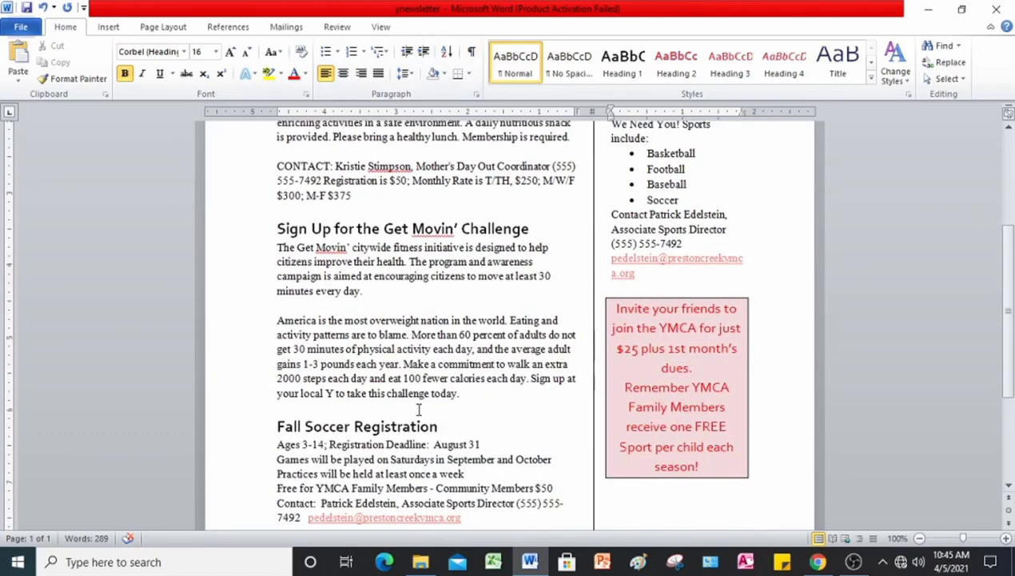
pyautogui.scroll(3, 423, 404)
pyautogui.scroll(2, 423, 405)
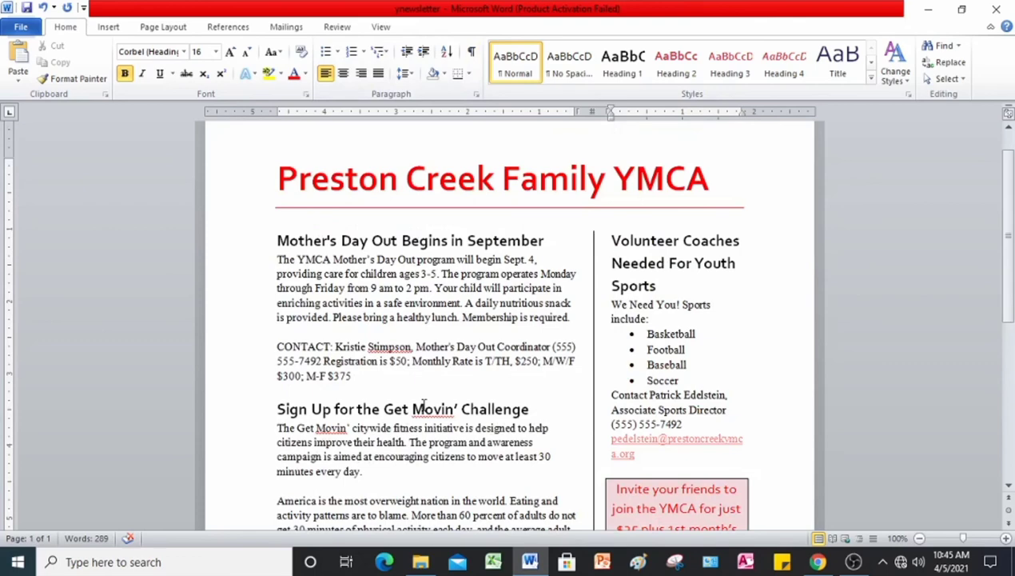
# Check the layout in One Page view, return to 100% zoom, and show file information
pyautogui.click(382, 27)
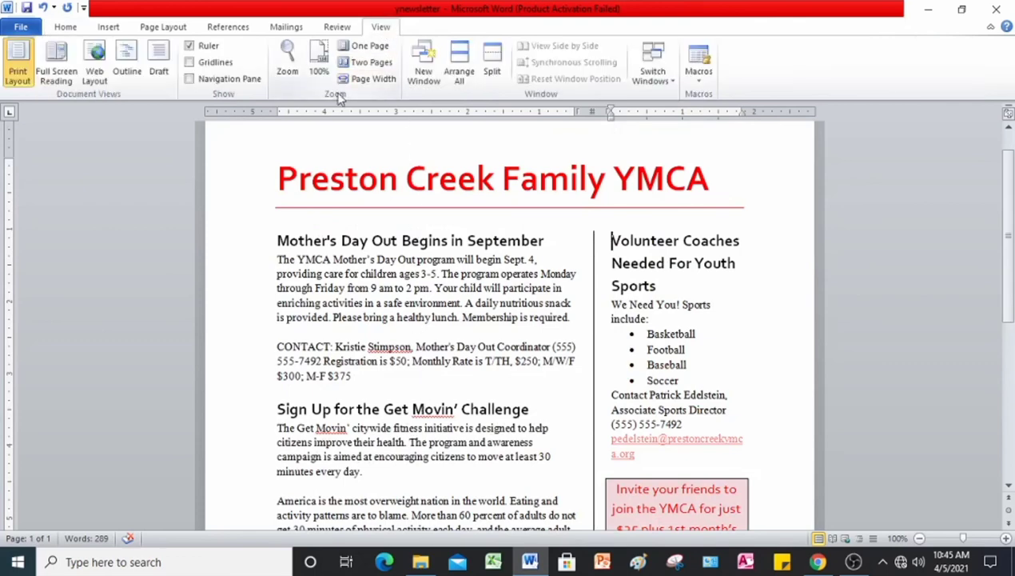
pyautogui.click(364, 45)
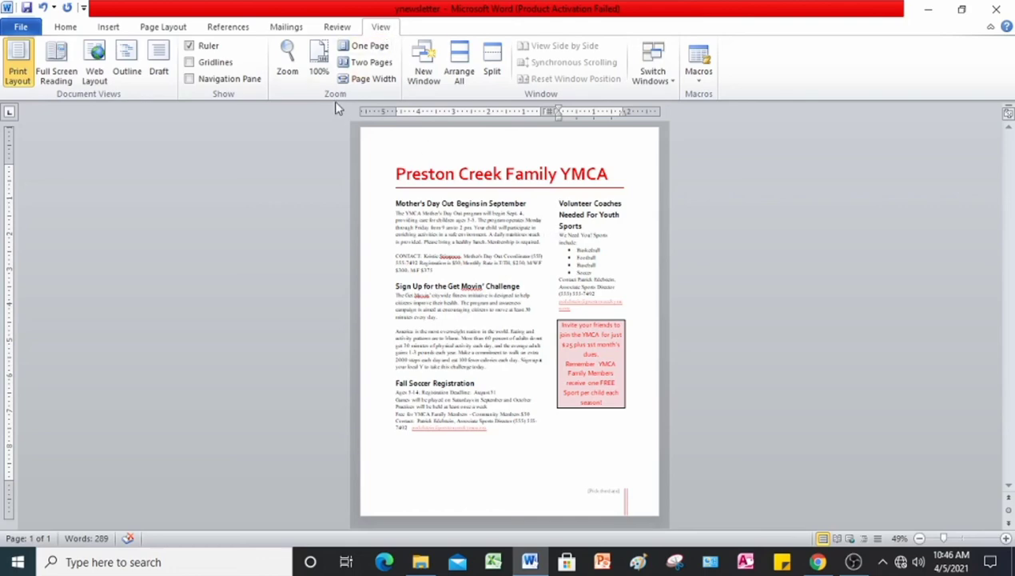
pyautogui.click(319, 72)
pyautogui.scroll(-2, 430, 308)
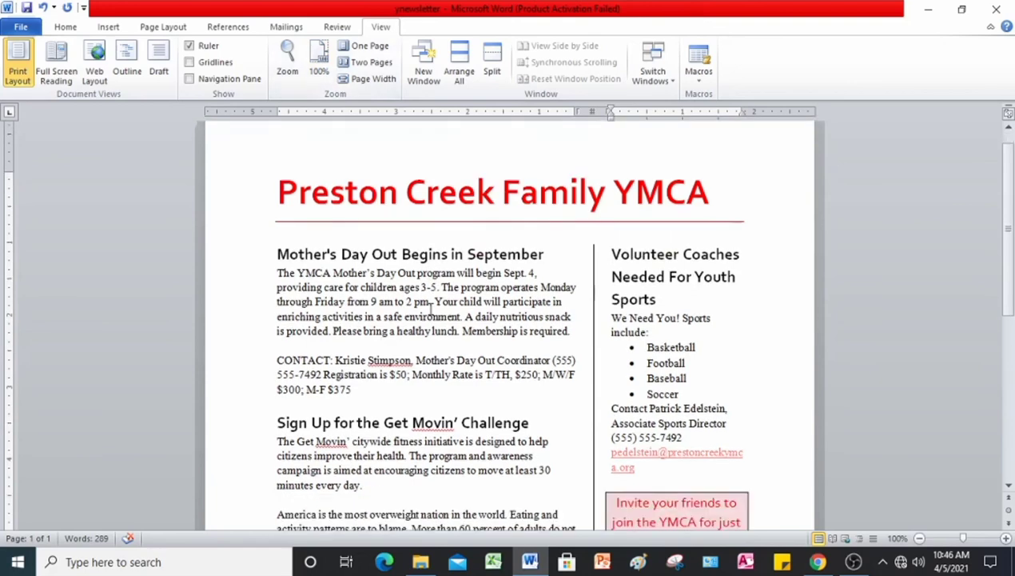
pyautogui.scroll(-3, 431, 308)
pyautogui.scroll(2, 430, 308)
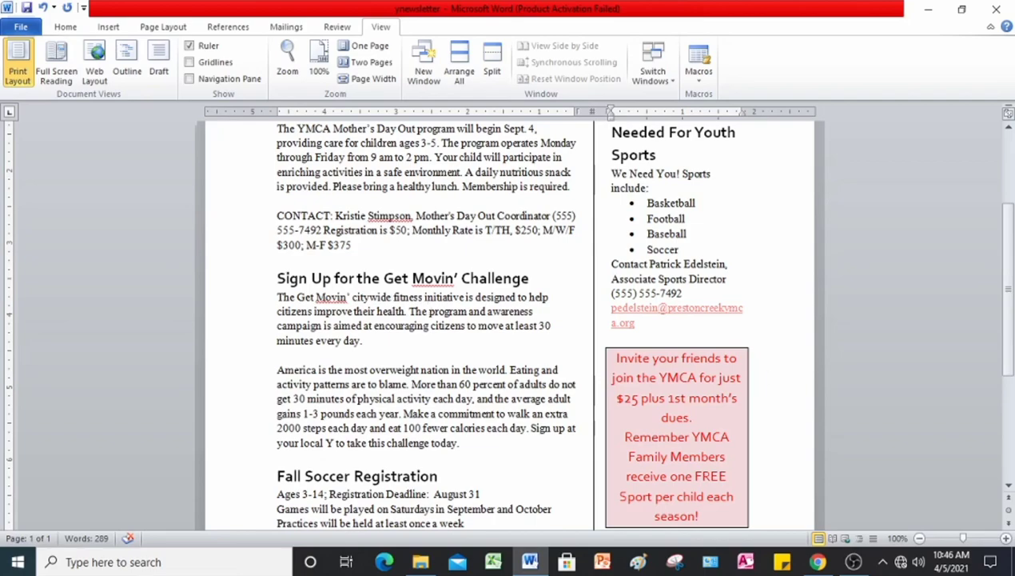
pyautogui.click(12, 32)
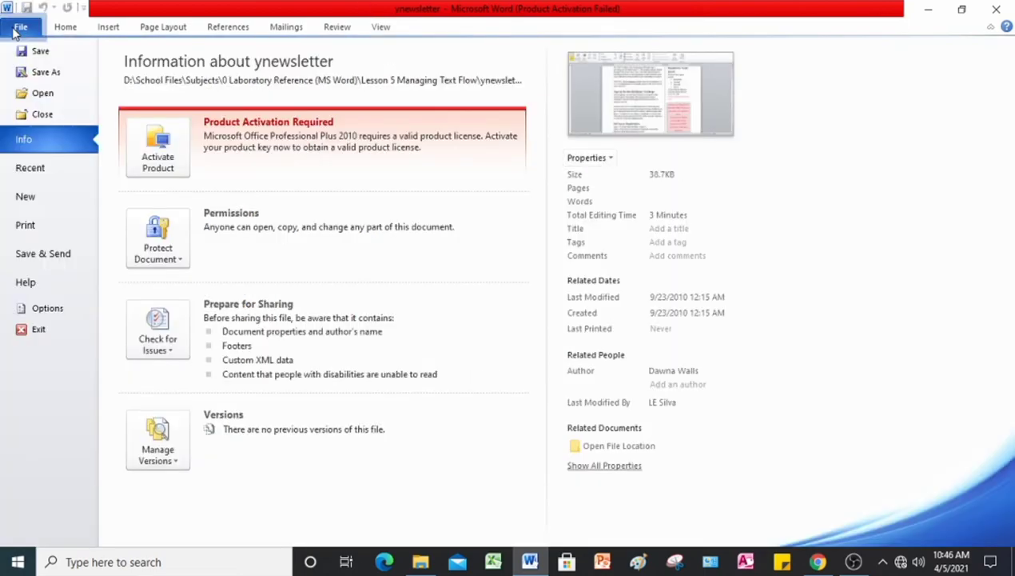
# Save a copy named right_ymca_newsletter inside the Answer folder
pyautogui.click(41, 73)
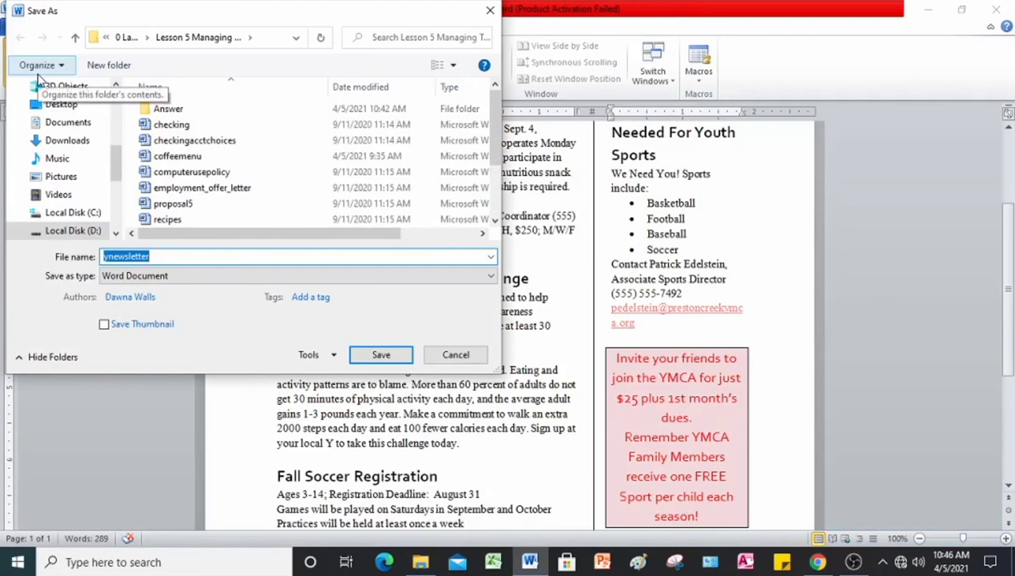
pyautogui.doubleClick(165, 110)
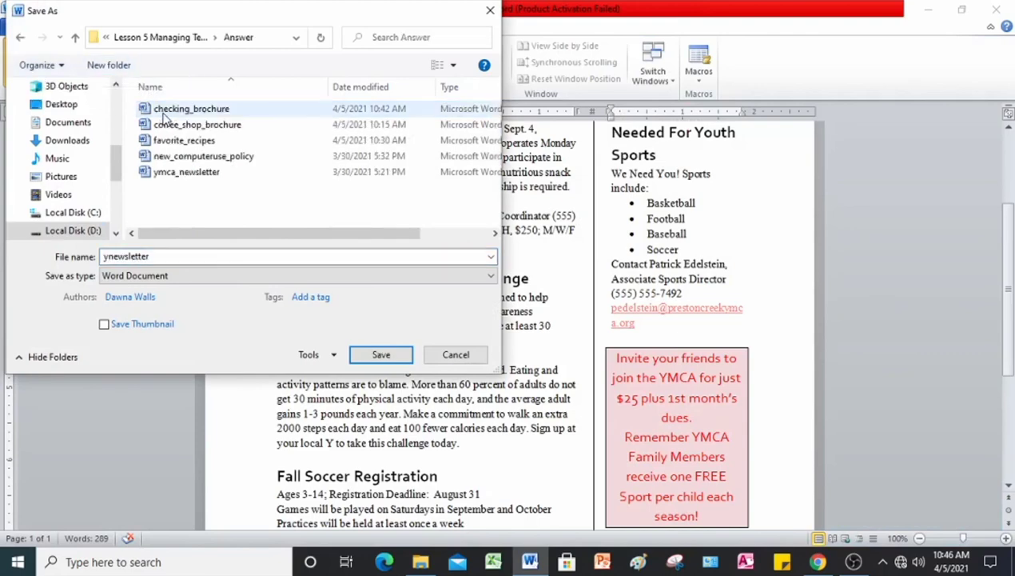
pyautogui.doubleClick(180, 256)
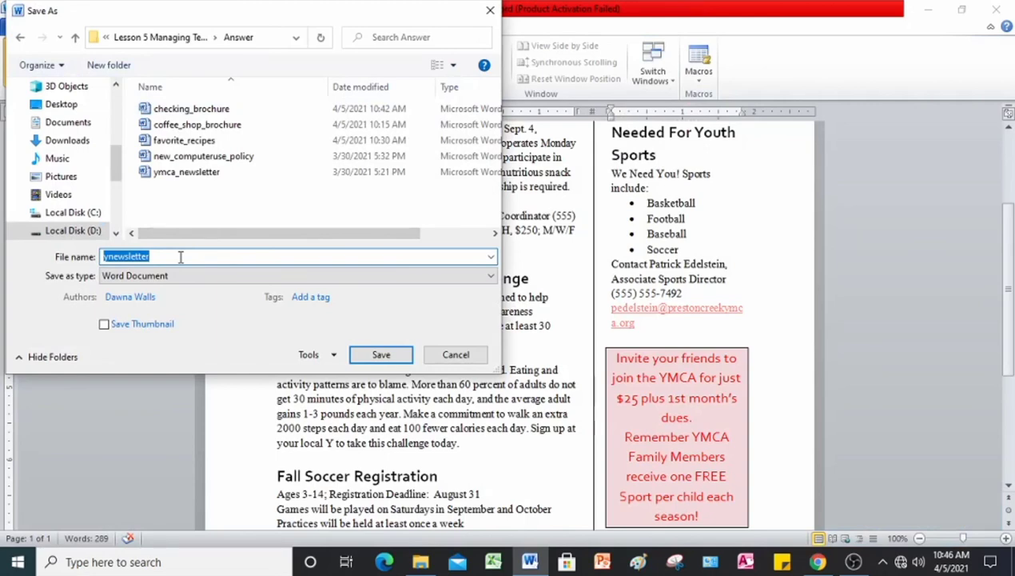
pyautogui.write('righ')
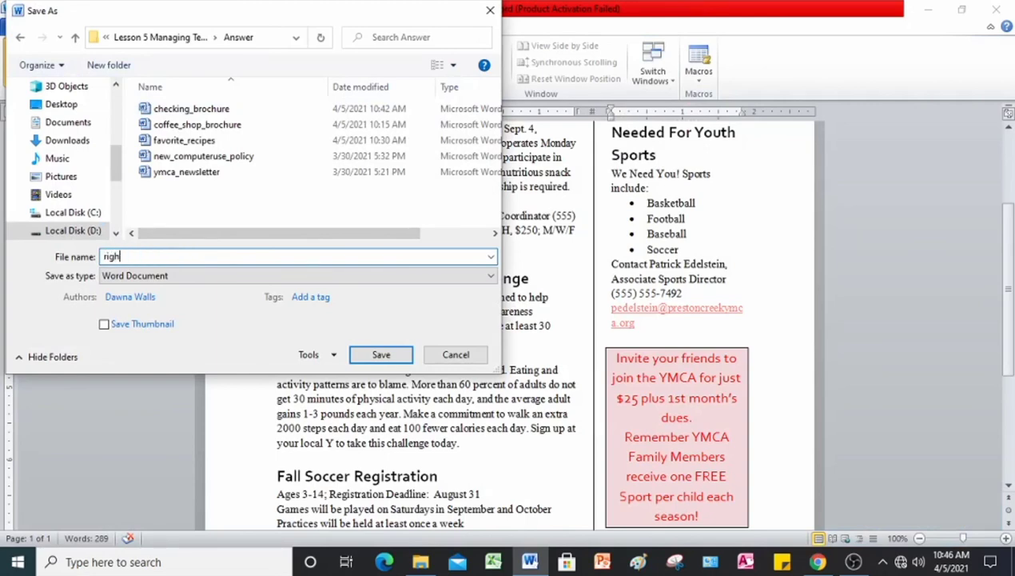
pyautogui.write('t_ymca_newsletter')
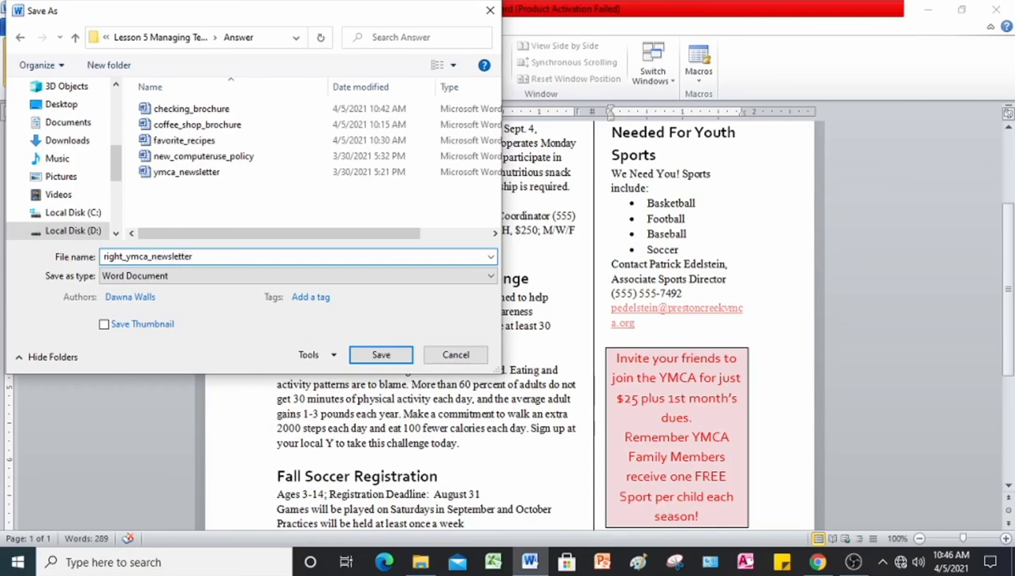
pyautogui.click(381, 355)
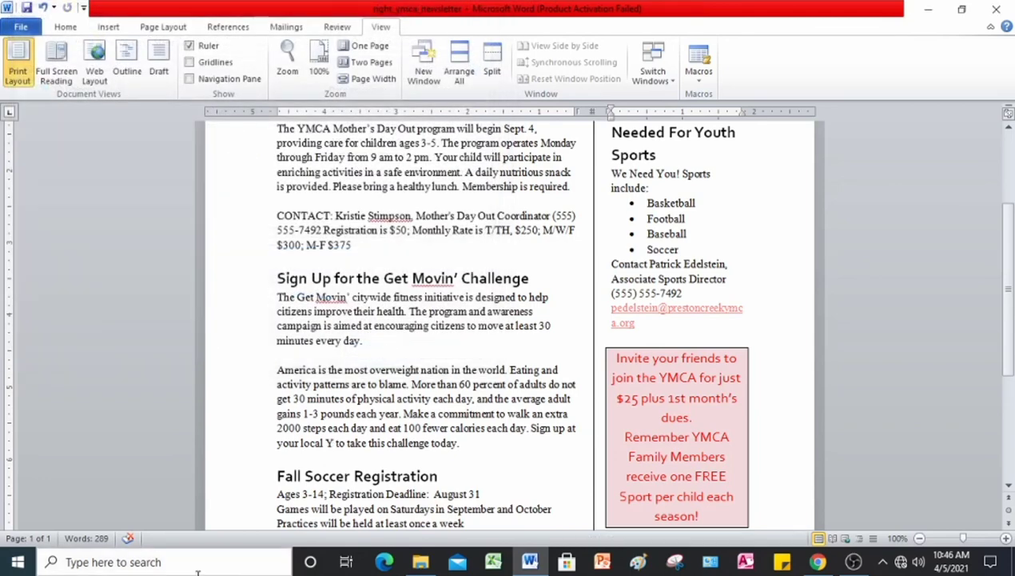
# Close Word, return the Project 5 PDF to page 1, and check the Answer folder
pyautogui.click(997, 11)
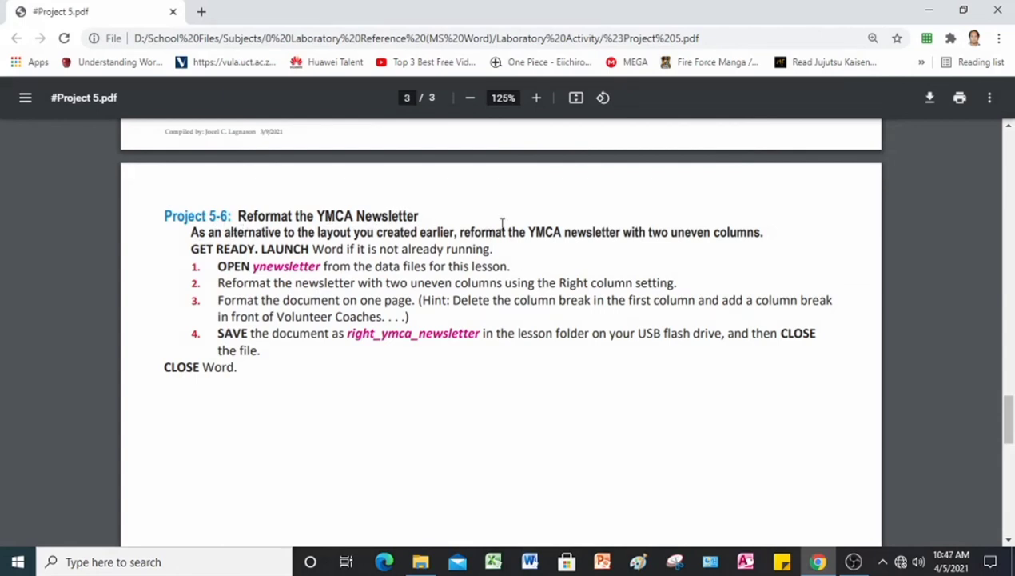
pyautogui.press('Home')
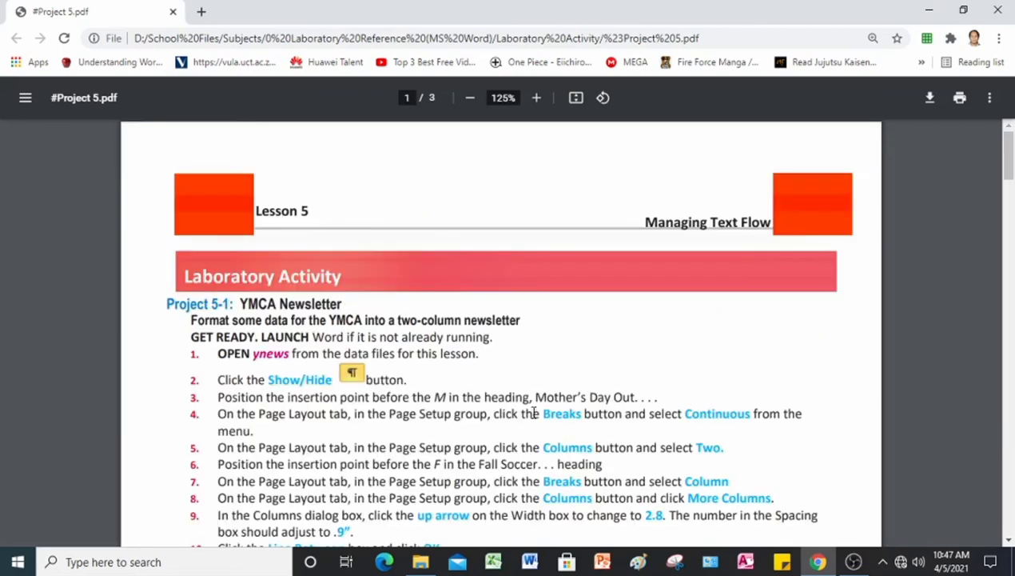
pyautogui.scroll(-1, 534, 407)
pyautogui.scroll(1, 534, 408)
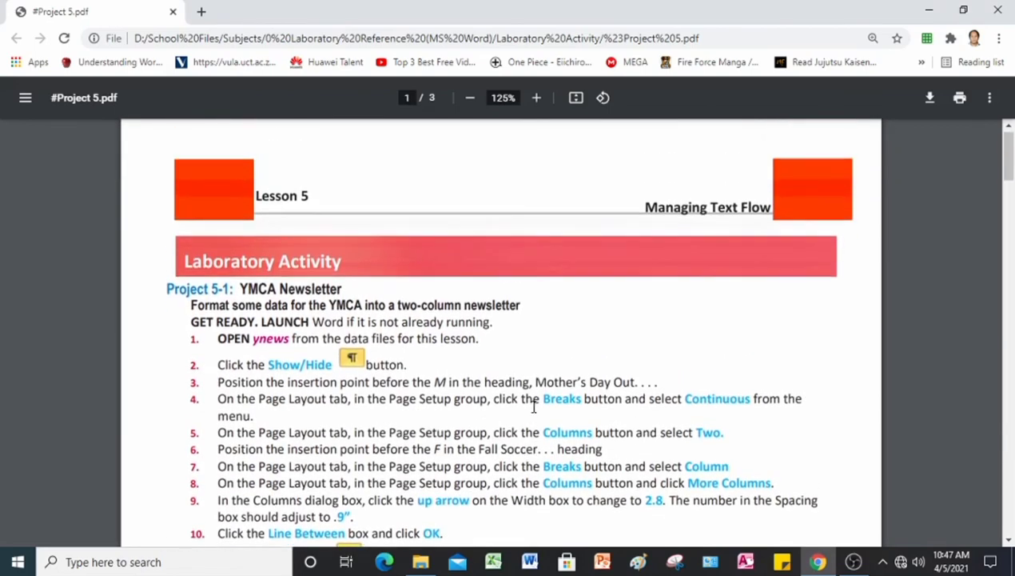
pyautogui.click(423, 562)
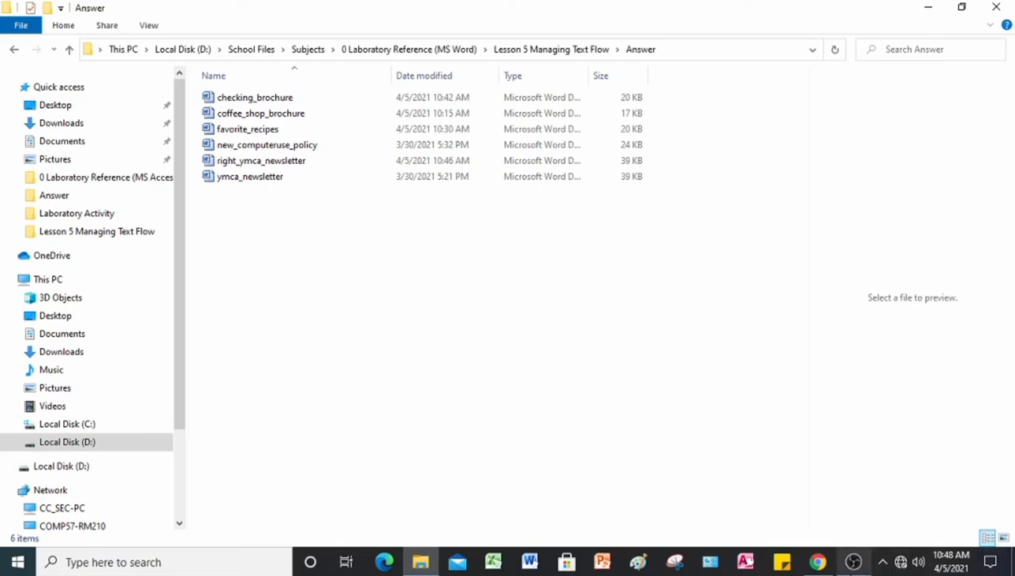
pyautogui.click(817, 562)
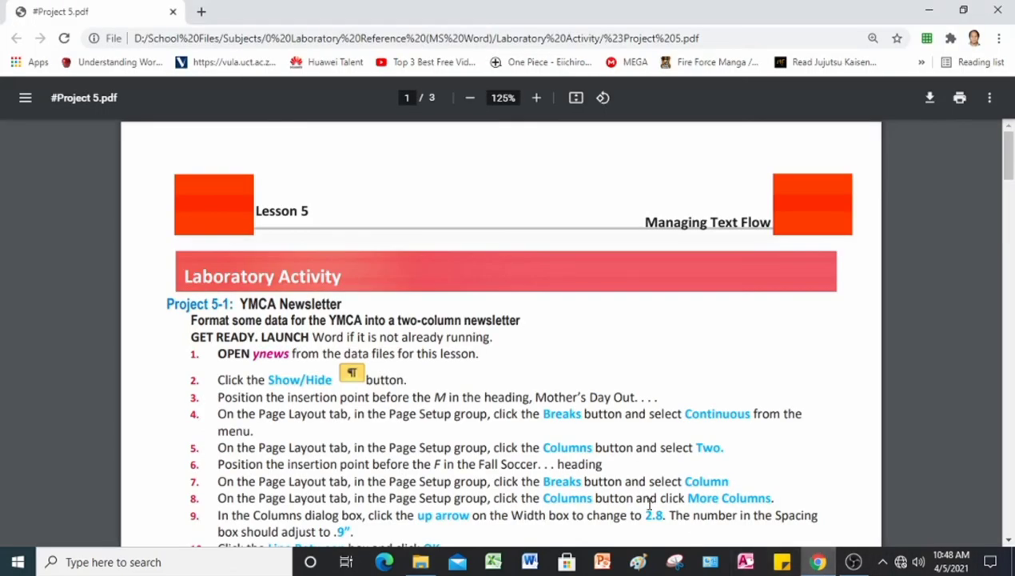